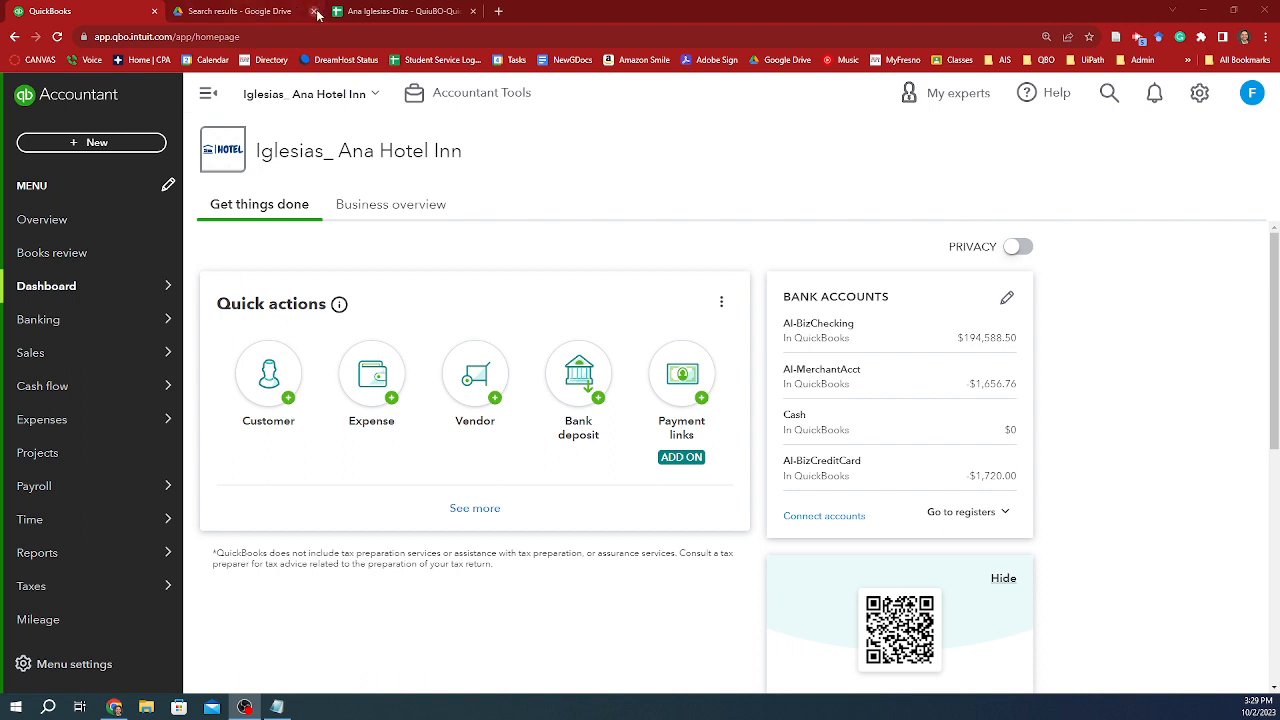
Step: Open the Reconcile tool and resume reconciling the AI-BizChecking account
{"action": "left_click", "coordinate": [1198, 92]}
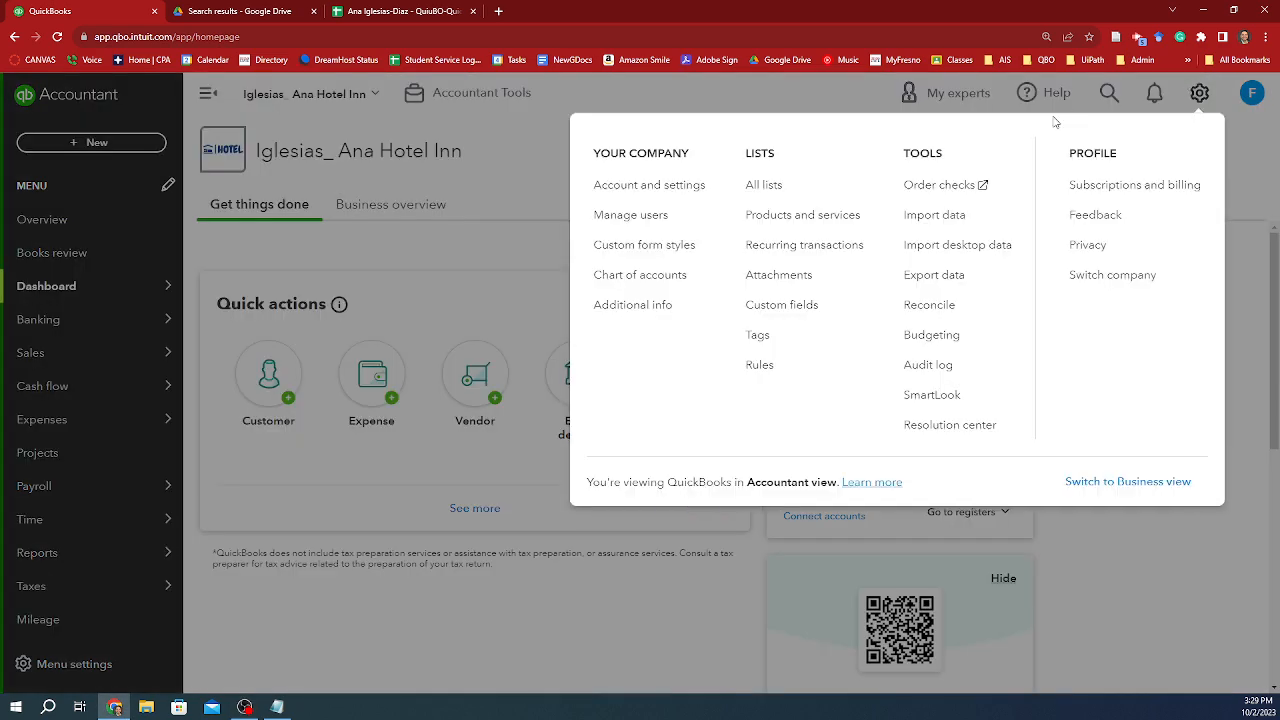
{"action": "left_click", "coordinate": [906, 306]}
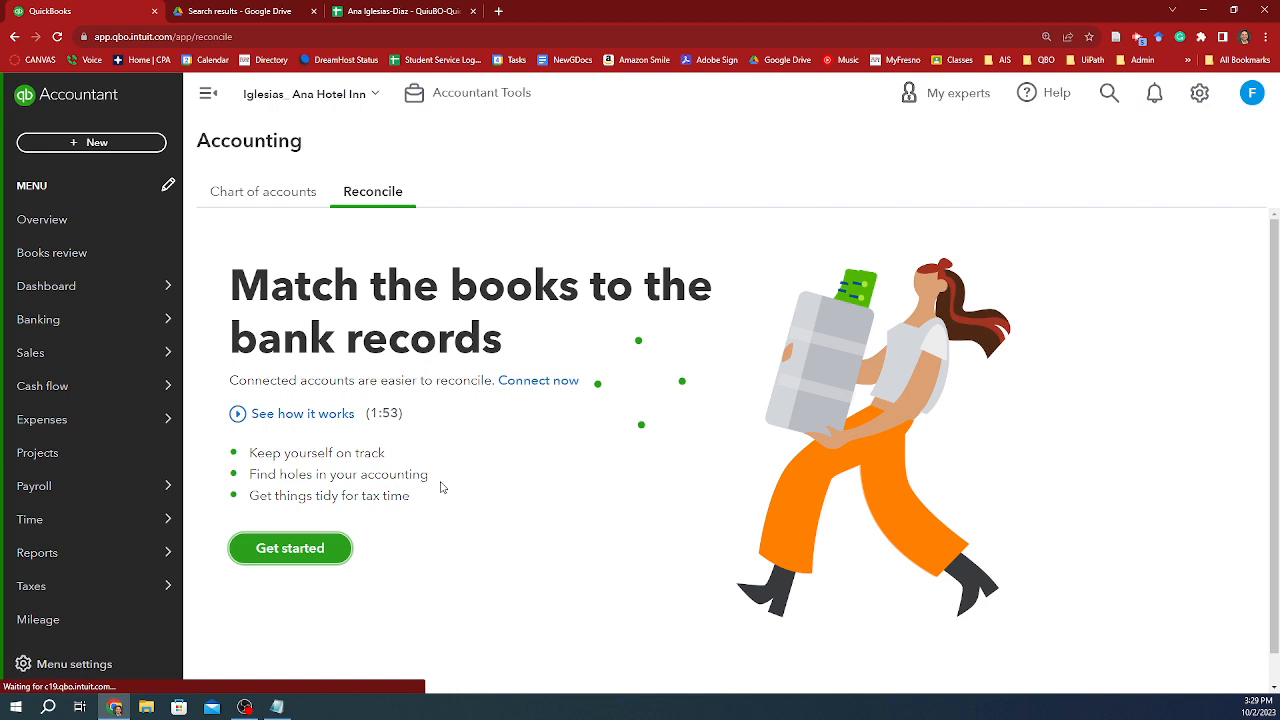
{"action": "left_click", "coordinate": [272, 552]}
{"action": "left_click", "coordinate": [640, 531]}
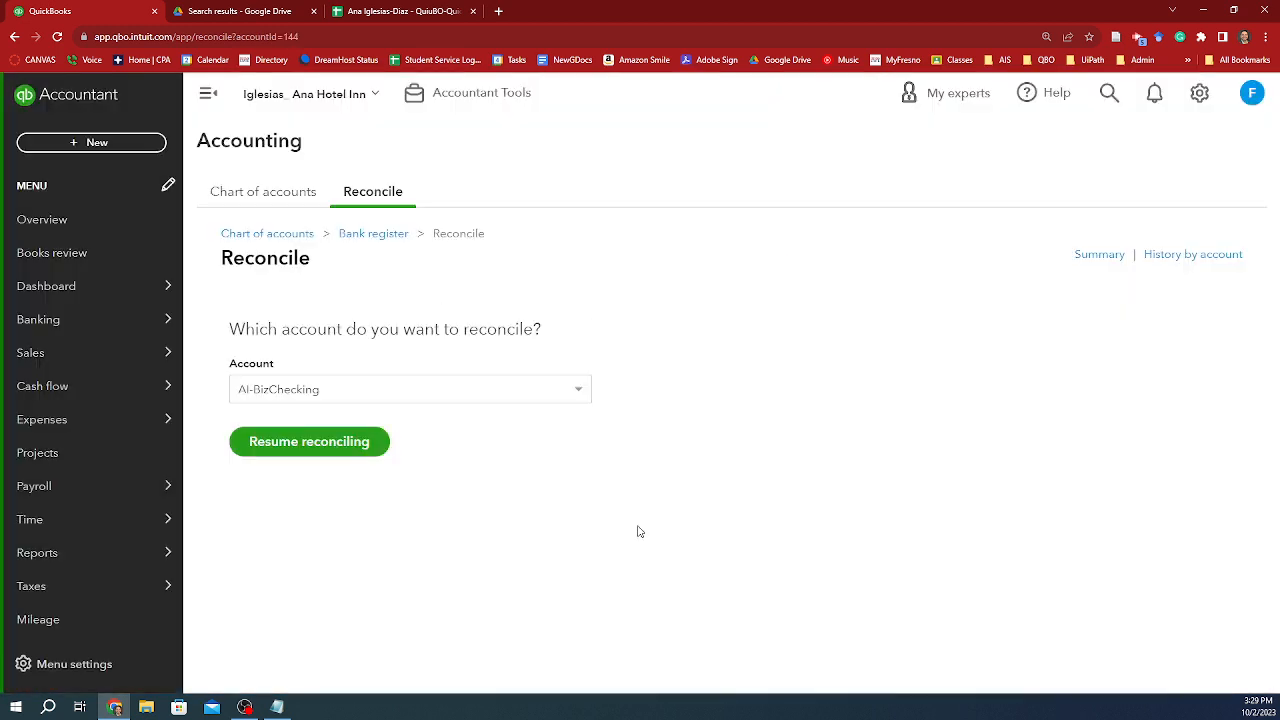
{"action": "left_click", "coordinate": [476, 397]}
{"action": "left_click", "coordinate": [445, 428]}
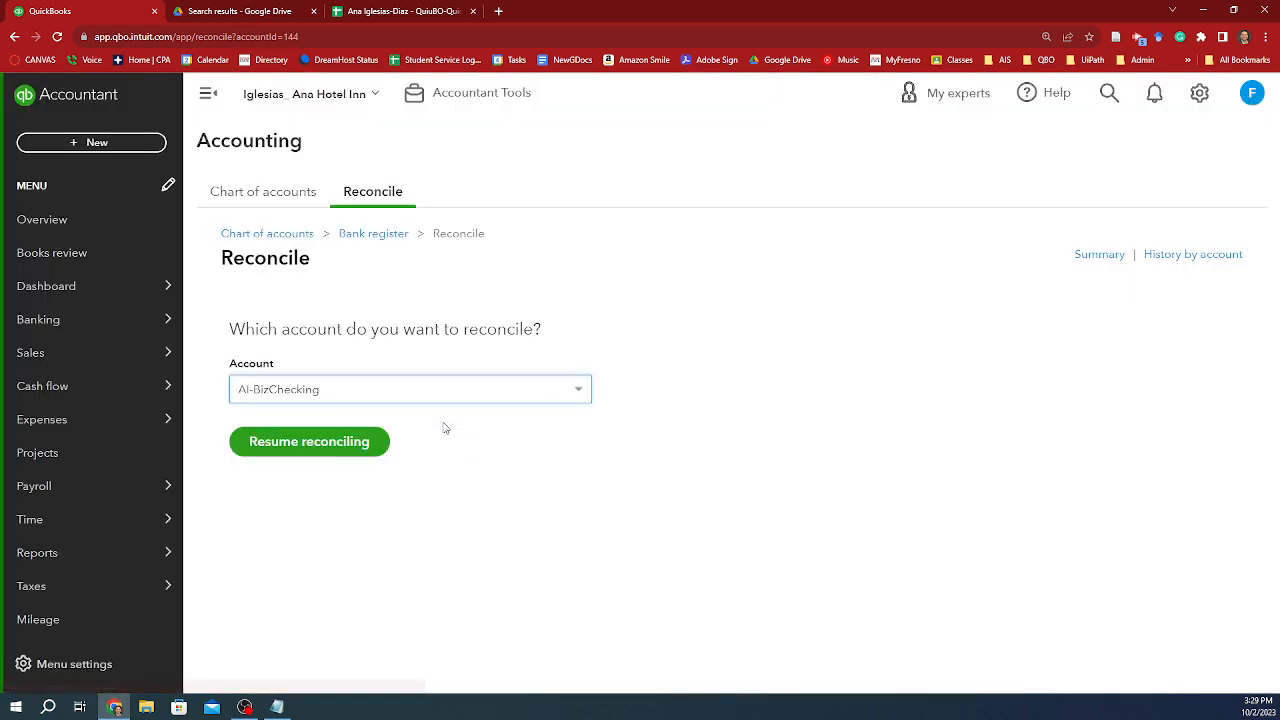
{"action": "left_click", "coordinate": [343, 443]}
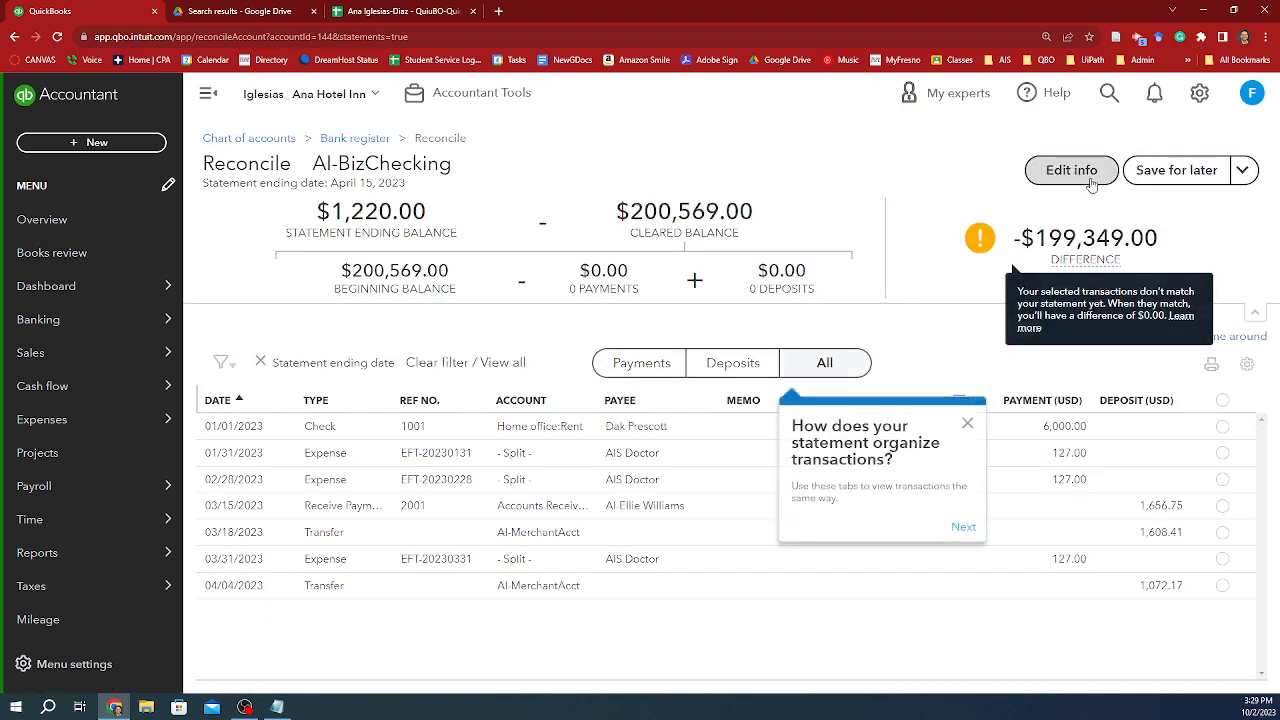
Step: Open the reconciliation's statement information for editing and copy the beginning balance from the BizCheckingStatement sheet
{"action": "left_click", "coordinate": [1075, 169]}
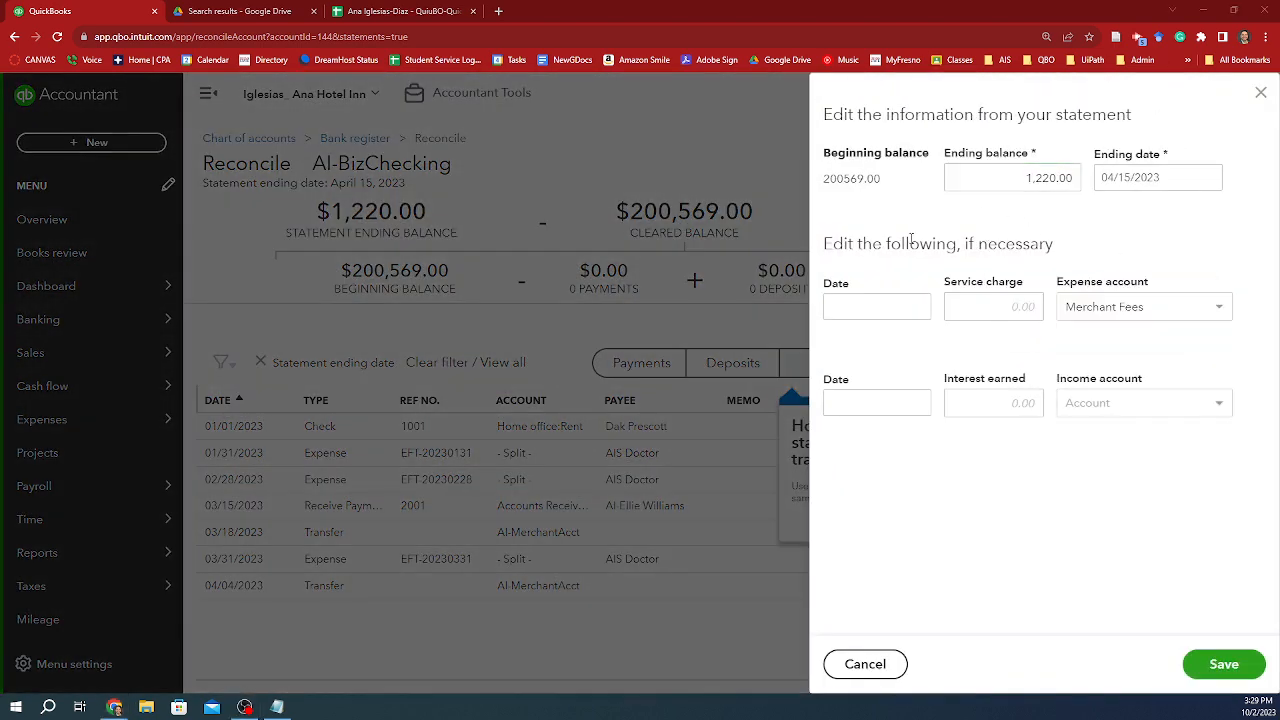
{"action": "left_click", "coordinate": [376, 10]}
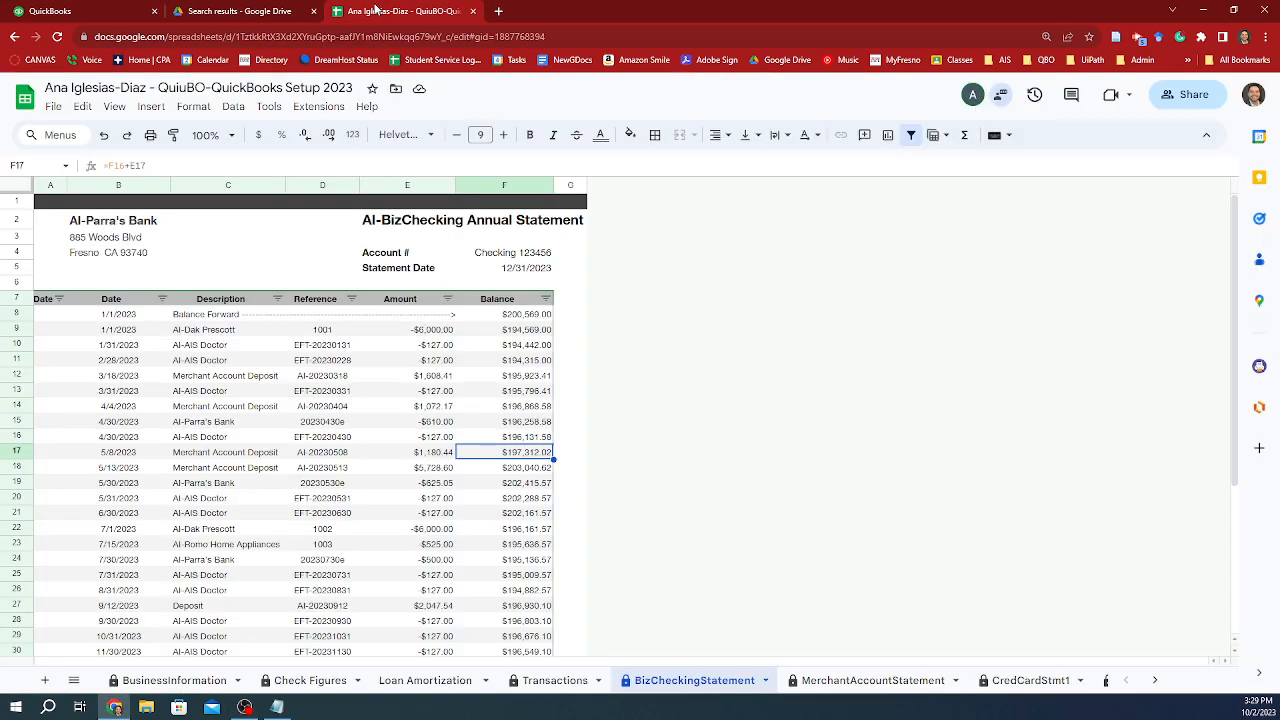
{"action": "scroll", "coordinate": [418, 332], "scroll_direction": "down", "scroll_amount": 5}
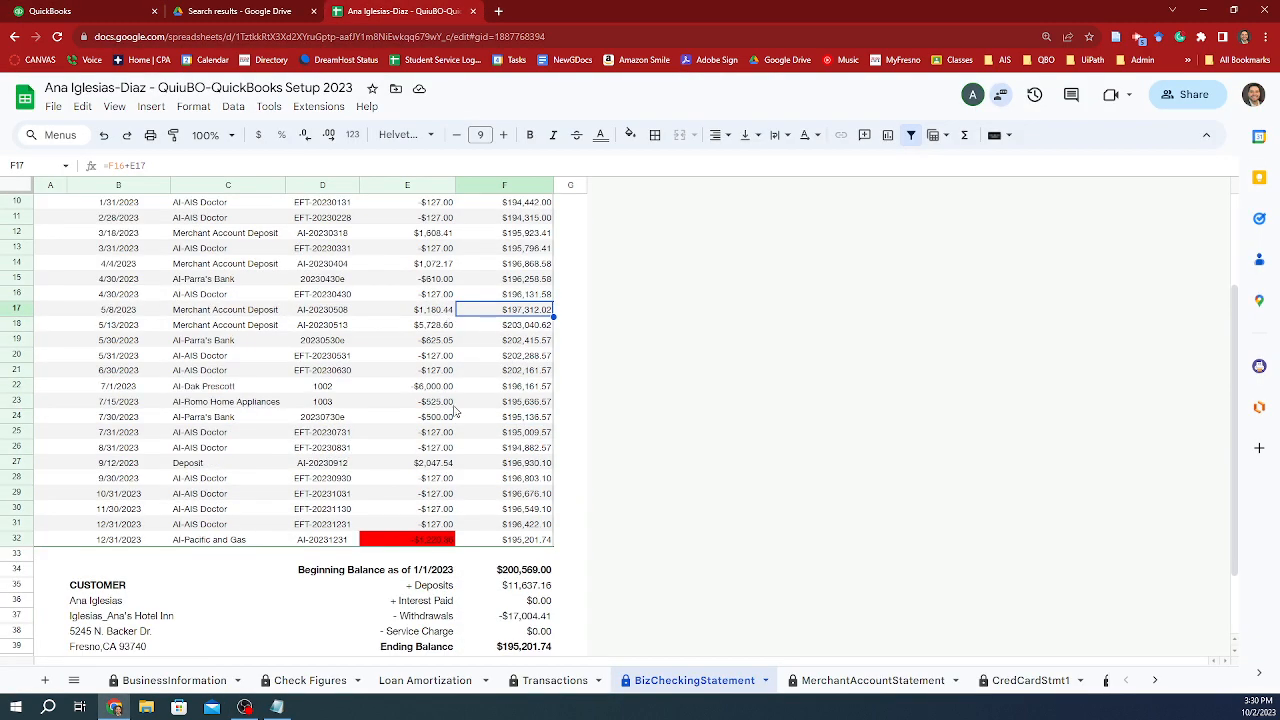
{"action": "left_click", "coordinate": [540, 478]}
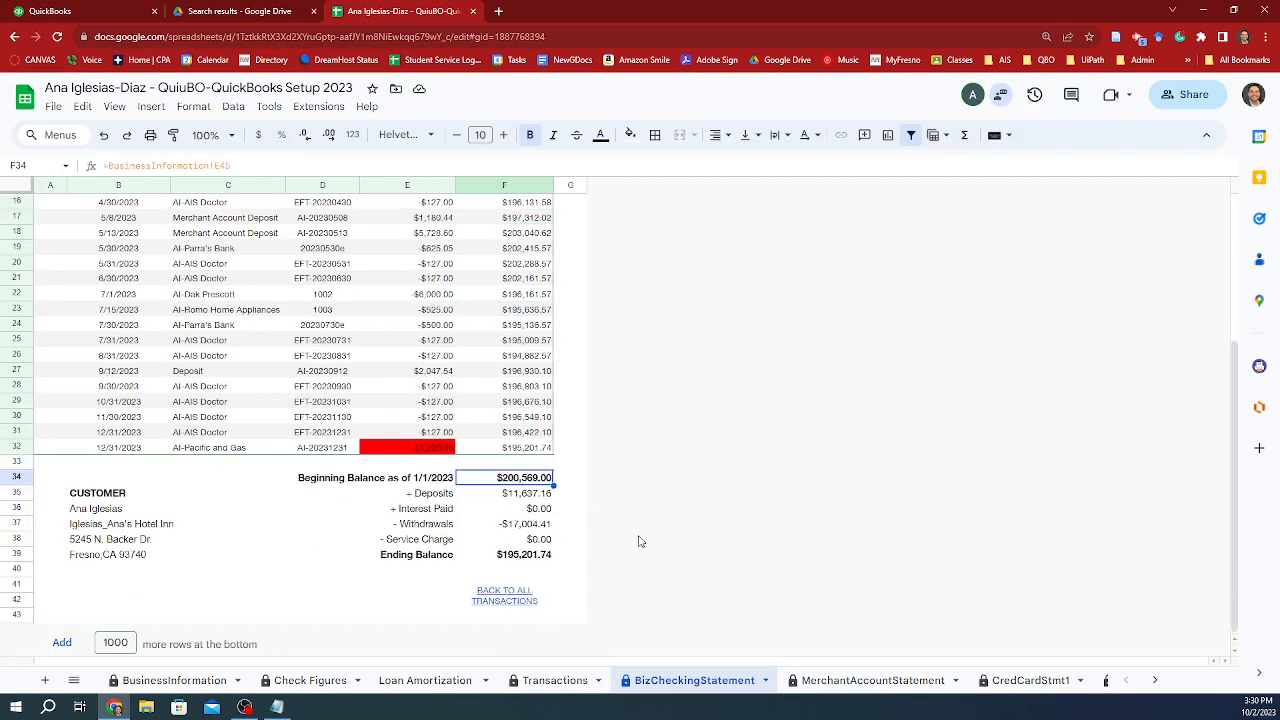
{"action": "key", "text": "ctrl+c"}
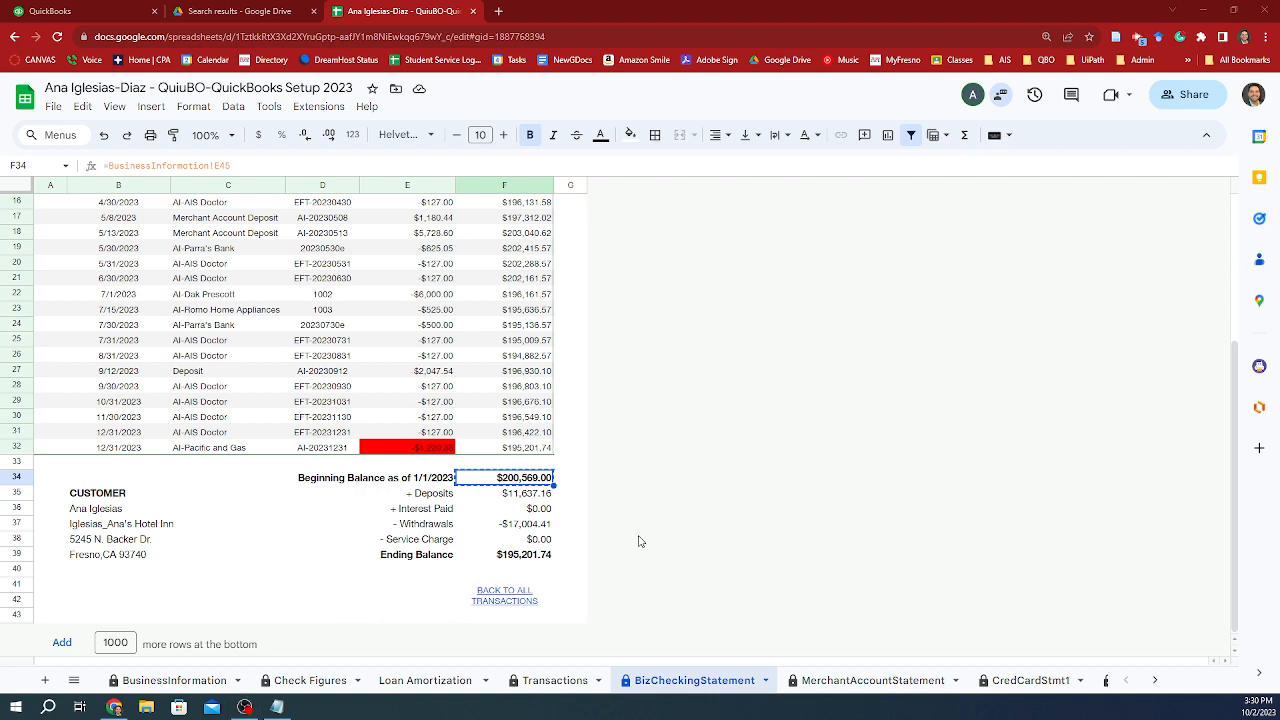
Step: Move the QuickBooks page out of the shared browser window into its own maximized window
{"action": "left_click", "coordinate": [50, 11]}
{"action": "left_click_drag", "start_coordinate": [50, 11], "coordinate": [66, 110]}
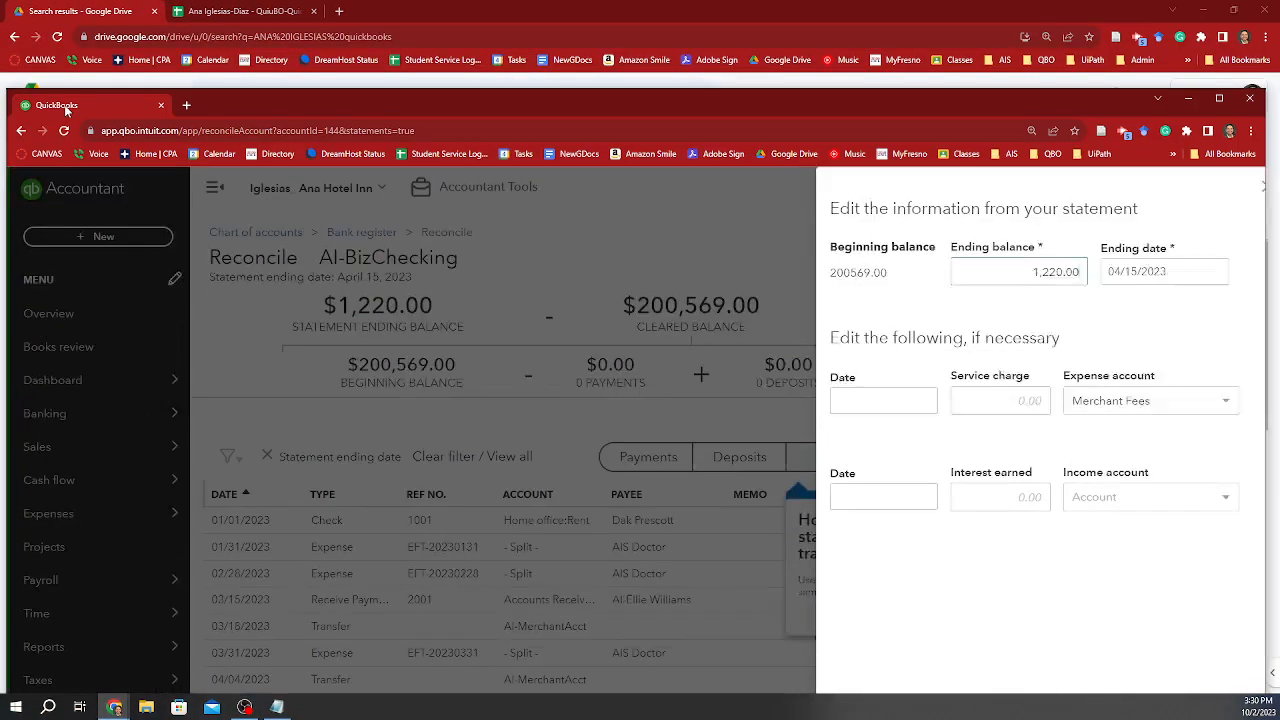
{"action": "left_click", "coordinate": [1219, 98]}
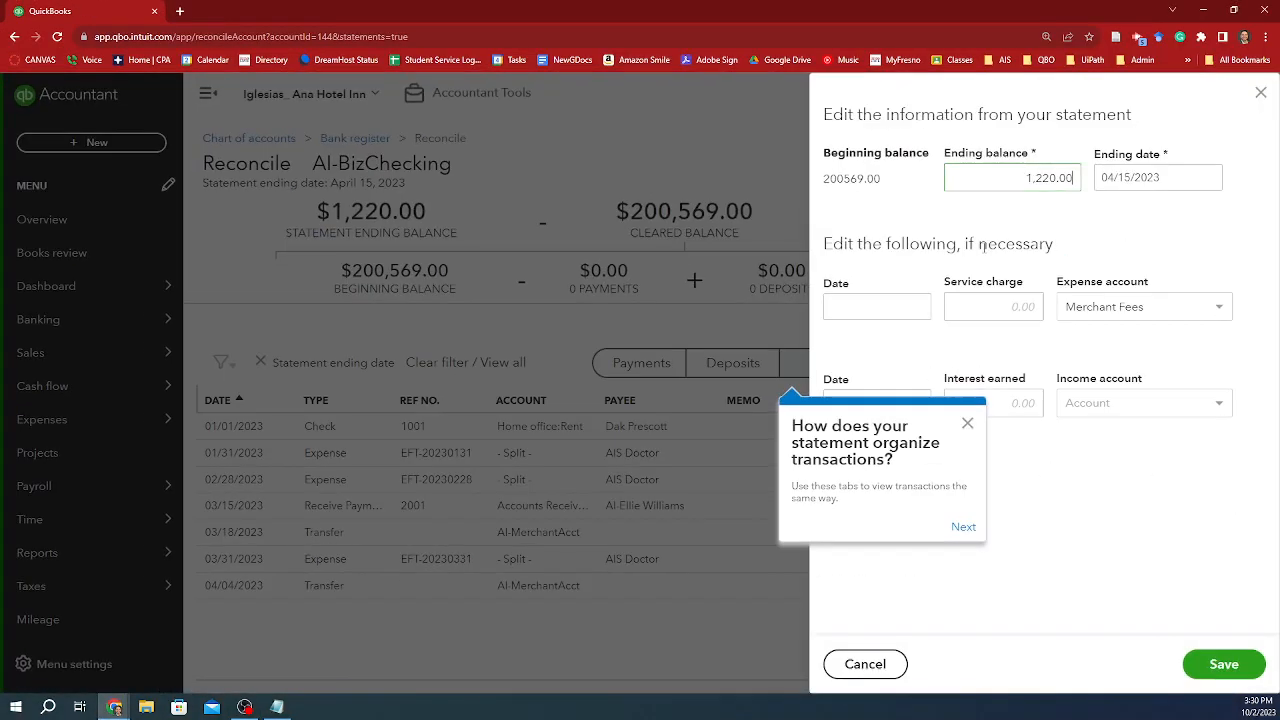
Step: Copy the ending balance from the BizCheckingStatement sheet and set the reconciliation's ending balance to 195,201.74
{"action": "key", "text": "alt+Tab"}
{"action": "key", "text": "alt+Tab"}
{"action": "key", "text": "alt+Tab"}
{"action": "left_click", "coordinate": [190, 19]}
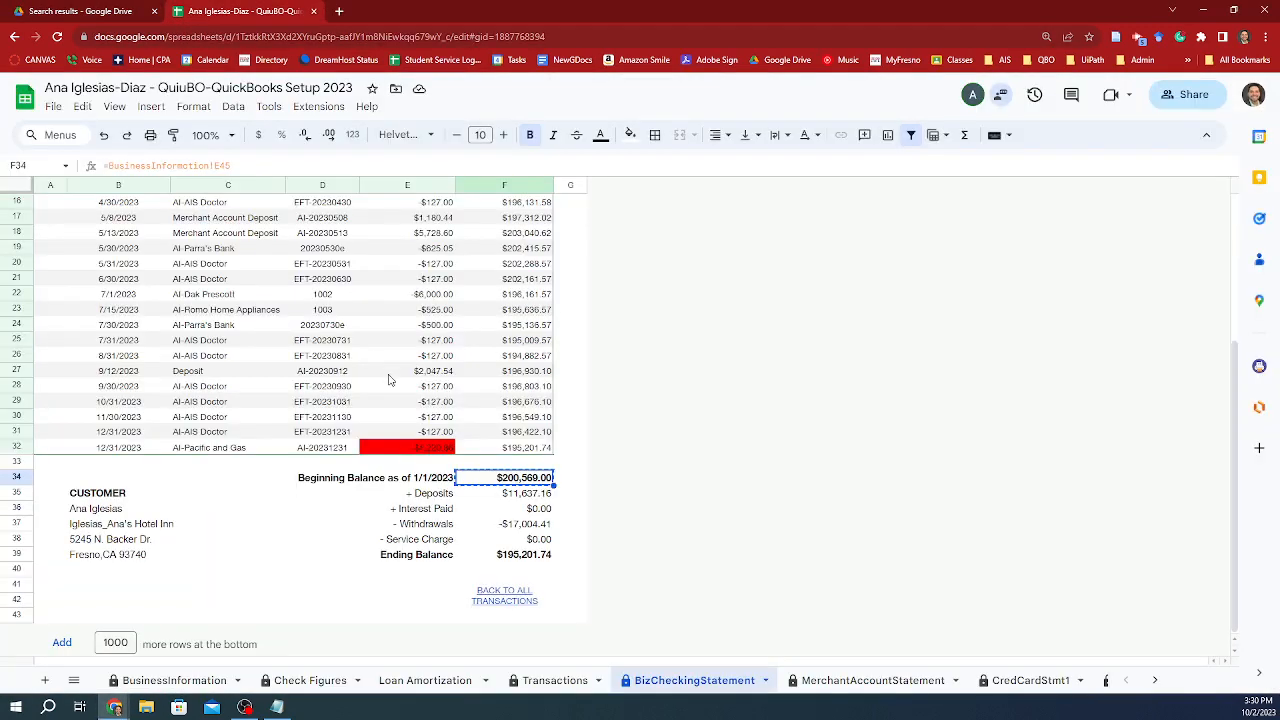
{"action": "left_click", "coordinate": [531, 558]}
{"action": "key", "text": "ctrl+c"}
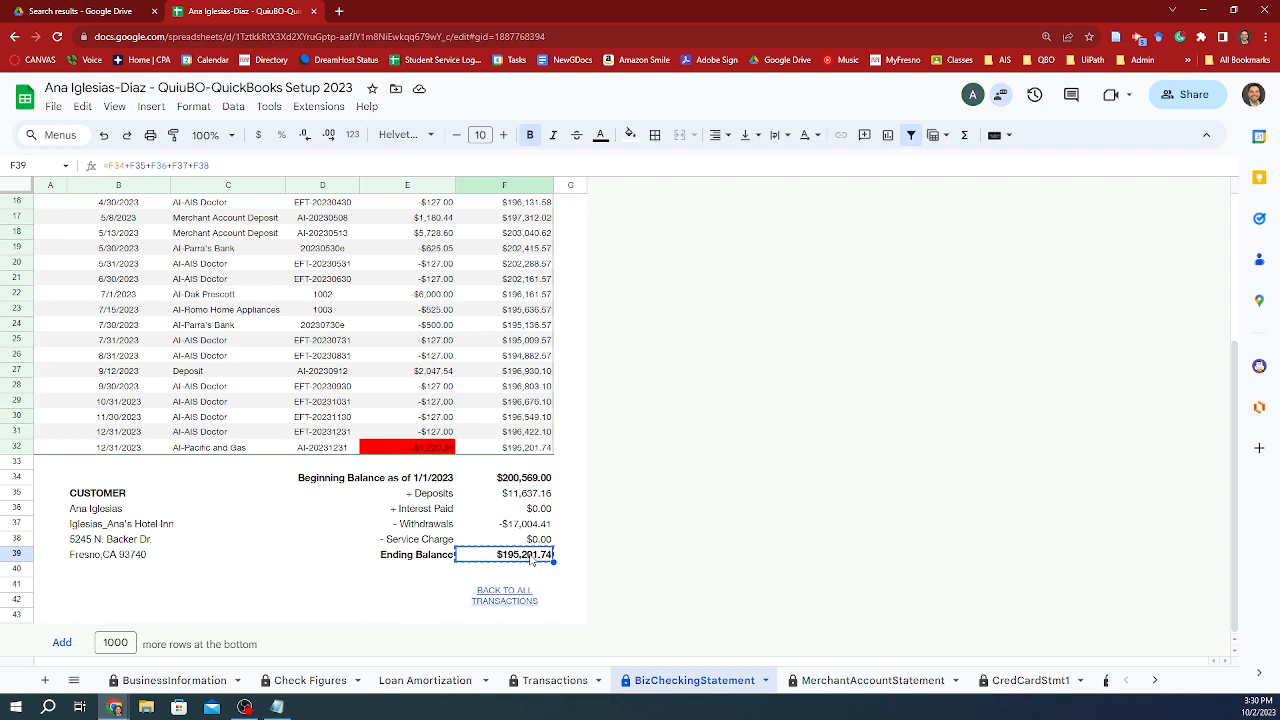
{"action": "key", "text": "alt+Tab"}
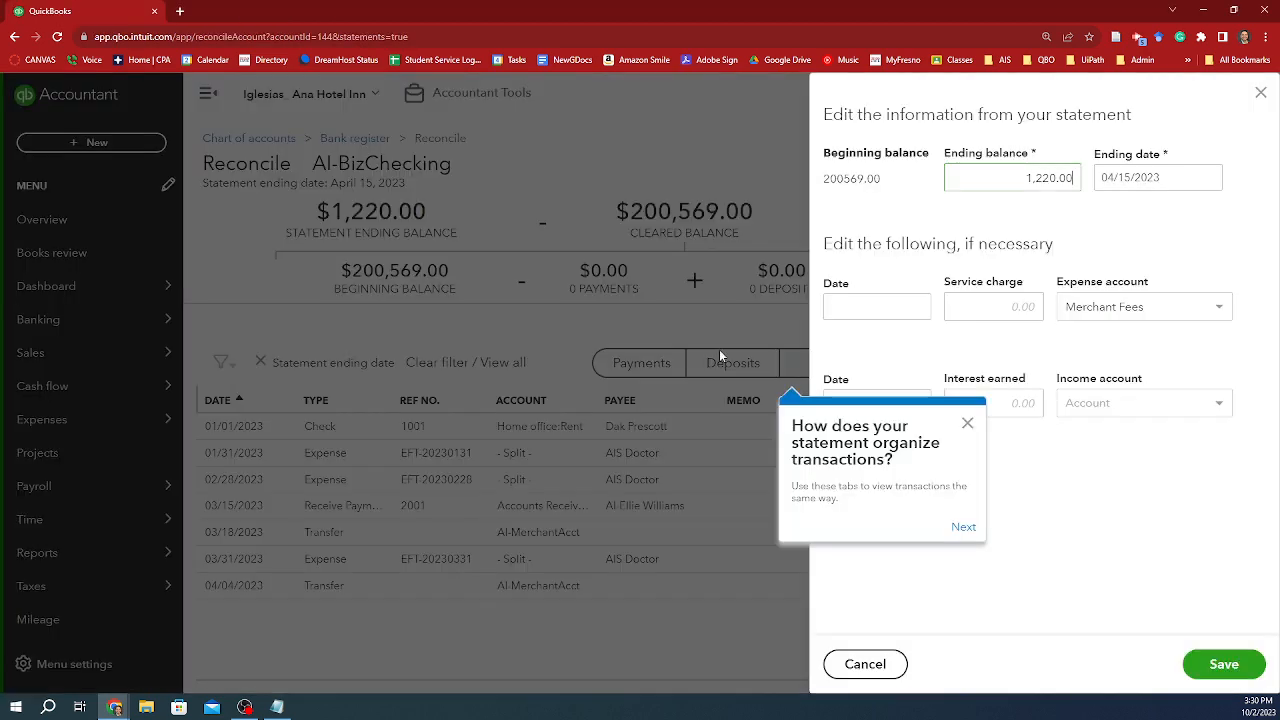
{"action": "left_click_drag", "start_coordinate": [981, 180], "coordinate": [1203, 191]}
{"action": "key", "text": "ctrl+v"}
{"action": "key", "text": "Tab"}
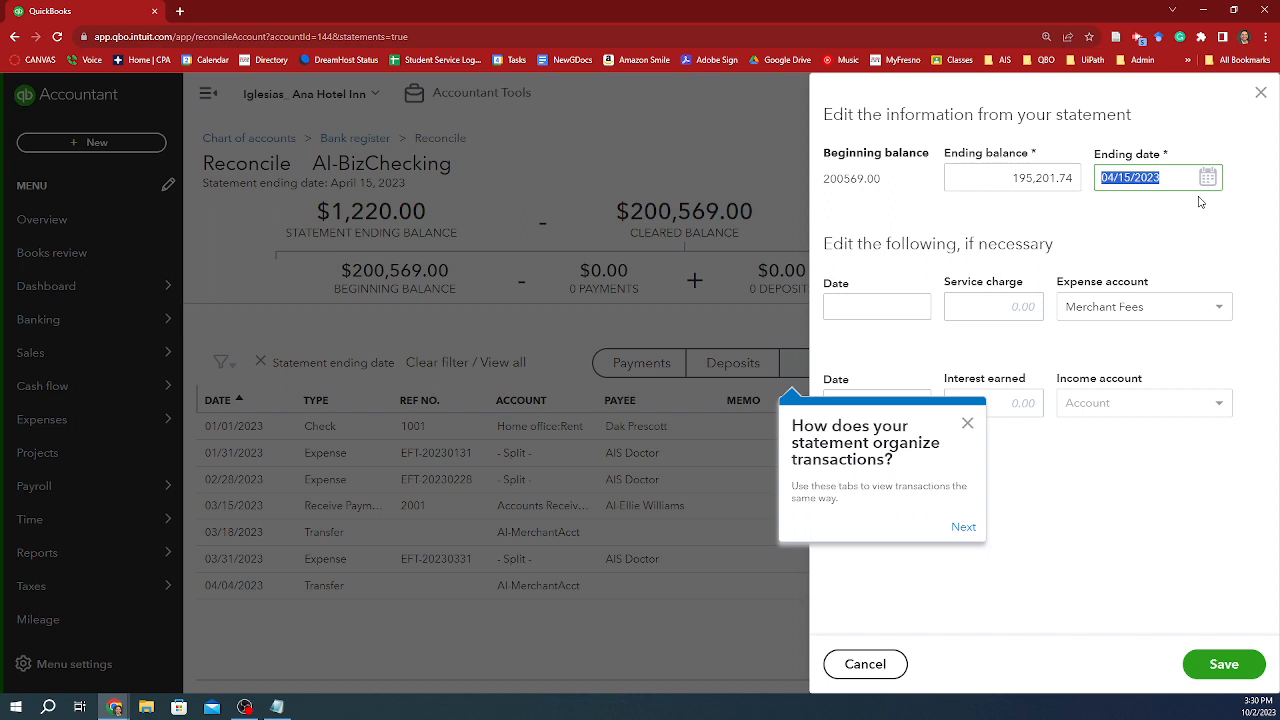
Step: Set the statement's ending date to 12/31/2023, save the statement information and dismiss the guidance tips
{"action": "type", "text": "12"}
{"action": "key", "text": "Tab"}
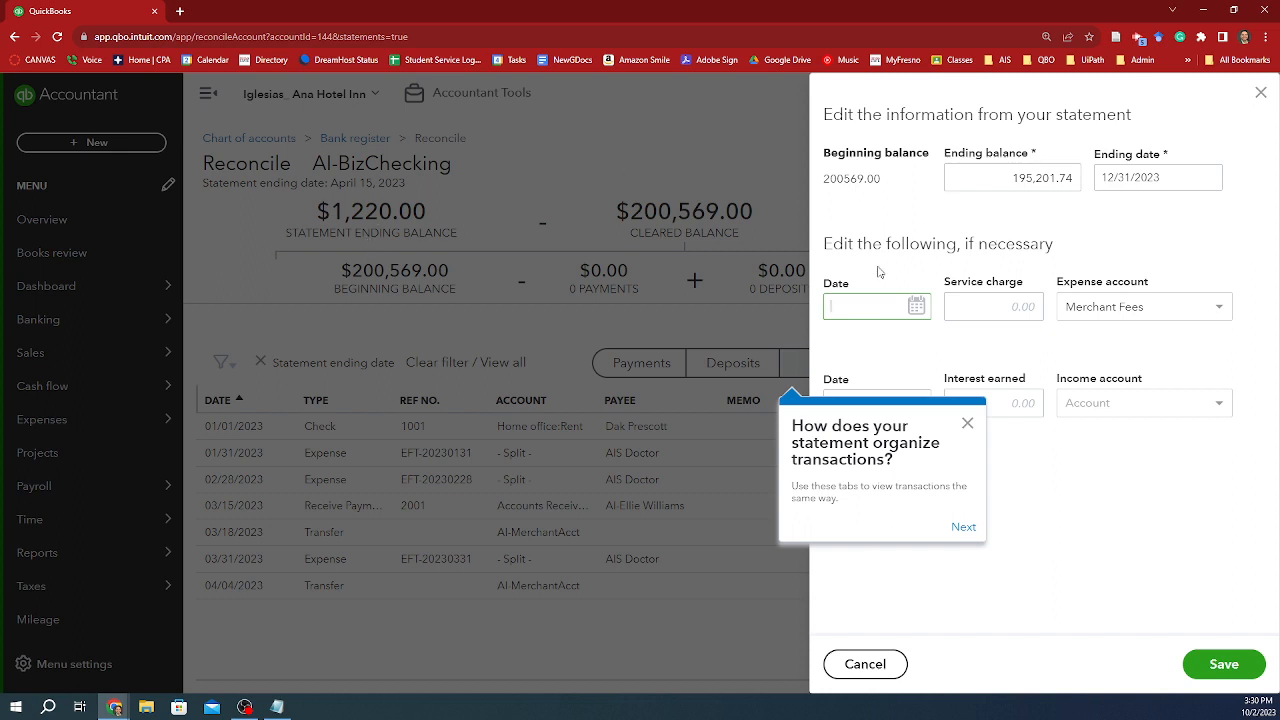
{"action": "left_click", "coordinate": [967, 423]}
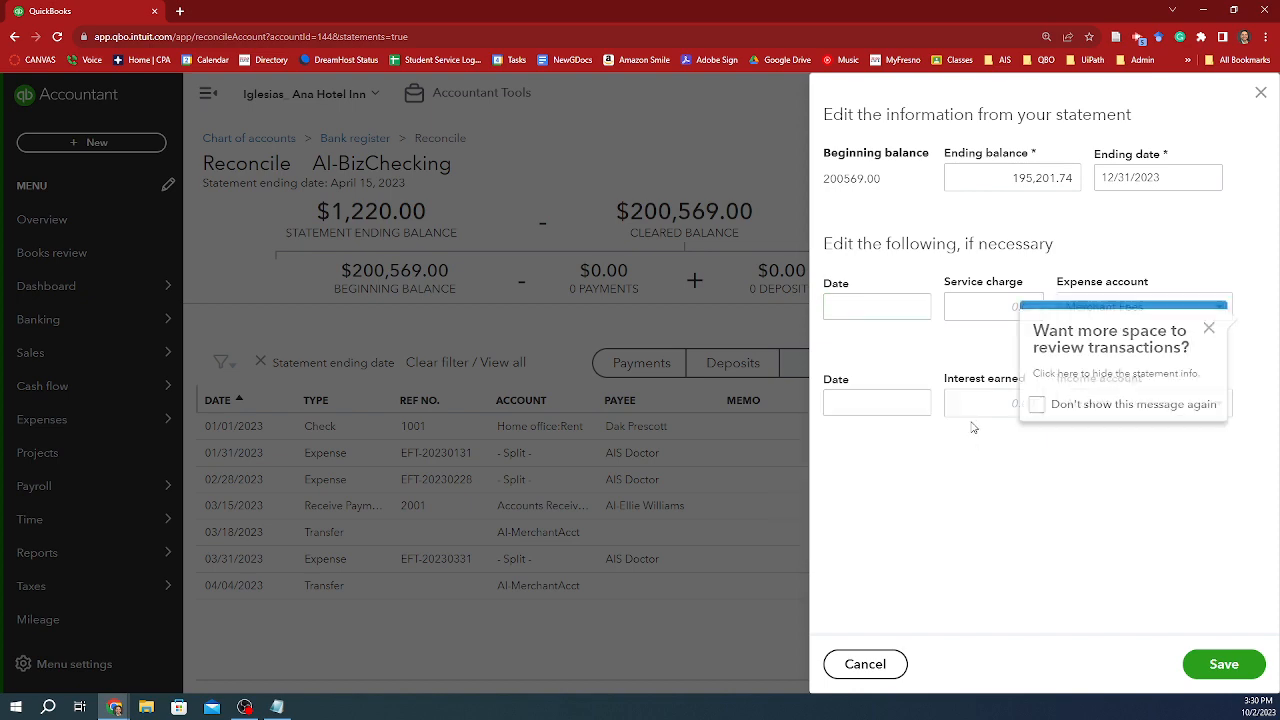
{"action": "left_click", "coordinate": [887, 309]}
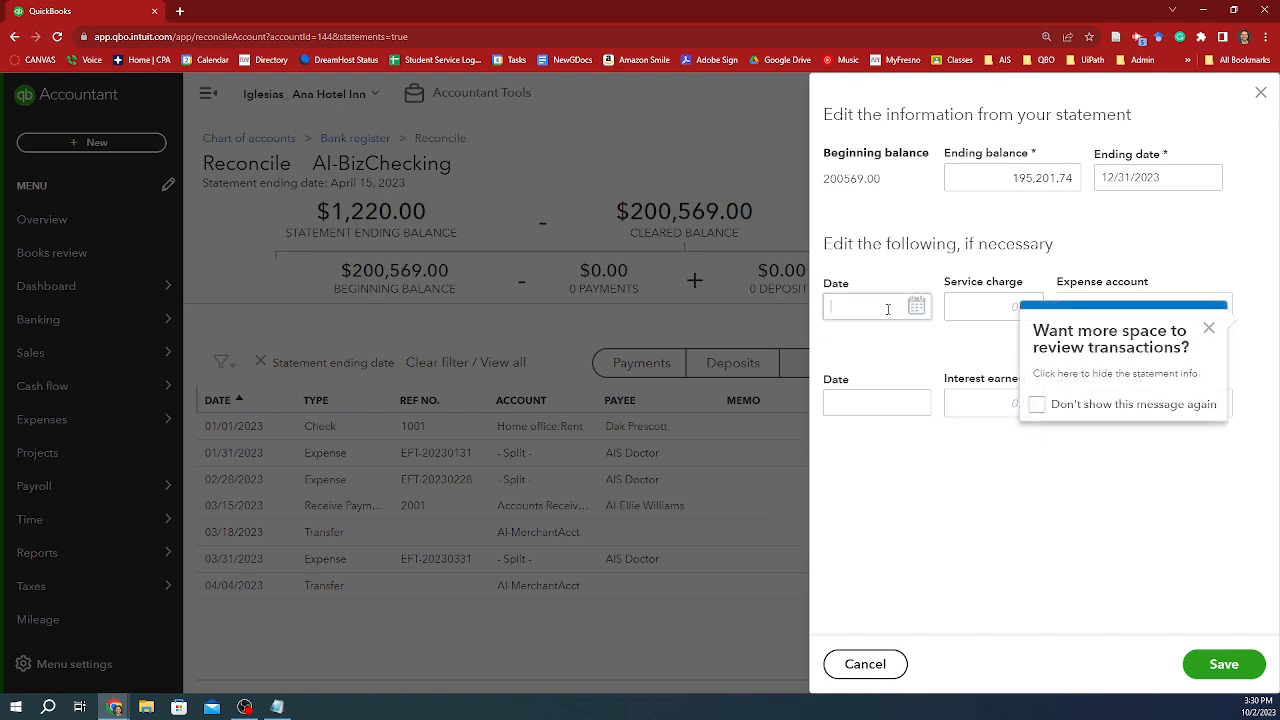
{"action": "left_click", "coordinate": [1224, 664]}
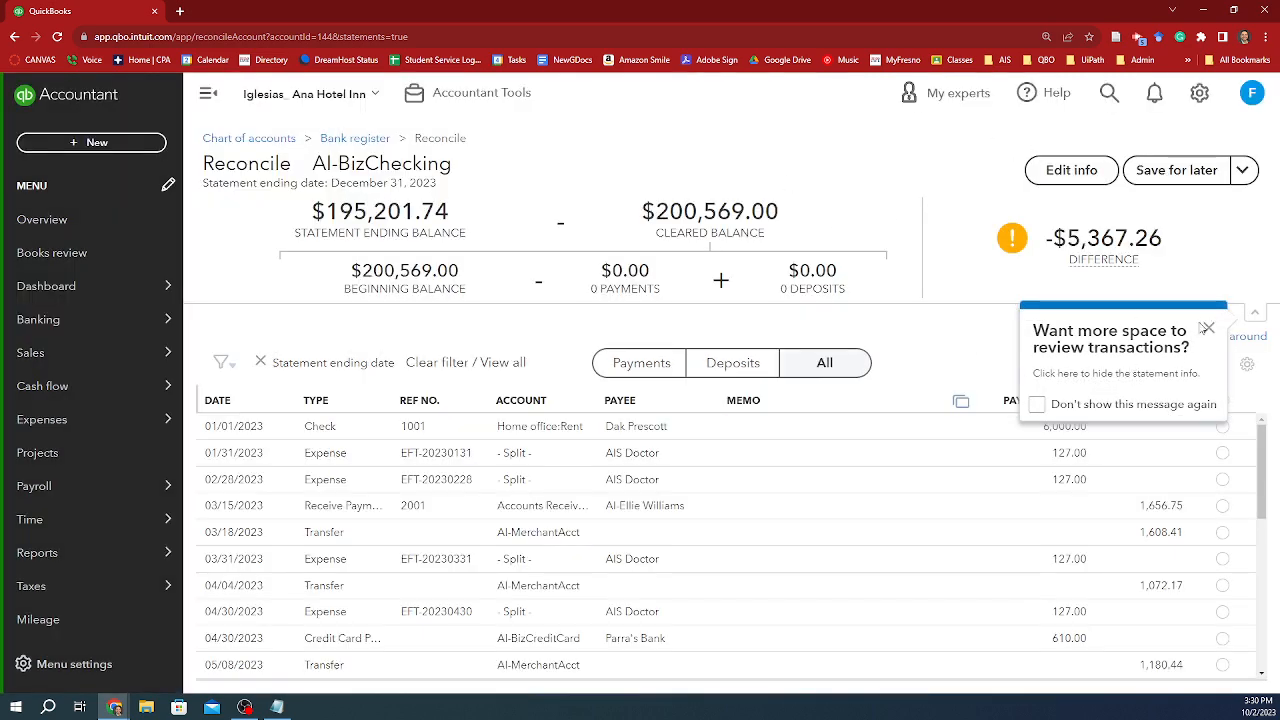
{"action": "left_click", "coordinate": [1206, 330]}
Step: Place the bank statement spreadsheet and the QuickBooks reconciliation side by side, showing the statement from its first transactions
{"action": "key", "text": "super+Right"}
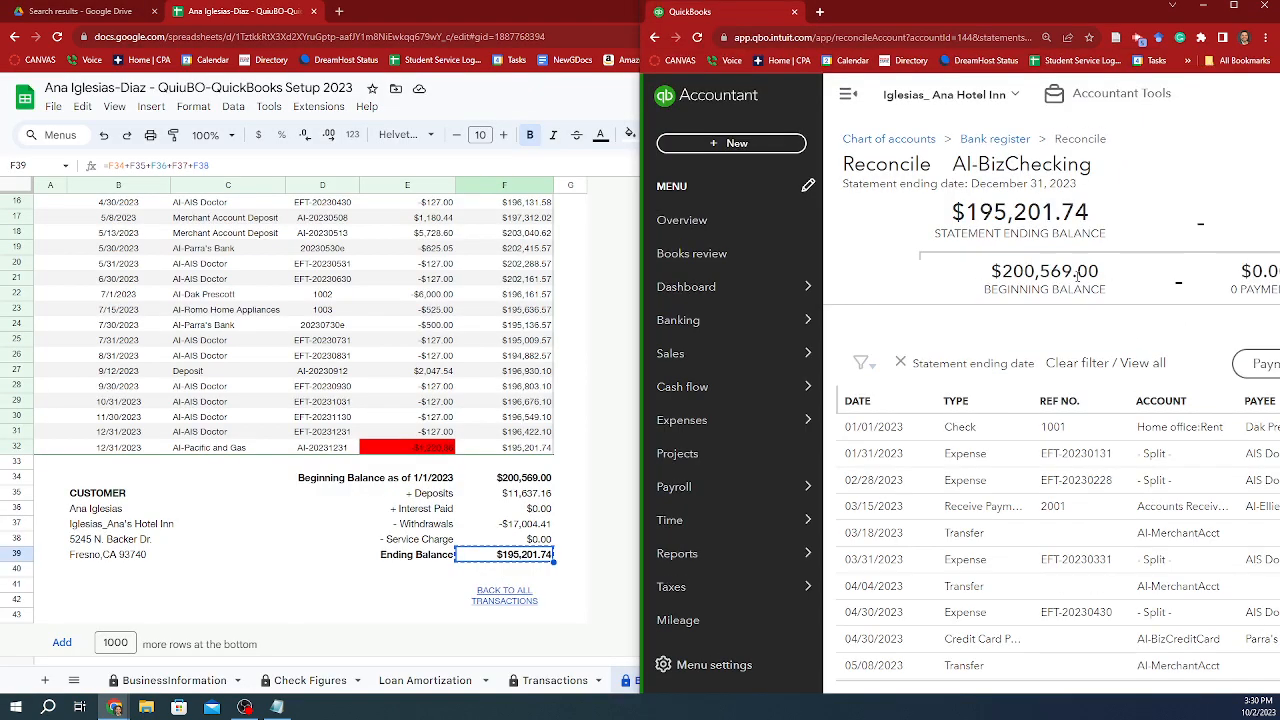
{"action": "left_click", "coordinate": [365, 313]}
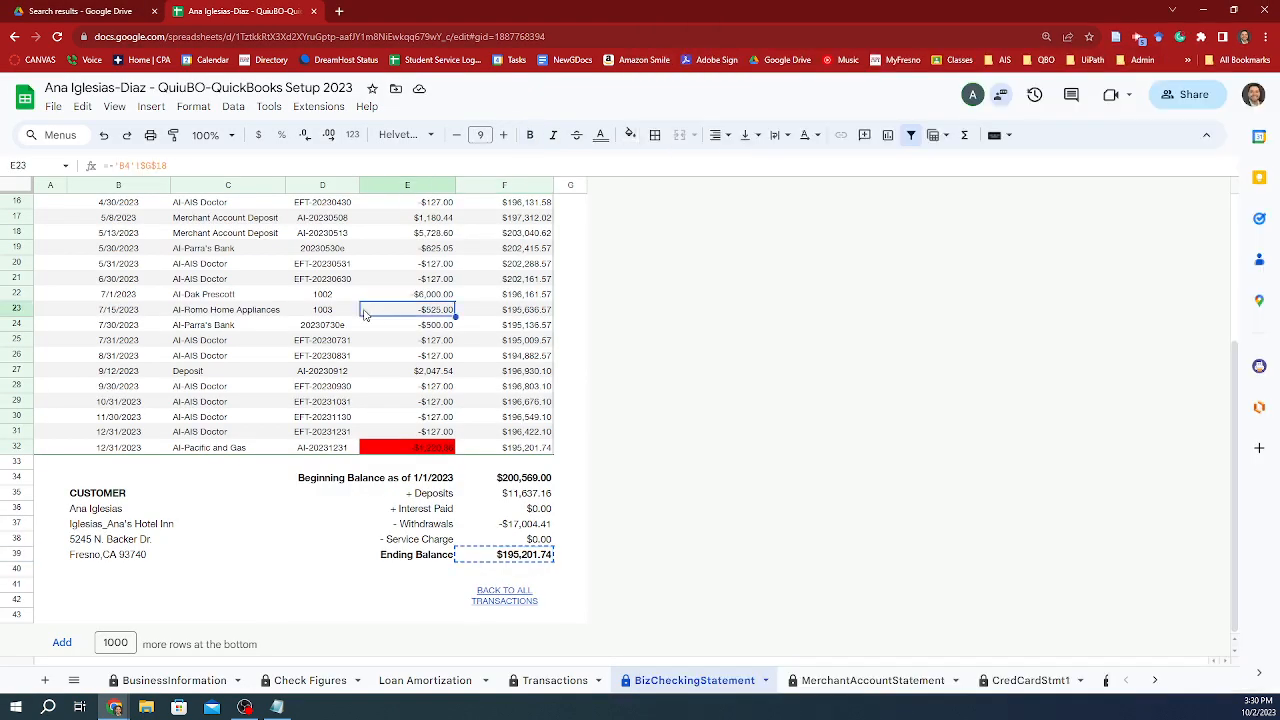
{"action": "key", "text": "super+Left"}
{"action": "scroll", "coordinate": [365, 313], "scroll_direction": "up", "scroll_amount": 5}
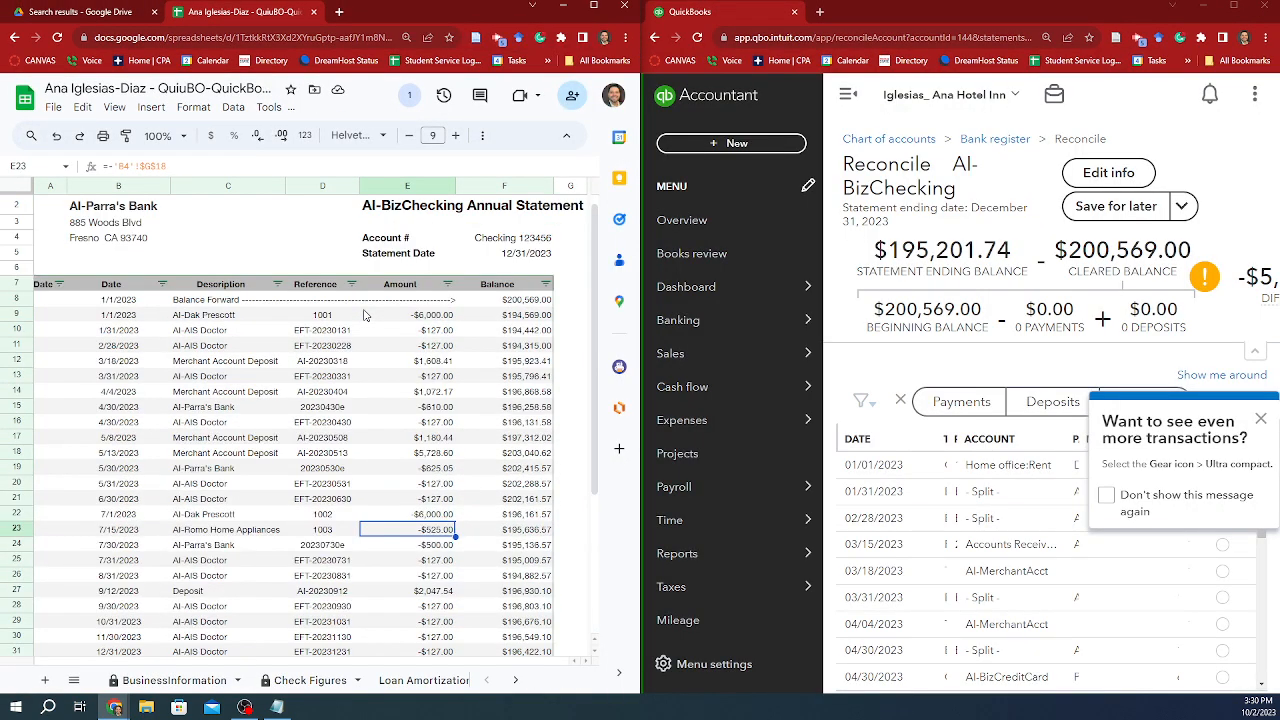
Step: Widen the QuickBooks window over the spreadsheet so the payment and deposit columns are readable, and dismiss the compact-view tip
{"action": "left_click_drag", "start_coordinate": [640, 304], "coordinate": [522, 304]}
{"action": "left_click_drag", "start_coordinate": [640, 304], "coordinate": [494, 291]}
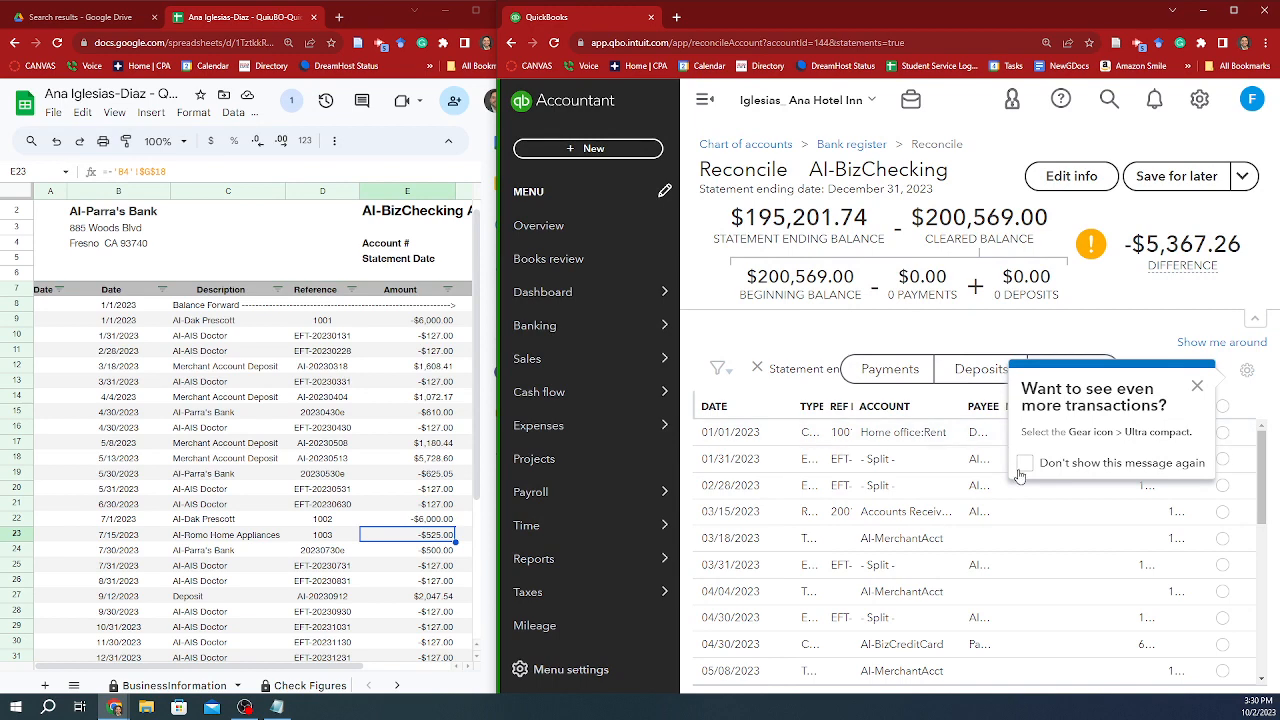
{"action": "left_click", "coordinate": [1024, 457]}
{"action": "left_click", "coordinate": [1197, 387]}
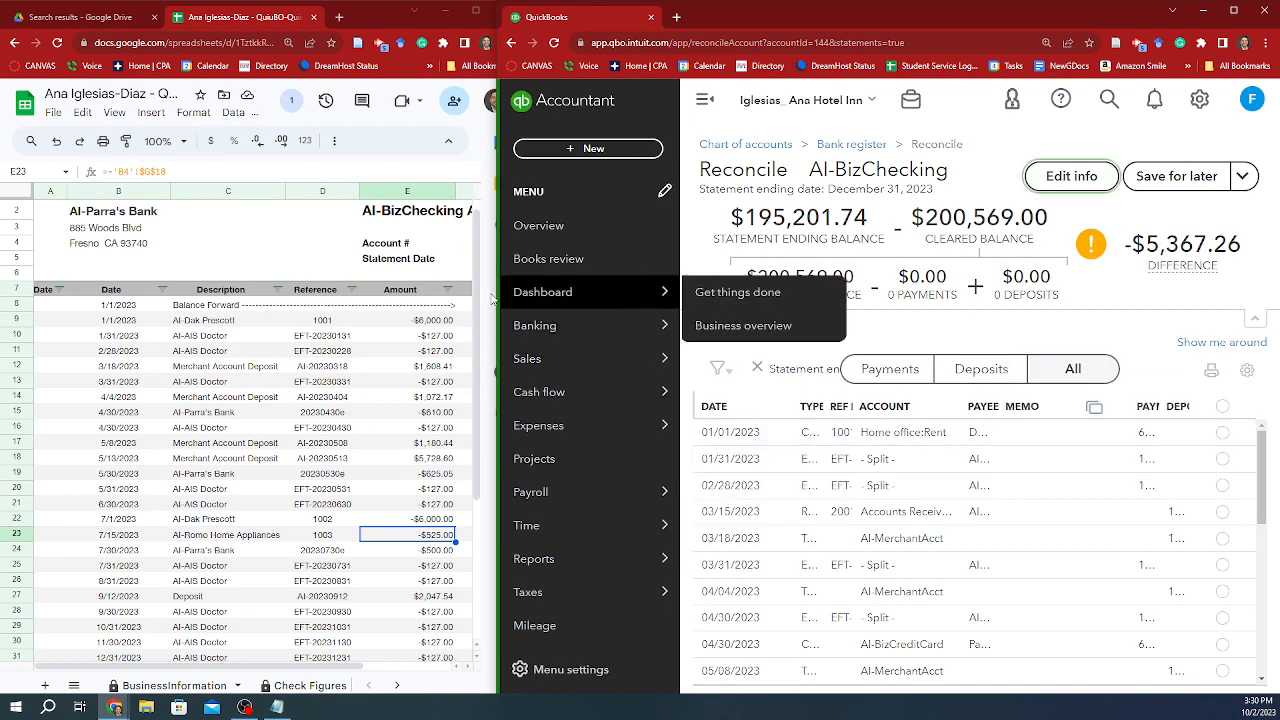
{"action": "left_click_drag", "start_coordinate": [499, 296], "coordinate": [239, 290]}
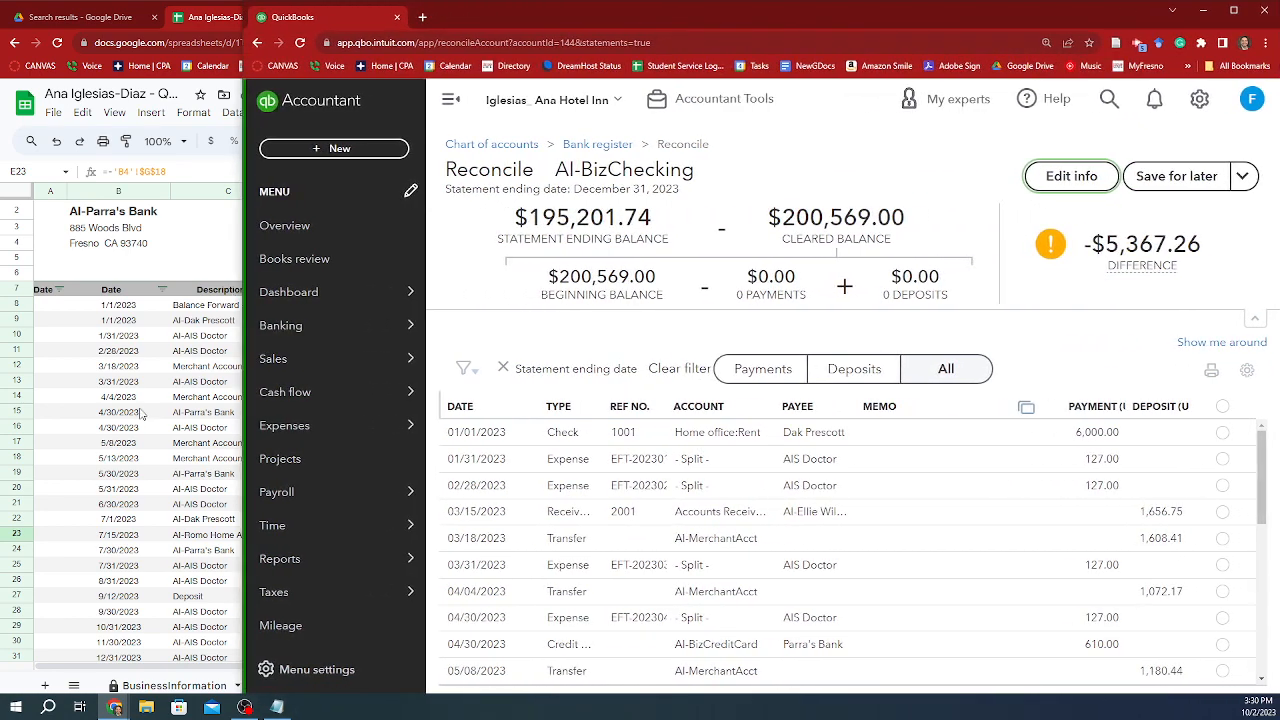
Step: Bold the amount of check 1001 in the bank statement, accepting the protected-range edit, and mark the check as cleared in the reconciliation
{"action": "left_click", "coordinate": [143, 414]}
{"action": "key", "text": "Left"}
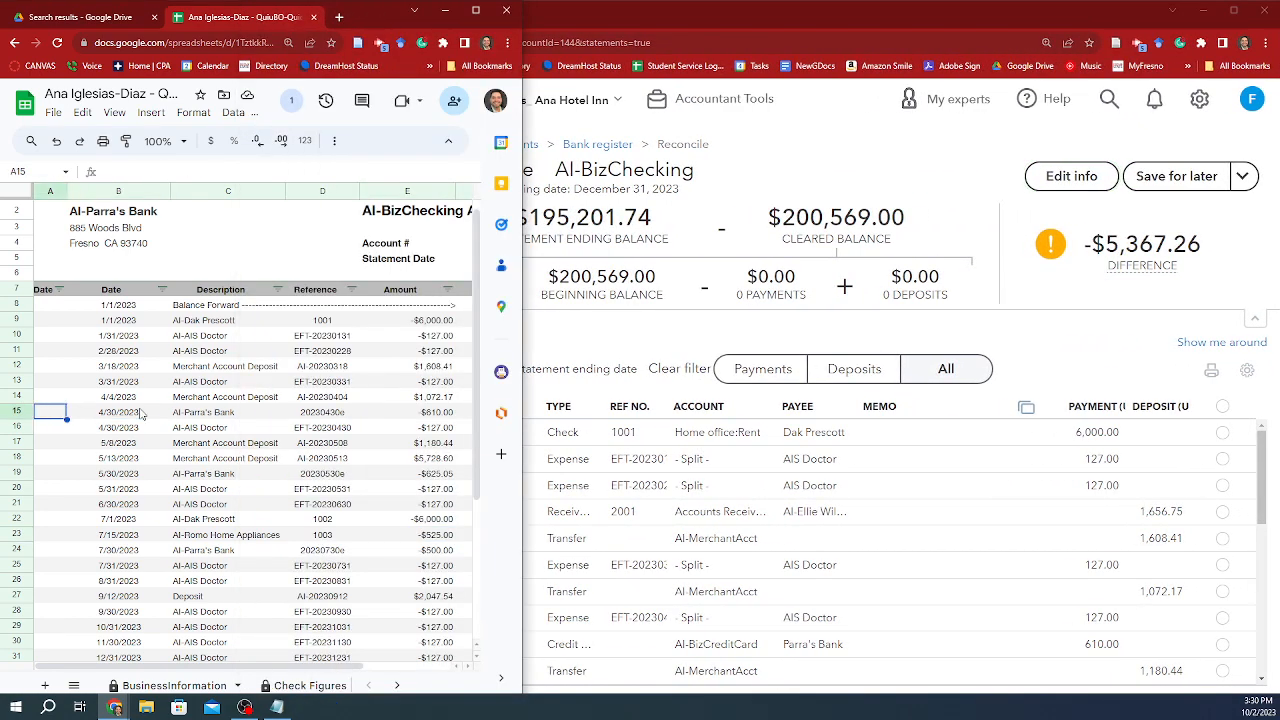
{"action": "left_click", "coordinate": [419, 325]}
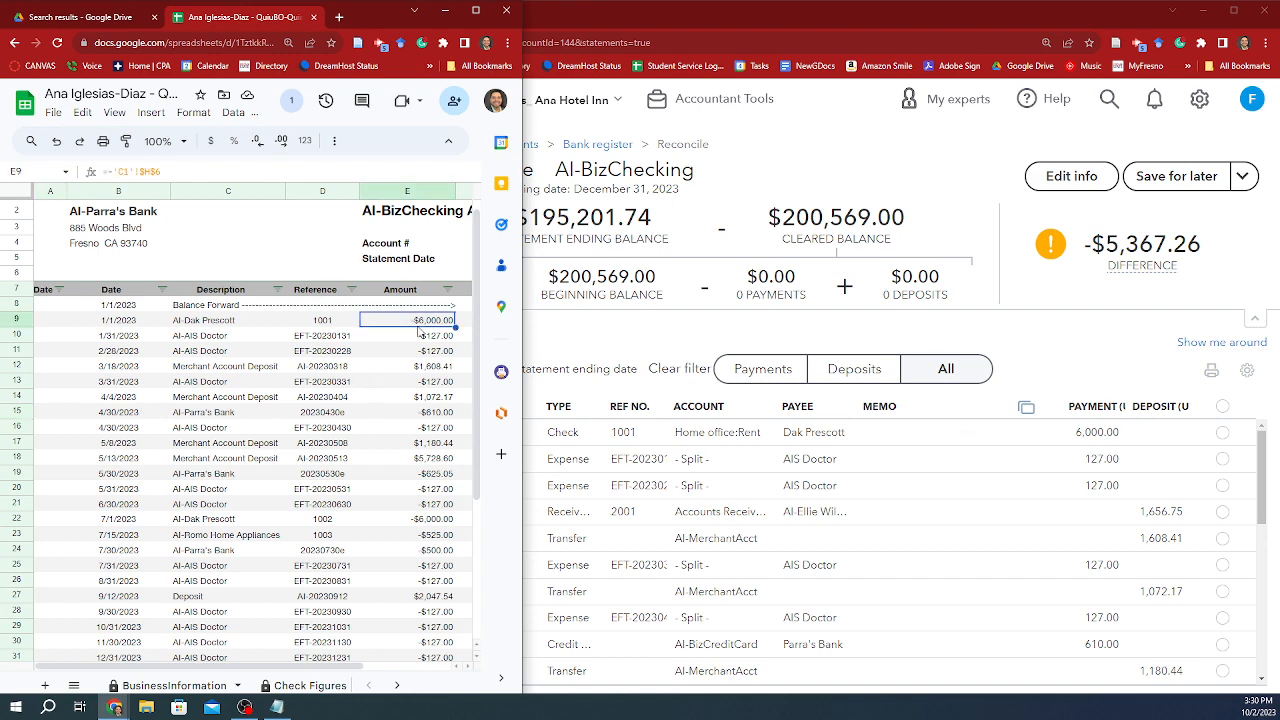
{"action": "double_click", "coordinate": [420, 330]}
{"action": "left_click", "coordinate": [233, 414]}
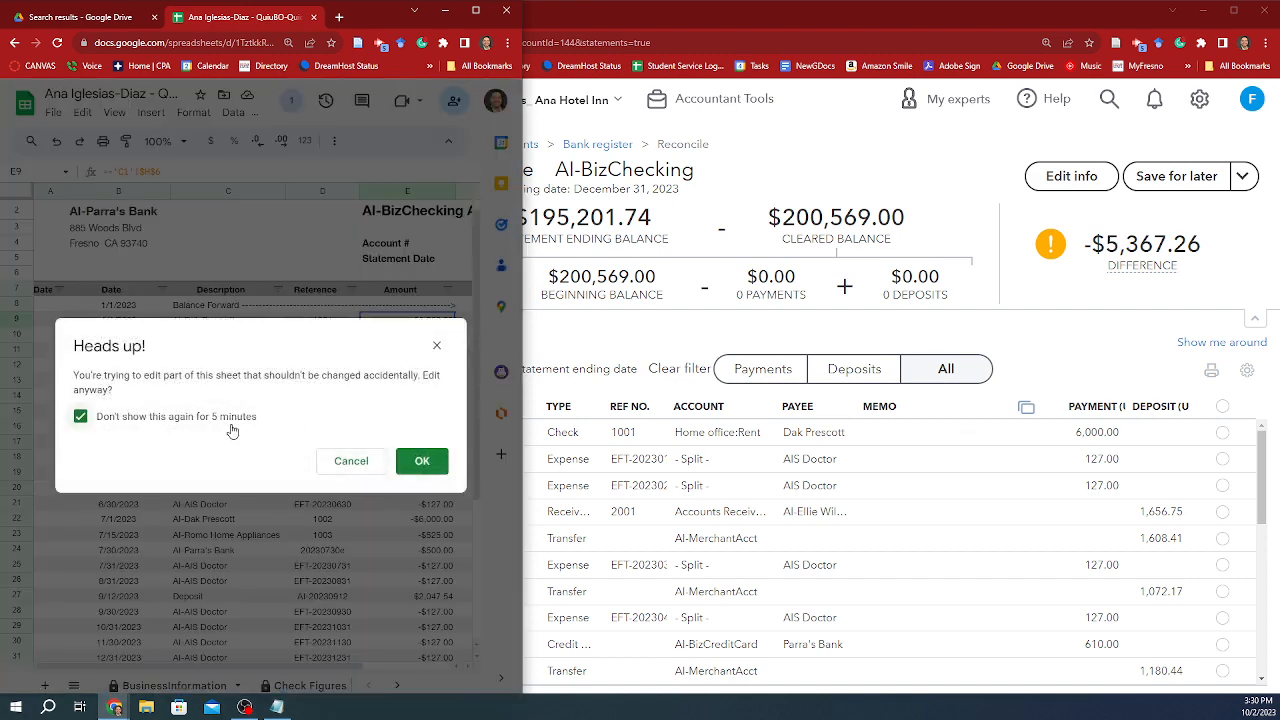
{"action": "left_click", "coordinate": [418, 463]}
{"action": "left_click", "coordinate": [1222, 432]}
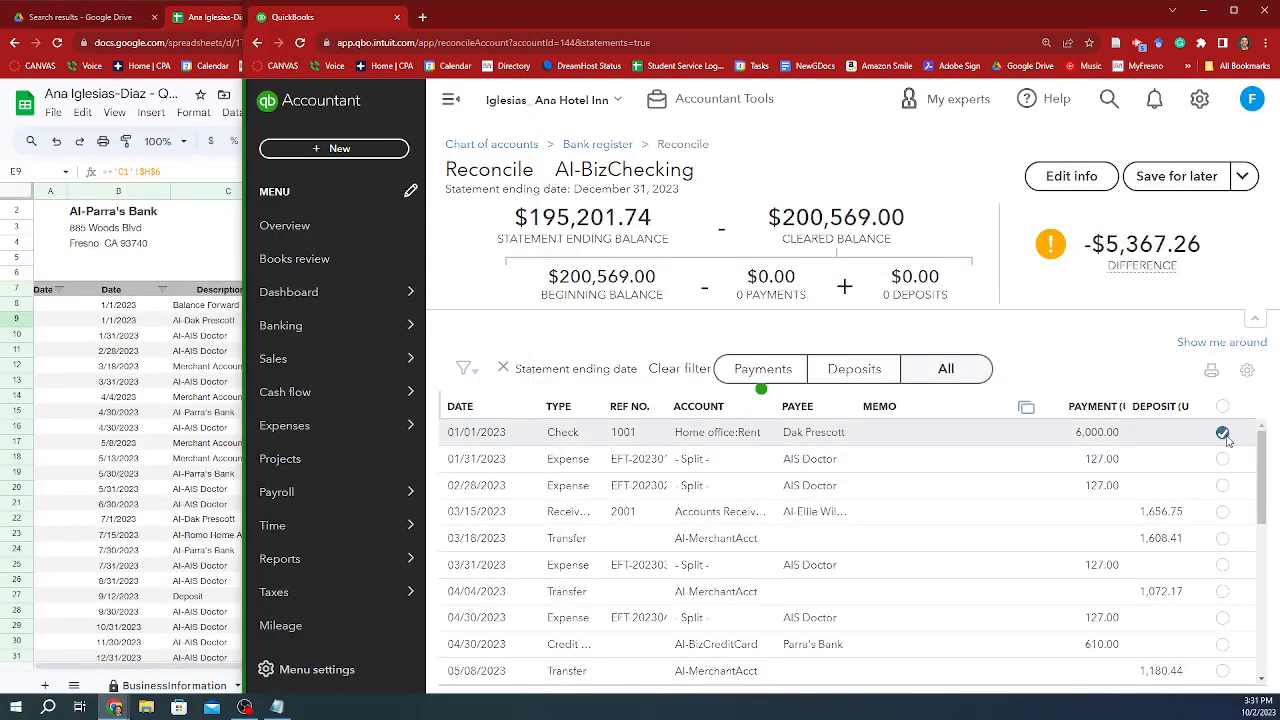
Step: Compare the 01/31/2023 AIS Doctor expense in the reconciliation with its bank statement row, and close the expense's inline details
{"action": "left_click", "coordinate": [118, 320]}
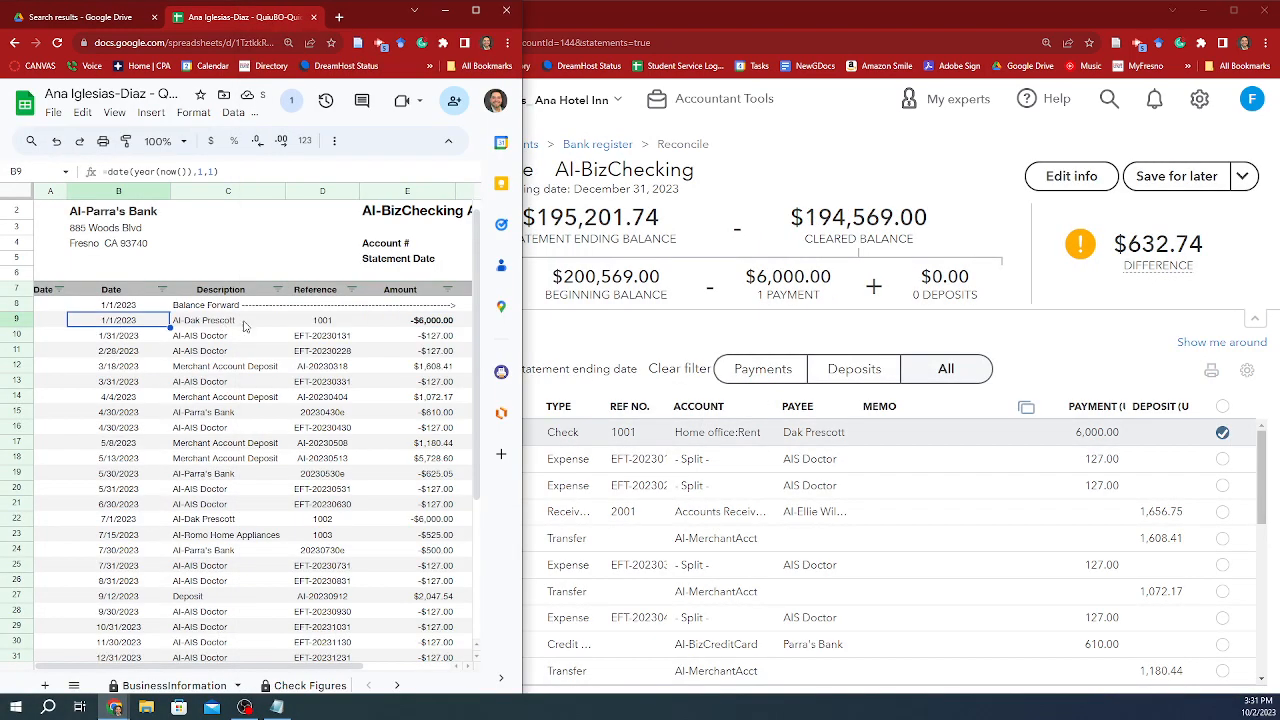
{"action": "left_click", "coordinate": [143, 340]}
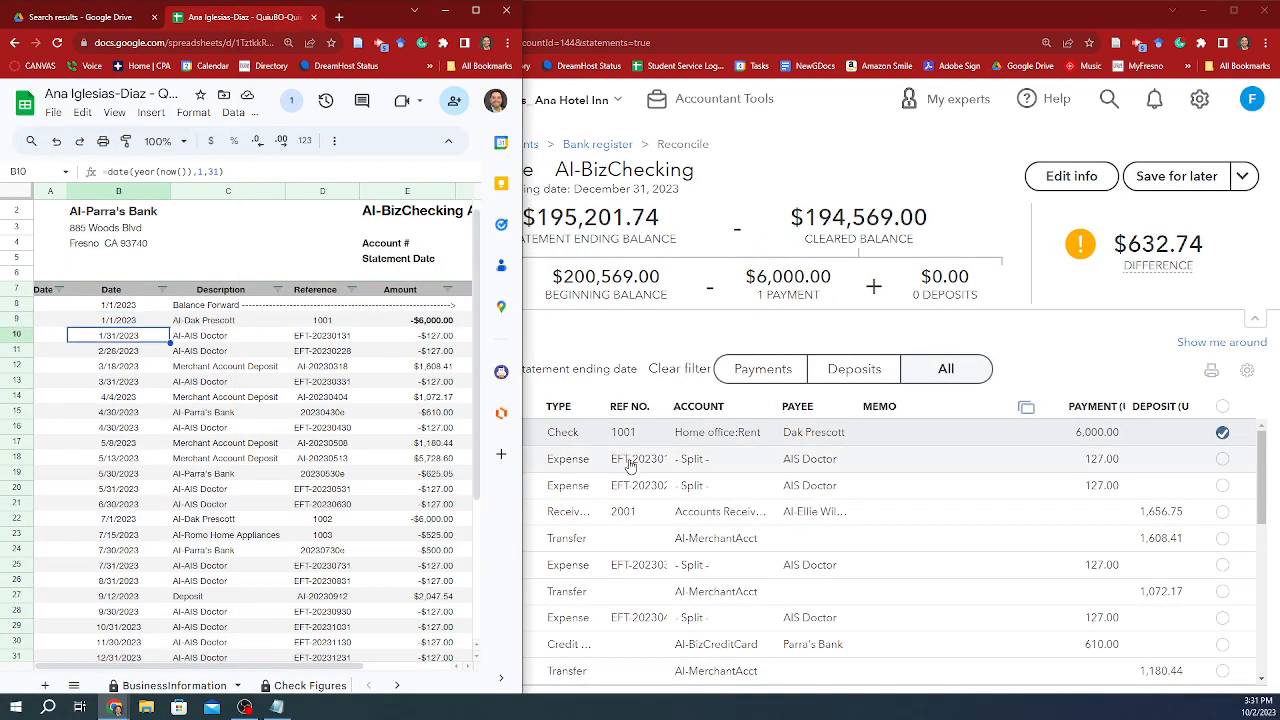
{"action": "left_click", "coordinate": [630, 462]}
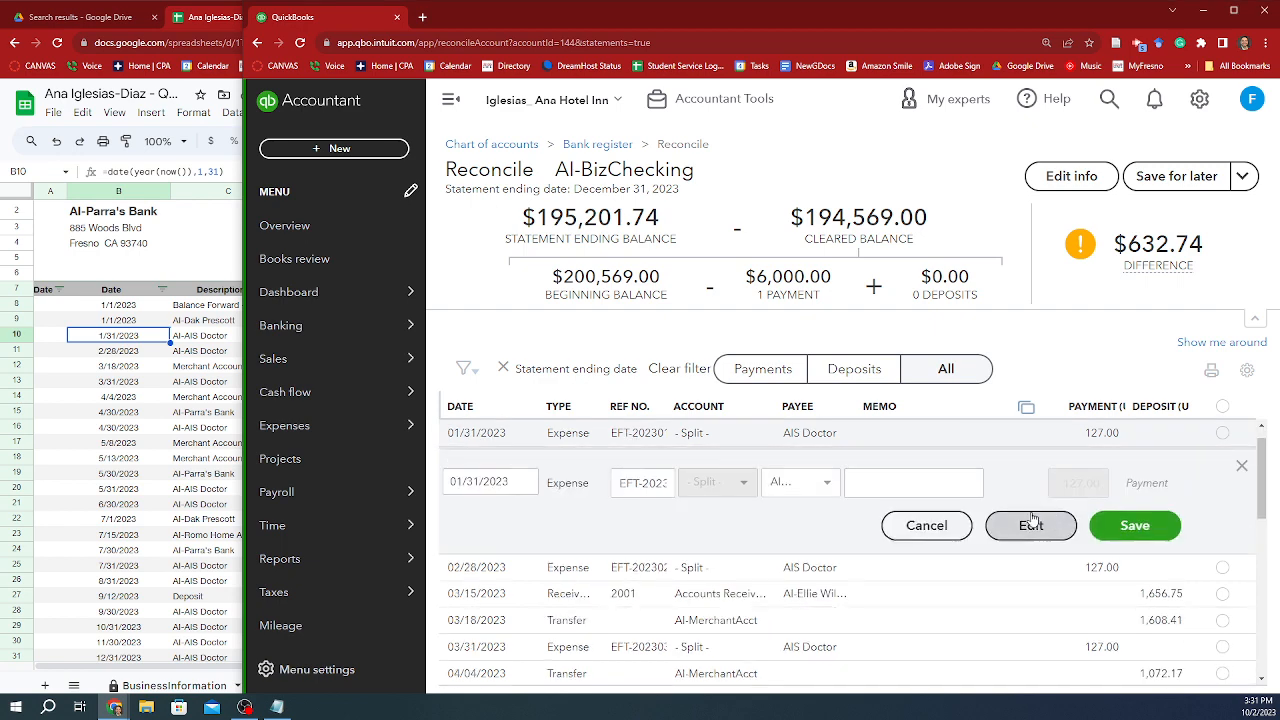
{"action": "key", "text": "alt+Tab"}
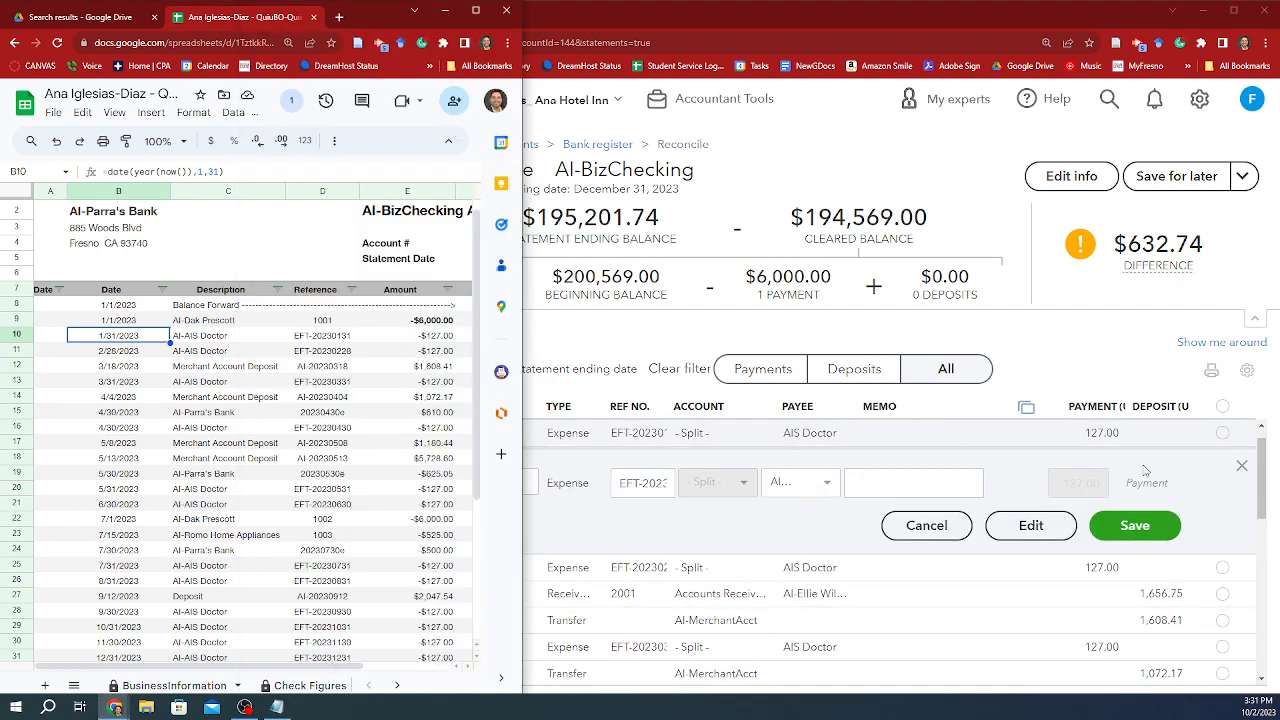
{"action": "left_click", "coordinate": [352, 430]}
{"action": "left_click", "coordinate": [1229, 443]}
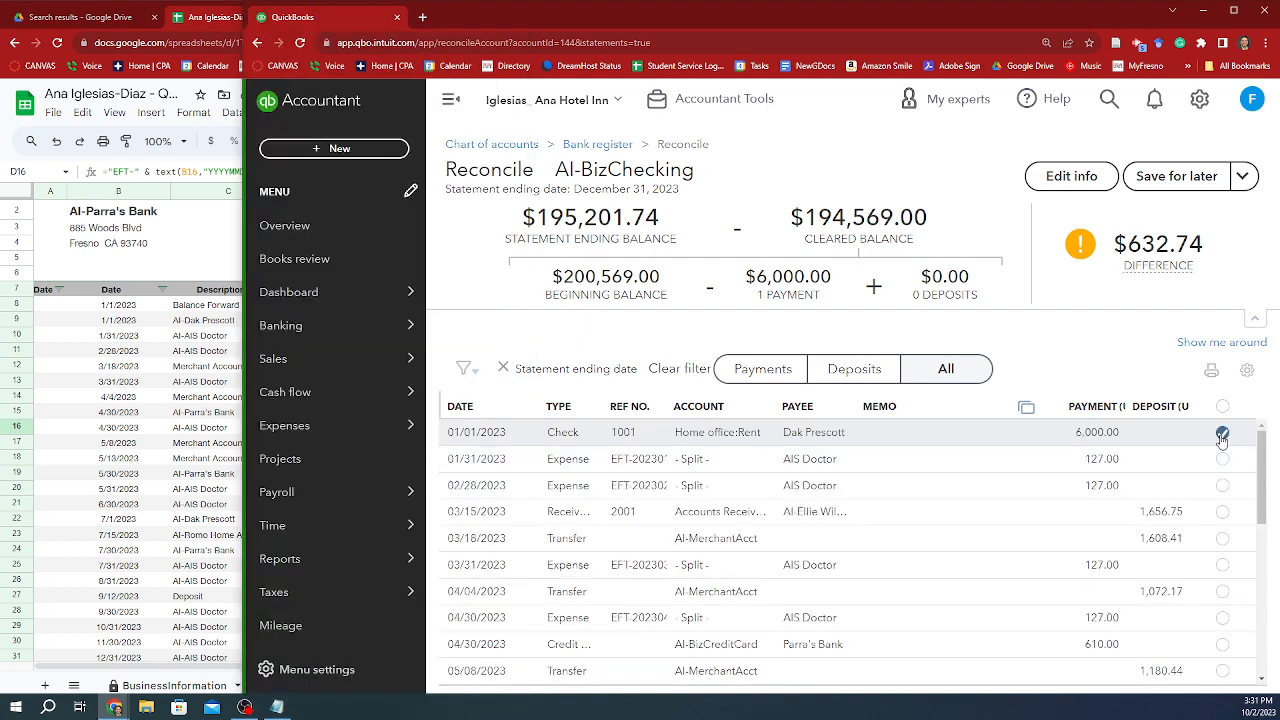
Step: Mark the 01/31/2023 and 02/28/2023 AIS Doctor expenses and the 03/18/2023 merchant account transfer as cleared, checking them against the bank statement
{"action": "left_click", "coordinate": [1223, 459]}
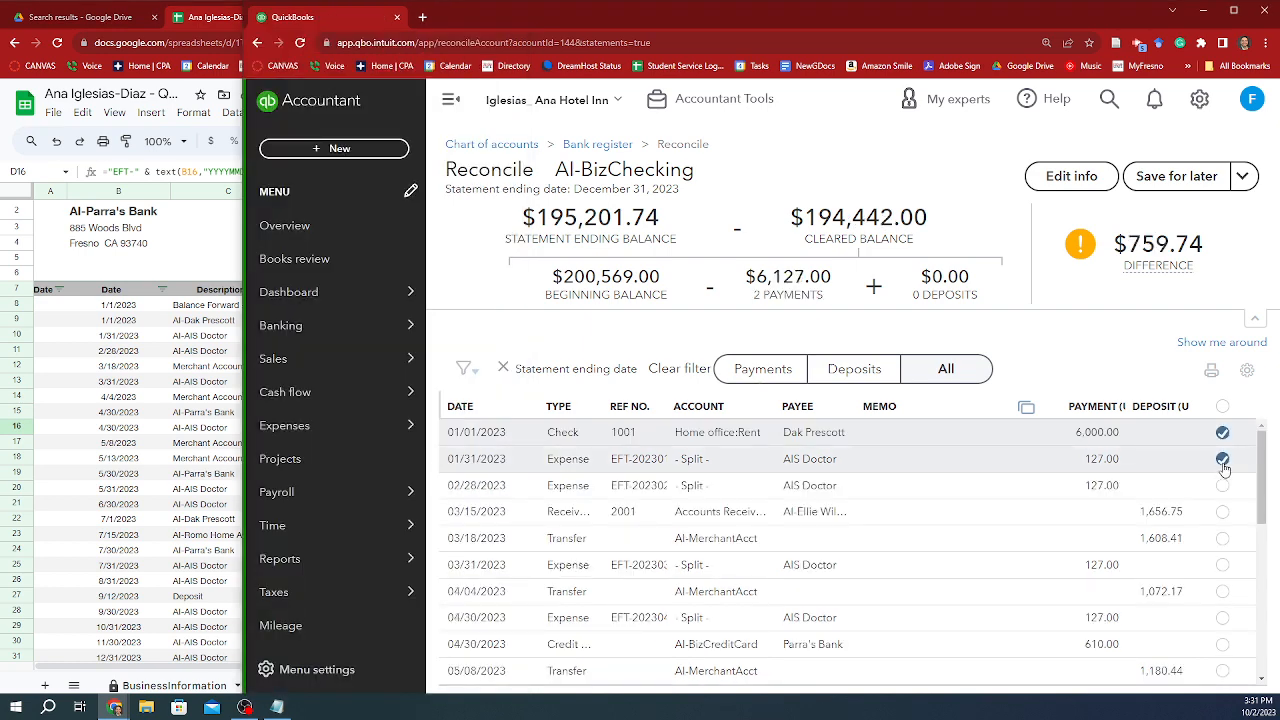
{"action": "left_click", "coordinate": [1222, 486]}
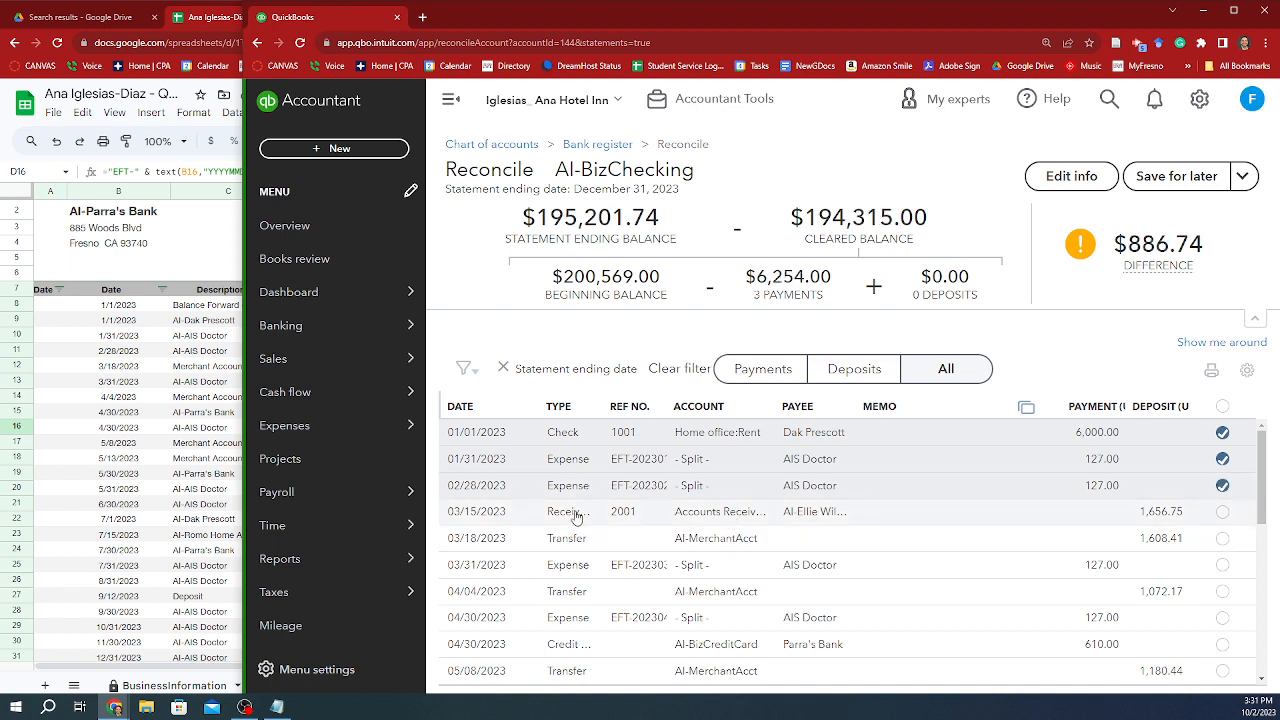
{"action": "left_click", "coordinate": [135, 356]}
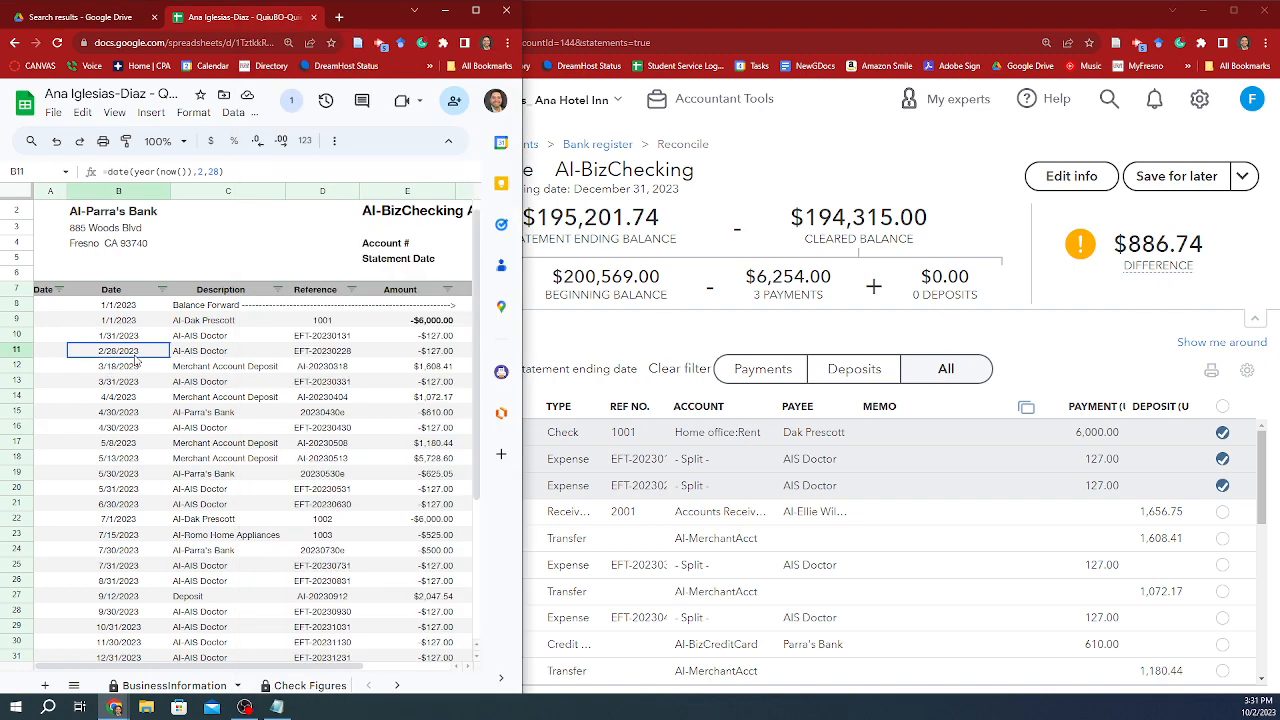
{"action": "left_click", "coordinate": [432, 368]}
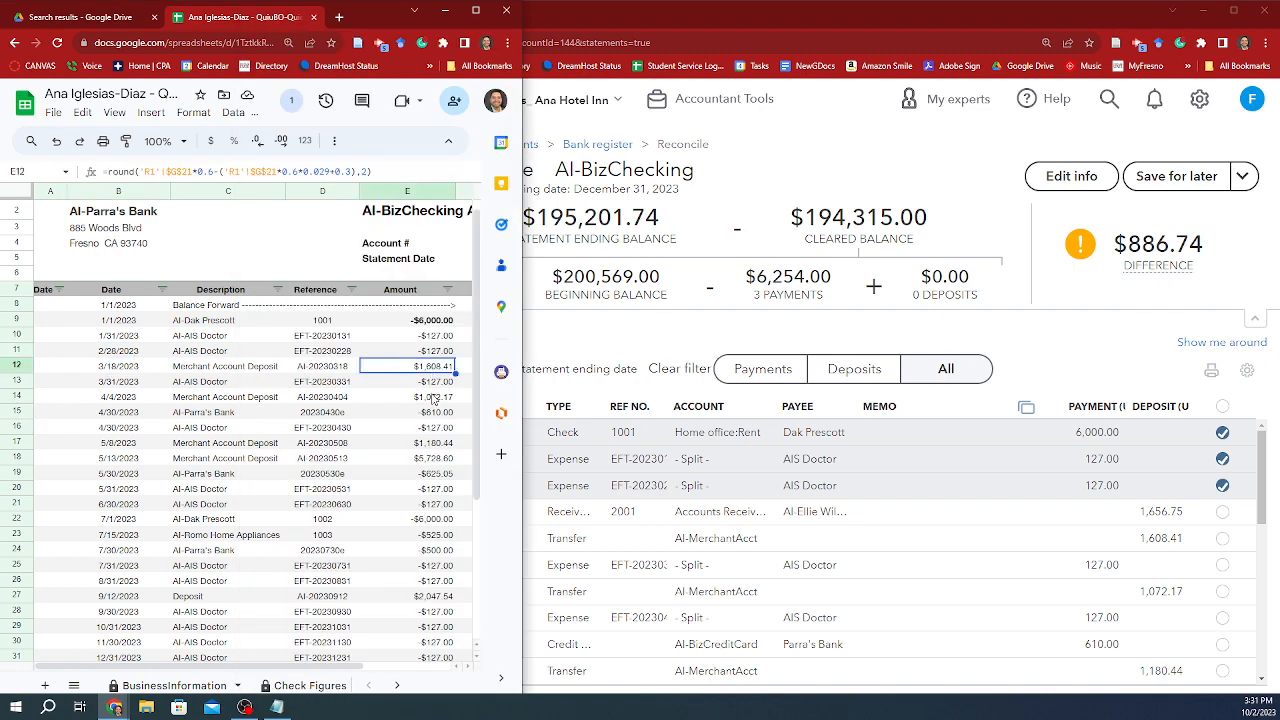
{"action": "left_click", "coordinate": [1221, 539]}
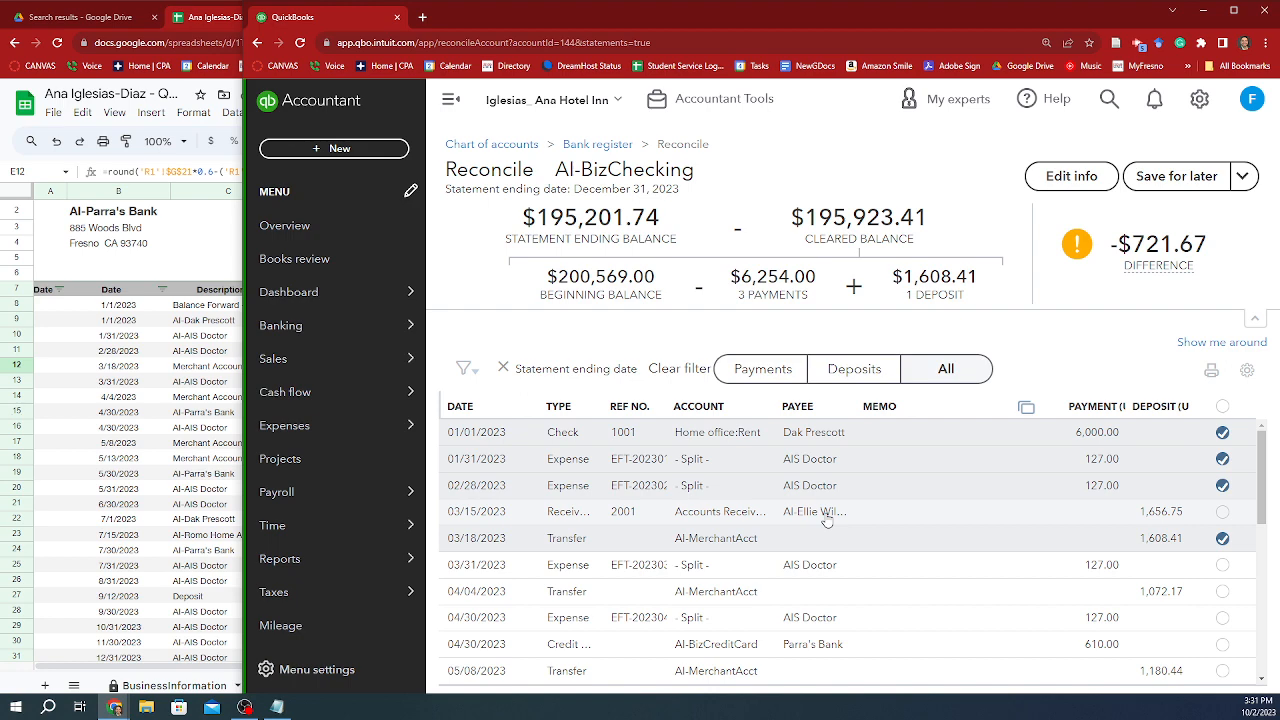
Step: Change the deposit account of received payment 2001 dated 03/15/2023 to AI-MerchantAcct, then save and close it, accepting the linked-transaction change
{"action": "key", "text": "alt+Tab"}
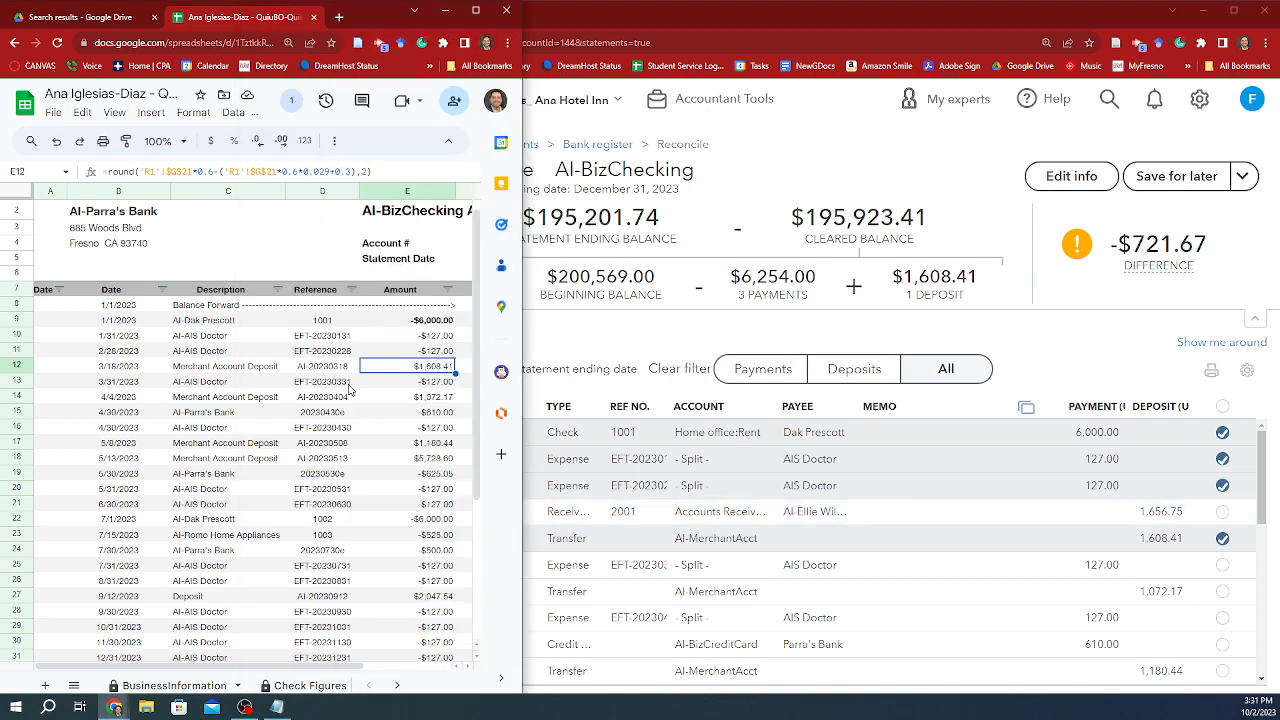
{"action": "left_click", "coordinate": [752, 512]}
{"action": "left_click", "coordinate": [1031, 525]}
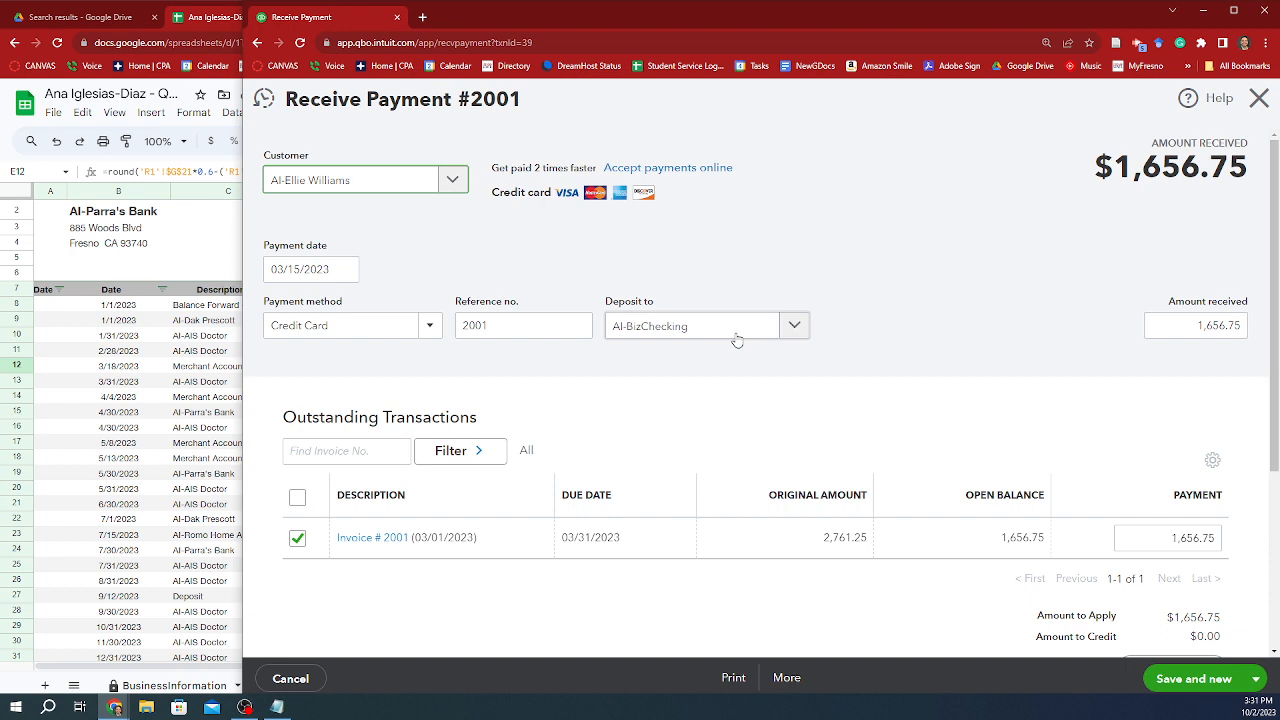
{"action": "left_click", "coordinate": [795, 327]}
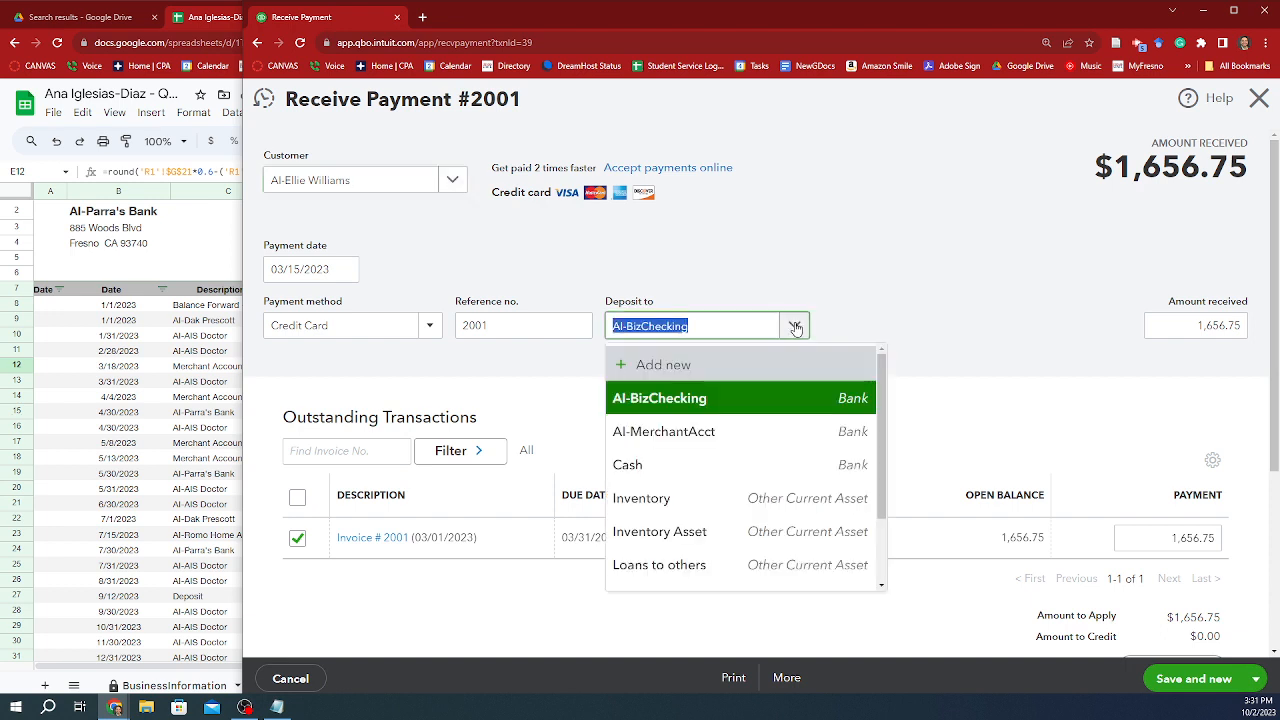
{"action": "left_click", "coordinate": [759, 431]}
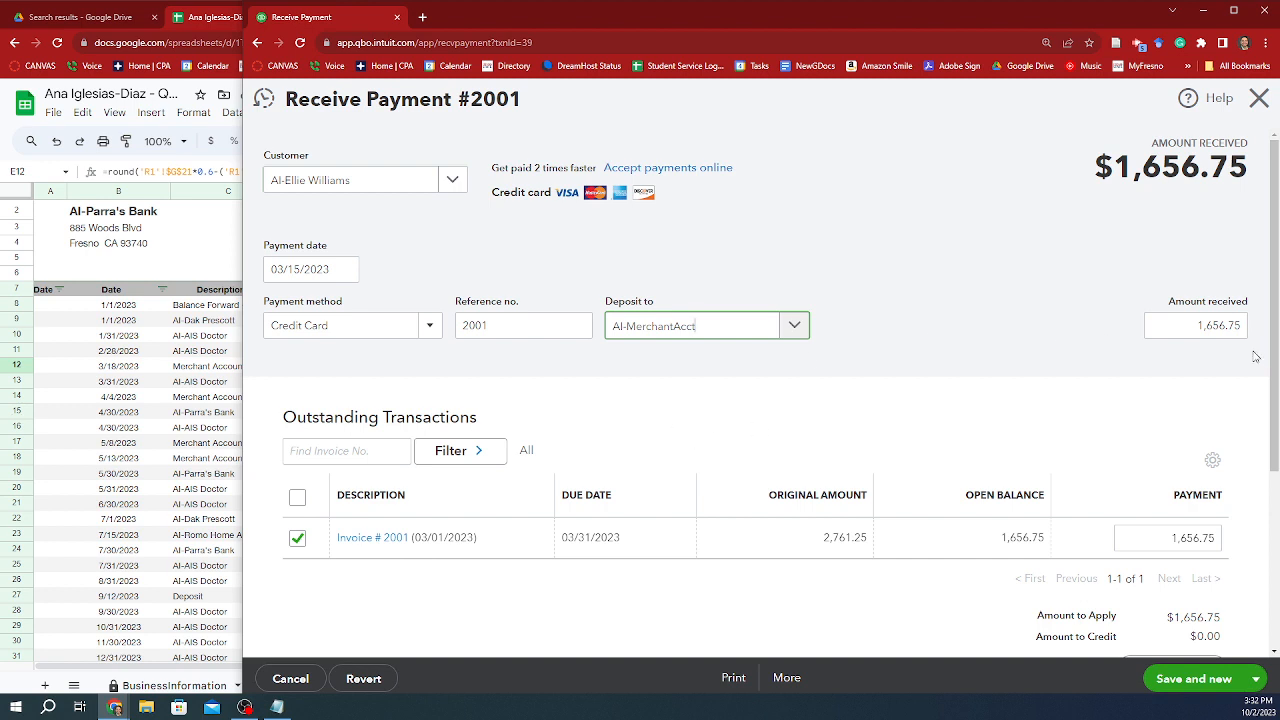
{"action": "left_click", "coordinate": [1257, 676]}
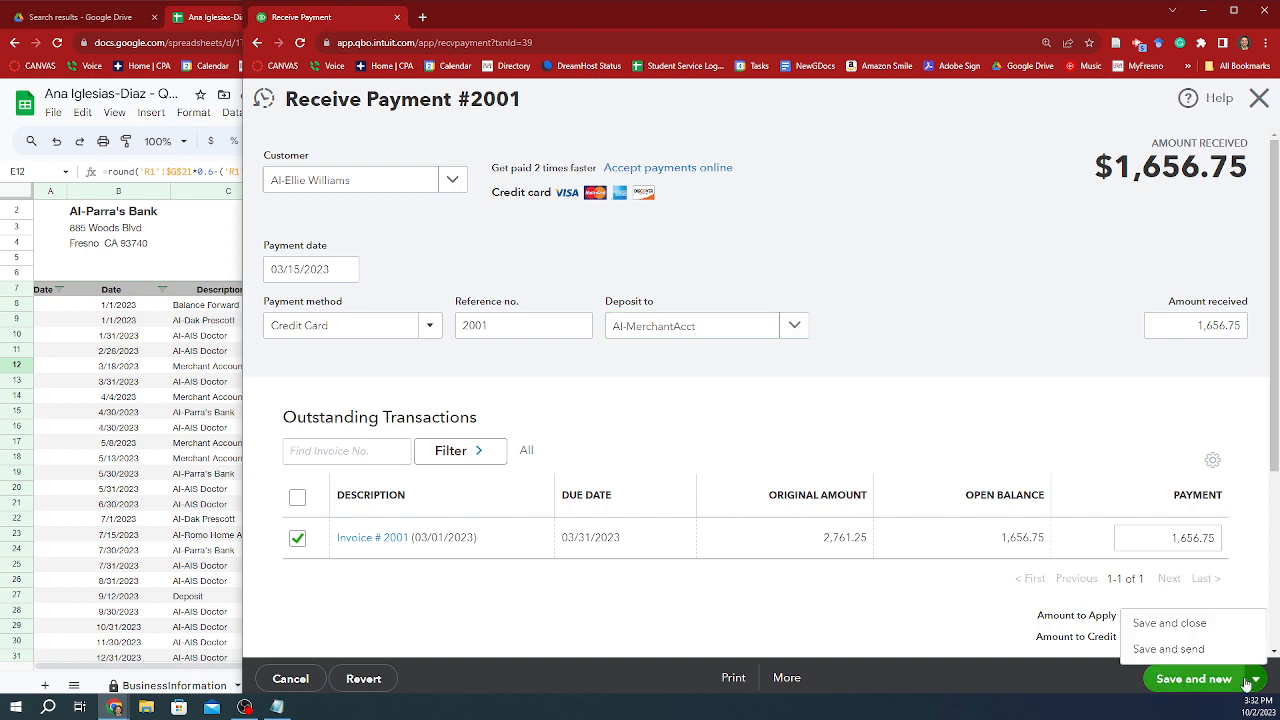
{"action": "left_click", "coordinate": [1220, 628]}
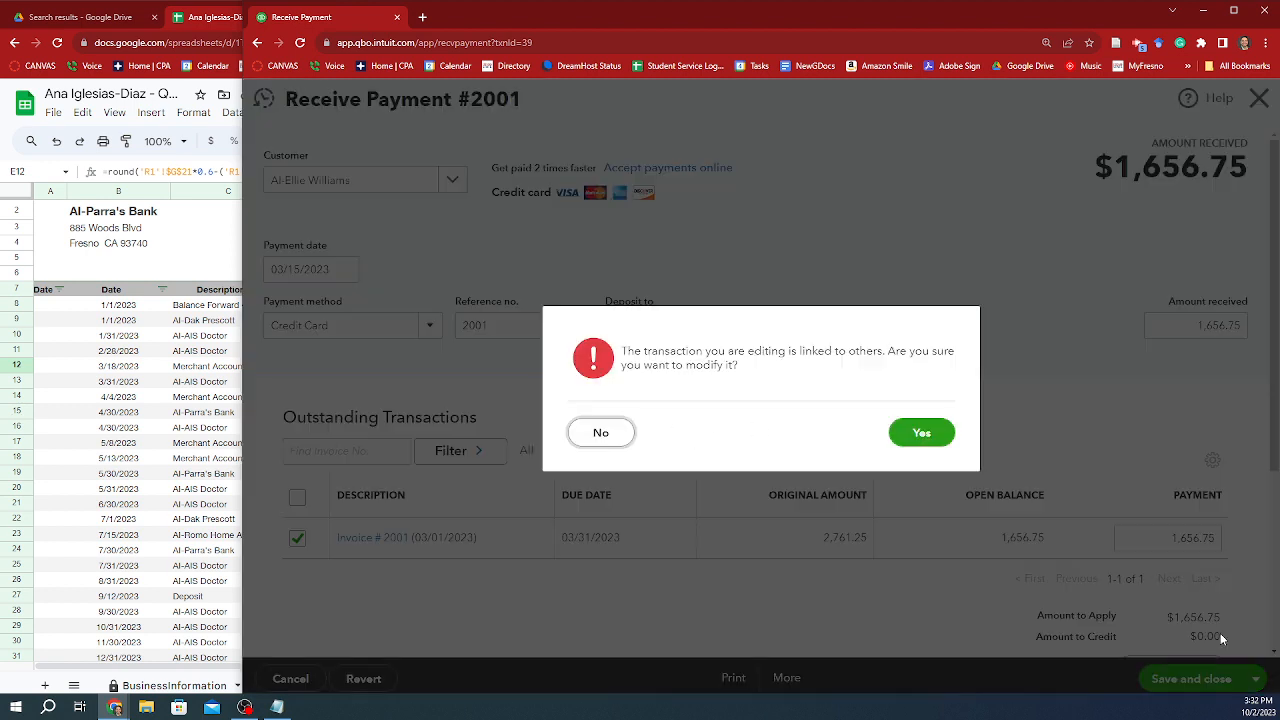
{"action": "left_click", "coordinate": [921, 438]}
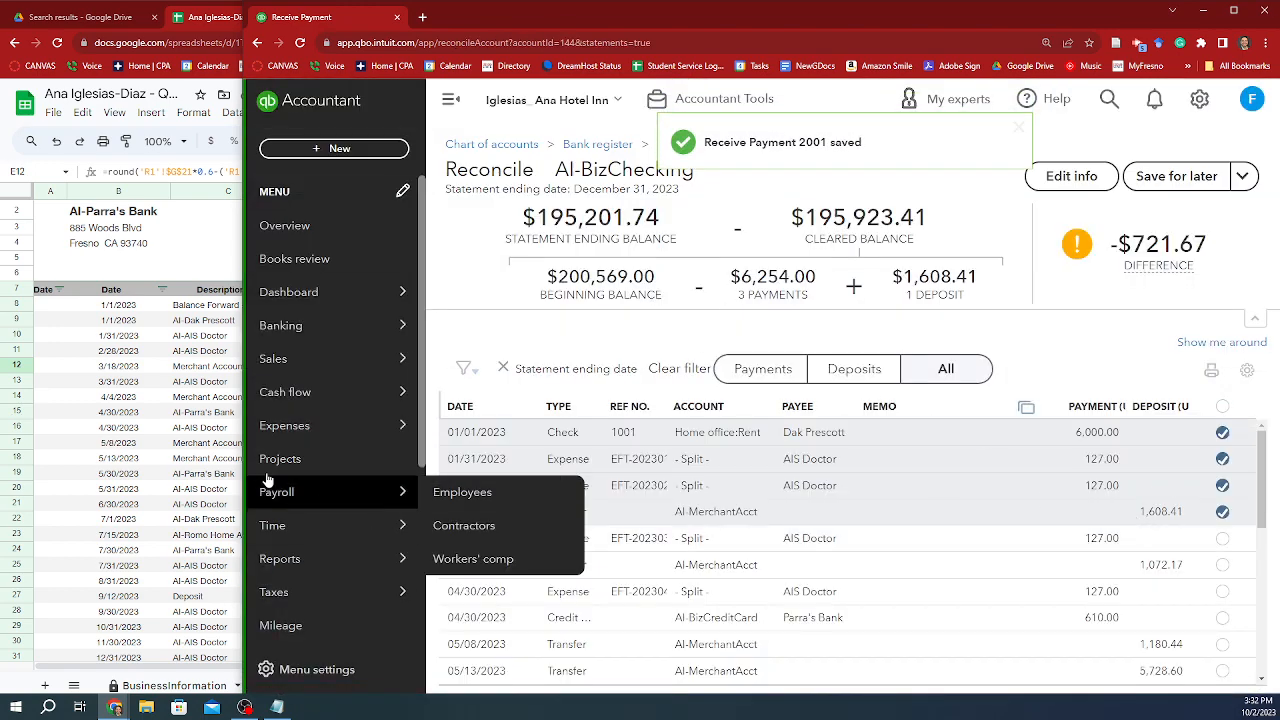
Step: Mark the bank statement rows from check 1001 on 1/1/2023 through the 3/18/2023 merchant deposit with an x in column A
{"action": "left_click", "coordinate": [158, 352]}
{"action": "left_click", "coordinate": [47, 369]}
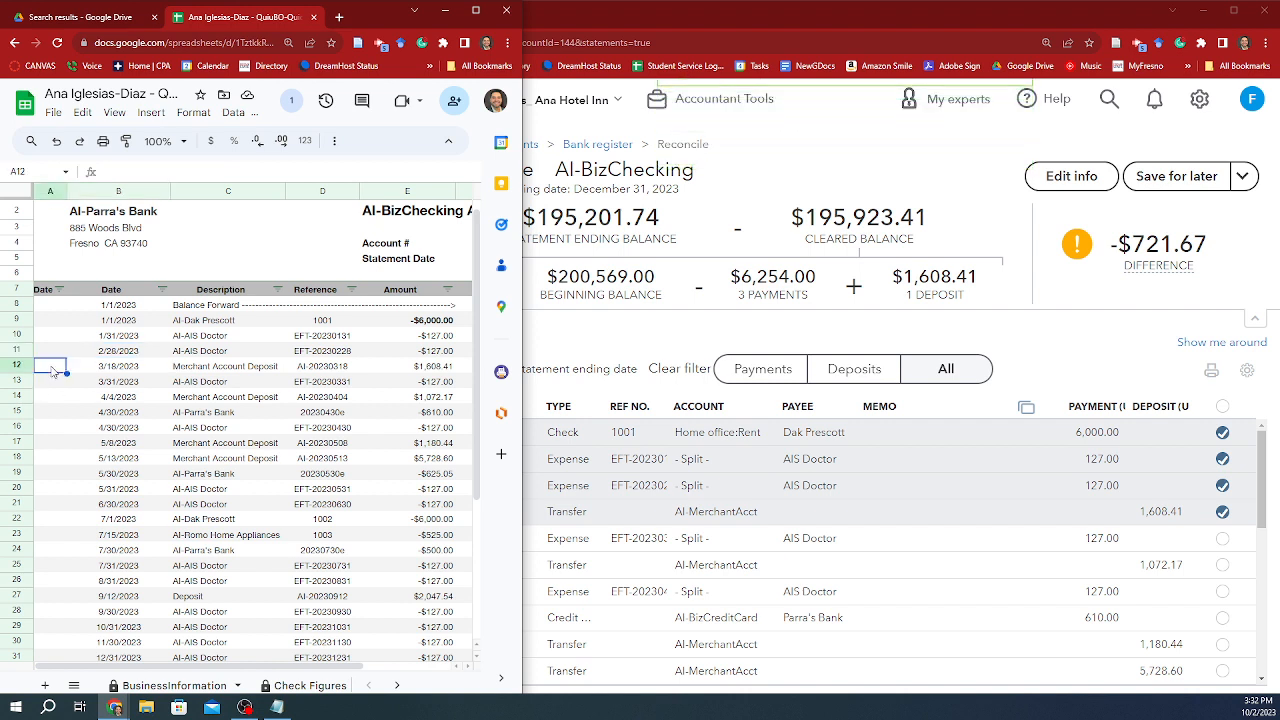
{"action": "type", "text": "x"}
{"action": "key", "text": "Up"}
{"action": "type", "text": "x"}
{"action": "key", "text": "Up"}
{"action": "type", "text": "x"}
{"action": "key", "text": "Up"}
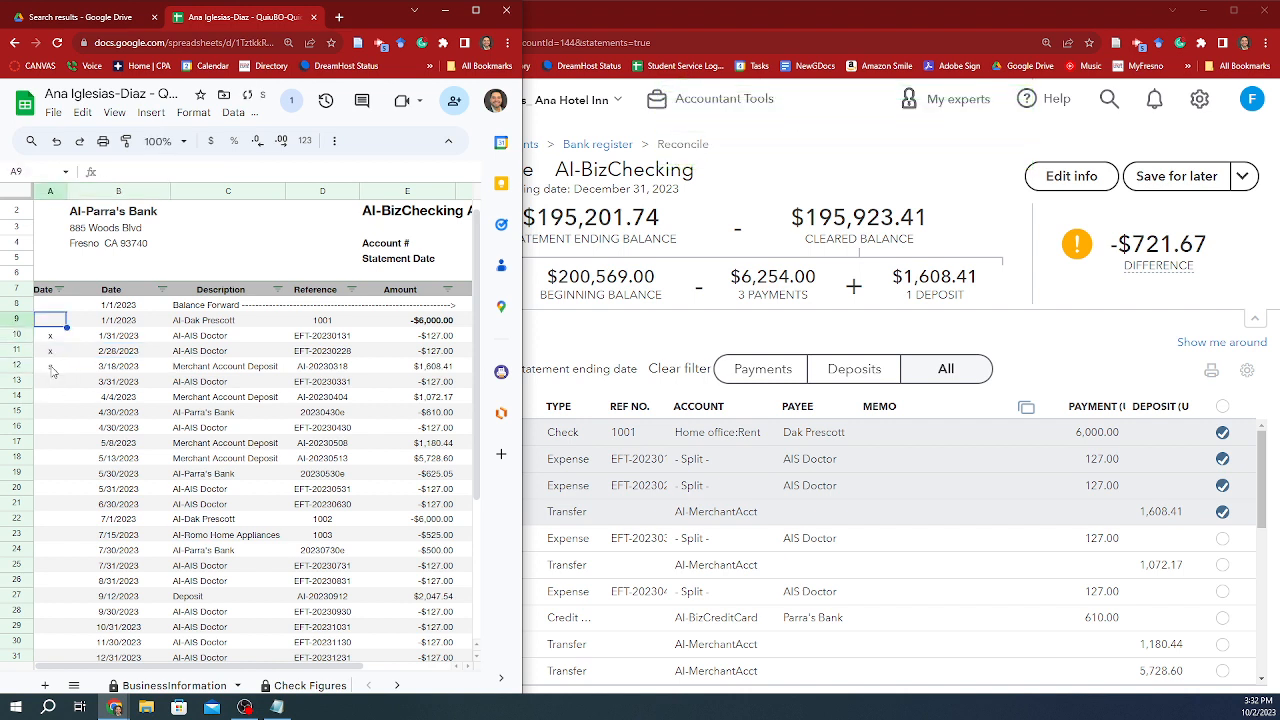
{"action": "type", "text": "x"}
{"action": "left_click", "coordinate": [52, 369]}
Step: Mark the 3/31/2023 AIS Doctor row with an x in the bank statement and clear the matching expense in the reconciliation
{"action": "key", "text": "Down"}
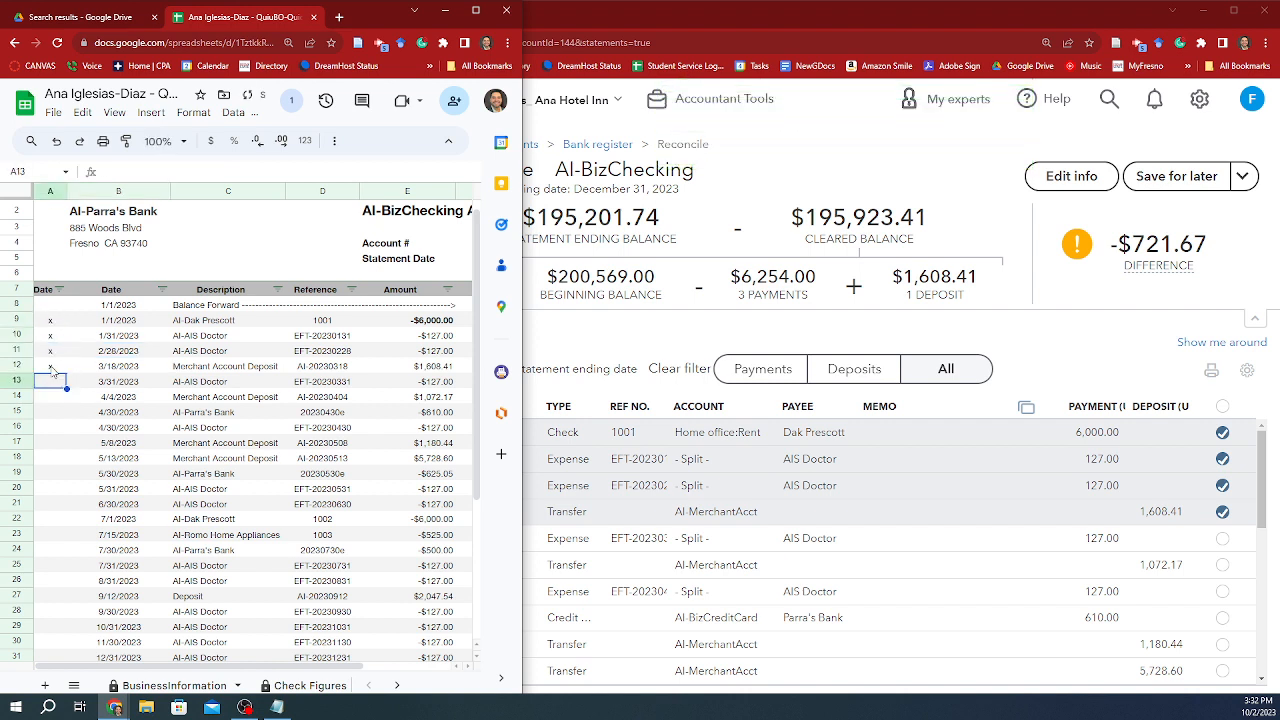
{"action": "type", "text": "x"}
{"action": "left_click", "coordinate": [962, 510]}
{"action": "left_click", "coordinate": [1222, 538]}
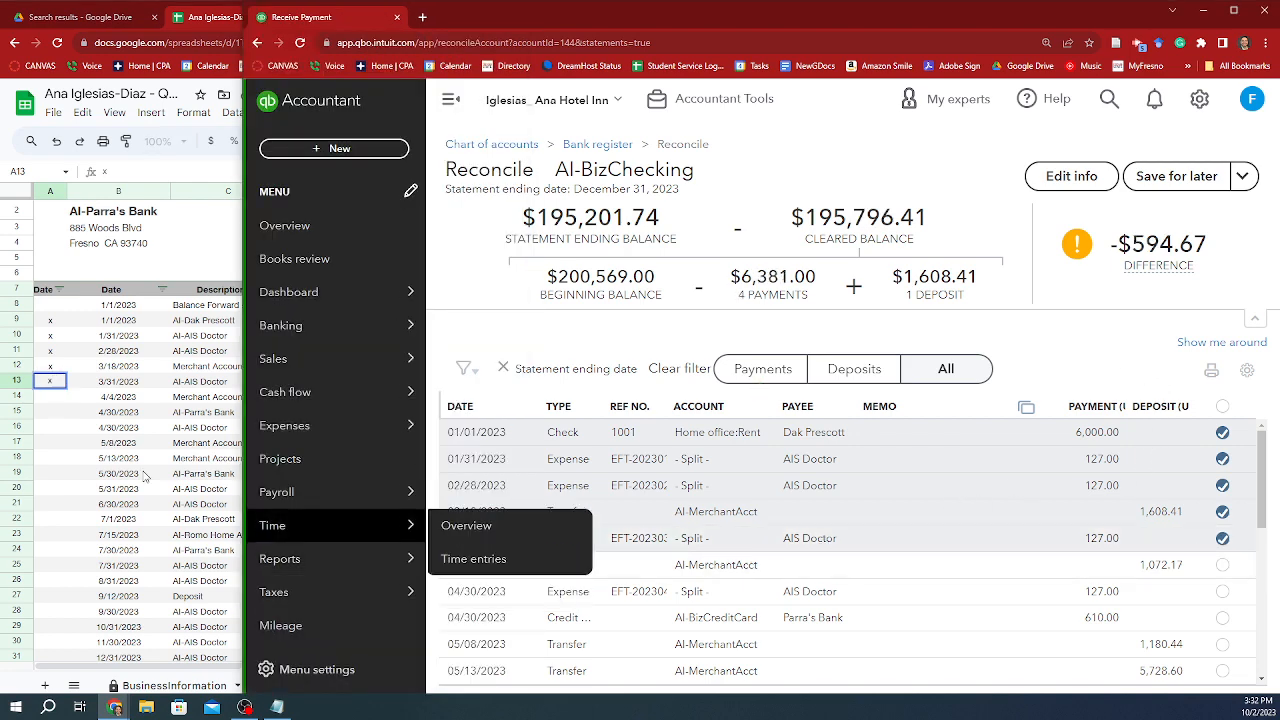
Step: Mark the 4/4/2023 merchant account deposit with an x in the bank statement and clear its transfer in the reconciliation
{"action": "left_click", "coordinate": [93, 427]}
{"action": "key", "text": "Up"}
{"action": "key", "text": "Up"}
{"action": "key", "text": "Left"}
{"action": "type", "text": "x"}
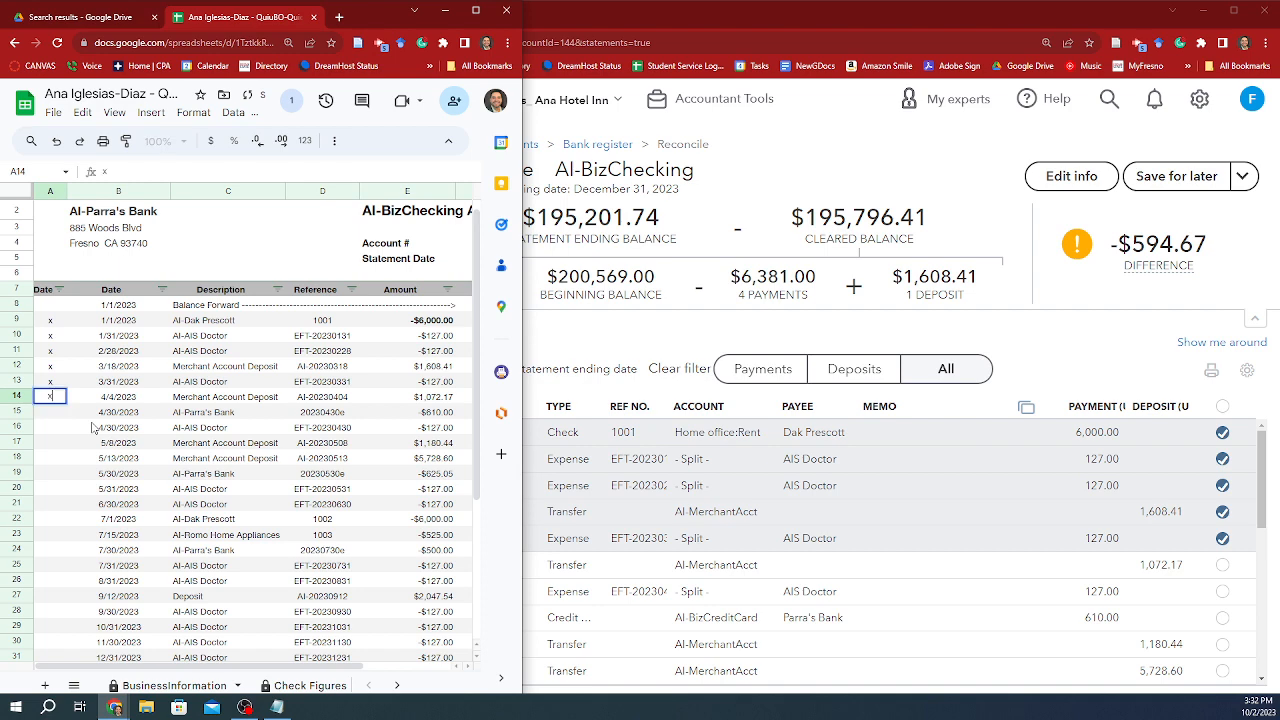
{"action": "key", "text": "Right"}
{"action": "key", "text": "Right"}
{"action": "left_click", "coordinate": [1222, 564]}
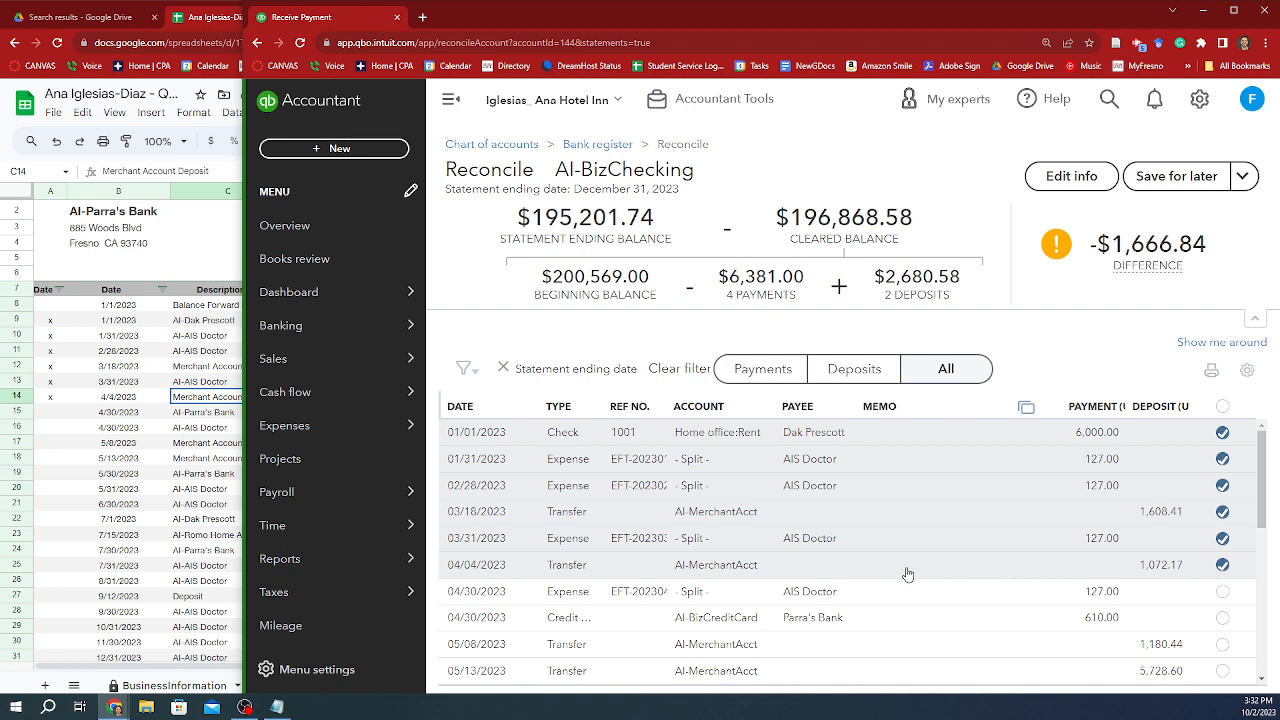
Step: Mark the 4/30/2023 Parra's Bank payment with an x in the bank statement and clear the matching credit card payment in the reconciliation
{"action": "scroll", "coordinate": [907, 574], "scroll_direction": "down", "scroll_amount": 2}
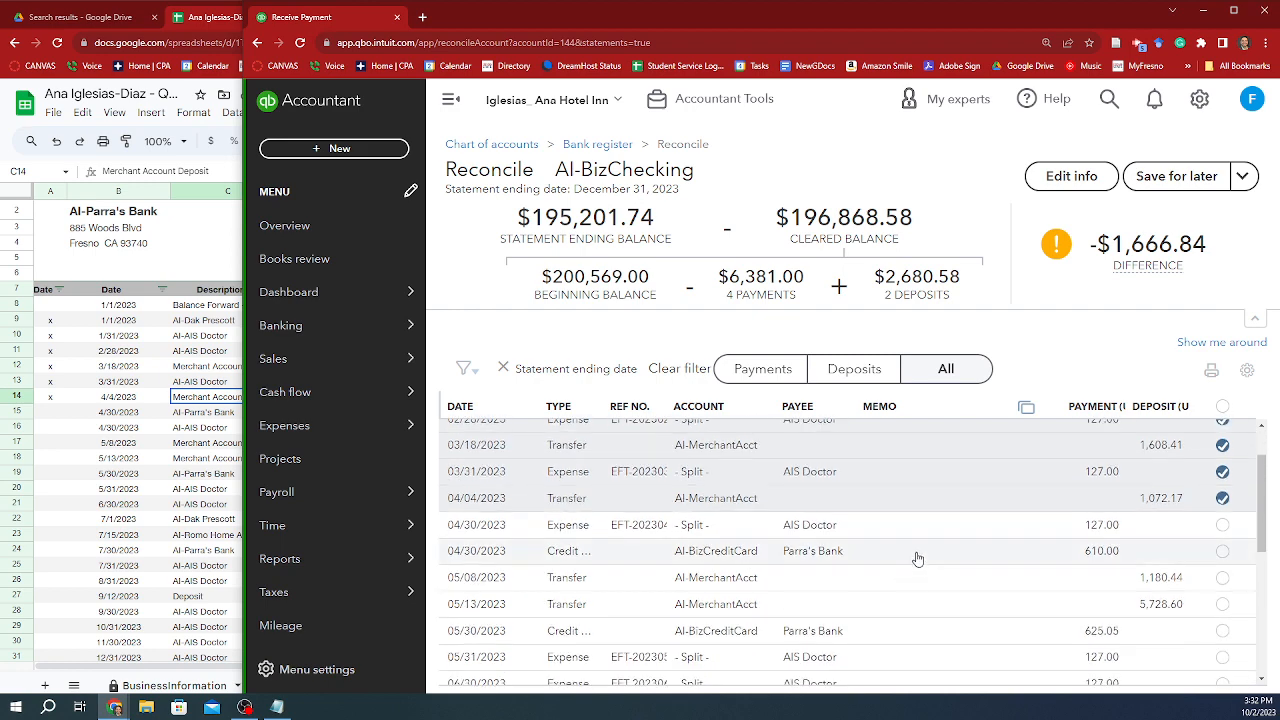
{"action": "mouse_move", "coordinate": [249, 497]}
{"action": "left_click", "coordinate": [198, 416]}
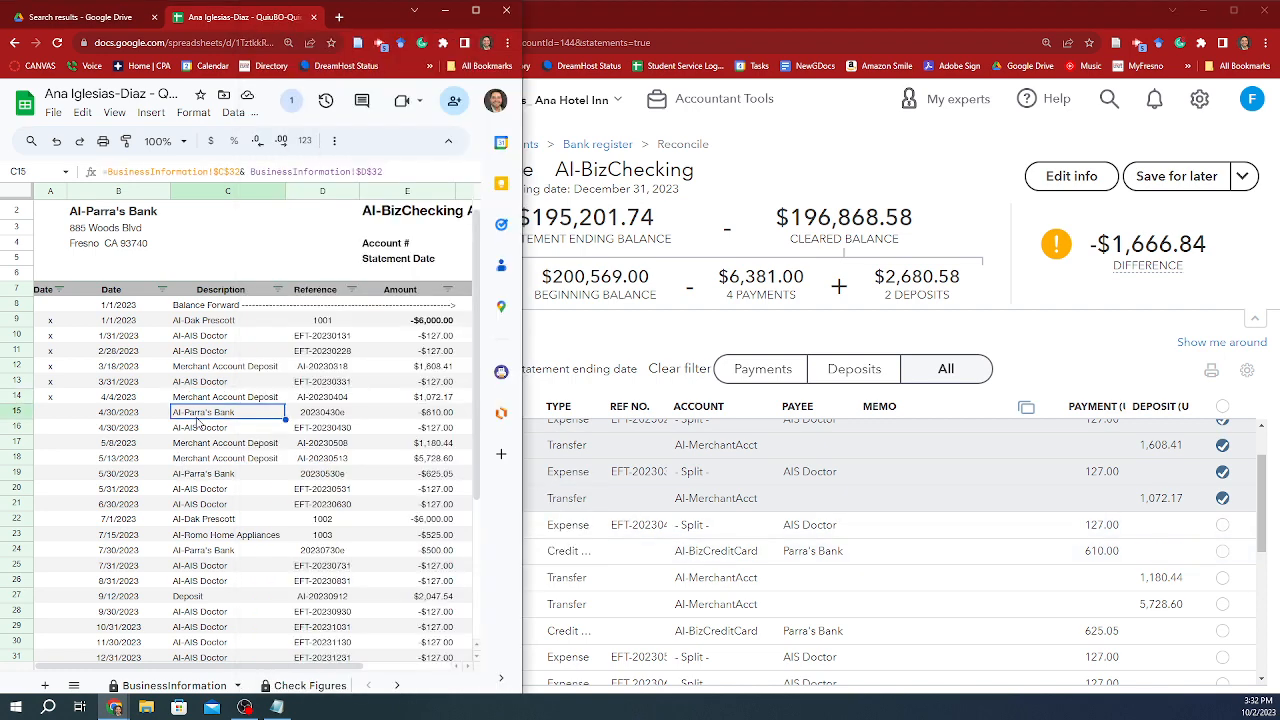
{"action": "key", "text": "Right"}
{"action": "key", "text": "Right"}
{"action": "key", "text": "Left"}
{"action": "key", "text": "Left"}
{"action": "key", "text": "Left"}
{"action": "key", "text": "Left"}
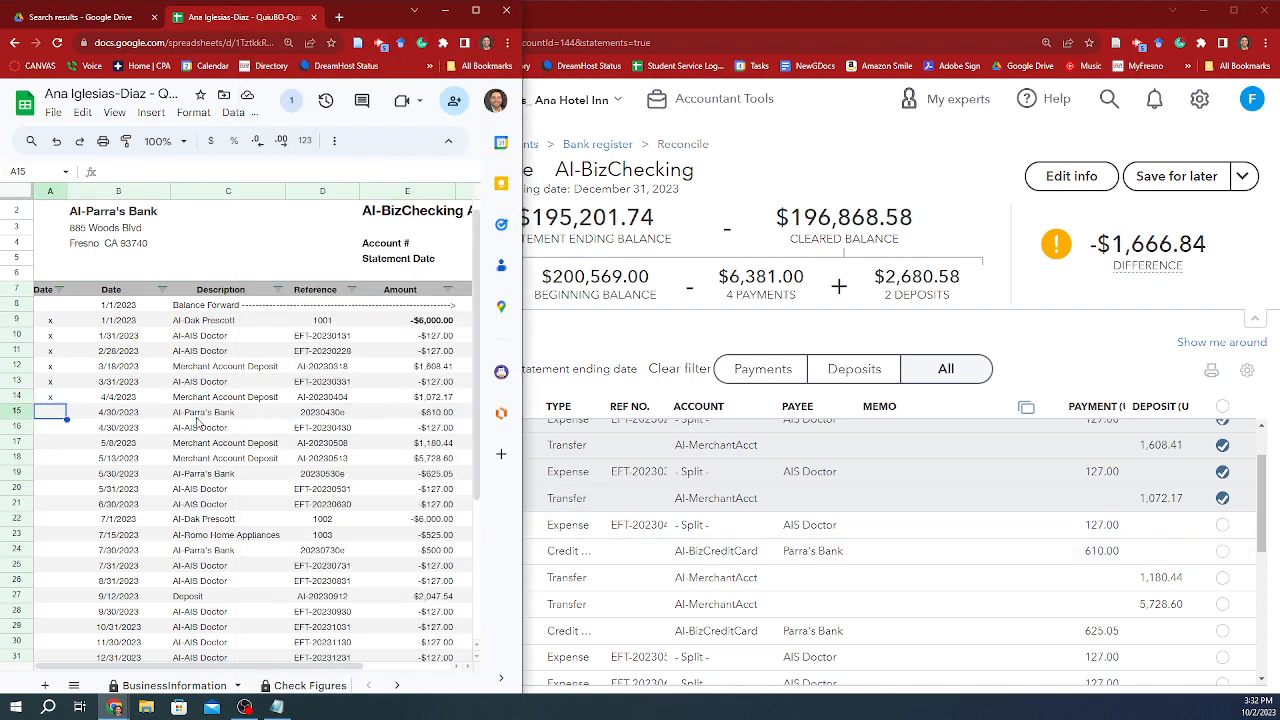
{"action": "type", "text": "x"}
{"action": "key", "text": "Right"}
{"action": "key", "text": "Right"}
{"action": "key", "text": "Right"}
{"action": "key", "text": "Right"}
{"action": "key", "text": "Right"}
{"action": "key", "text": "Left"}
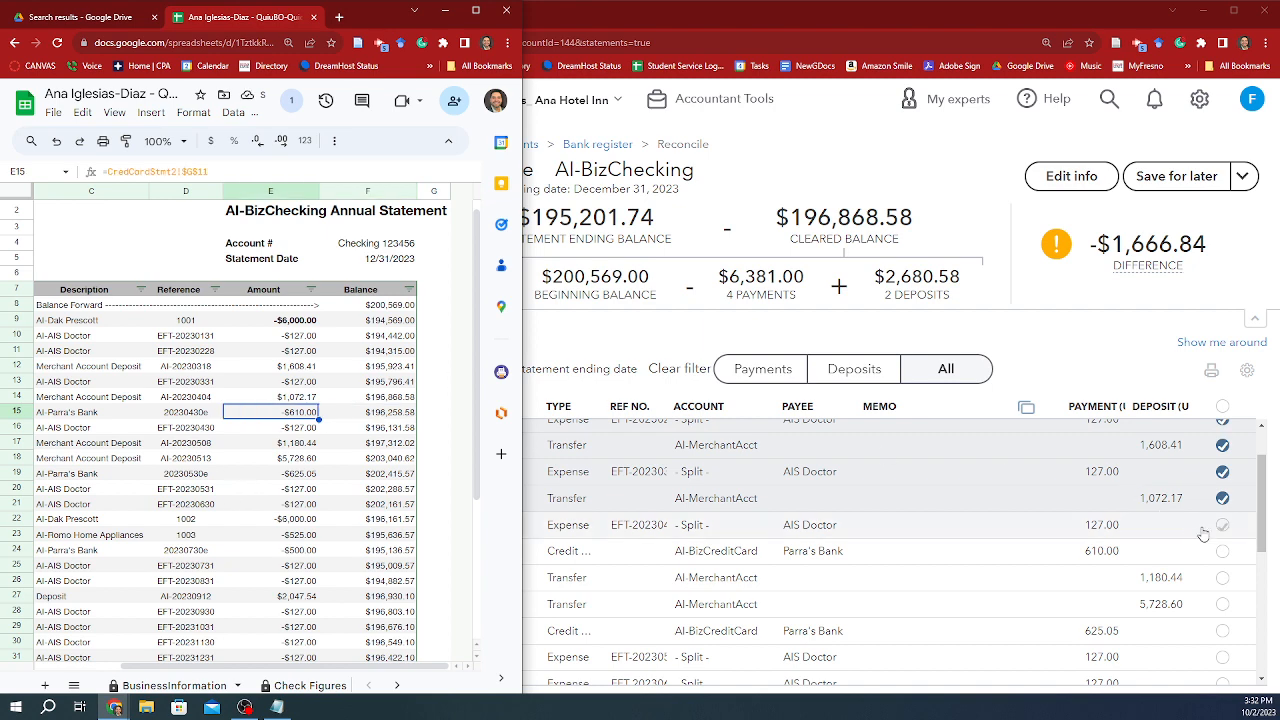
{"action": "left_click", "coordinate": [1221, 553]}
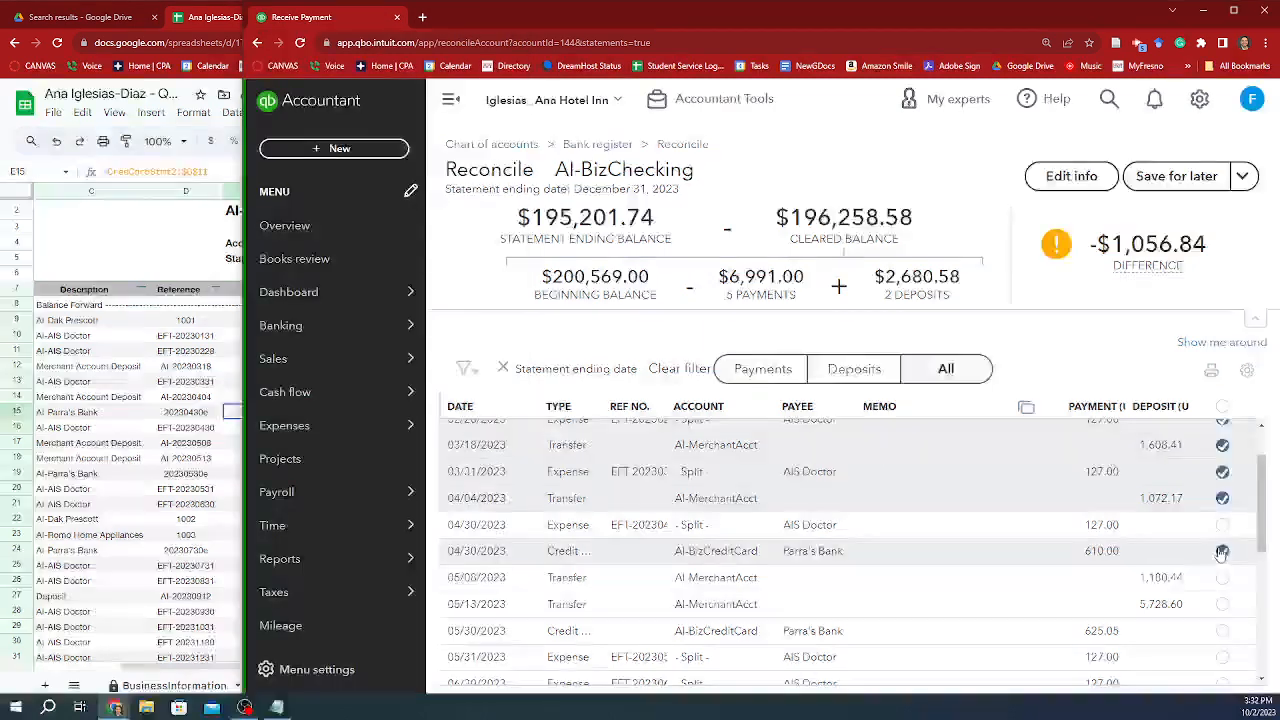
Step: Mark the 4/30/2023 AIS Doctor row with an x in the bank statement and clear the matching expense in the reconciliation
{"action": "left_click", "coordinate": [175, 429]}
{"action": "scroll", "coordinate": [175, 429], "scroll_direction": "left", "scroll_amount": 3}
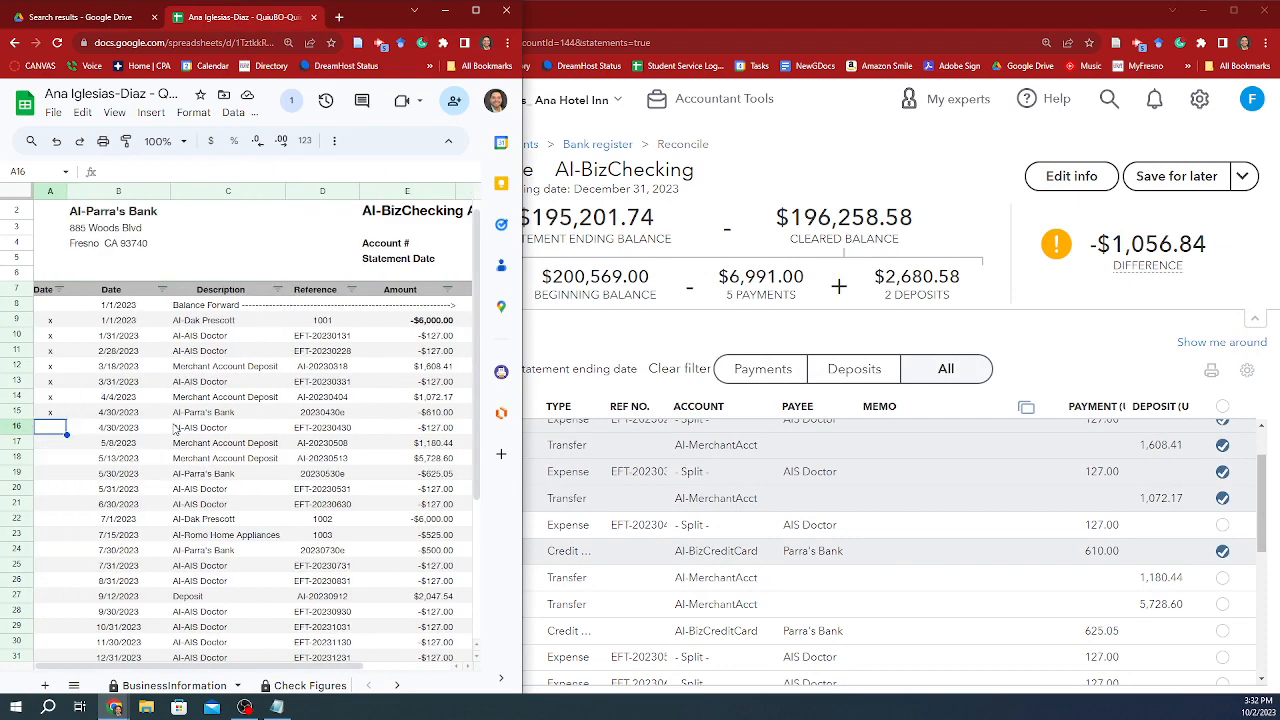
{"action": "type", "text": "x"}
{"action": "key", "text": "Right"}
{"action": "key", "text": "Right"}
{"action": "key", "text": "Right"}
{"action": "key", "text": "Right"}
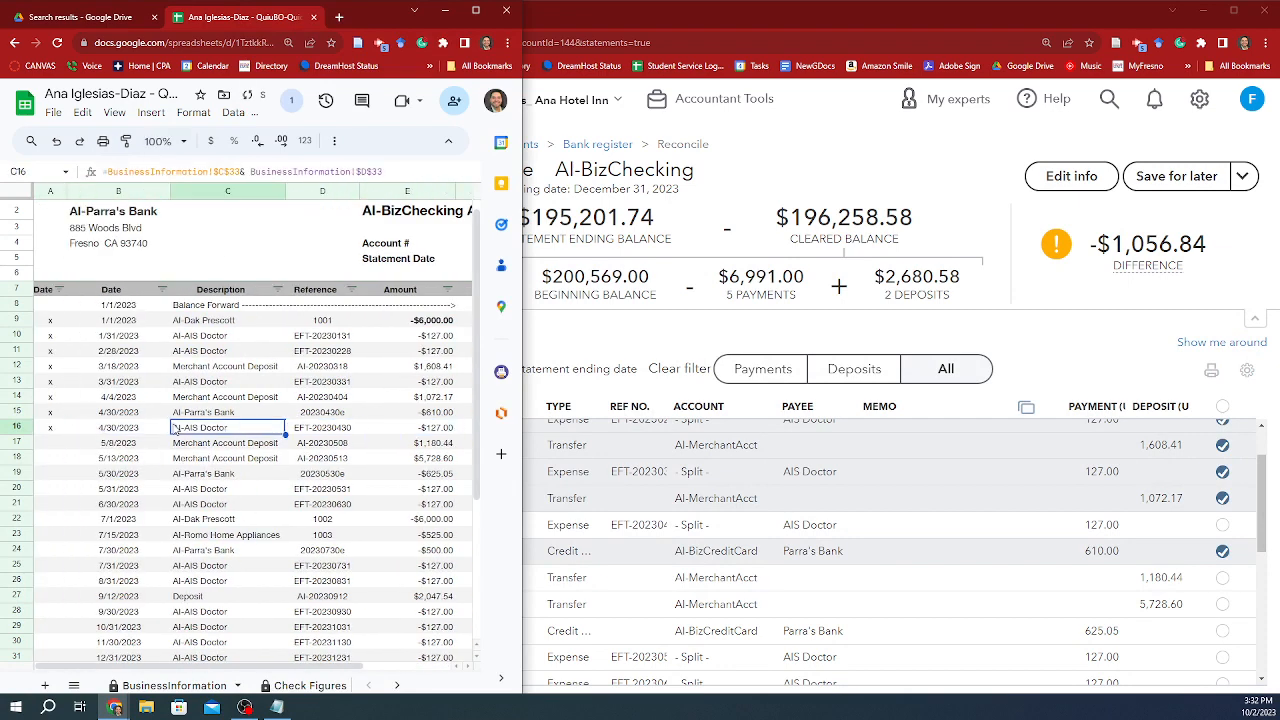
{"action": "left_click", "coordinate": [1220, 527]}
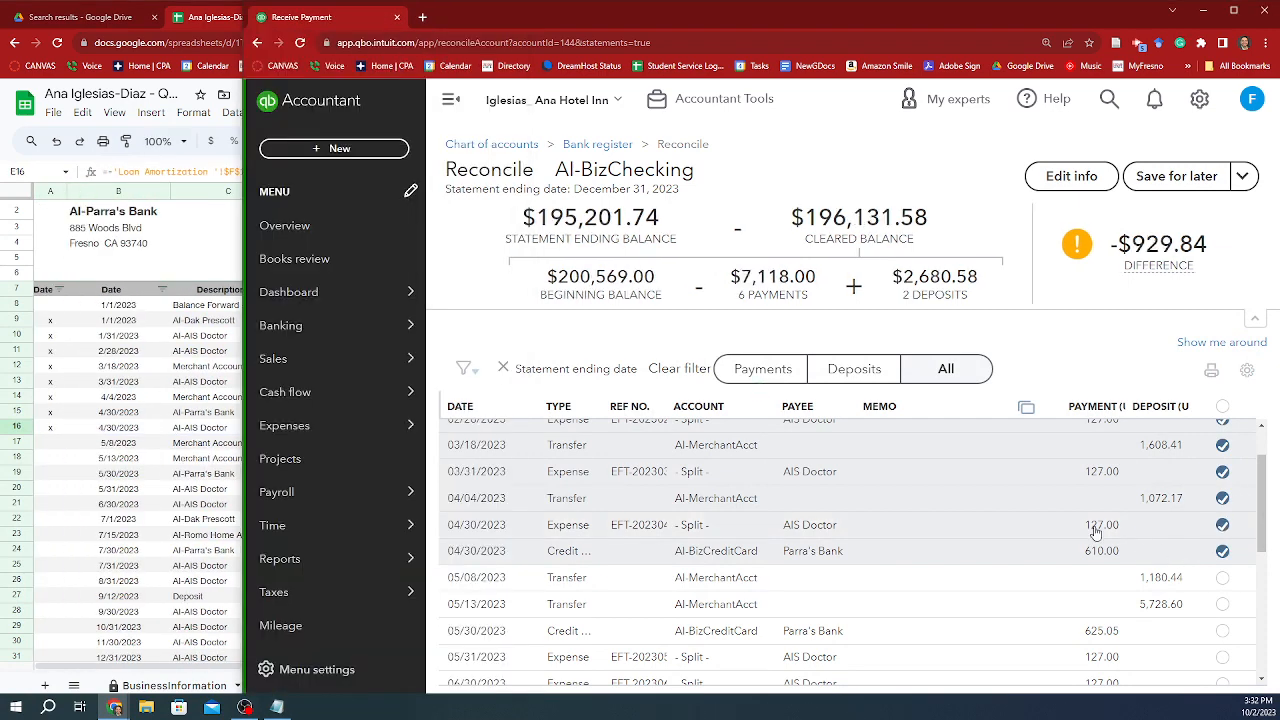
Step: Mark the 5/8/2023 and 5/13/2023 merchant account deposits with an x in the bank statement and clear both transfers in the reconciliation
{"action": "left_click", "coordinate": [157, 447]}
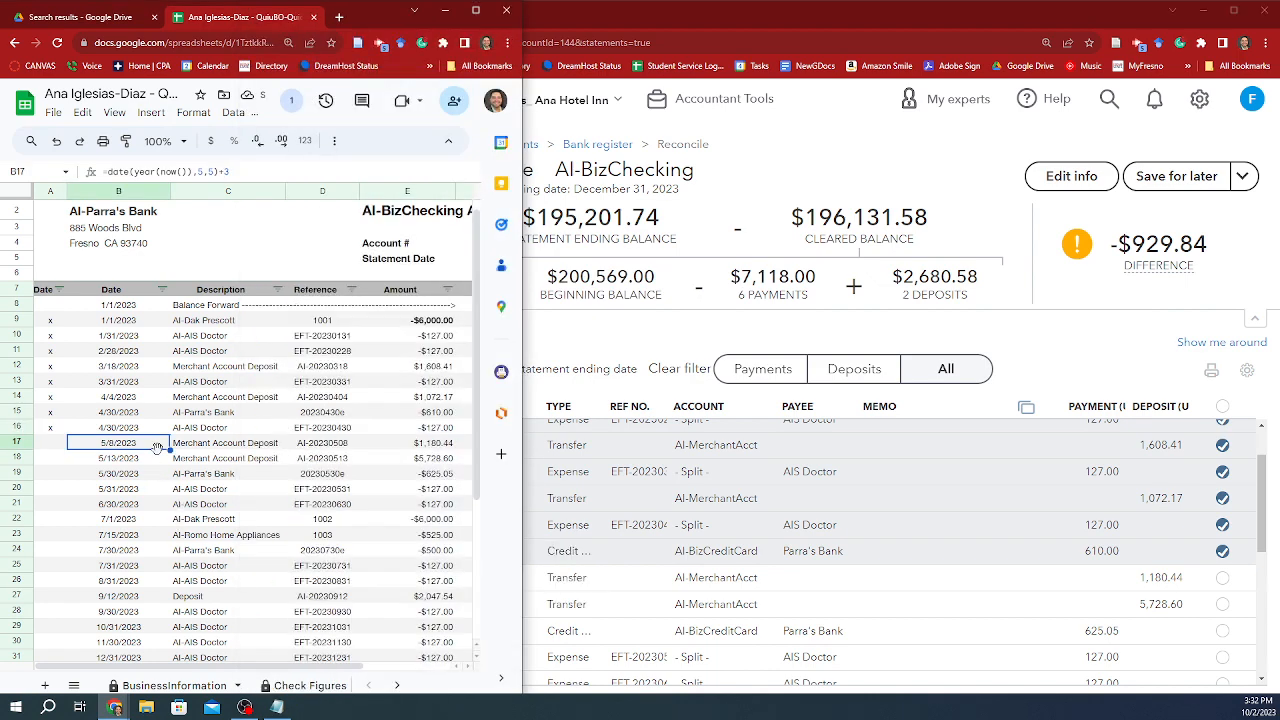
{"action": "key", "text": "Left"}
{"action": "type", "text": "x"}
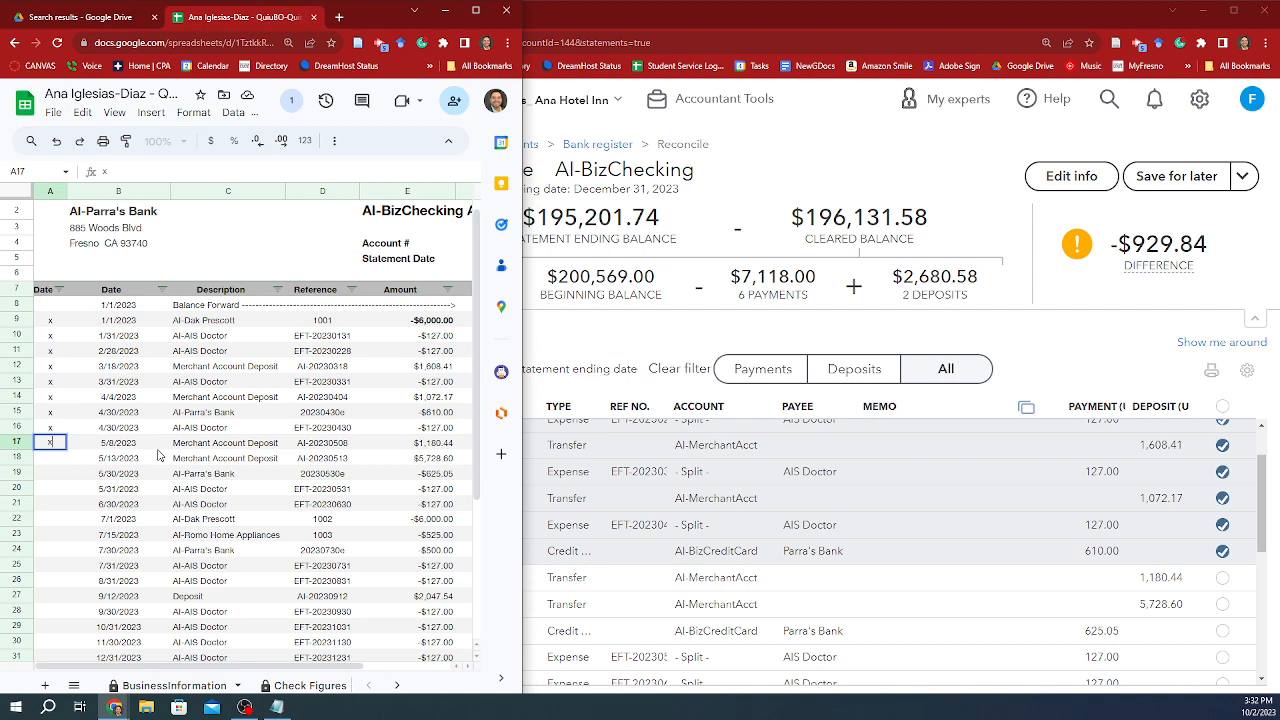
{"action": "key", "text": "Return"}
{"action": "type", "text": "x"}
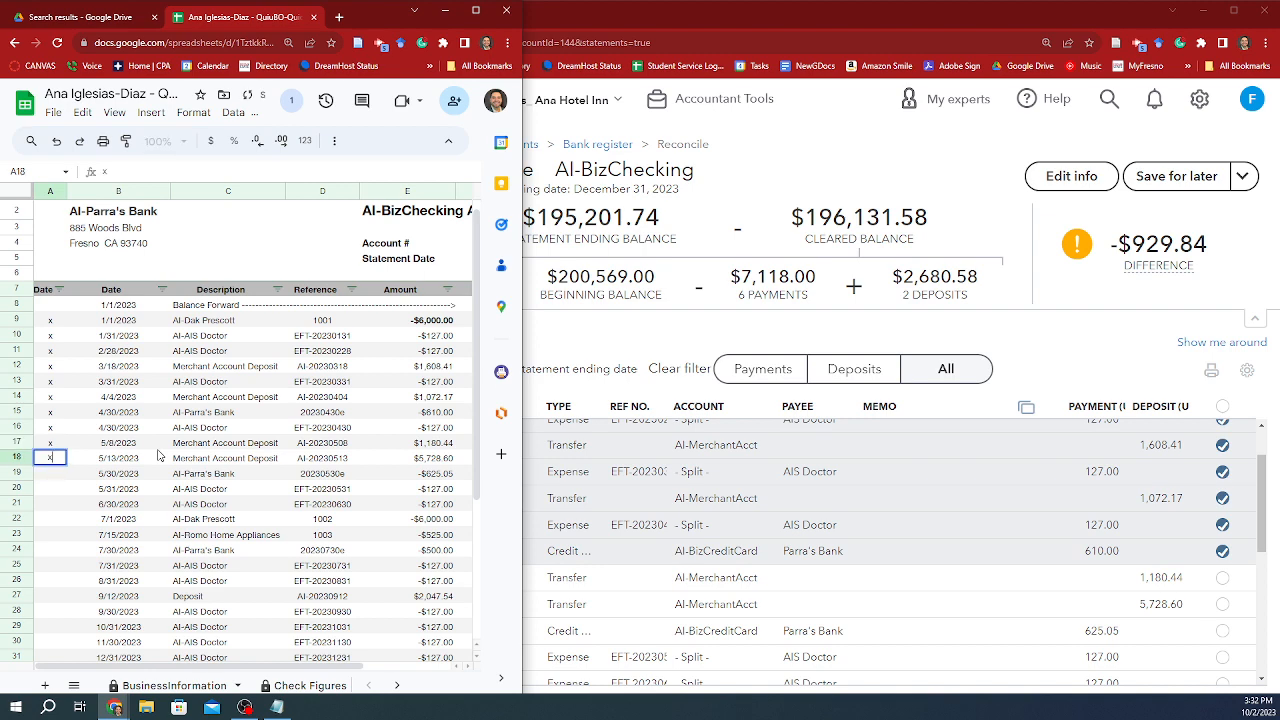
{"action": "left_click", "coordinate": [760, 573]}
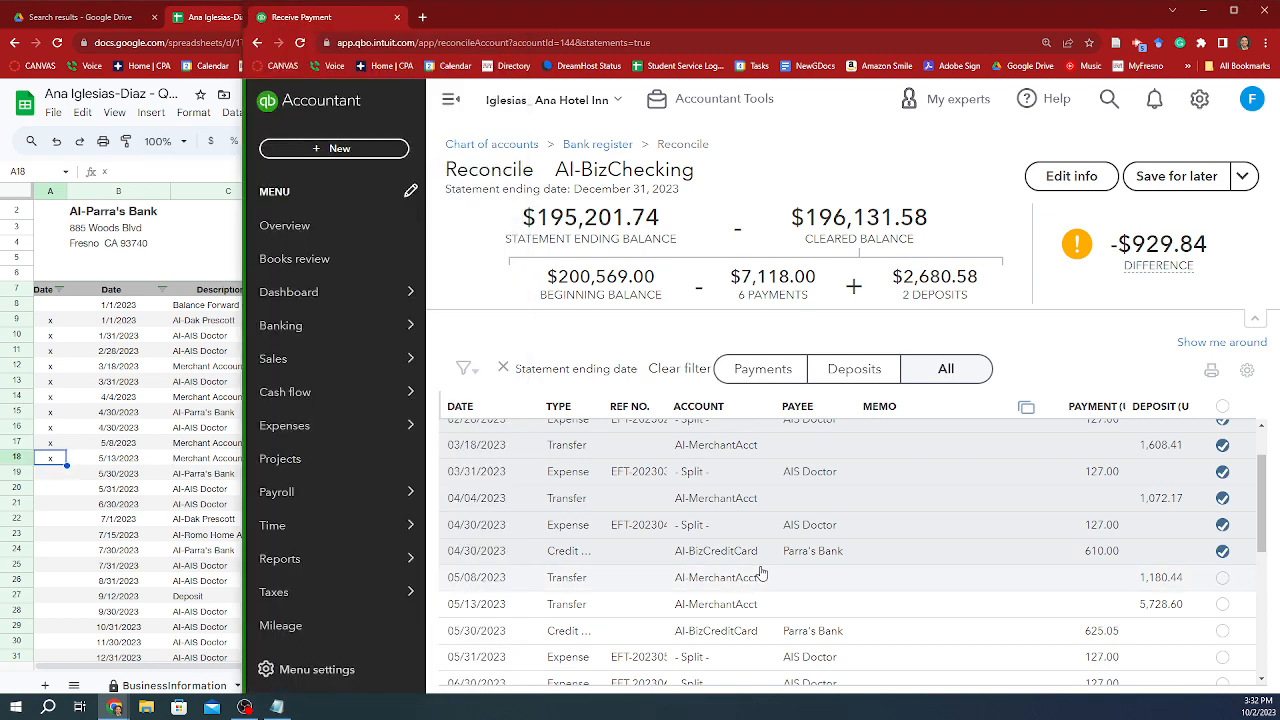
{"action": "left_click", "coordinate": [1222, 577]}
{"action": "left_click", "coordinate": [1222, 604]}
Step: Compare the bank statement amounts from 3/18/2023 through 5/30/2023 with the transactions cleared in the reconciliation
{"action": "key", "text": "alt+Tab"}
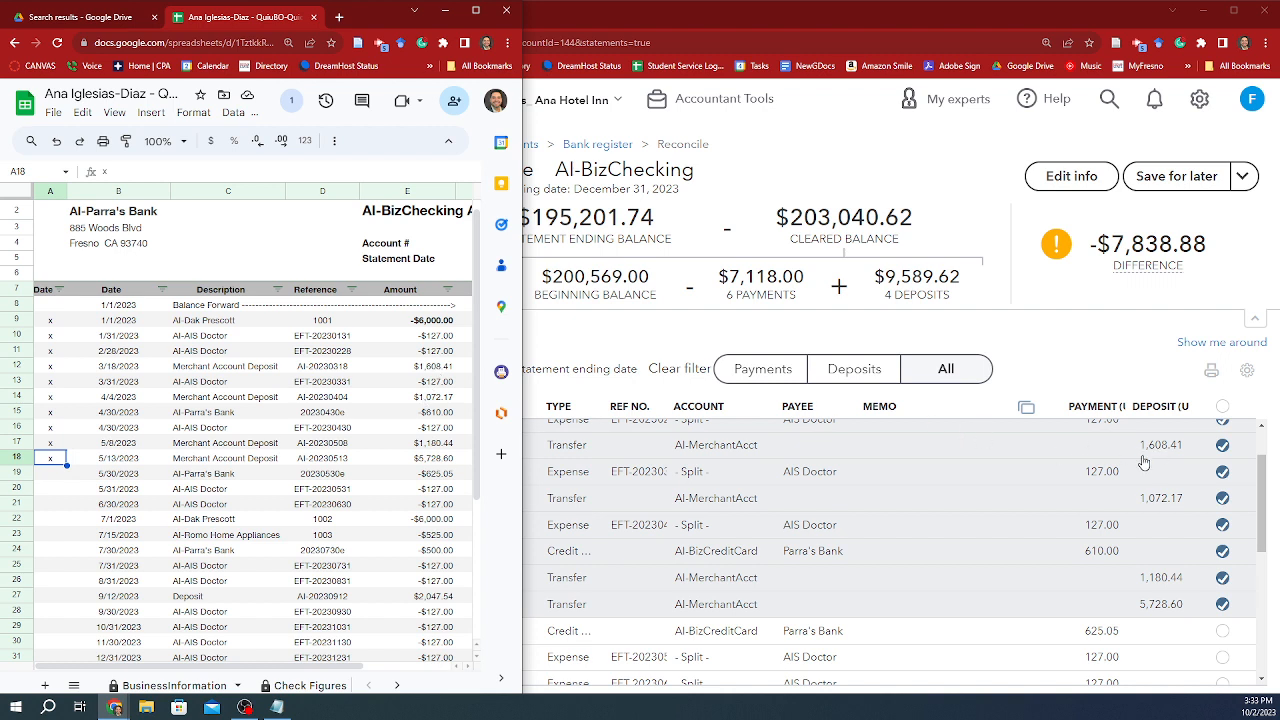
{"action": "left_click", "coordinate": [443, 367]}
{"action": "key", "text": "ctrl+c"}
{"action": "key", "text": "Down"}
{"action": "key", "text": "Down"}
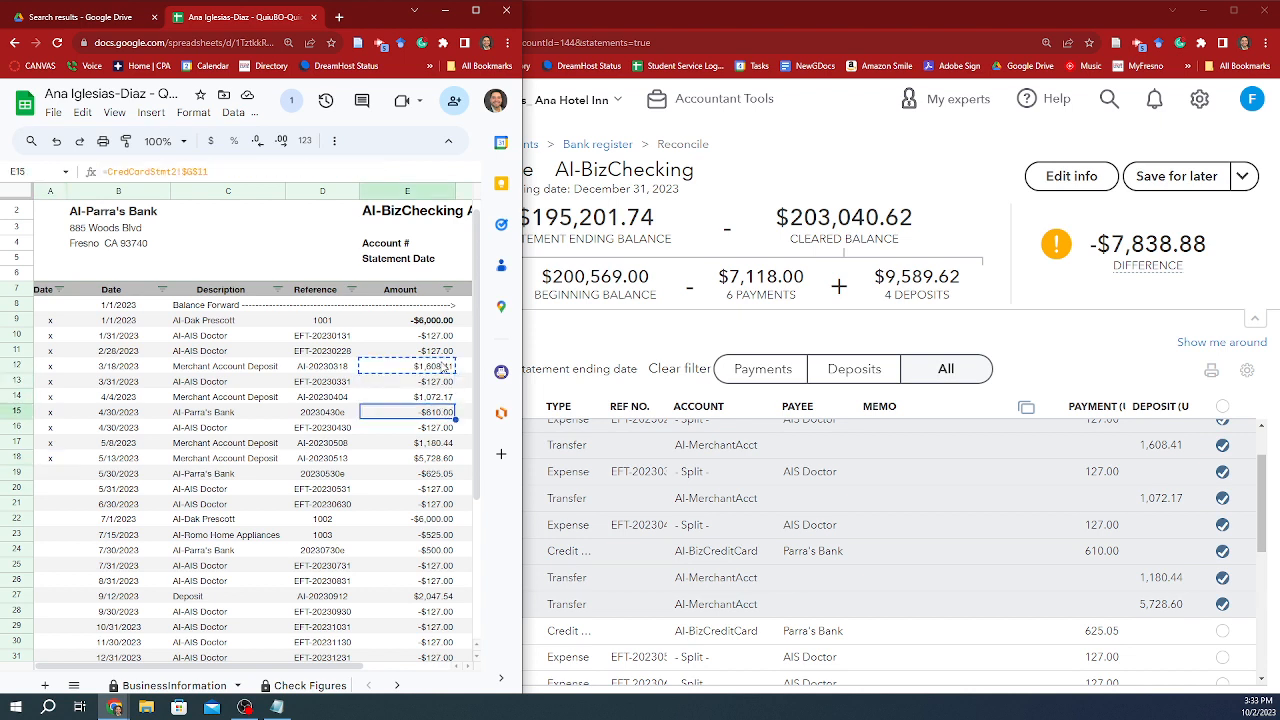
{"action": "key", "text": "Down"}
{"action": "key", "text": "Down"}
{"action": "key", "text": "Down"}
{"action": "key", "text": "Down"}
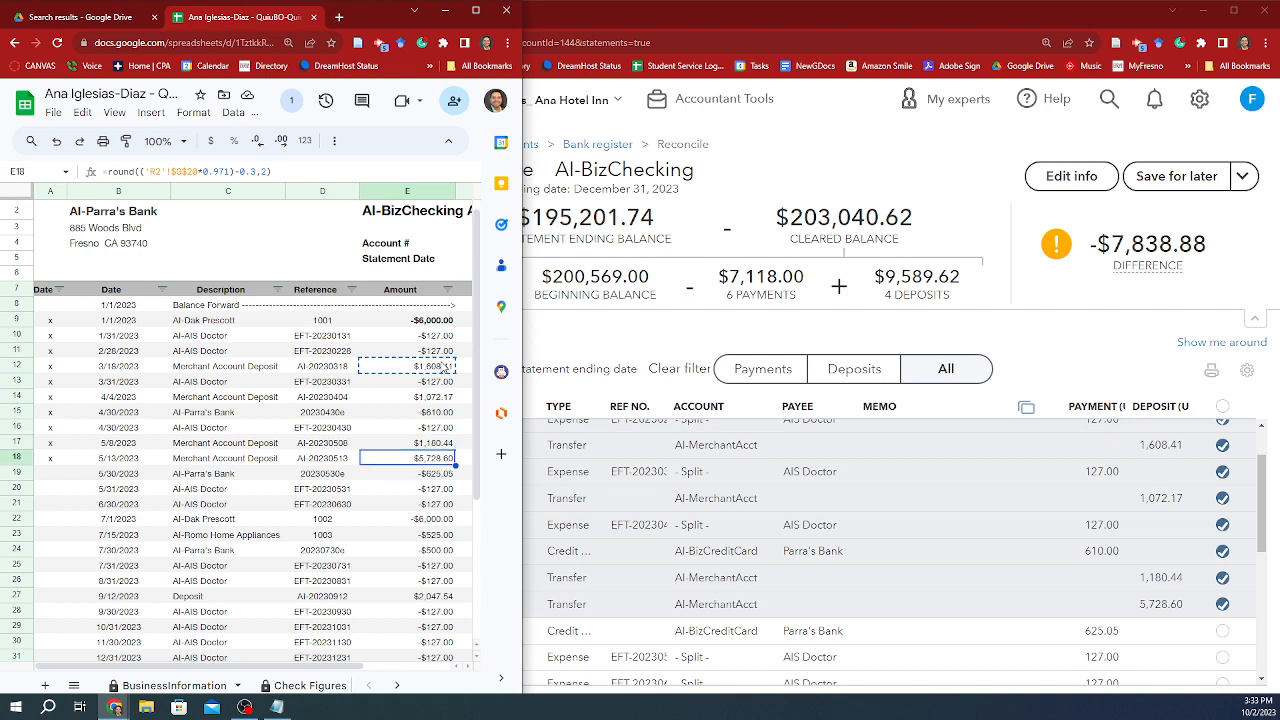
{"action": "key", "text": "Down"}
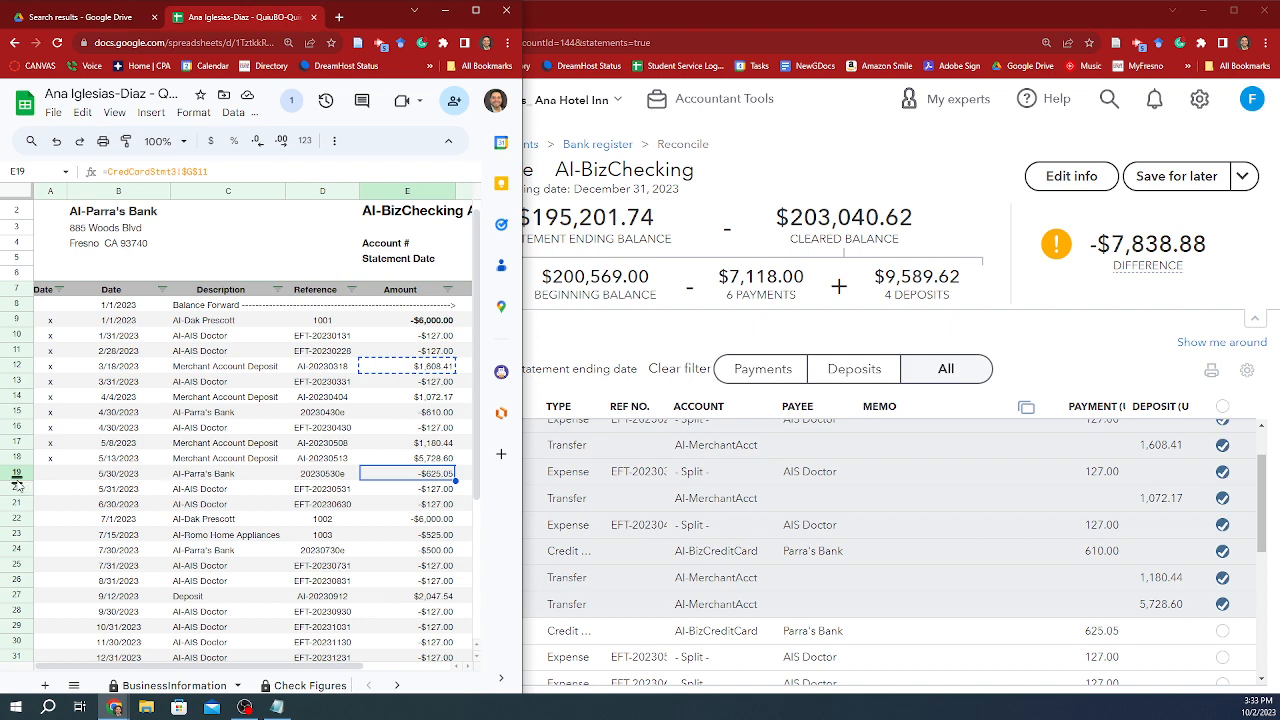
Step: Mark the 5/30/2023 Parra's Bank row with an x in the bank statement and clear the matching credit card payment in the reconciliation
{"action": "left_click", "coordinate": [48, 478]}
{"action": "type", "text": "x"}
{"action": "key", "text": "Tab"}
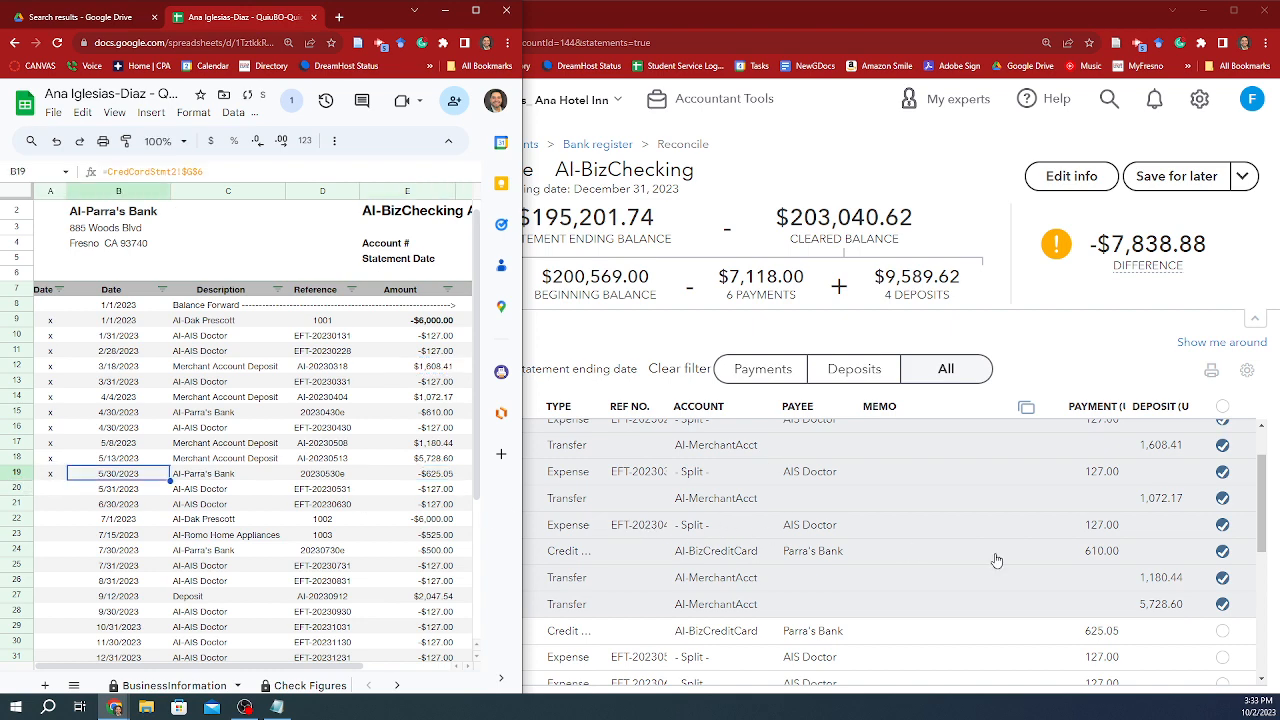
{"action": "left_click", "coordinate": [1222, 631]}
{"action": "scroll", "coordinate": [1063, 543], "scroll_direction": "down", "scroll_amount": 2}
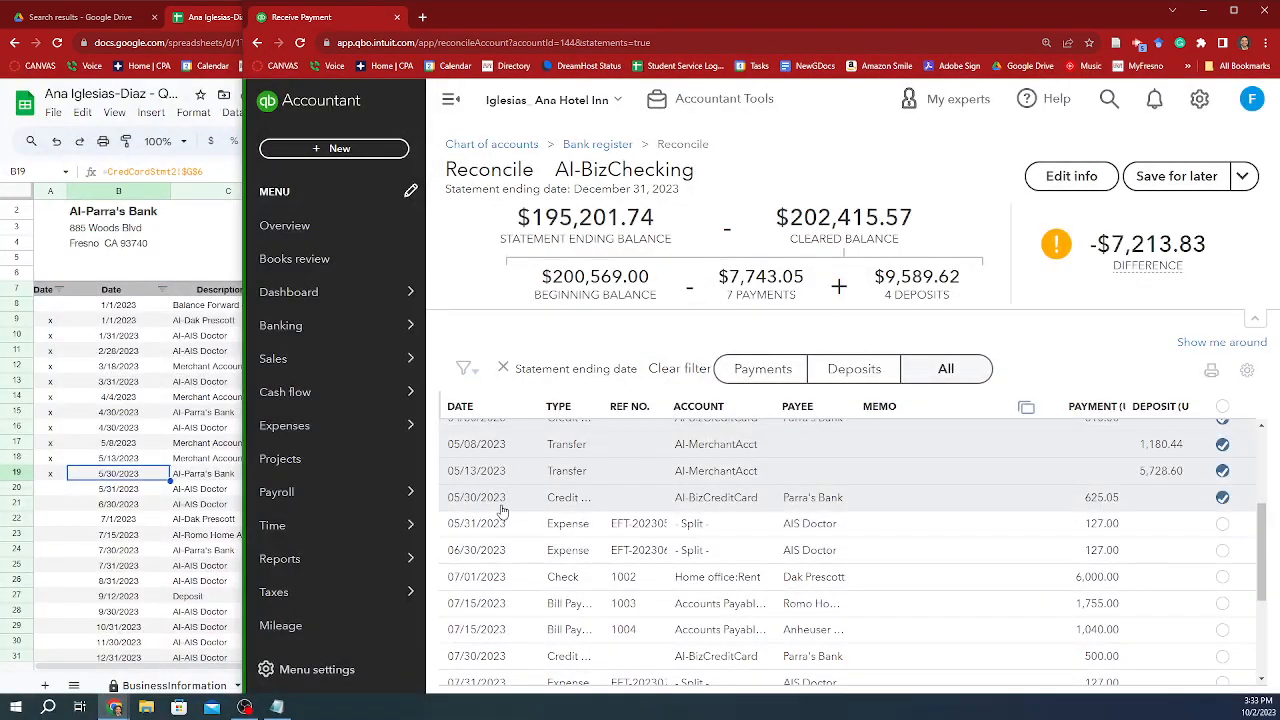
Step: Clear the 5/31/2023 and 6/30/2023 AIS Doctor expenses in the reconciliation and mark both bank statement rows with an x
{"action": "key", "text": "alt+Tab"}
{"action": "left_click", "coordinate": [226, 504]}
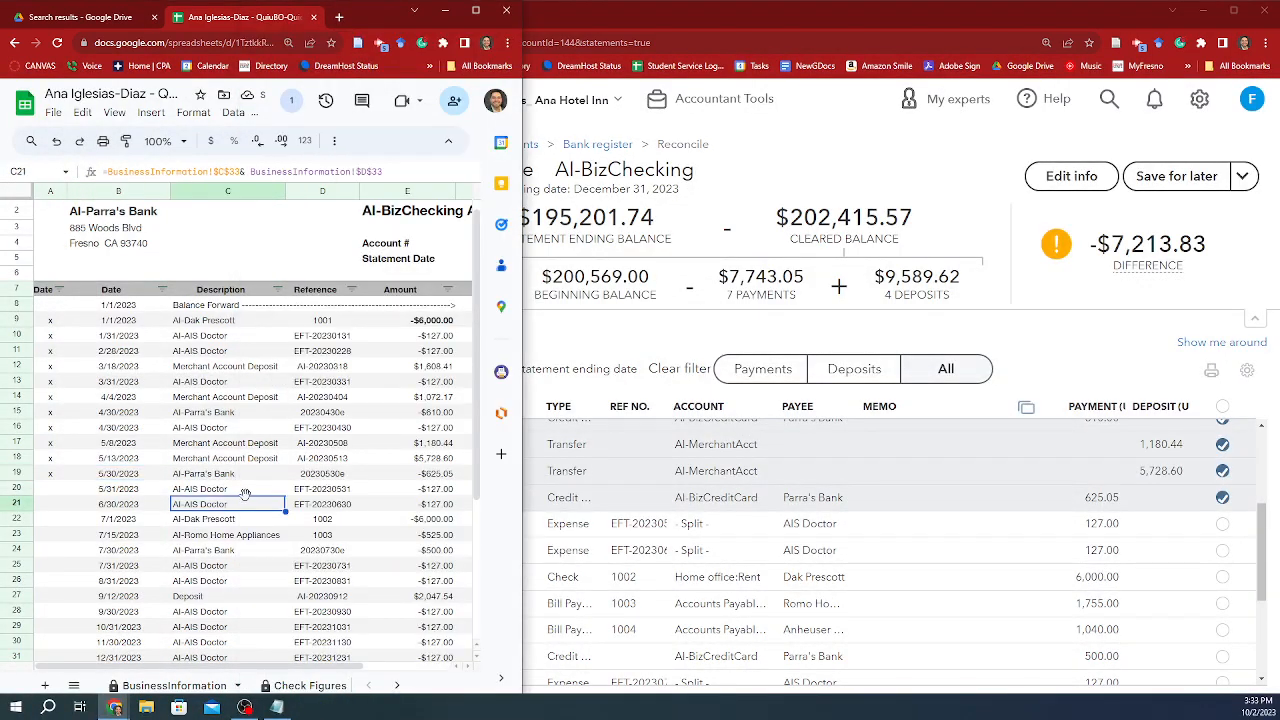
{"action": "left_click", "coordinate": [248, 492]}
{"action": "key", "text": "Right"}
{"action": "key", "text": "Right"}
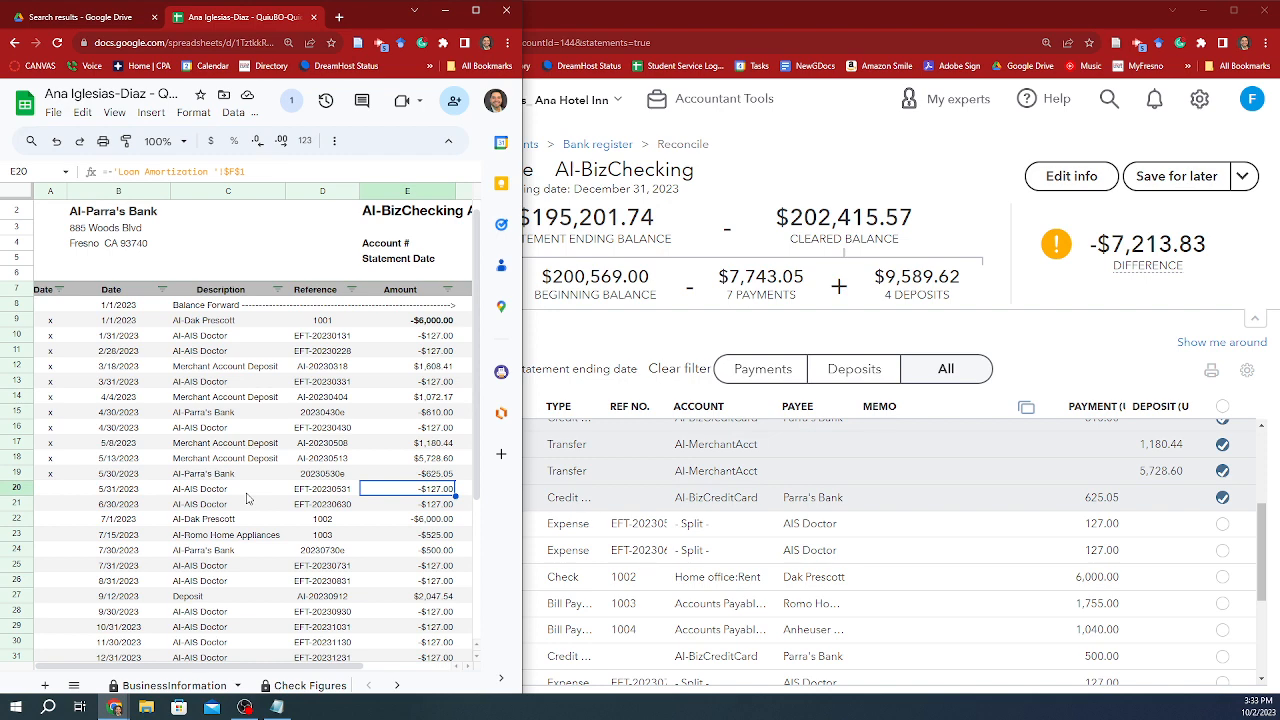
{"action": "left_click", "coordinate": [1222, 523]}
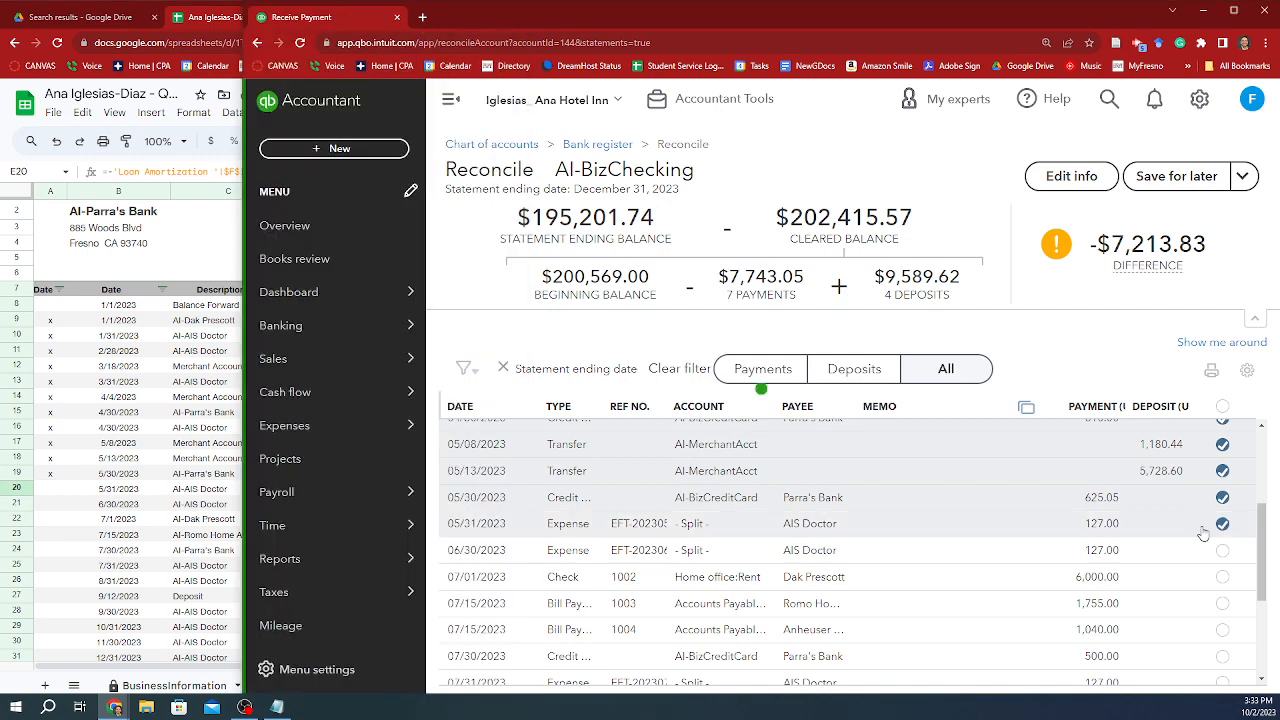
{"action": "left_click", "coordinate": [1222, 550]}
{"action": "left_click", "coordinate": [165, 509]}
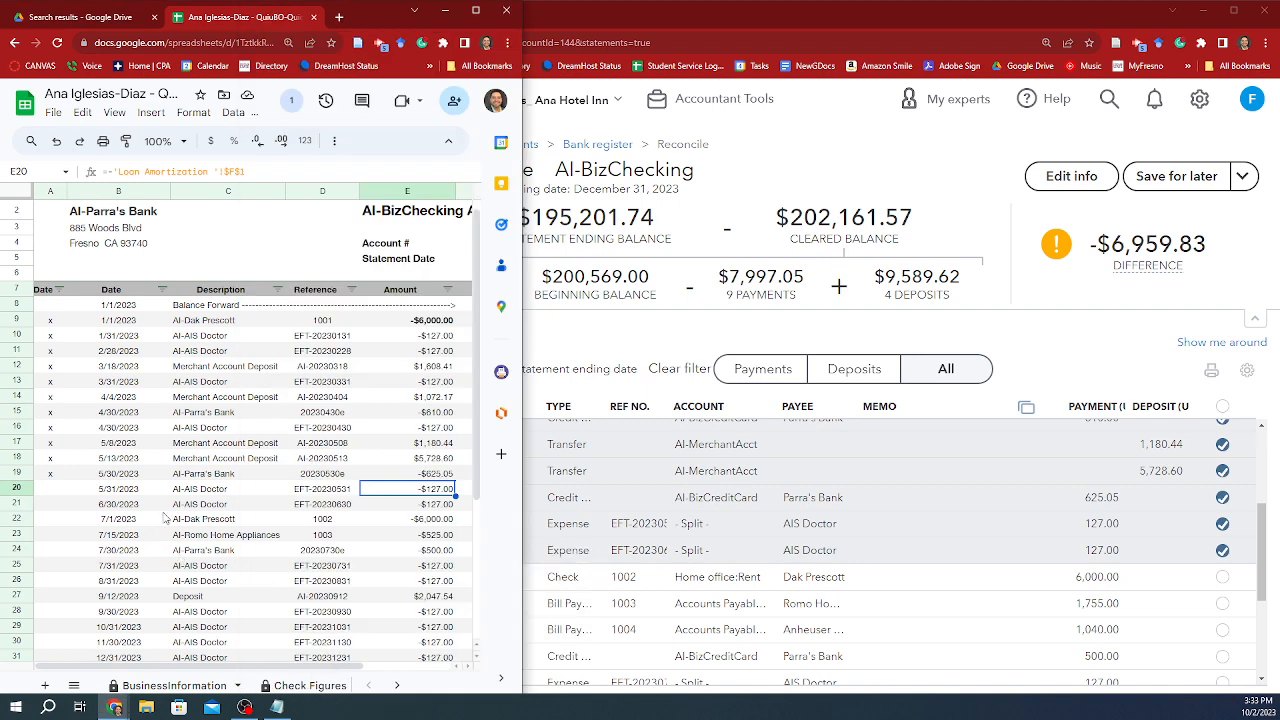
{"action": "key", "text": "Left"}
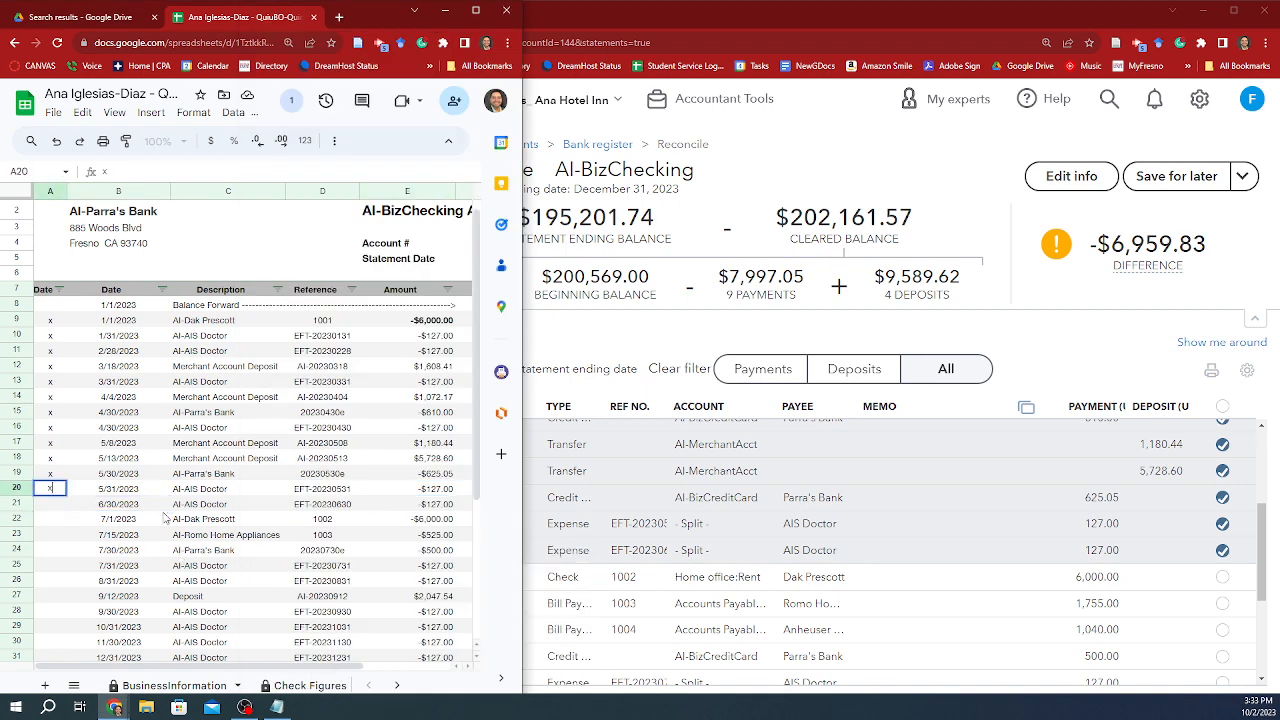
{"action": "type", "text": "x"}
{"action": "key", "text": "Return"}
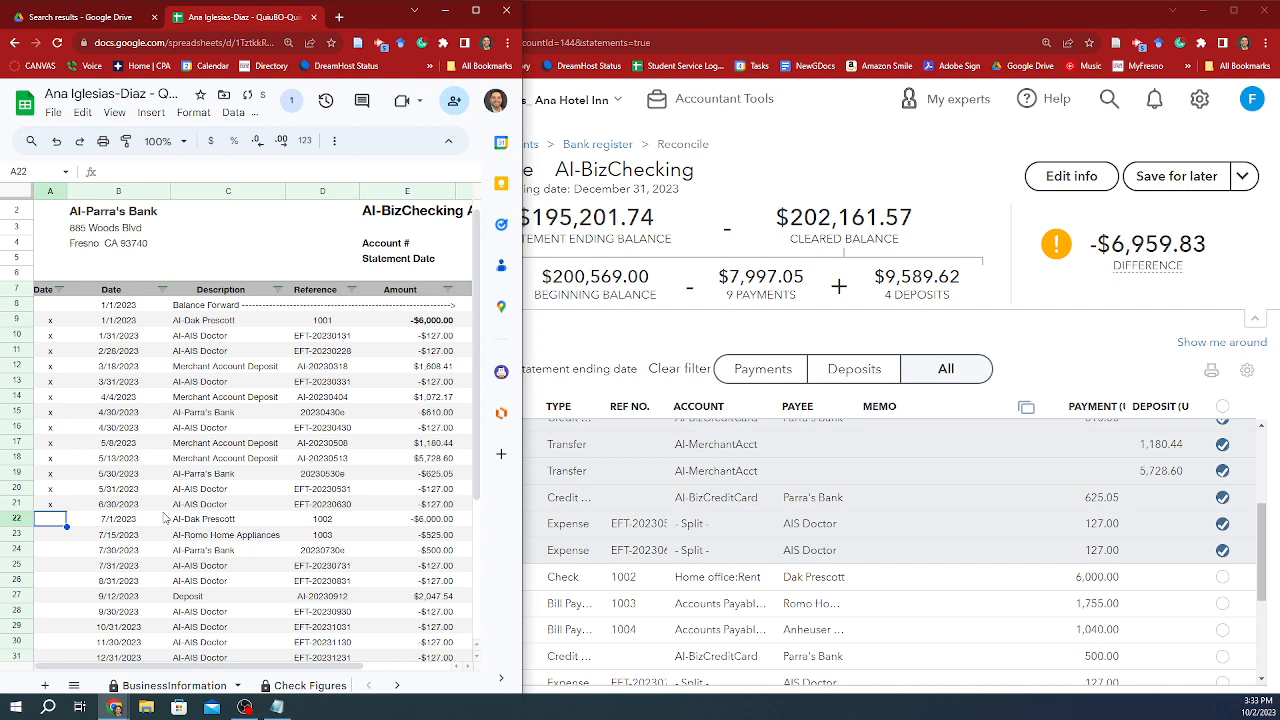
Step: Clear the 7/1/2023 rent check 1002 in the reconciliation and mark its bank statement row with an x
{"action": "left_click", "coordinate": [1222, 577]}
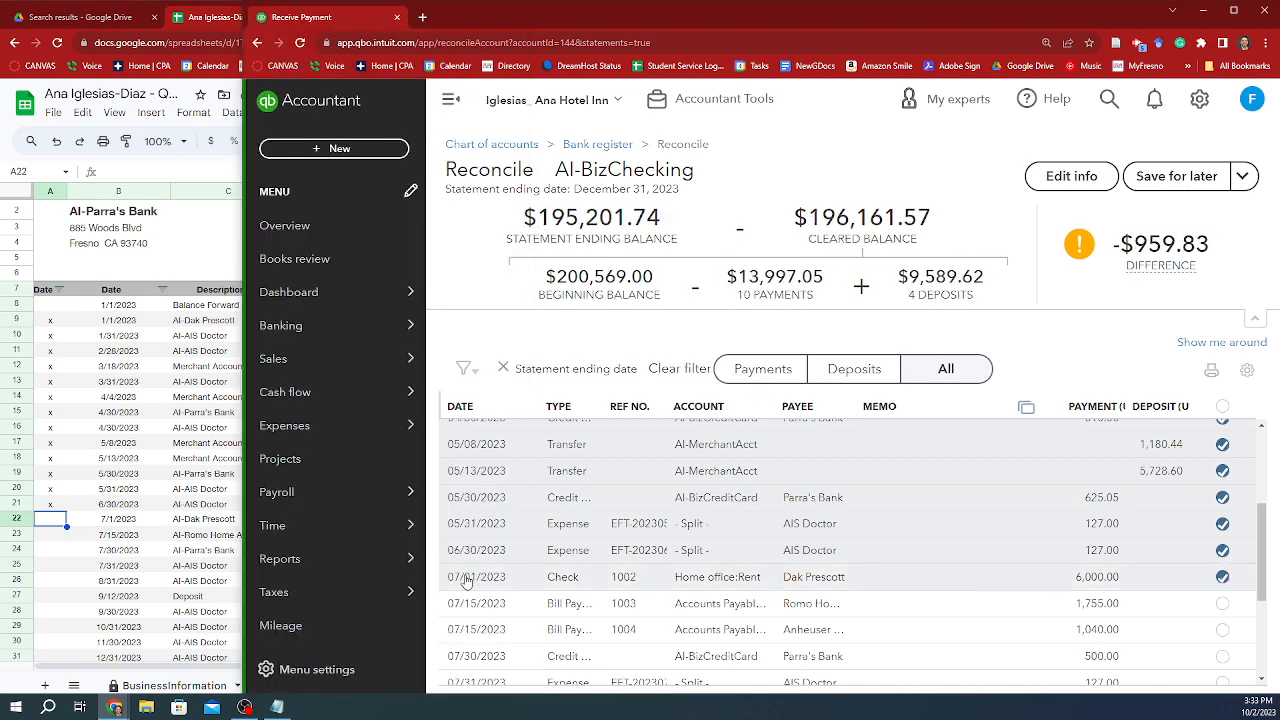
{"action": "left_click", "coordinate": [192, 526]}
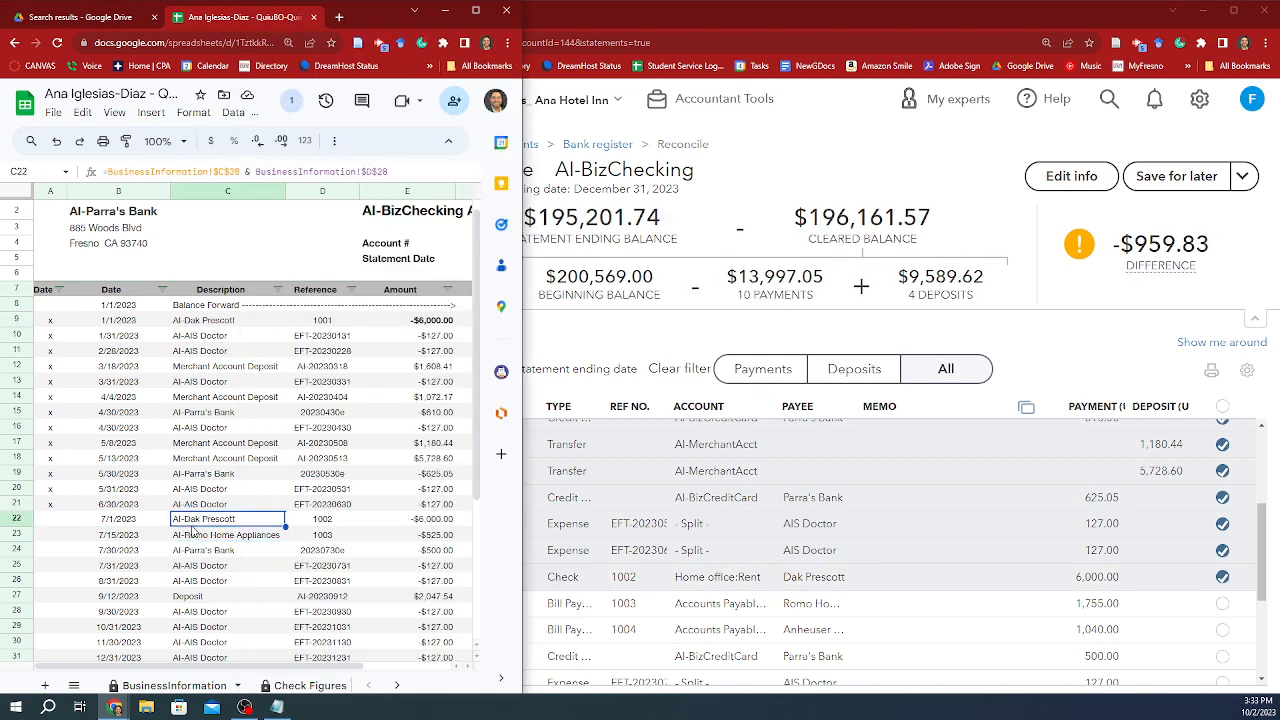
{"action": "key", "text": "Left"}
{"action": "key", "text": "Left"}
{"action": "type", "text": "x"}
{"action": "key", "text": "Return"}
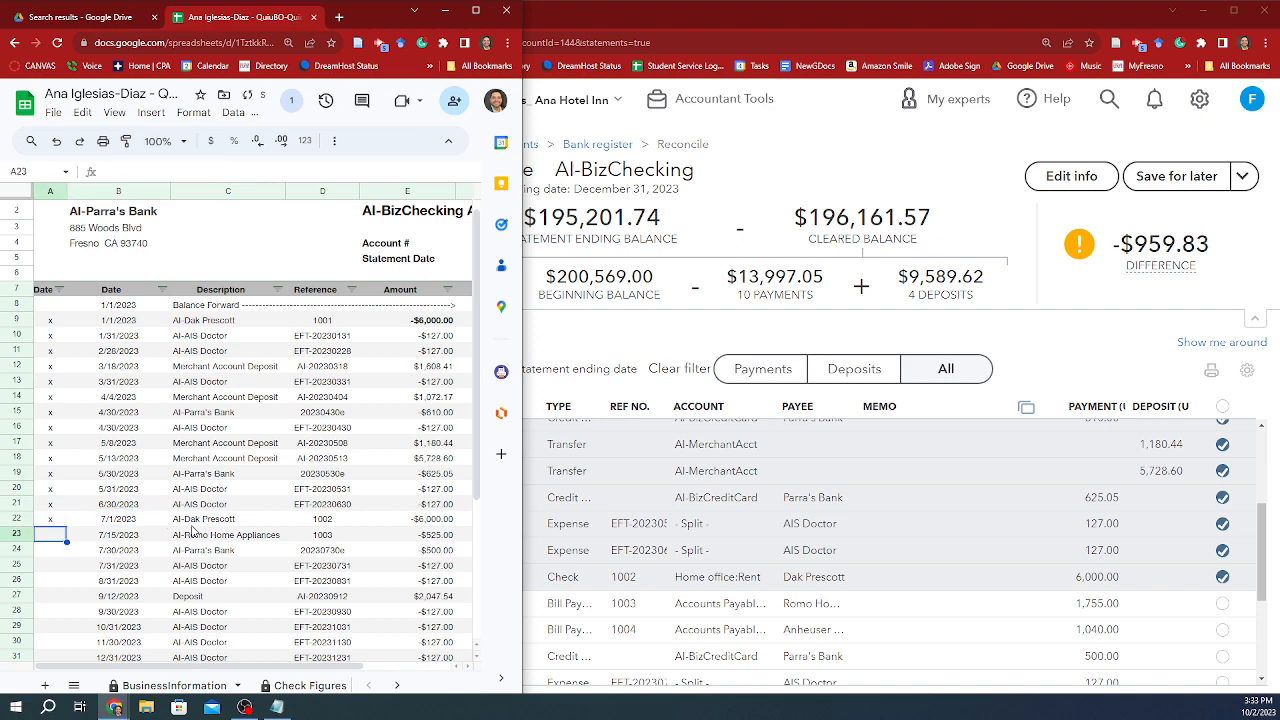
Step: Compare the 7/15/2023 Romo Home Appliances row, check 1003, with the uncleared transactions in the reconciliation
{"action": "scroll", "coordinate": [1114, 538], "scroll_direction": "down", "scroll_amount": 1}
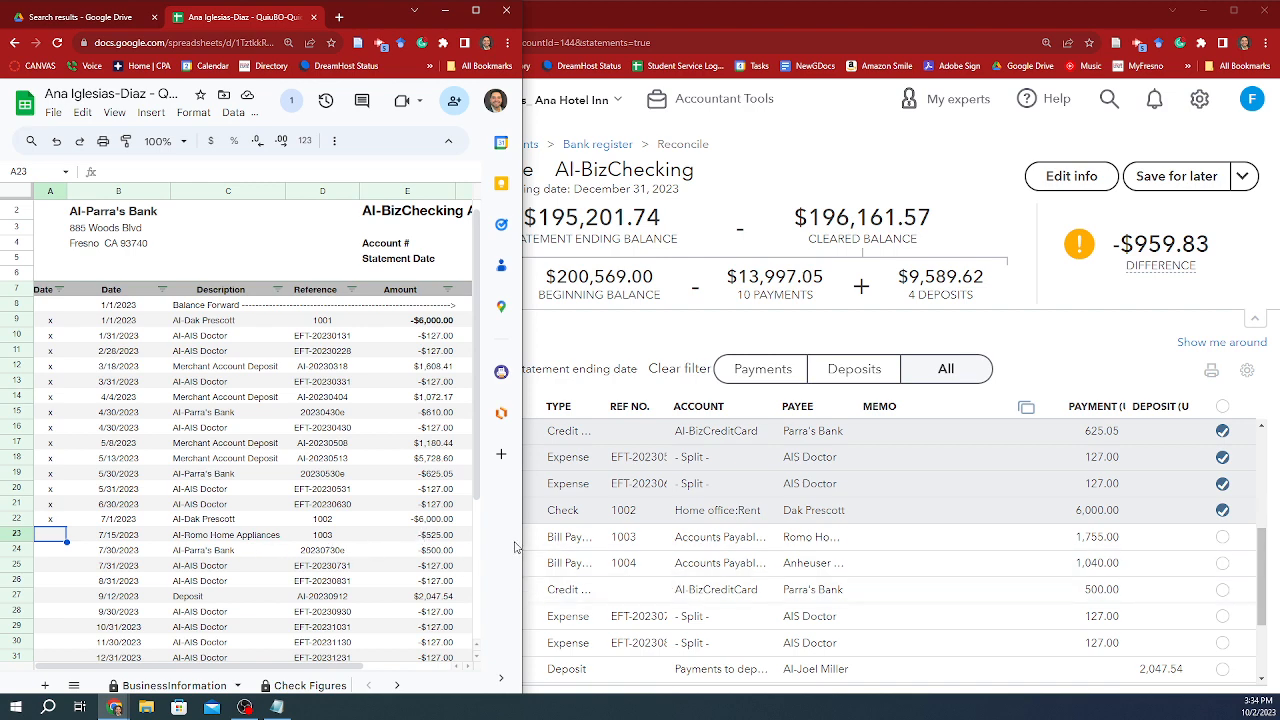
{"action": "left_click", "coordinate": [630, 355]}
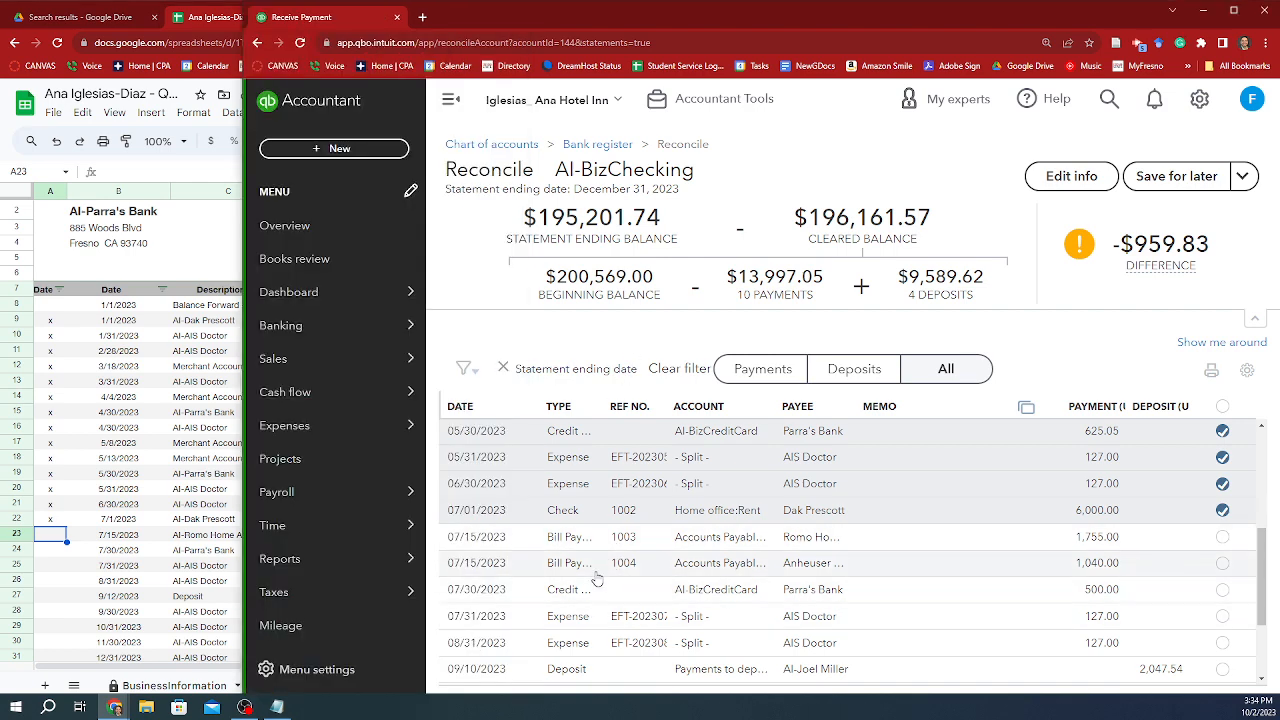
{"action": "scroll", "coordinate": [965, 530], "scroll_direction": "down", "scroll_amount": 1}
{"action": "scroll", "coordinate": [962, 548], "scroll_direction": "down", "scroll_amount": 1}
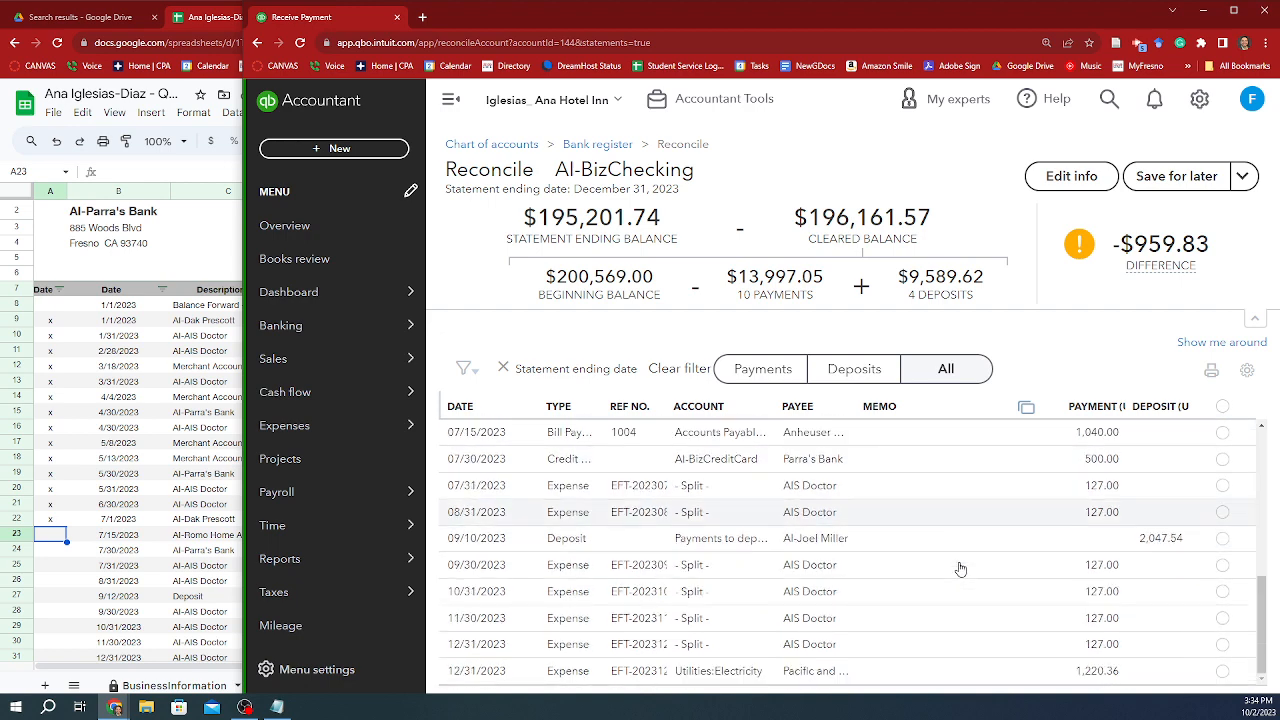
{"action": "left_click", "coordinate": [216, 510]}
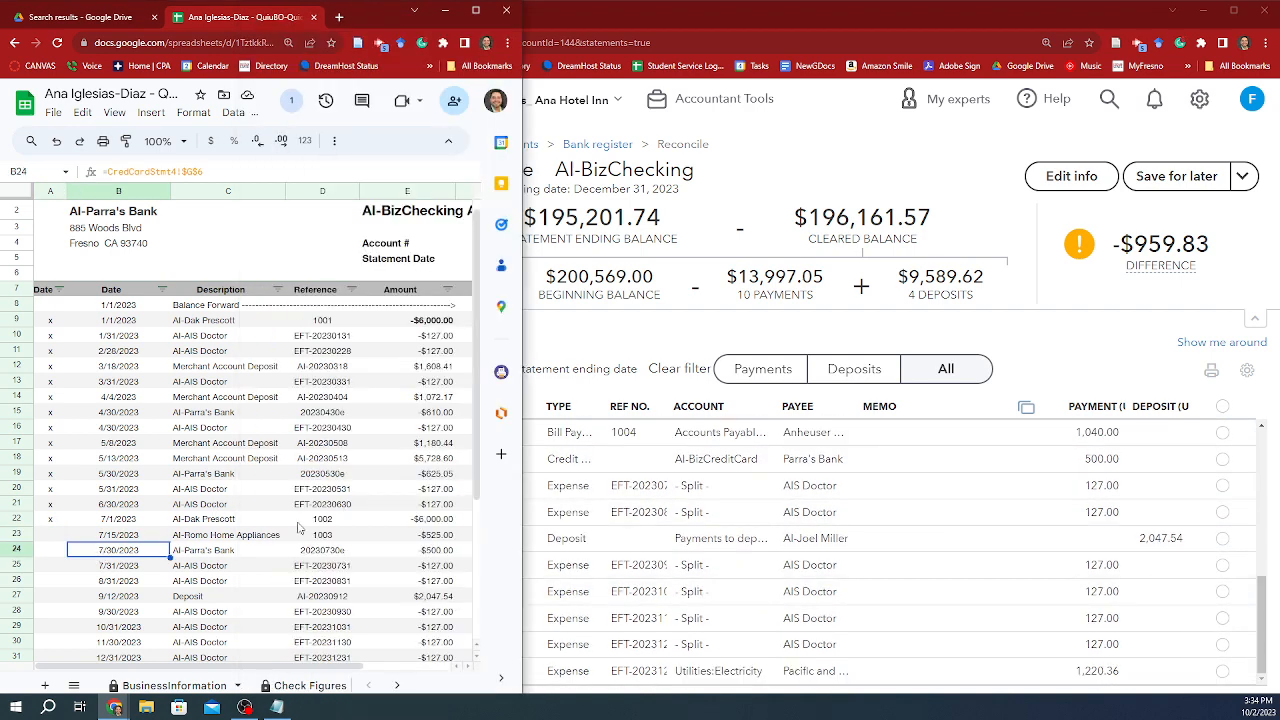
{"action": "left_click", "coordinate": [380, 541]}
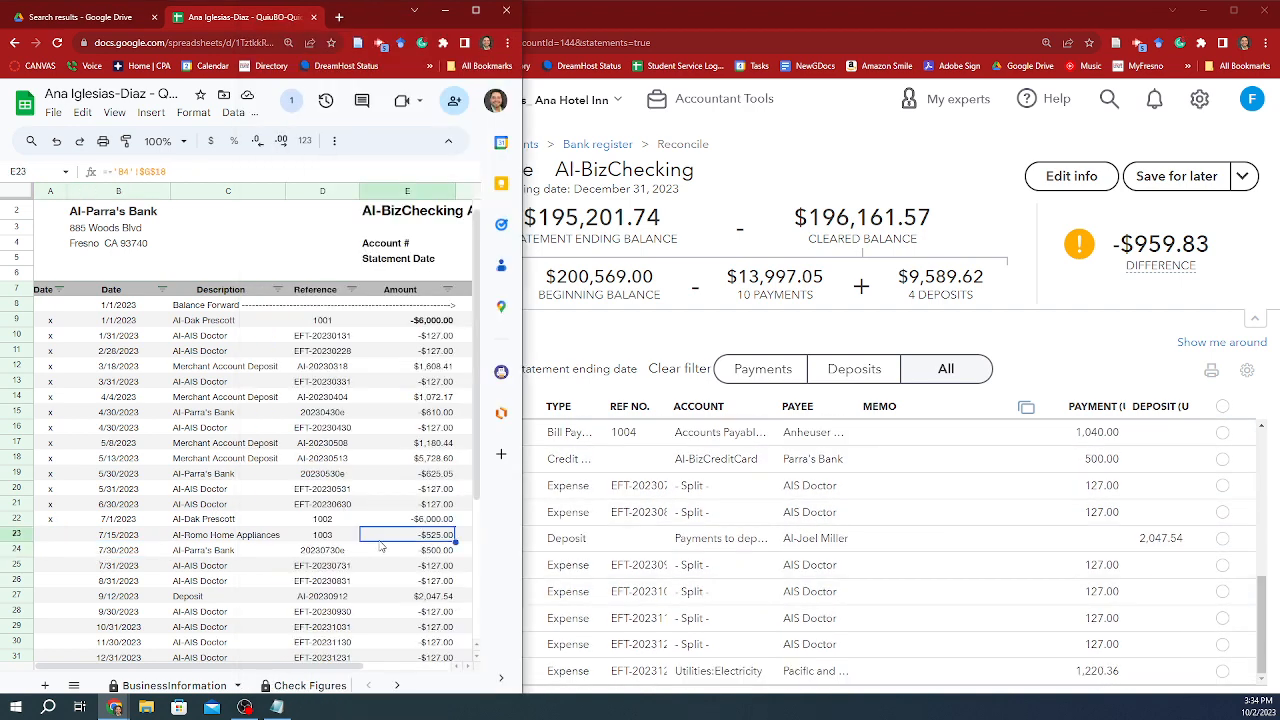
{"action": "key", "text": "shift+Home"}
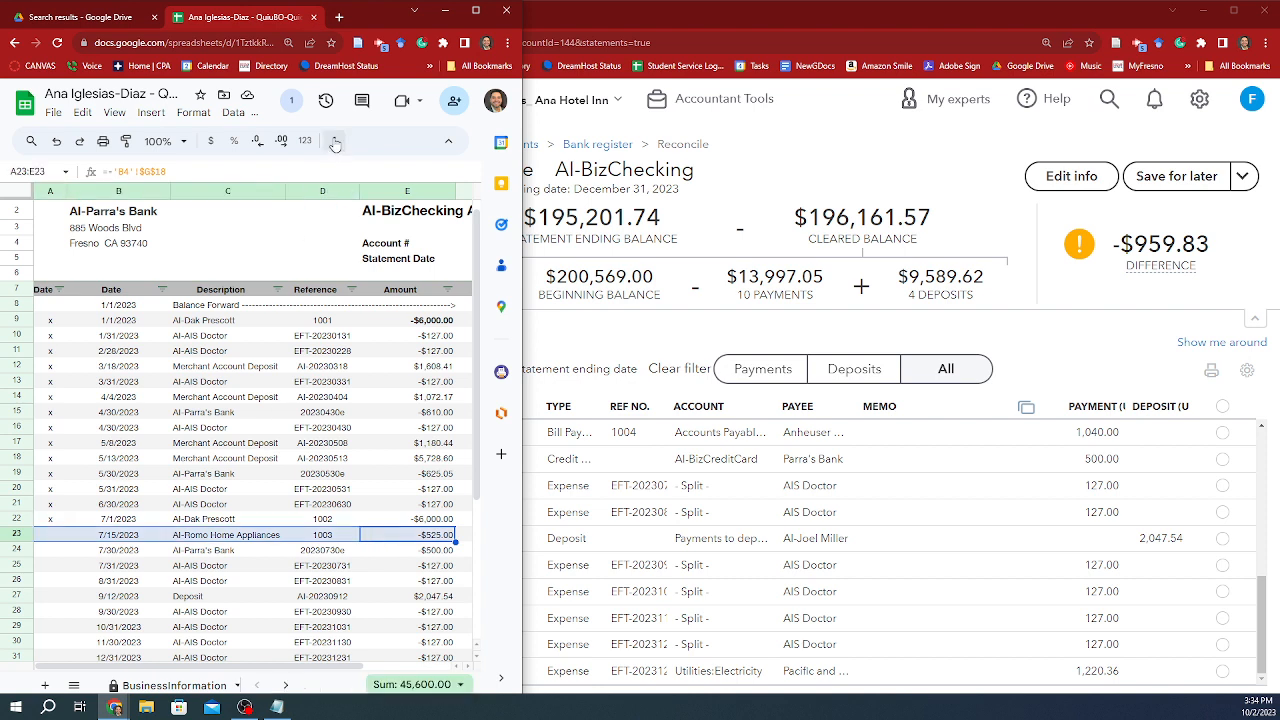
{"action": "right_click", "coordinate": [247, 541]}
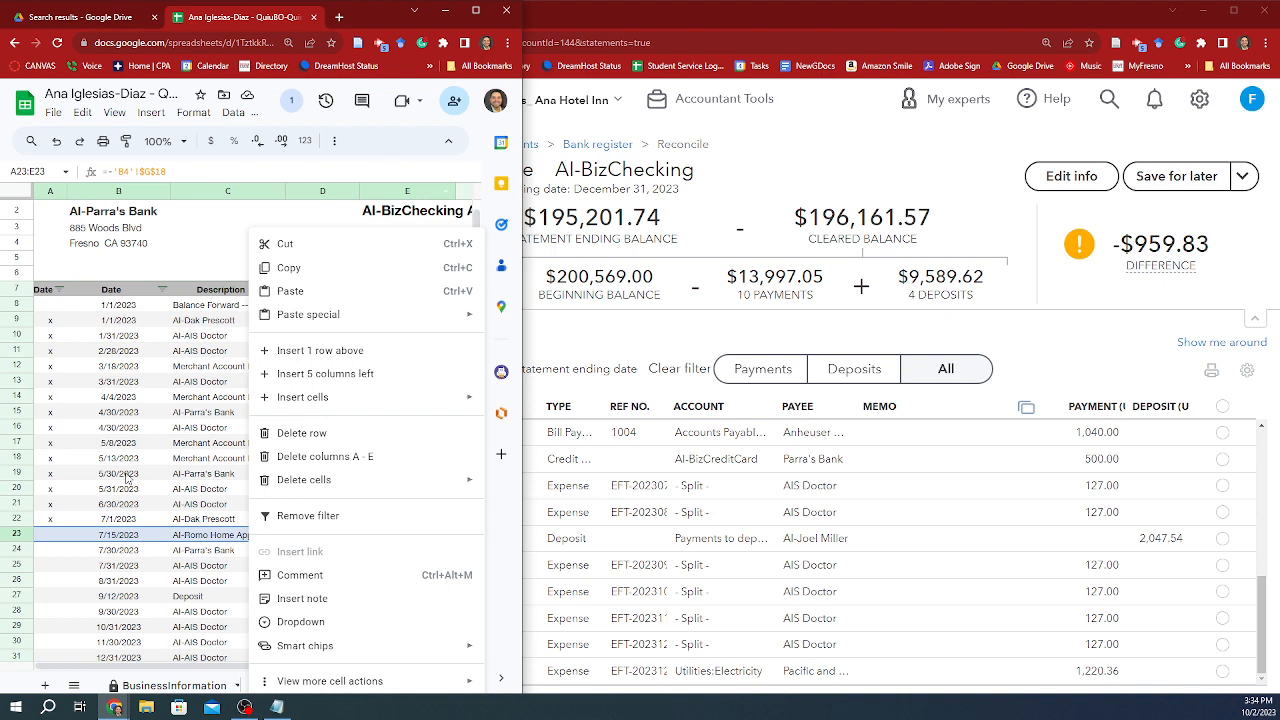
{"action": "left_click", "coordinate": [102, 551]}
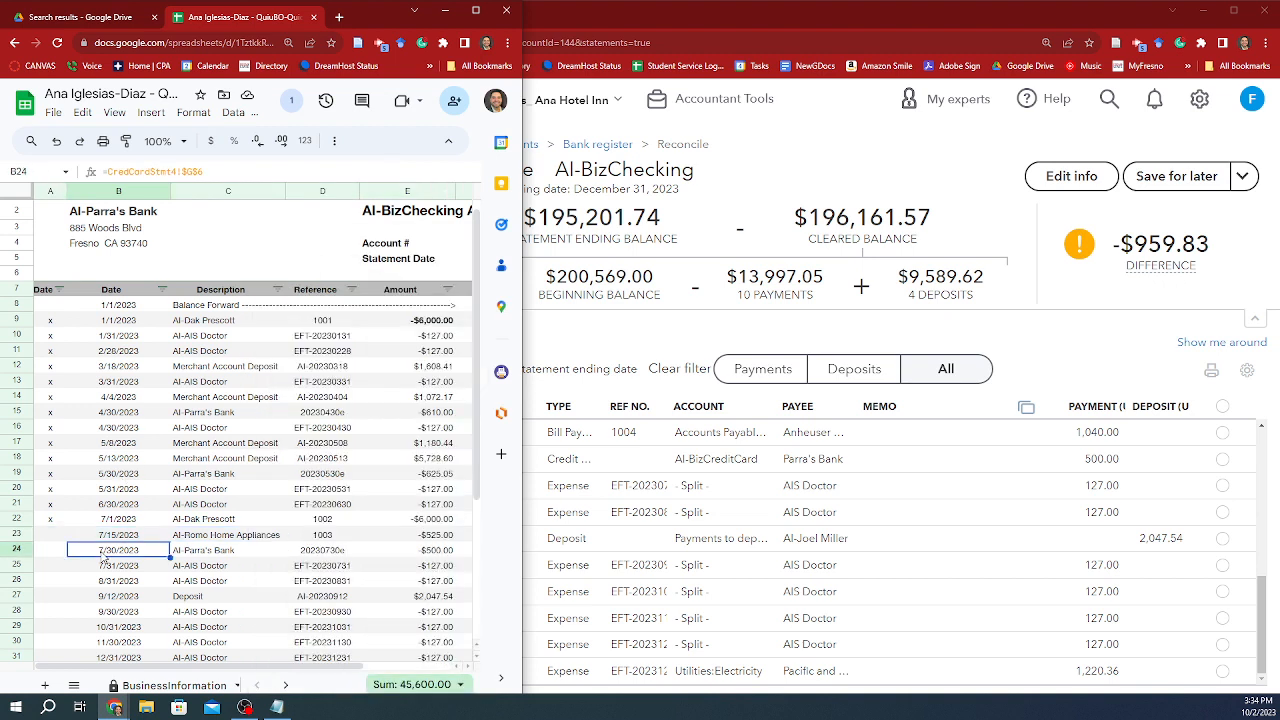
Step: Check the 7/30/2023 Parra's Bank amount in the bank statement and clear the matching credit card payment in the reconciliation
{"action": "left_click", "coordinate": [408, 566]}
{"action": "left_click", "coordinate": [421, 551]}
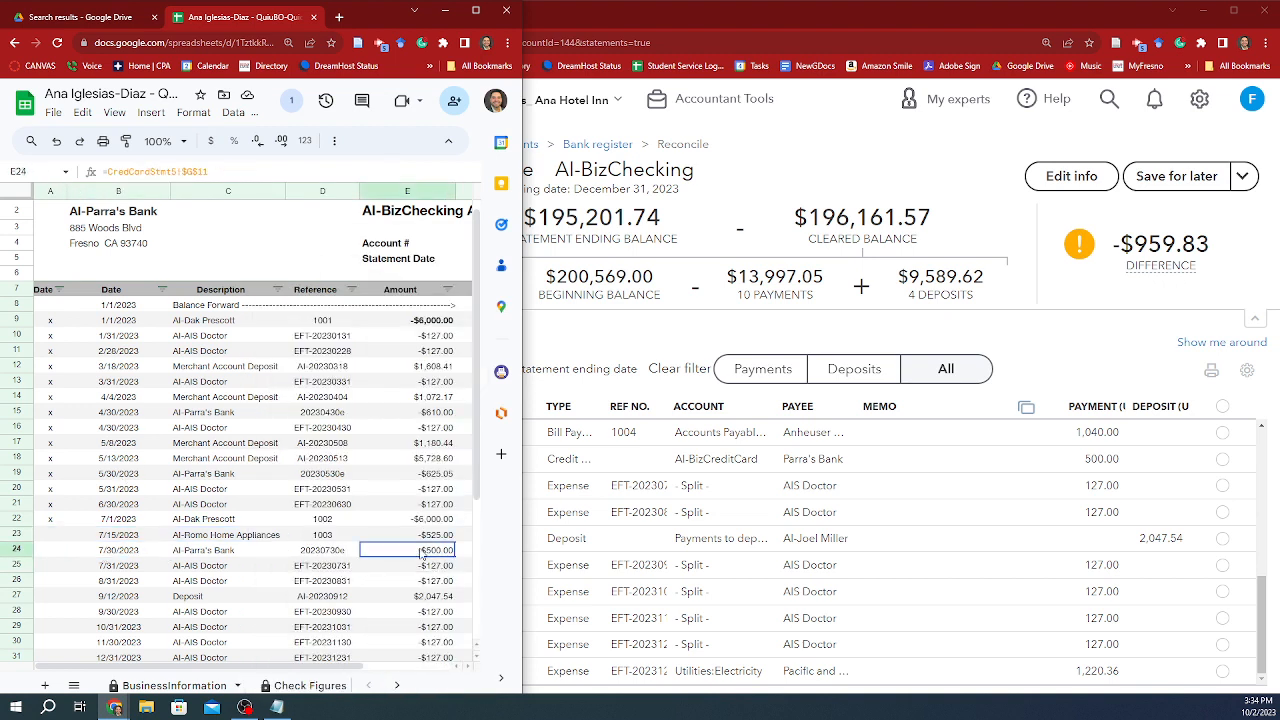
{"action": "left_click", "coordinate": [733, 538]}
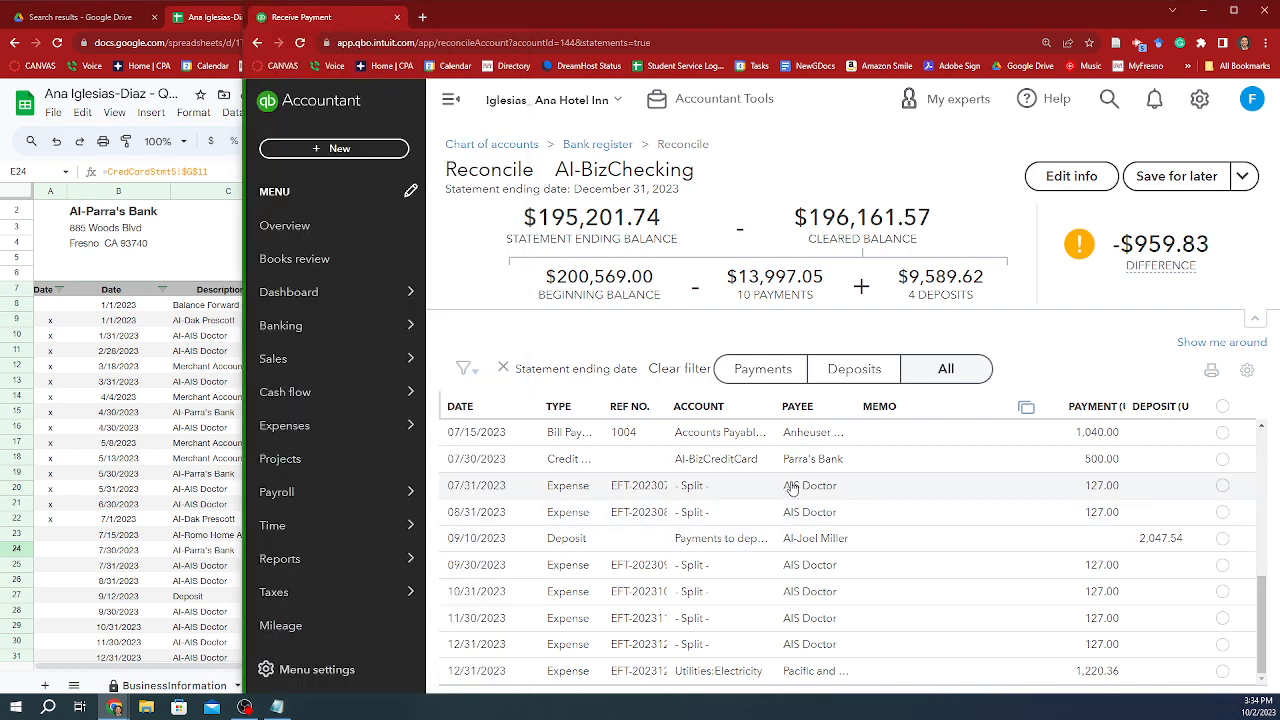
{"action": "scroll", "coordinate": [785, 497], "scroll_direction": "up", "scroll_amount": 2}
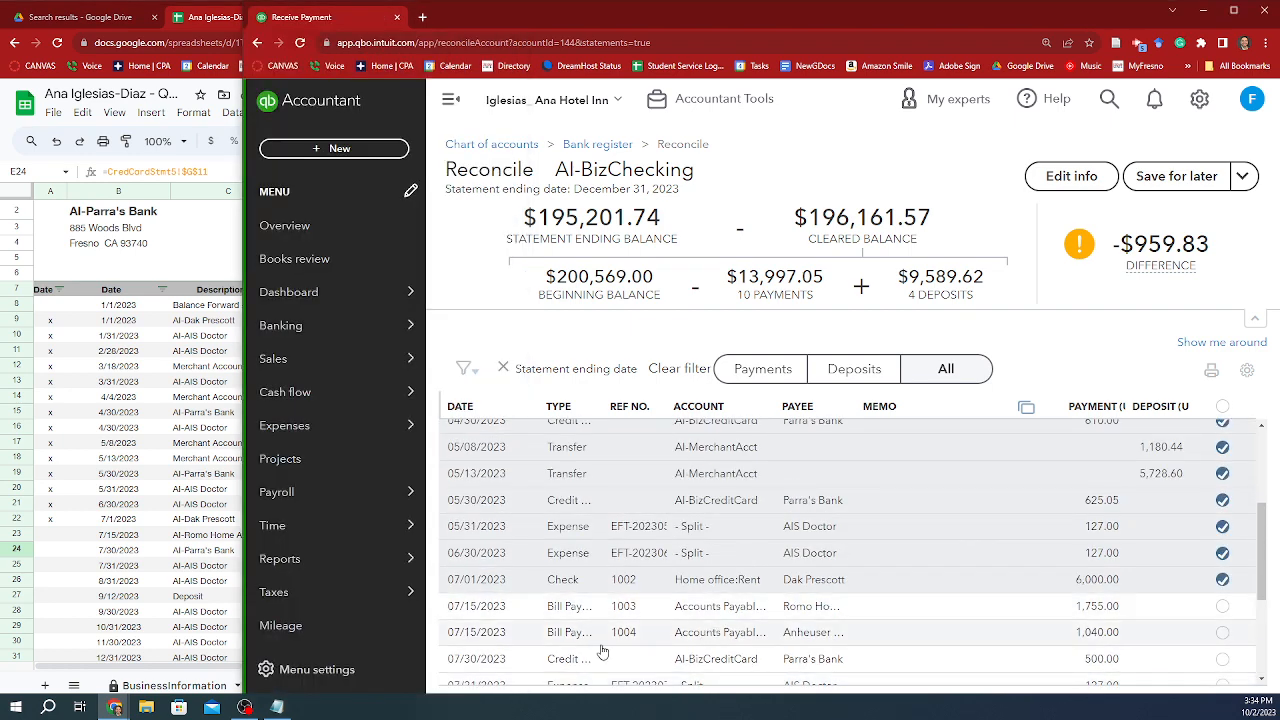
{"action": "scroll", "coordinate": [613, 650], "scroll_direction": "down", "scroll_amount": 1}
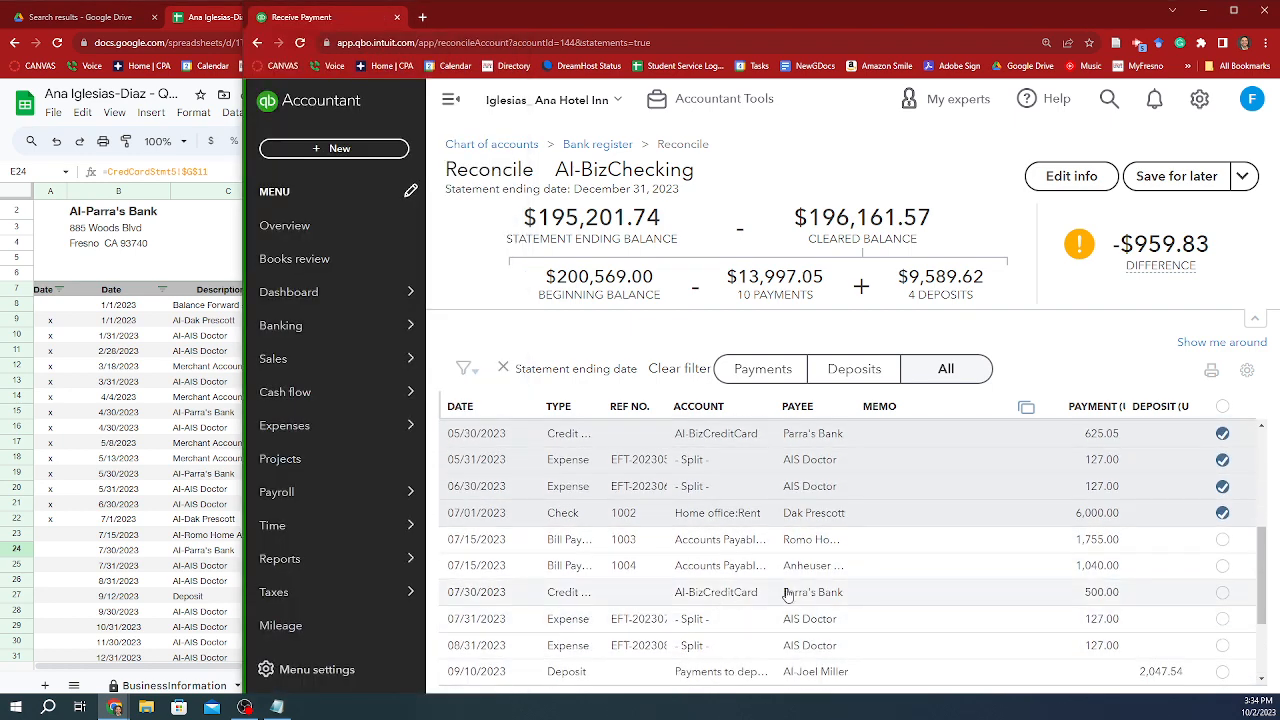
{"action": "left_click", "coordinate": [1222, 592]}
Step: Mark the 7/30/2023 Parra's Bank row with an x in the bank statement
{"action": "key", "text": "alt+Tab"}
{"action": "left_click", "coordinate": [195, 574]}
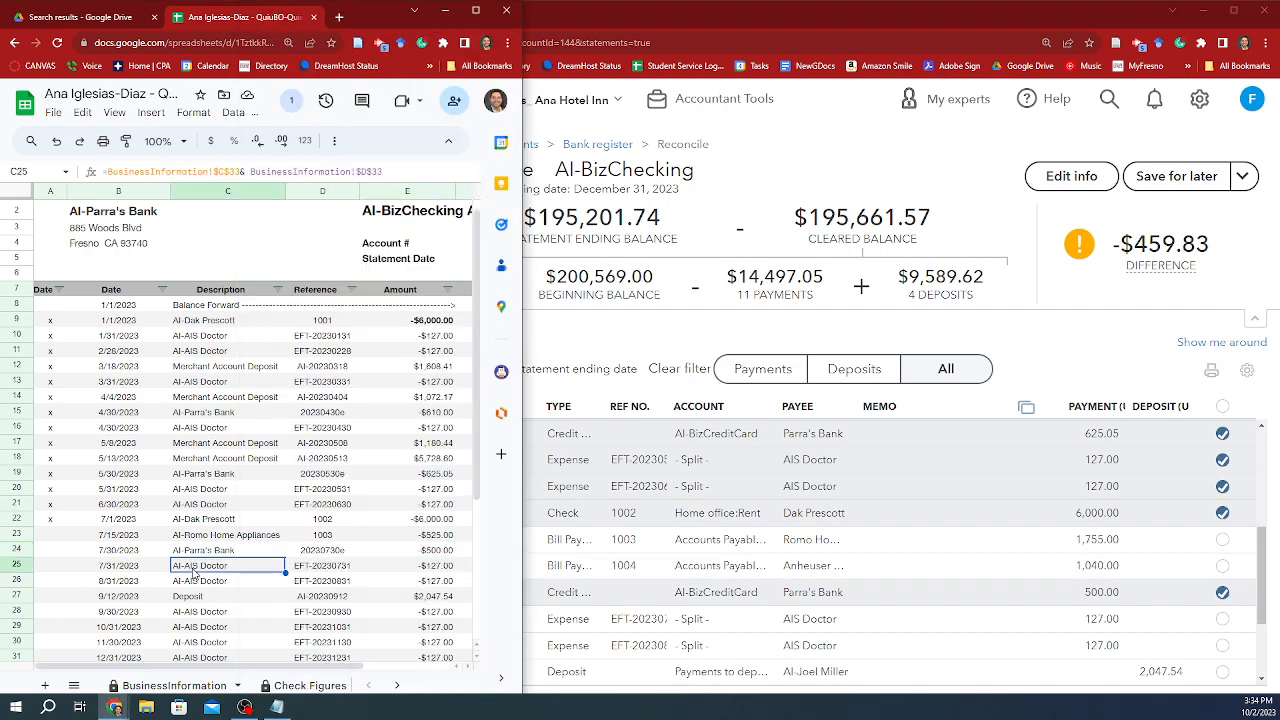
{"action": "key", "text": "Up"}
{"action": "key", "text": "Left"}
{"action": "key", "text": "Left"}
{"action": "type", "text": "x"}
{"action": "key", "text": "Right"}
Step: Clear the six monthly AIS Doctor expenses from 7/31/2023 through 12/31/2023 in the reconciliation
{"action": "key", "text": "Down"}
{"action": "key", "text": "Right"}
{"action": "key", "text": "Left"}
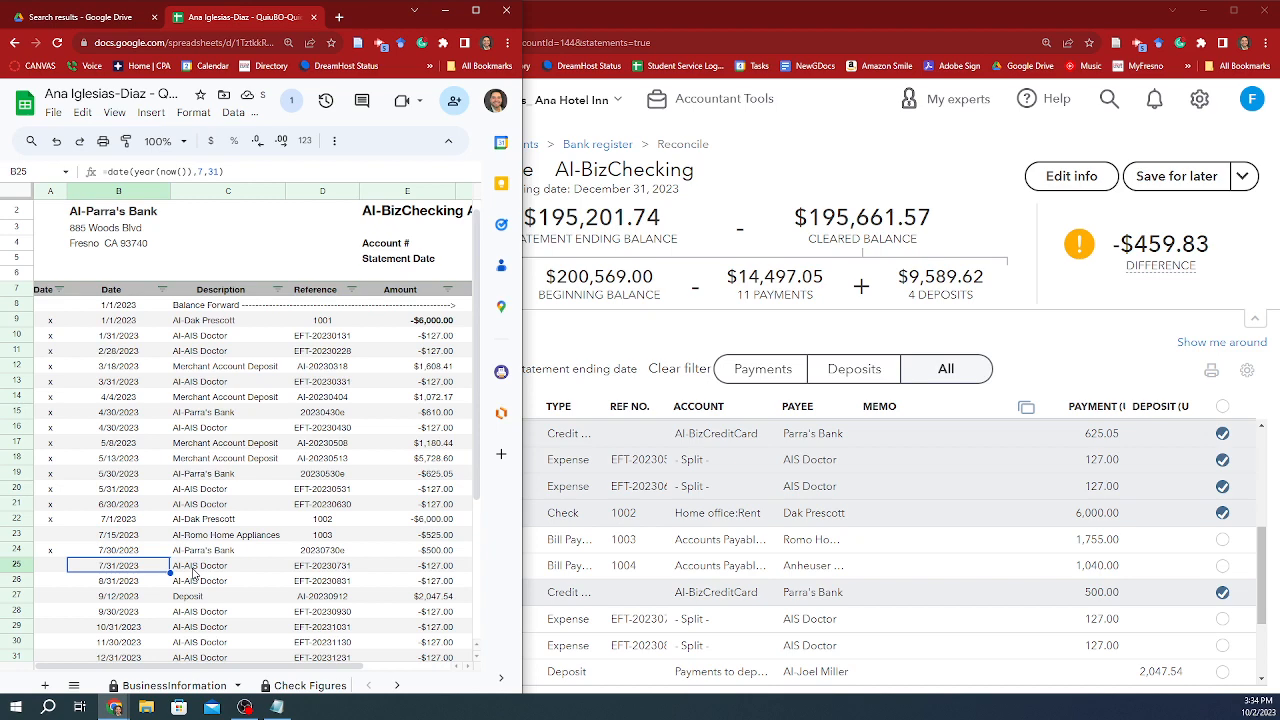
{"action": "key", "text": "Down"}
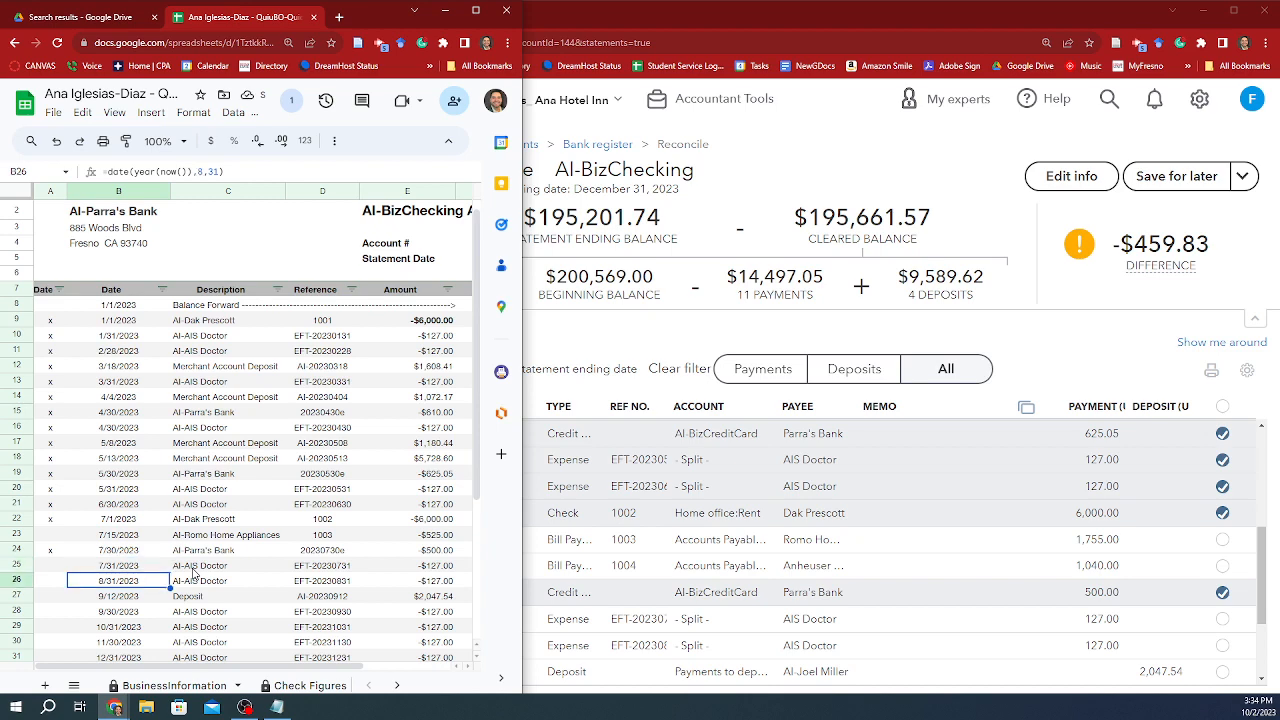
{"action": "scroll", "coordinate": [1100, 550], "scroll_direction": "down", "scroll_amount": 2}
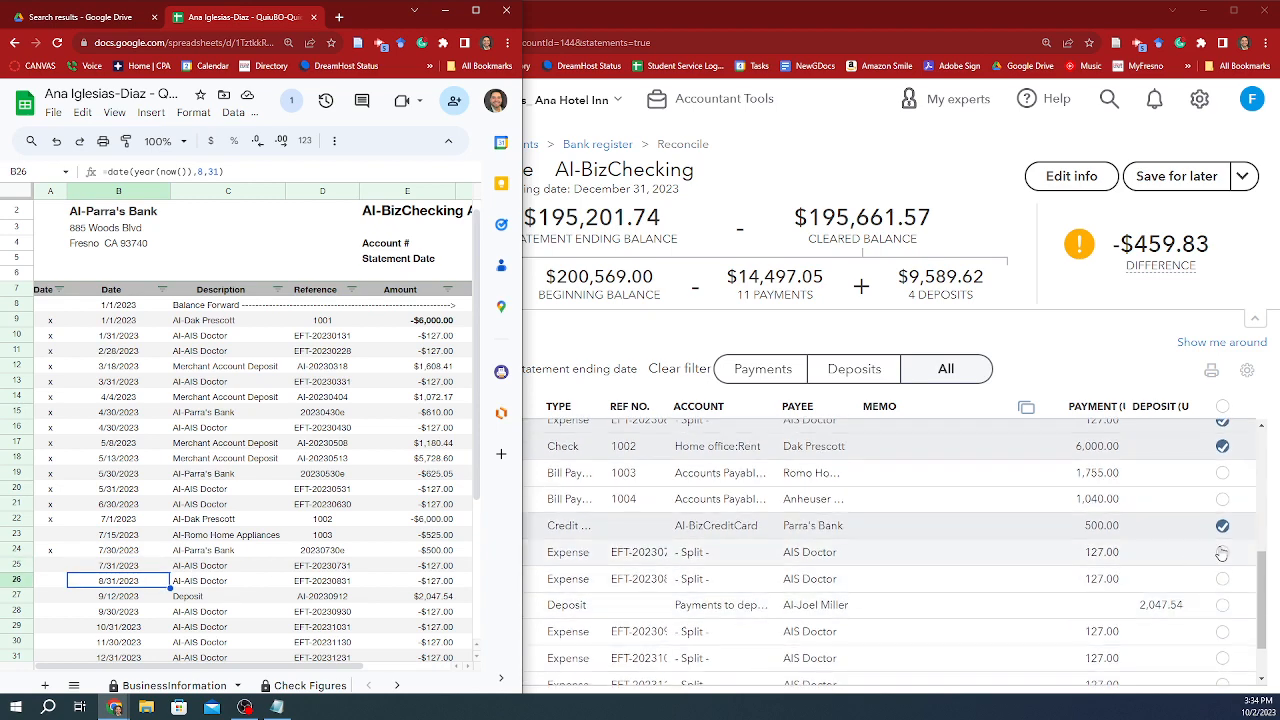
{"action": "left_click", "coordinate": [1222, 554]}
{"action": "left_click", "coordinate": [1222, 578]}
{"action": "left_click", "coordinate": [1222, 631]}
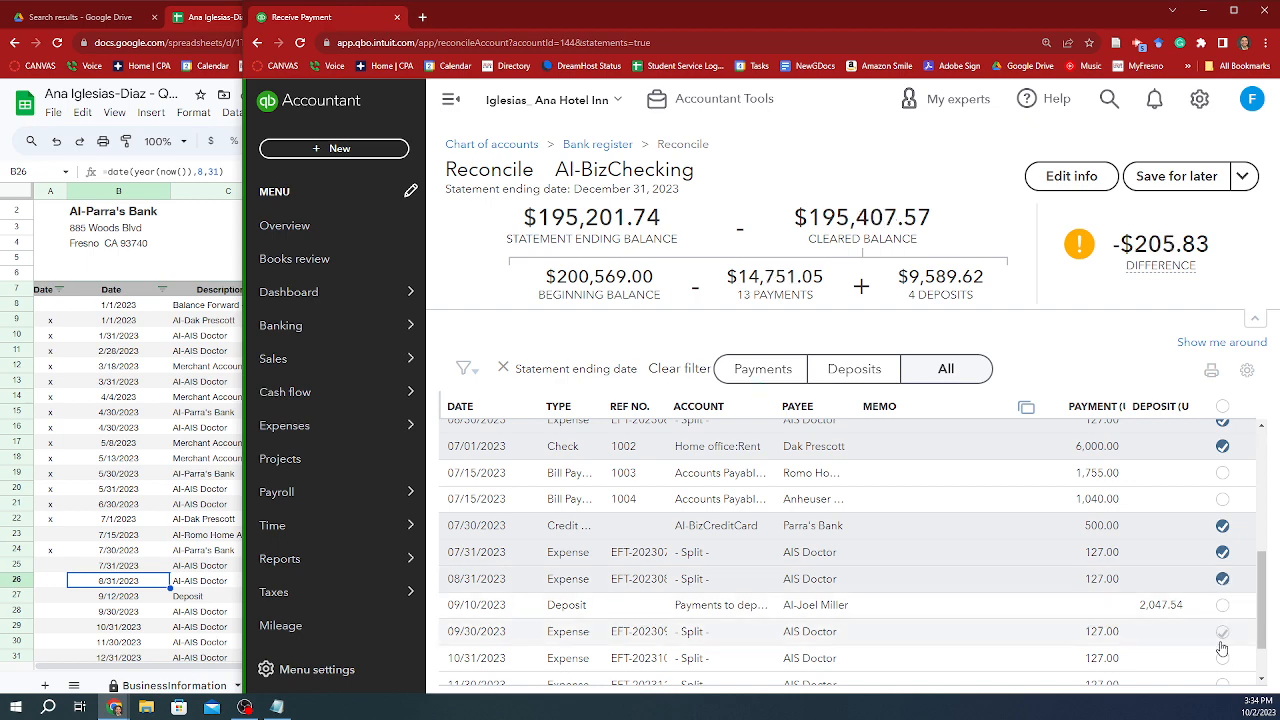
{"action": "left_click", "coordinate": [1222, 633]}
{"action": "scroll", "coordinate": [1222, 620], "scroll_direction": "down", "scroll_amount": 1}
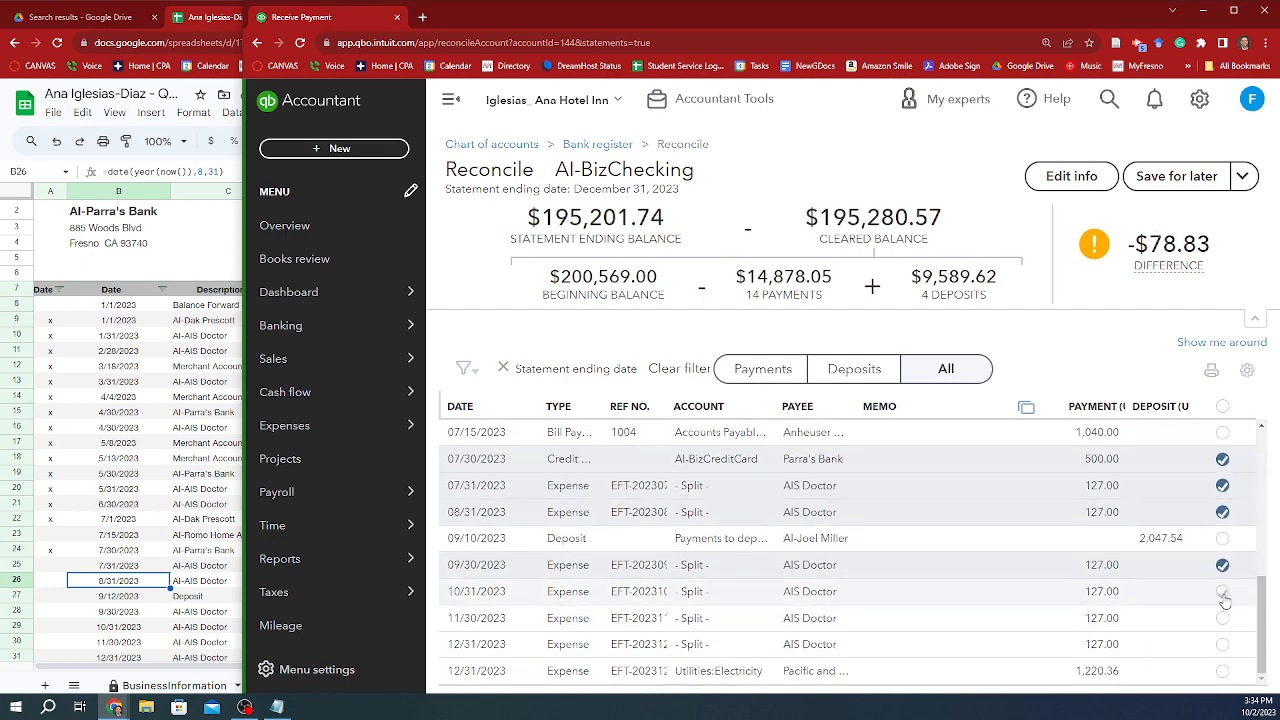
{"action": "left_click", "coordinate": [1222, 591]}
{"action": "left_click", "coordinate": [1222, 618]}
{"action": "left_click", "coordinate": [1222, 644]}
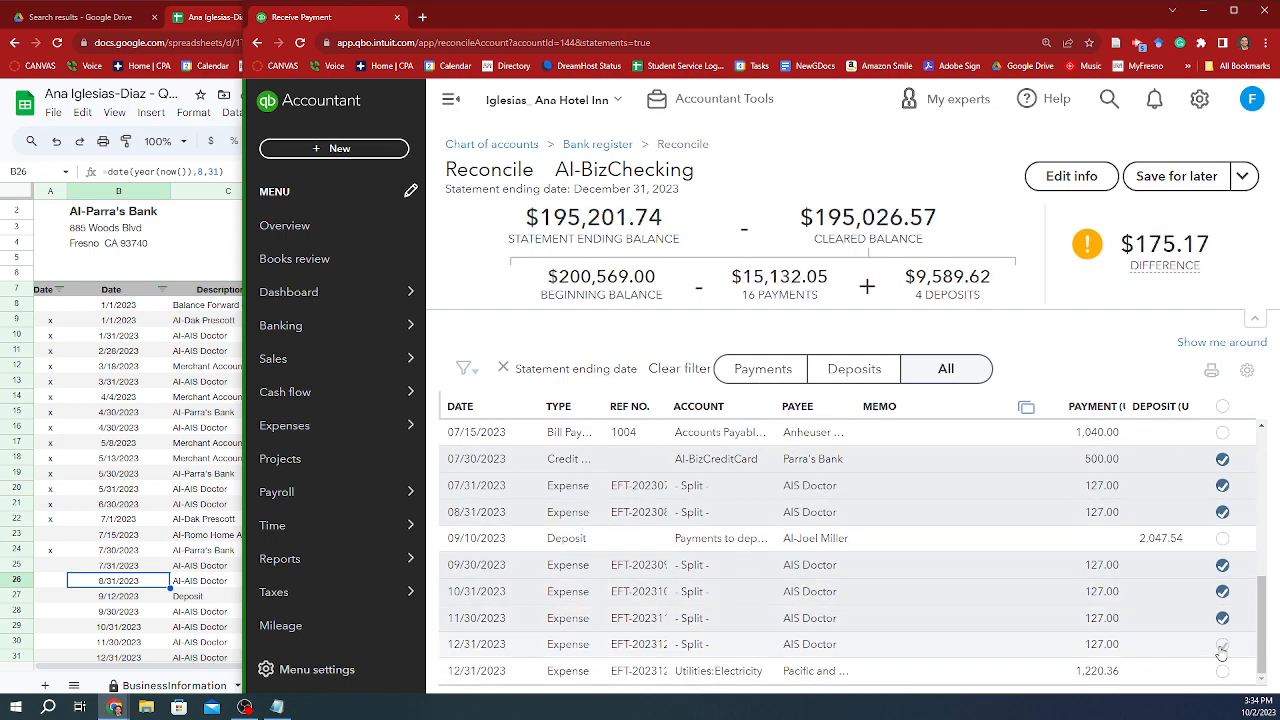
Step: Mark the AIS Doctor rows from 7/31/2023 through 12/31/2023 with an x in the bank statement, skipping the 9/12/2023 deposit
{"action": "scroll", "coordinate": [1171, 628], "scroll_direction": "up", "scroll_amount": 1}
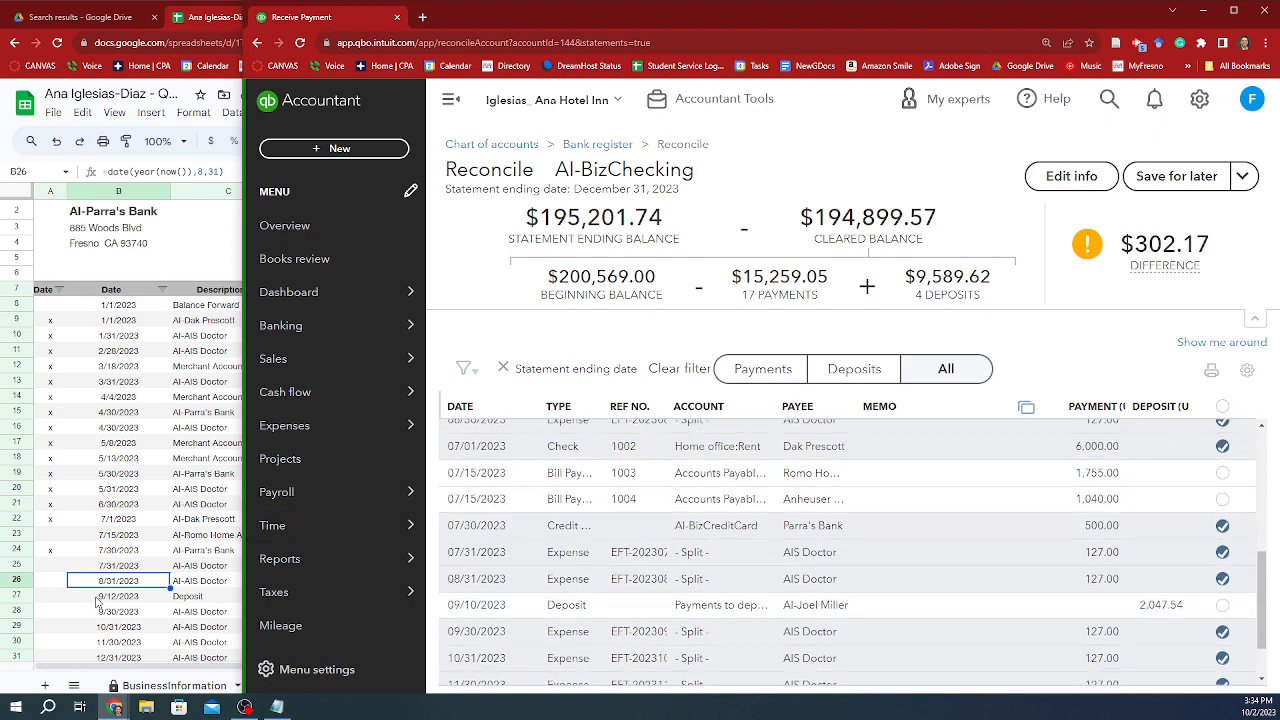
{"action": "left_click", "coordinate": [98, 598]}
{"action": "key", "text": "Up"}
{"action": "key", "text": "Left"}
{"action": "key", "text": "Up"}
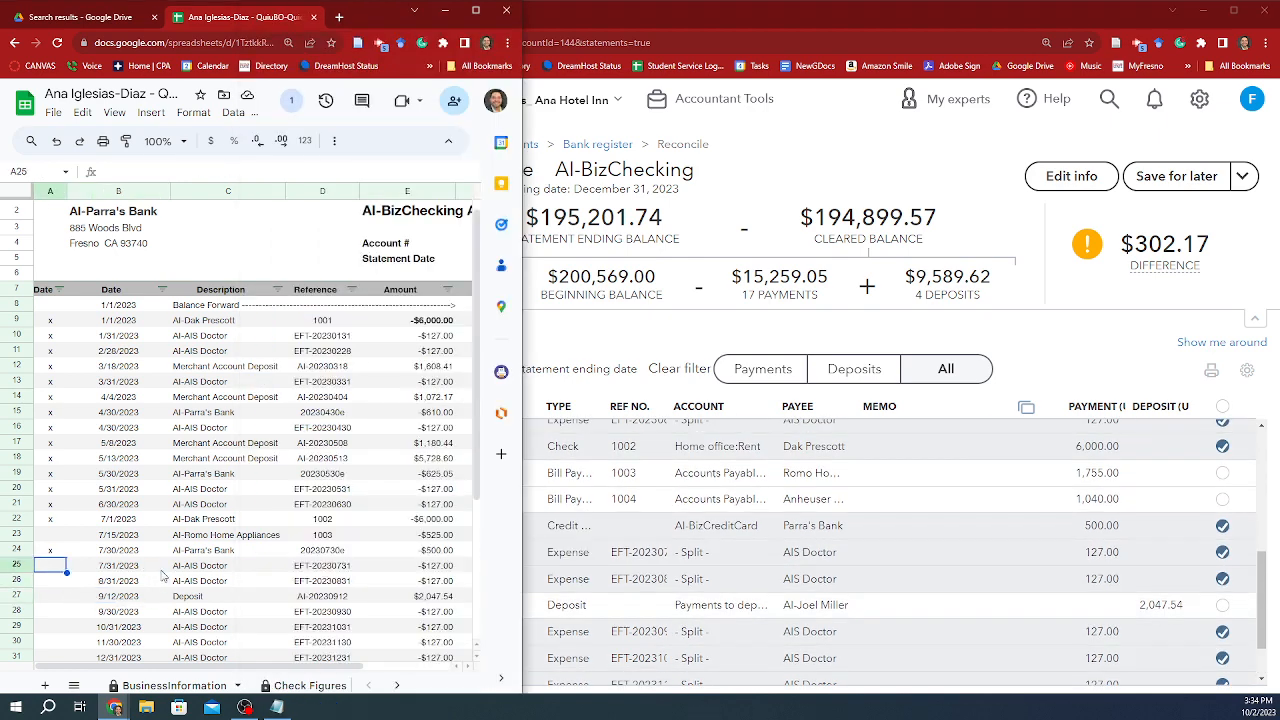
{"action": "type", "text": "x"}
{"action": "key", "text": "Return"}
{"action": "key", "text": "x"}
{"action": "key", "text": "Return"}
{"action": "key", "text": "Down"}
{"action": "type", "text": "x"}
{"action": "key", "text": "Return"}
{"action": "type", "text": "x"}
{"action": "key", "text": "Return"}
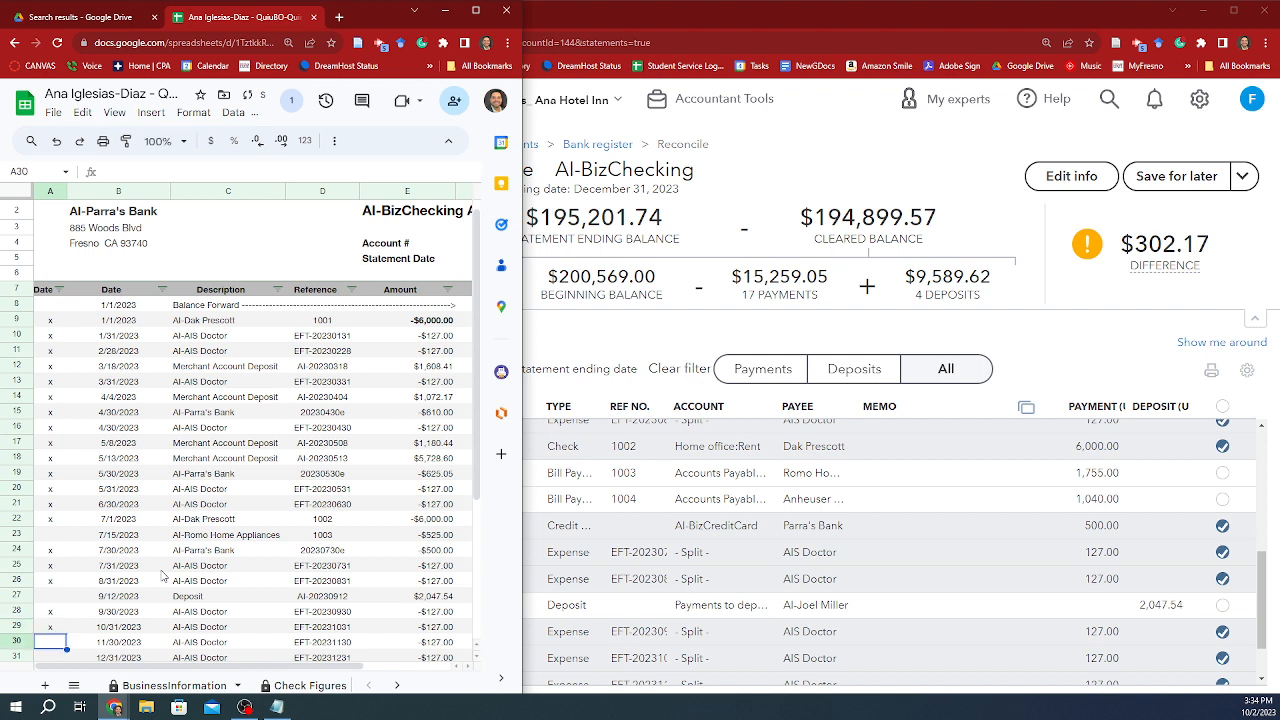
{"action": "type", "text": "x"}
{"action": "key", "text": "Return"}
{"action": "type", "text": "x"}
{"action": "key", "text": "Return"}
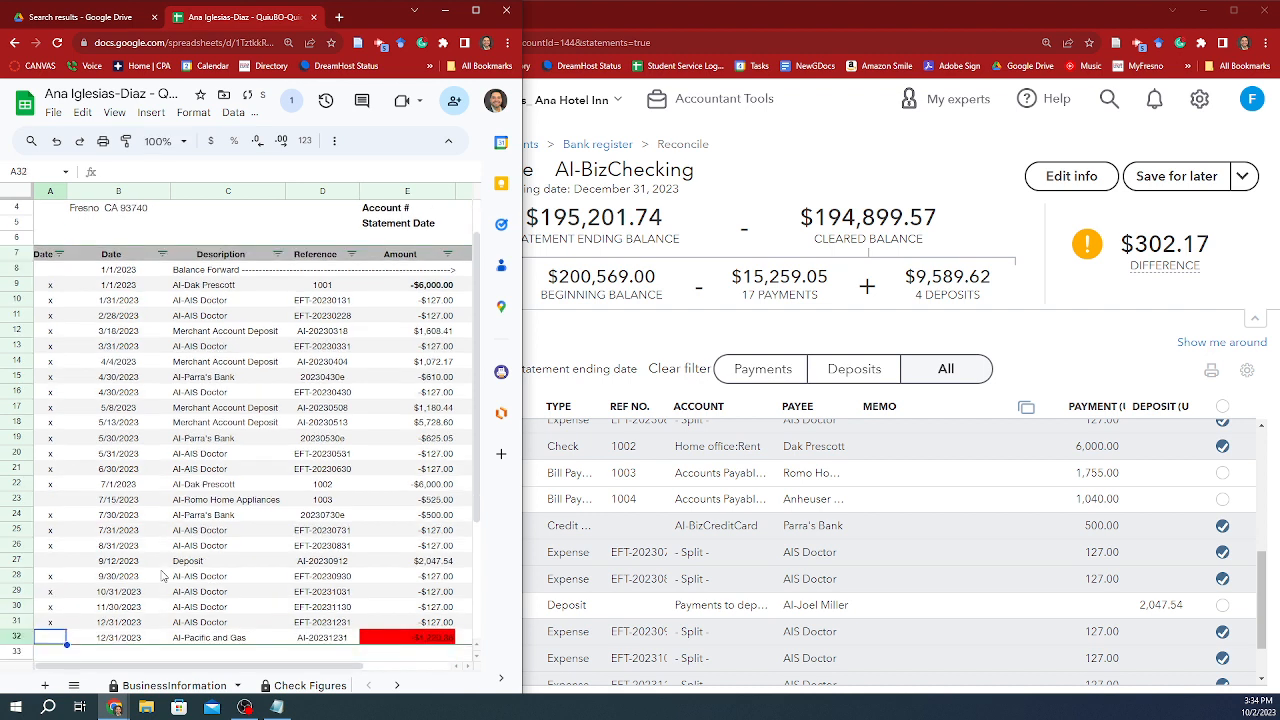
Step: Check the 12/31/2023 Pacific and Gas row in the bank statement and clear the matching 1,220.36 expense in the reconciliation
{"action": "left_click", "coordinate": [313, 640]}
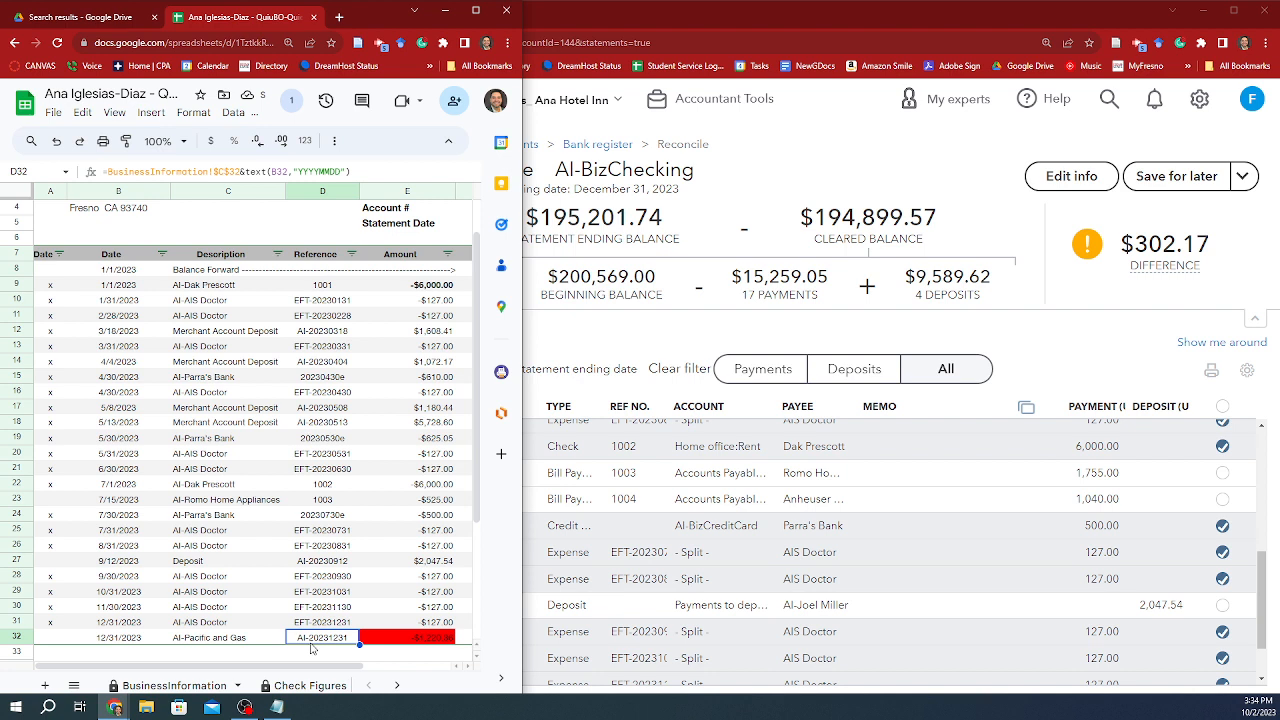
{"action": "key", "text": "Right"}
{"action": "scroll", "coordinate": [923, 567], "scroll_direction": "down", "scroll_amount": 2}
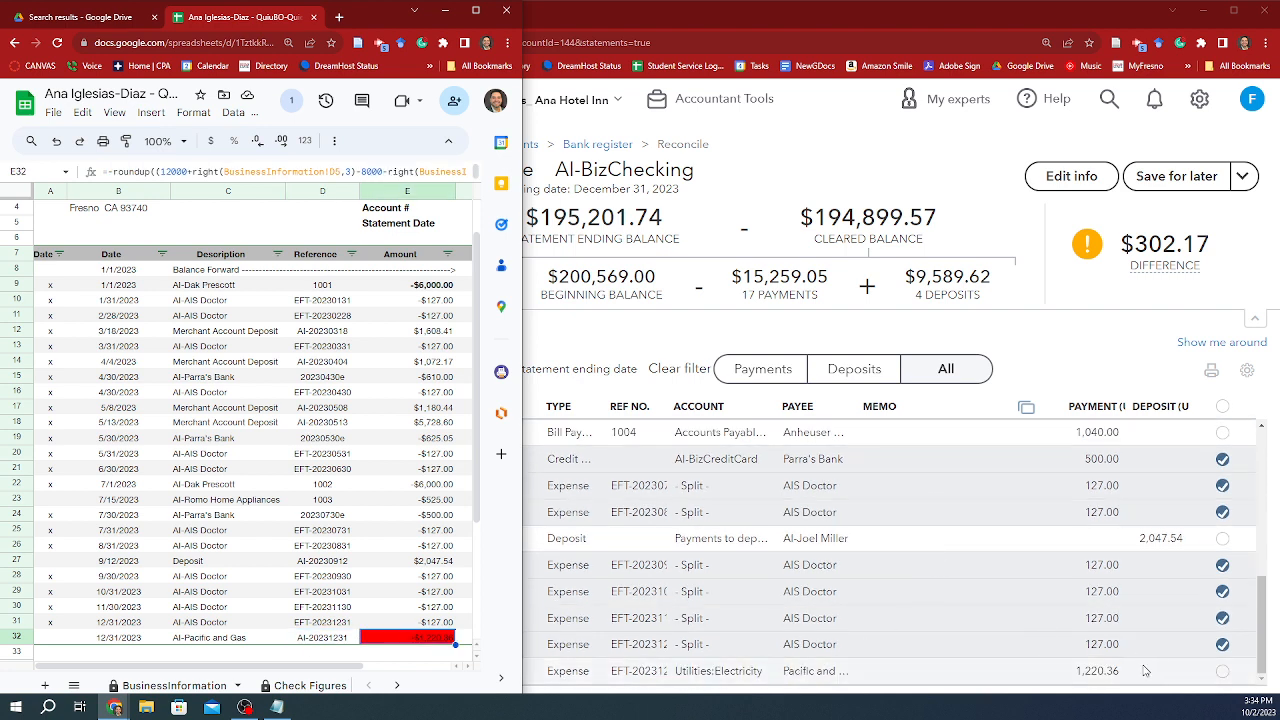
{"action": "left_click", "coordinate": [1220, 672]}
Step: Mark the 12/31/2023 Pacific and Gas row with an x in the bank statement
{"action": "left_click", "coordinate": [150, 566]}
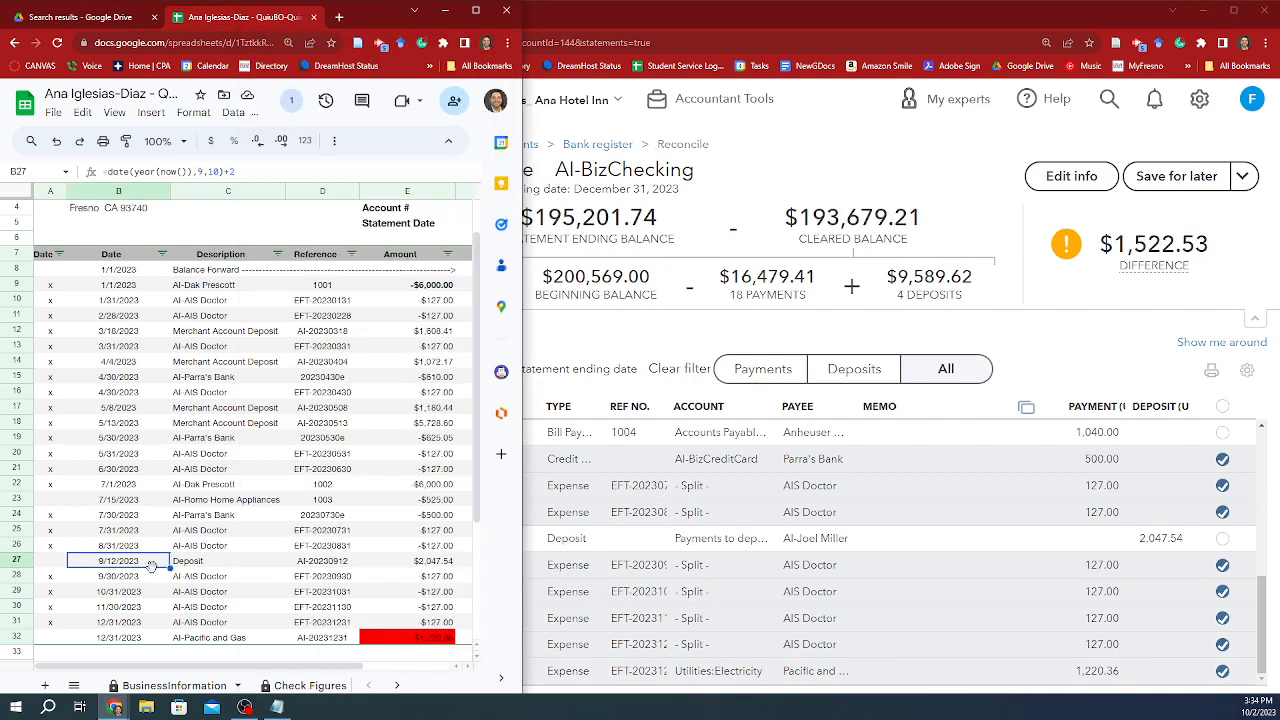
{"action": "left_click", "coordinate": [61, 628]}
{"action": "left_click_drag", "start_coordinate": [65, 630], "coordinate": [62, 645]}
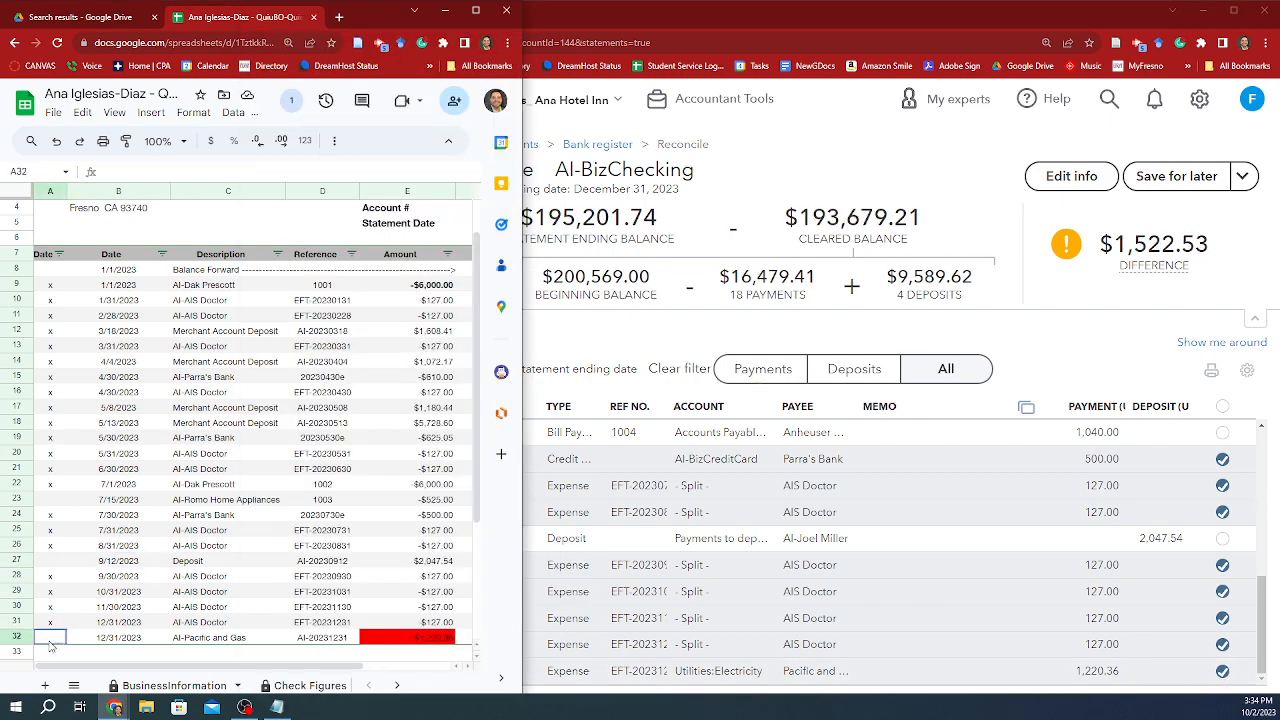
Step: Check the 9/12/2023 deposit amount in the bank statement and clear the matching 2,047.54 deposit in the reconciliation
{"action": "left_click", "coordinate": [215, 562]}
{"action": "left_click", "coordinate": [425, 577]}
{"action": "left_click", "coordinate": [425, 562]}
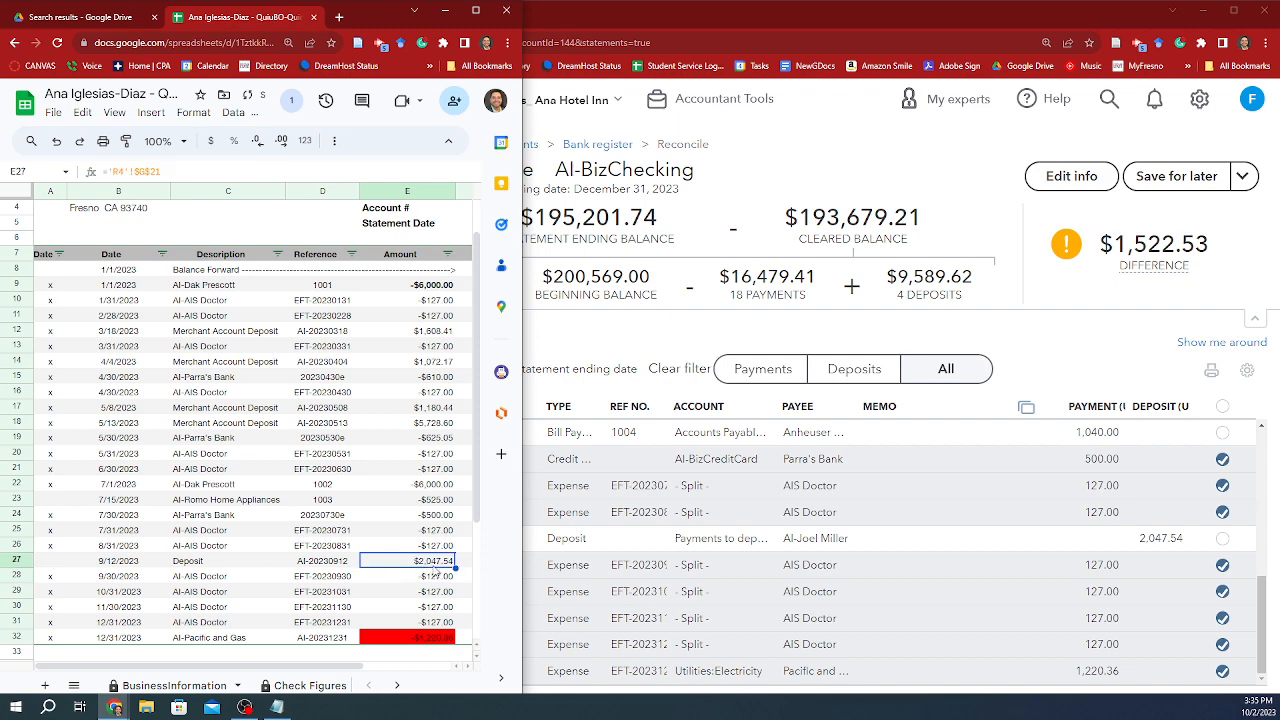
{"action": "left_click", "coordinate": [1014, 537]}
{"action": "left_click", "coordinate": [1220, 538]}
Step: Mark the 9/12/2023 deposit row with an x in the bank statement
{"action": "key", "text": "alt+Tab"}
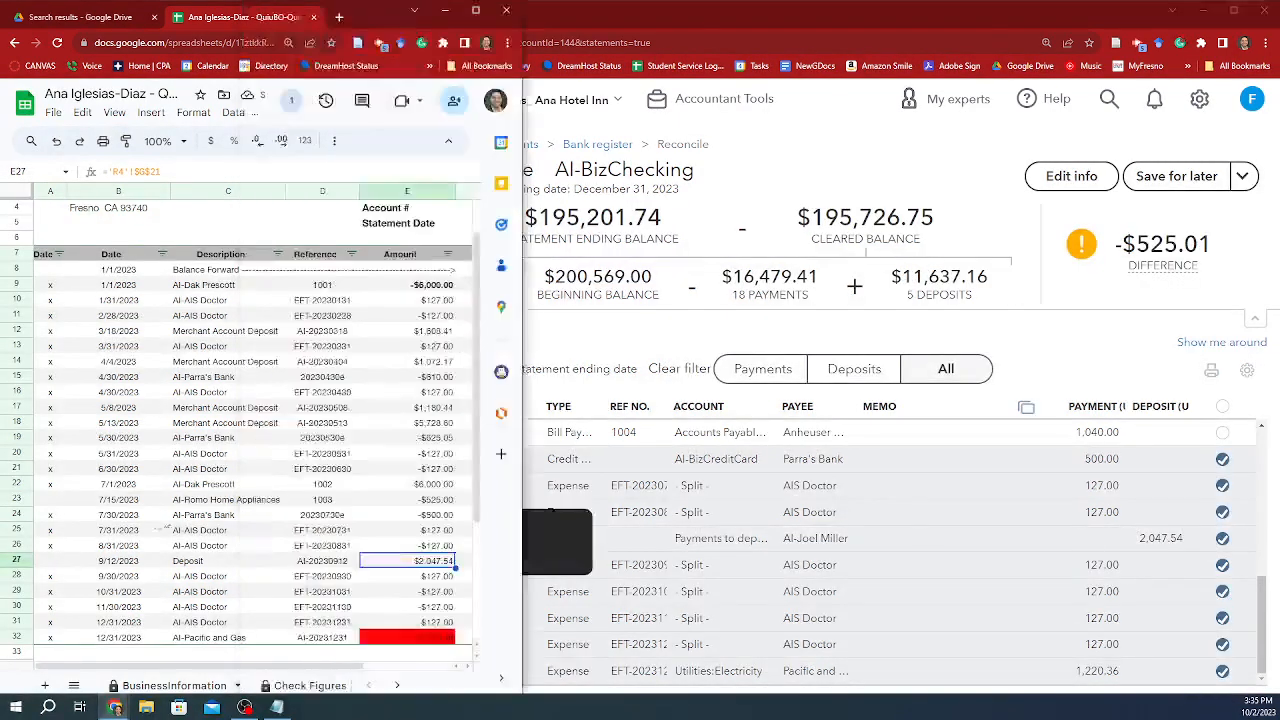
{"action": "left_click", "coordinate": [56, 564]}
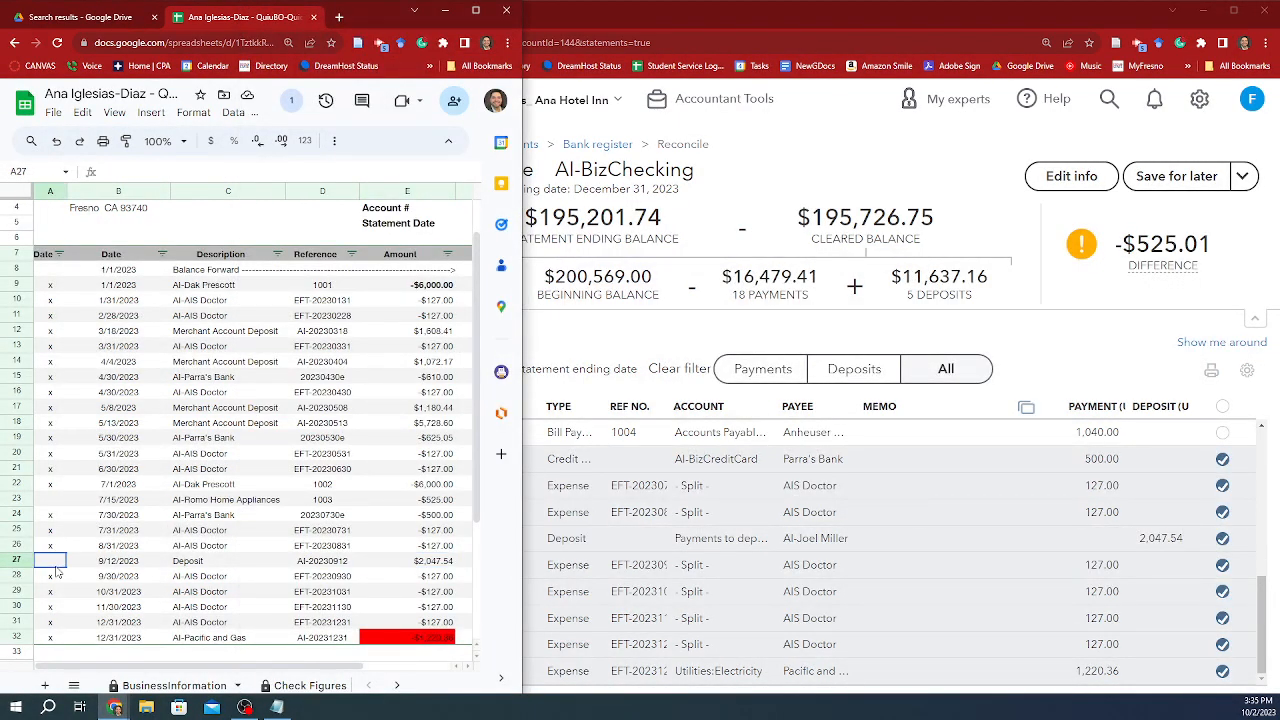
{"action": "type", "text": "x"}
{"action": "key", "text": "Tab"}
Step: Compare the unmarked 7/15/2023 Romo Home Appliances amount in the bank statement with bill payment 1003 in the reconciliation
{"action": "left_click", "coordinate": [433, 500]}
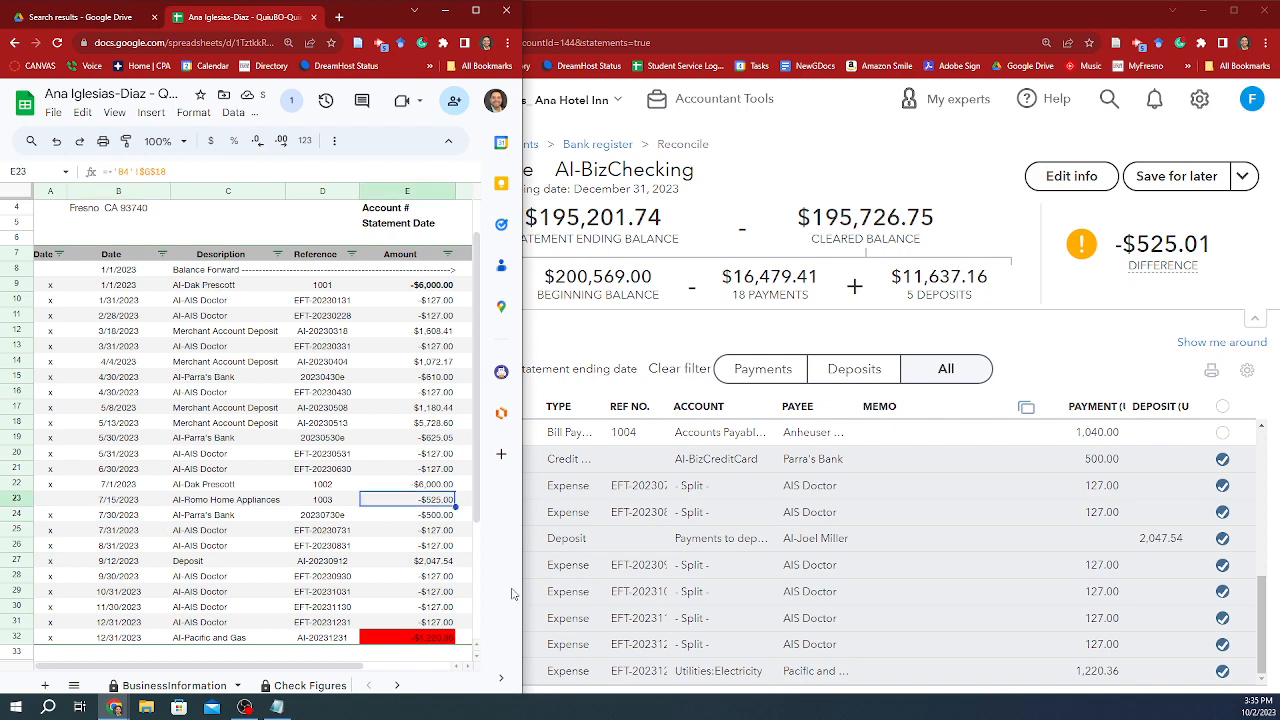
{"action": "scroll", "coordinate": [880, 490], "scroll_direction": "up", "scroll_amount": 3}
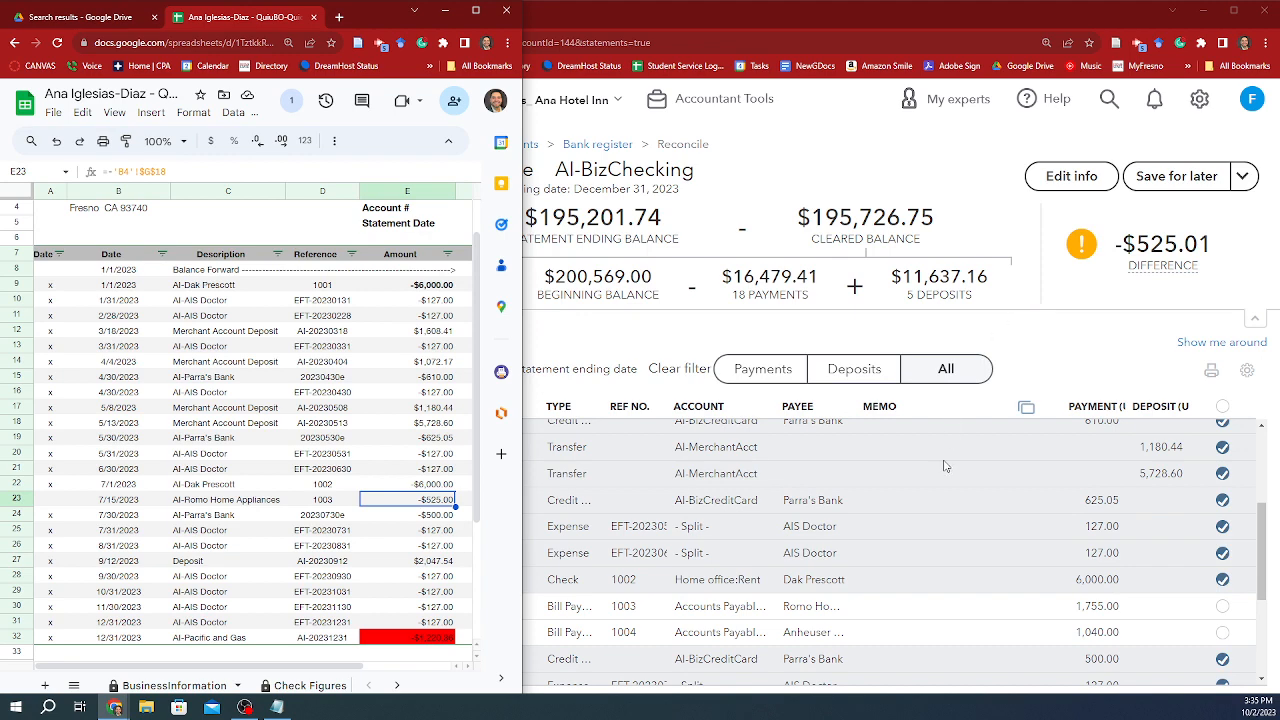
{"action": "left_click", "coordinate": [900, 585]}
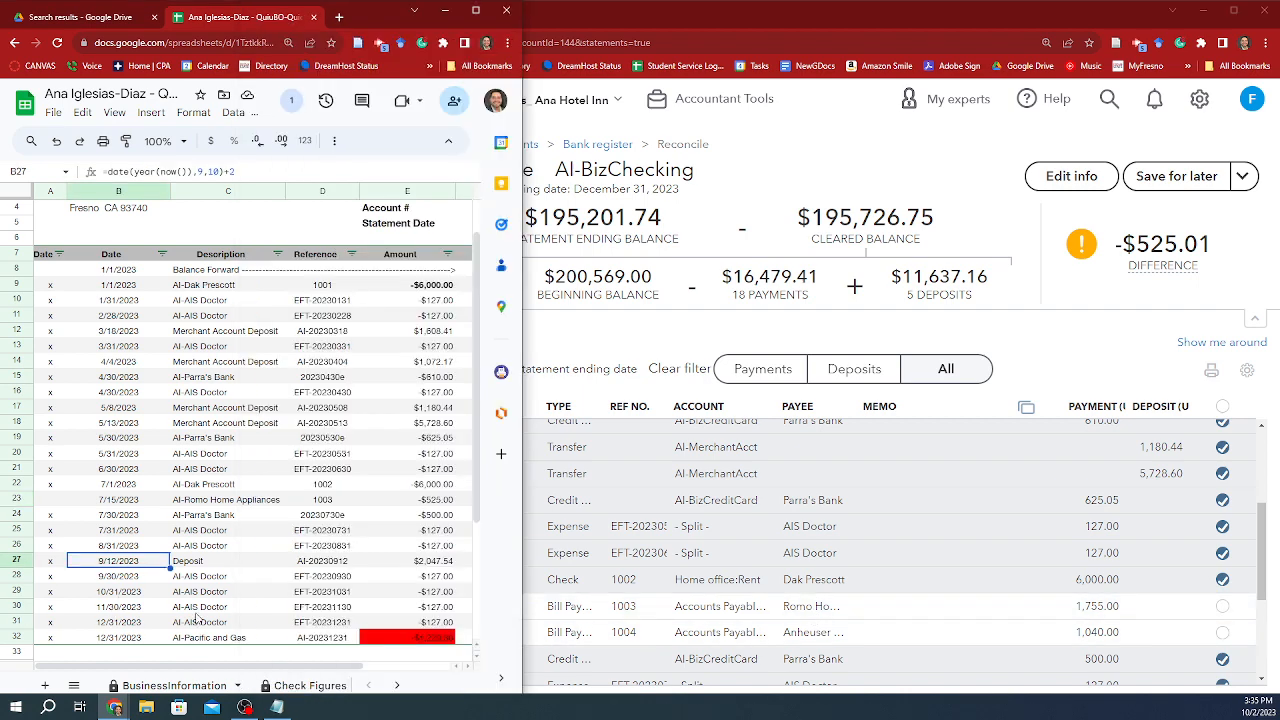
Step: Open the Transactions sheet of the spreadsheet
{"action": "left_click", "coordinate": [150, 563]}
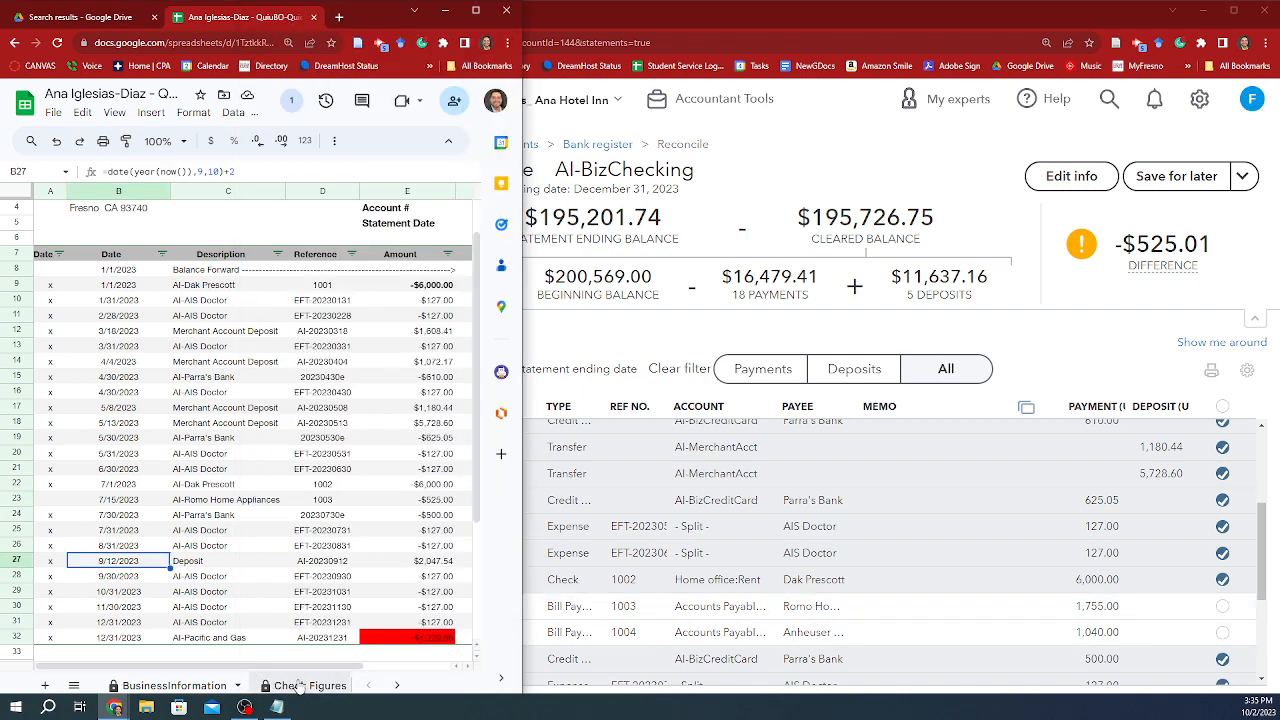
{"action": "left_click", "coordinate": [397, 685]}
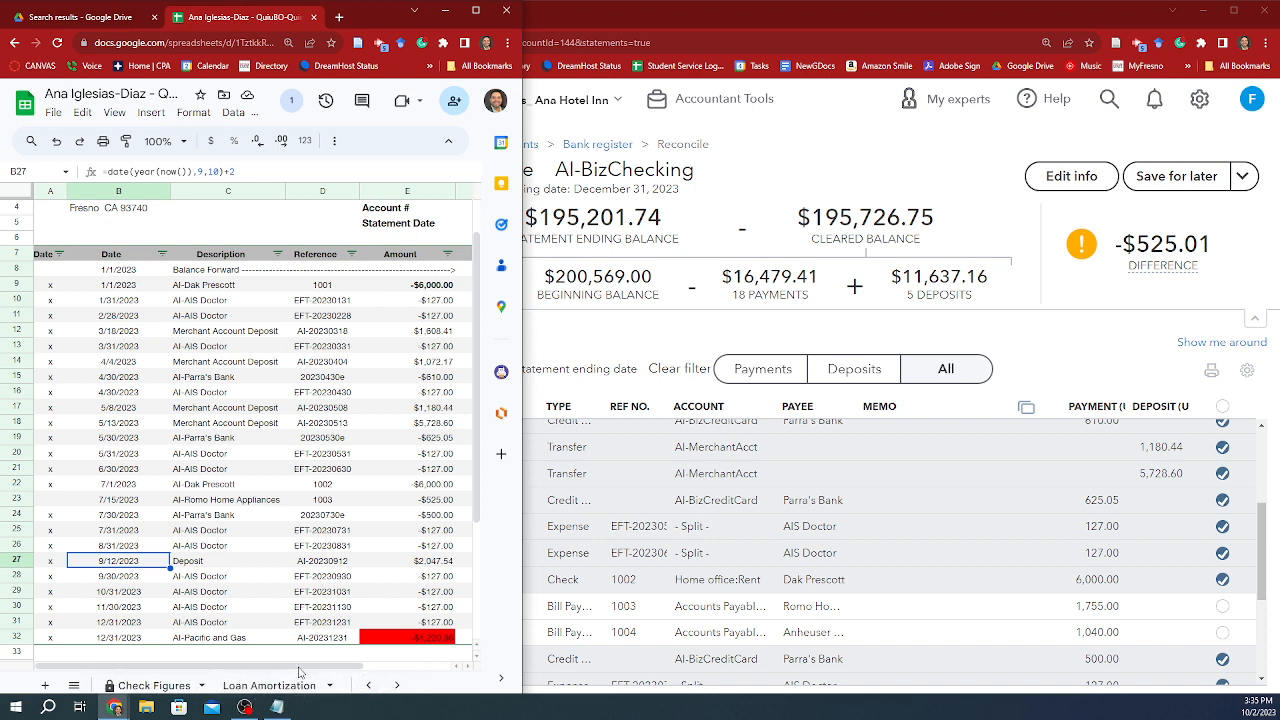
{"action": "left_click", "coordinate": [368, 685]}
{"action": "left_click", "coordinate": [397, 685]}
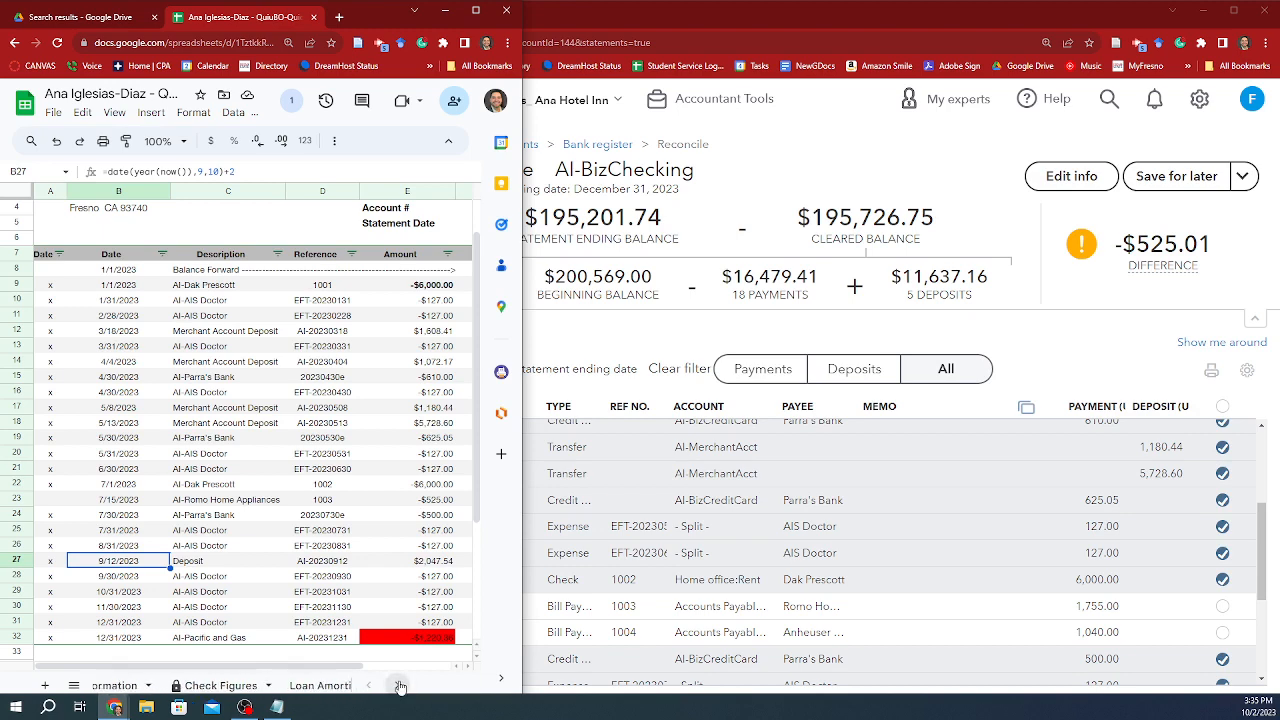
{"action": "left_click", "coordinate": [397, 685]}
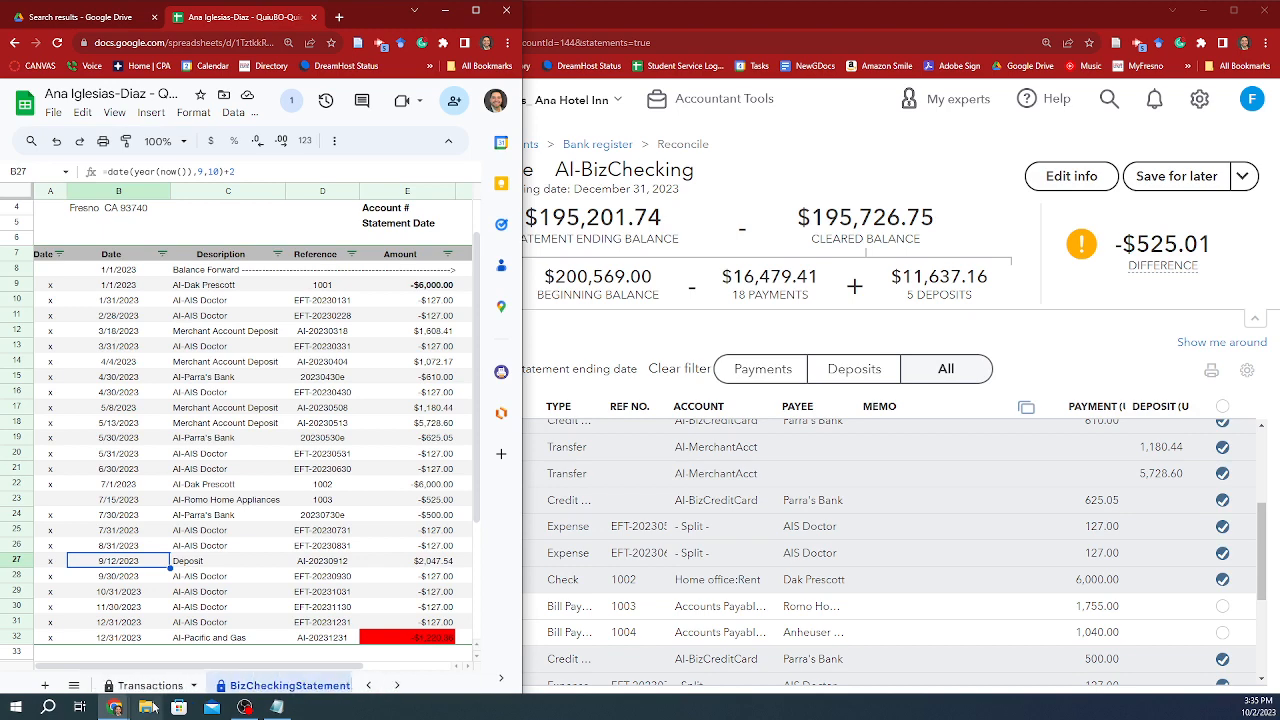
{"action": "left_click", "coordinate": [160, 686]}
{"action": "left_click", "coordinate": [205, 510]}
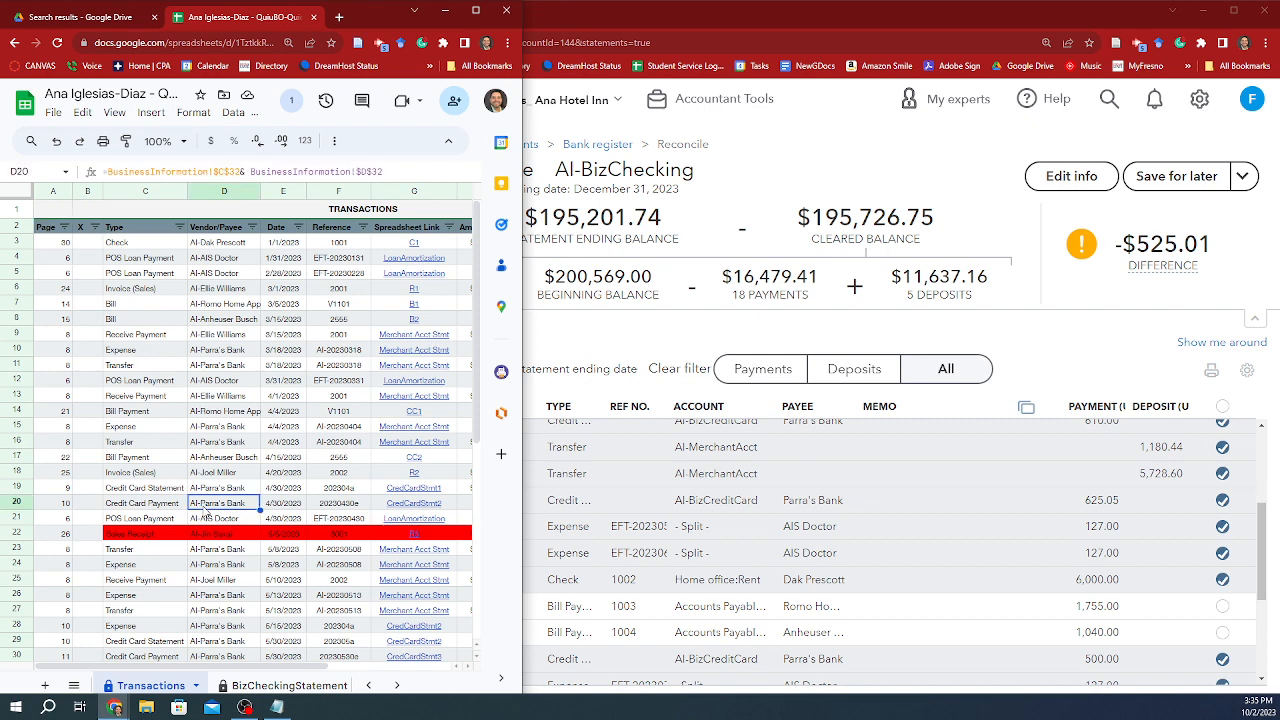
Step: Search the Transactions sheet for 1,755, the amount of bill payment 1003, and check it against the reconciliation
{"action": "key", "text": "ctrl+f"}
{"action": "type", "text": "175"}
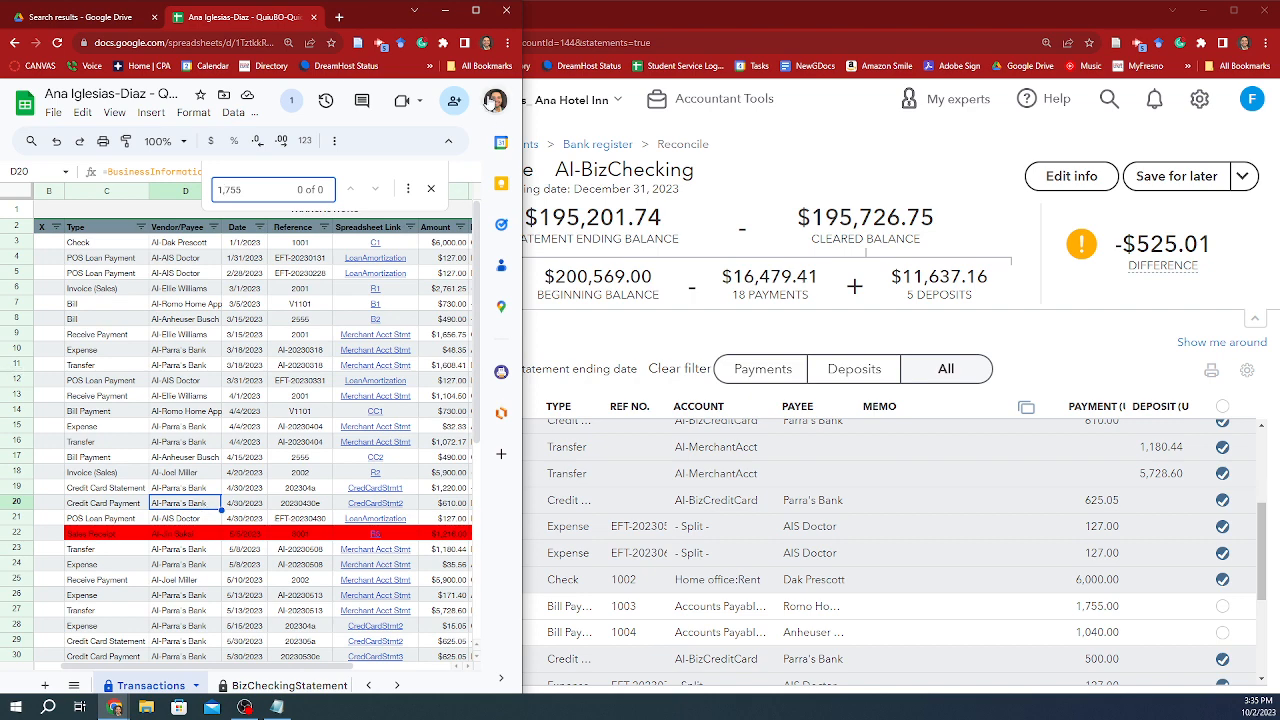
{"action": "left_click", "coordinate": [478, 9]}
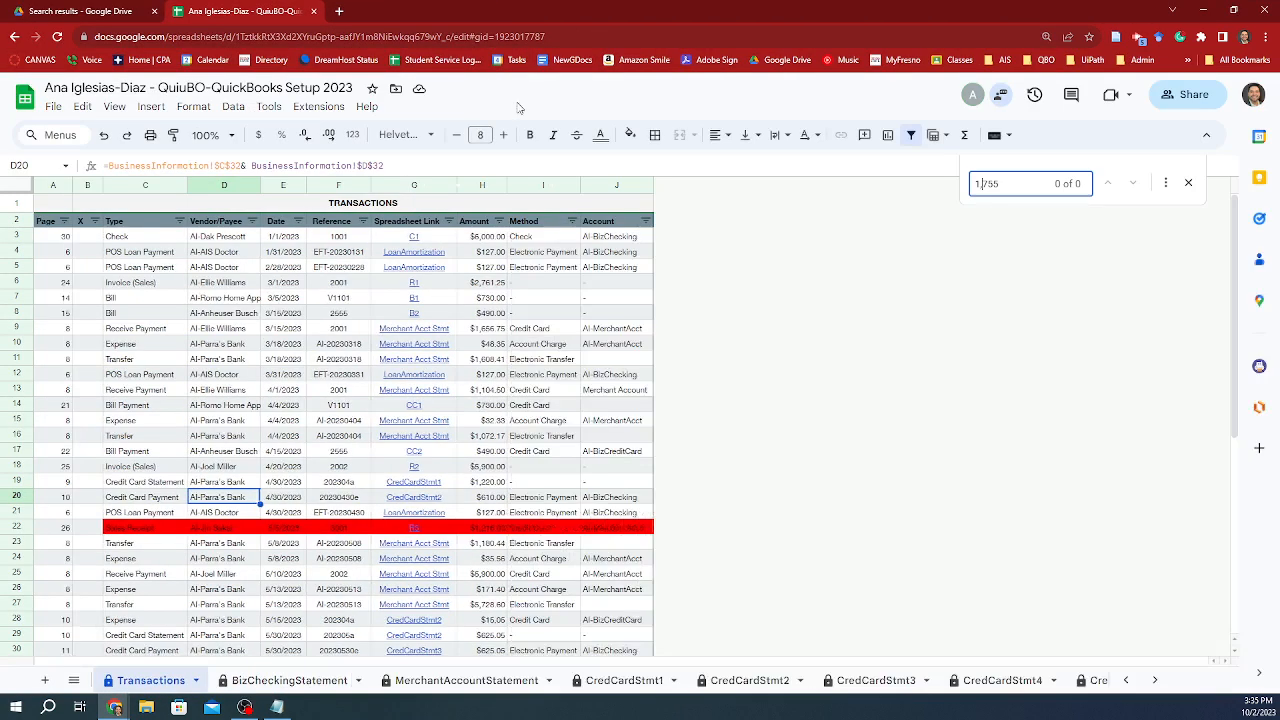
{"action": "left_click", "coordinate": [488, 500]}
{"action": "key", "text": "alt+Tab"}
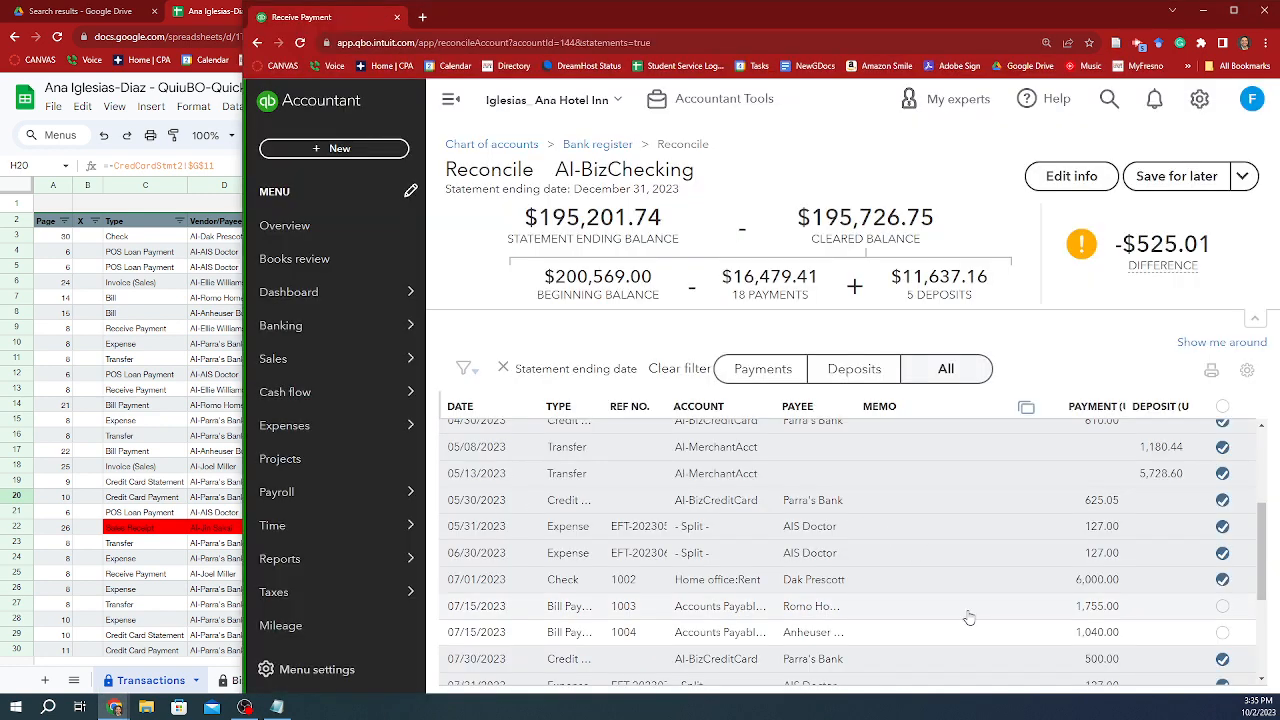
{"action": "left_click", "coordinate": [183, 362]}
{"action": "key", "text": "ctrl+f"}
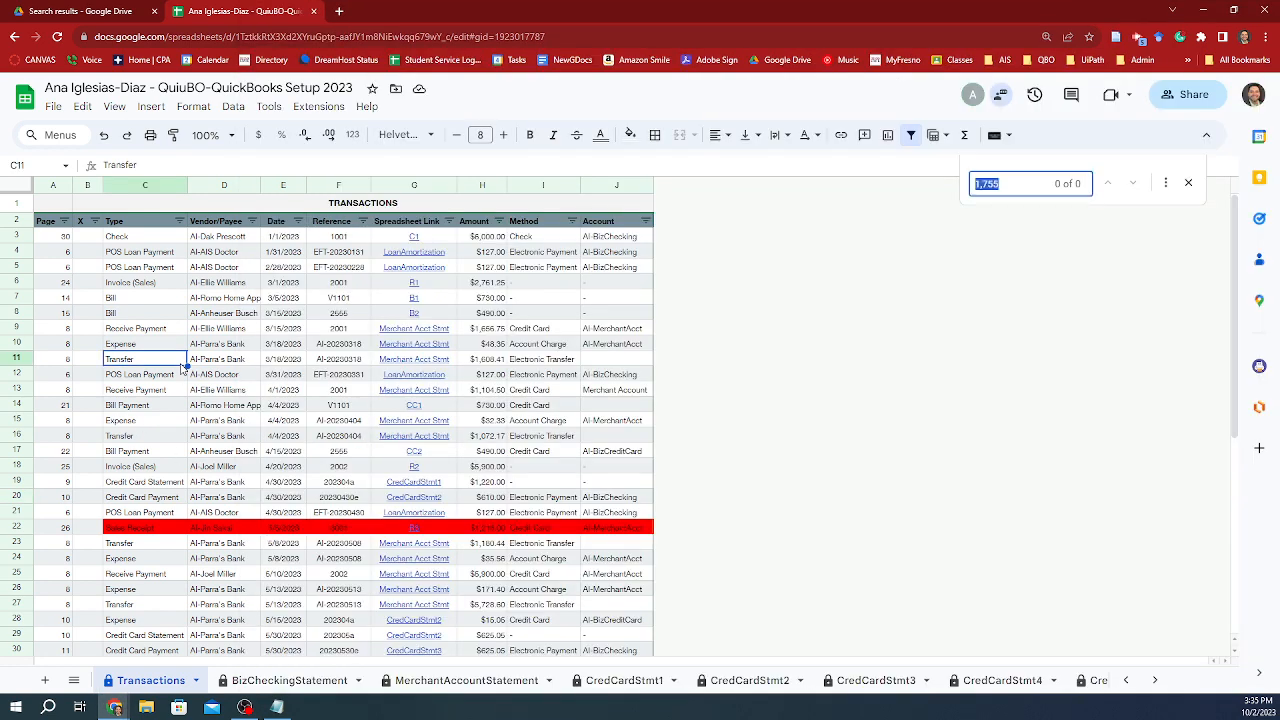
{"action": "key", "text": "alt+Tab"}
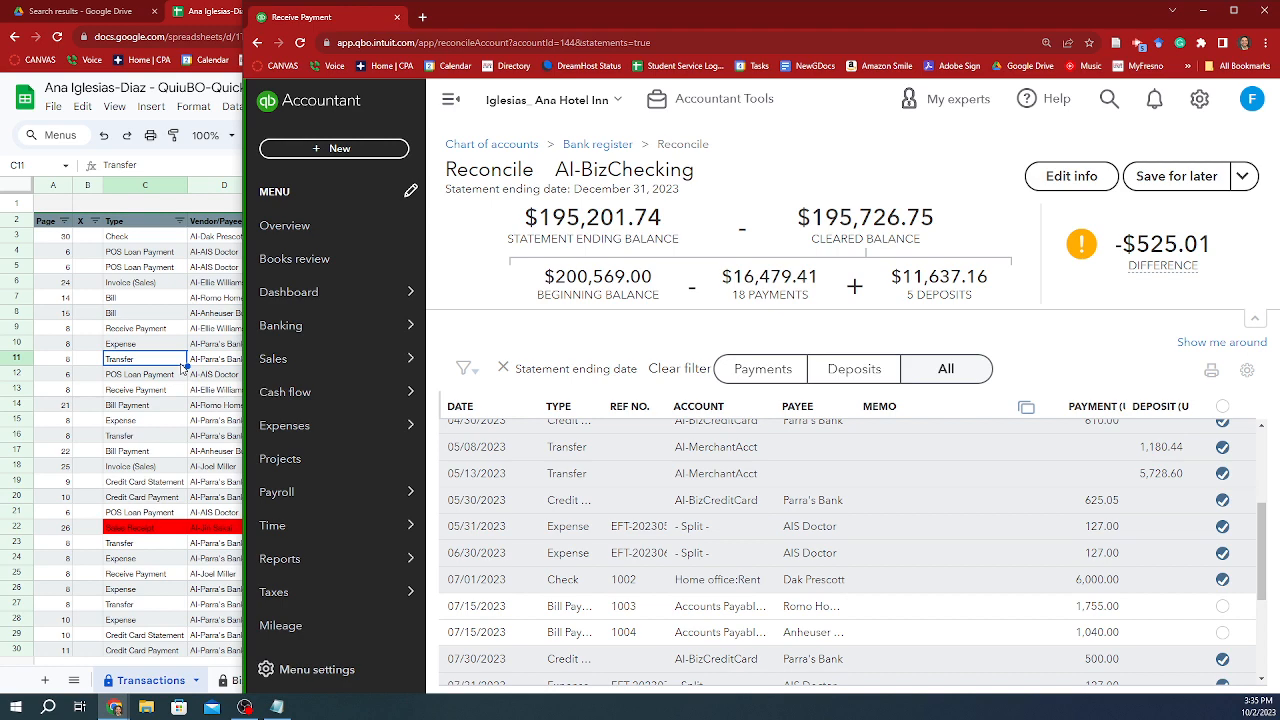
Step: Look through the Transactions sheet for the Romo Home Appliances bill payment dated 7/15/2023
{"action": "key", "text": "alt+Tab"}
{"action": "key", "text": "Down"}
{"action": "key", "text": "Down"}
{"action": "key", "text": "Down"}
{"action": "key", "text": "Down"}
{"action": "key", "text": "Down"}
{"action": "key", "text": "Down"}
{"action": "key", "text": "Down"}
{"action": "key", "text": "Down"}
{"action": "key", "text": "Down"}
{"action": "key", "text": "Down"}
{"action": "key", "text": "Down"}
{"action": "key", "text": "Down"}
{"action": "key", "text": "Down"}
{"action": "key", "text": "Down"}
{"action": "key", "text": "Down"}
{"action": "key", "text": "Down"}
{"action": "key", "text": "Down"}
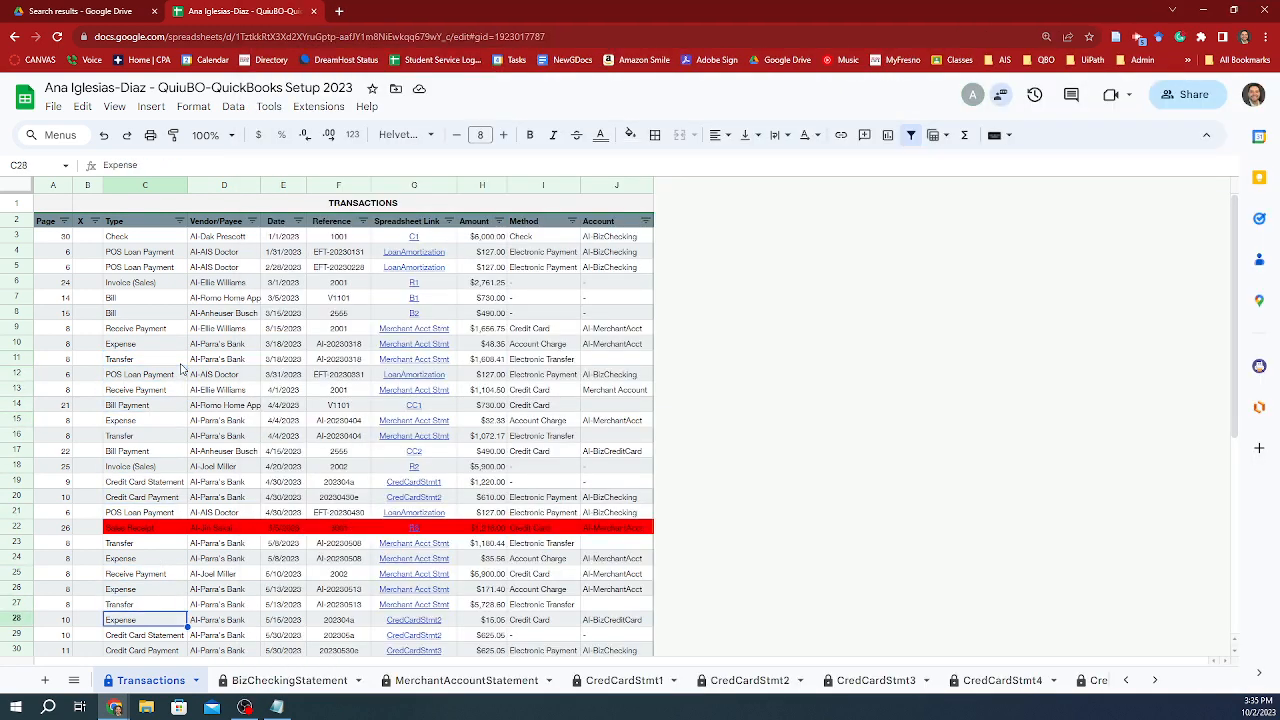
{"action": "key", "text": "Up"}
{"action": "key", "text": "Up"}
{"action": "key", "text": "Up"}
{"action": "key", "text": "Up"}
{"action": "key", "text": "Up"}
{"action": "key", "text": "Up"}
{"action": "key", "text": "Up"}
{"action": "key", "text": "Up"}
{"action": "key", "text": "Up"}
{"action": "key", "text": "Right"}
{"action": "key", "text": "Right"}
{"action": "key", "text": "Down"}
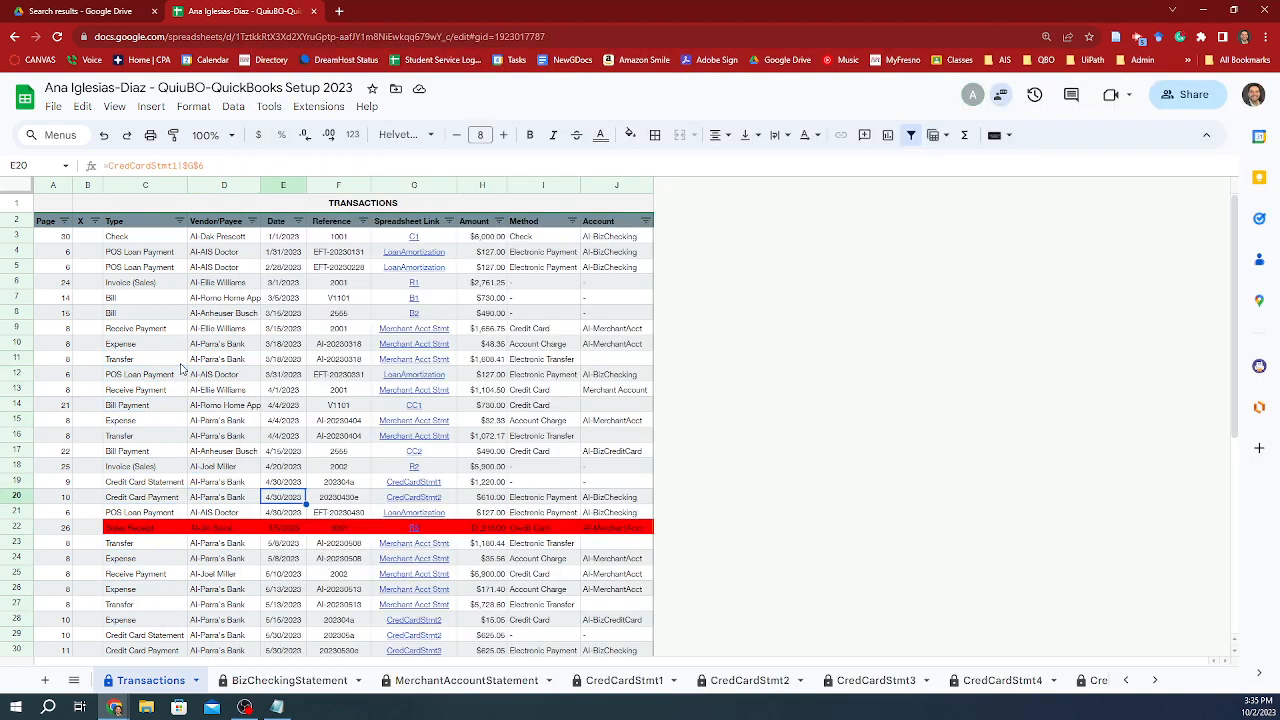
{"action": "key", "text": "Page_Down"}
{"action": "key", "text": "Up"}
{"action": "key", "text": "Up"}
{"action": "key", "text": "Up"}
{"action": "key", "text": "Up"}
{"action": "key", "text": "Up"}
{"action": "key", "text": "Up"}
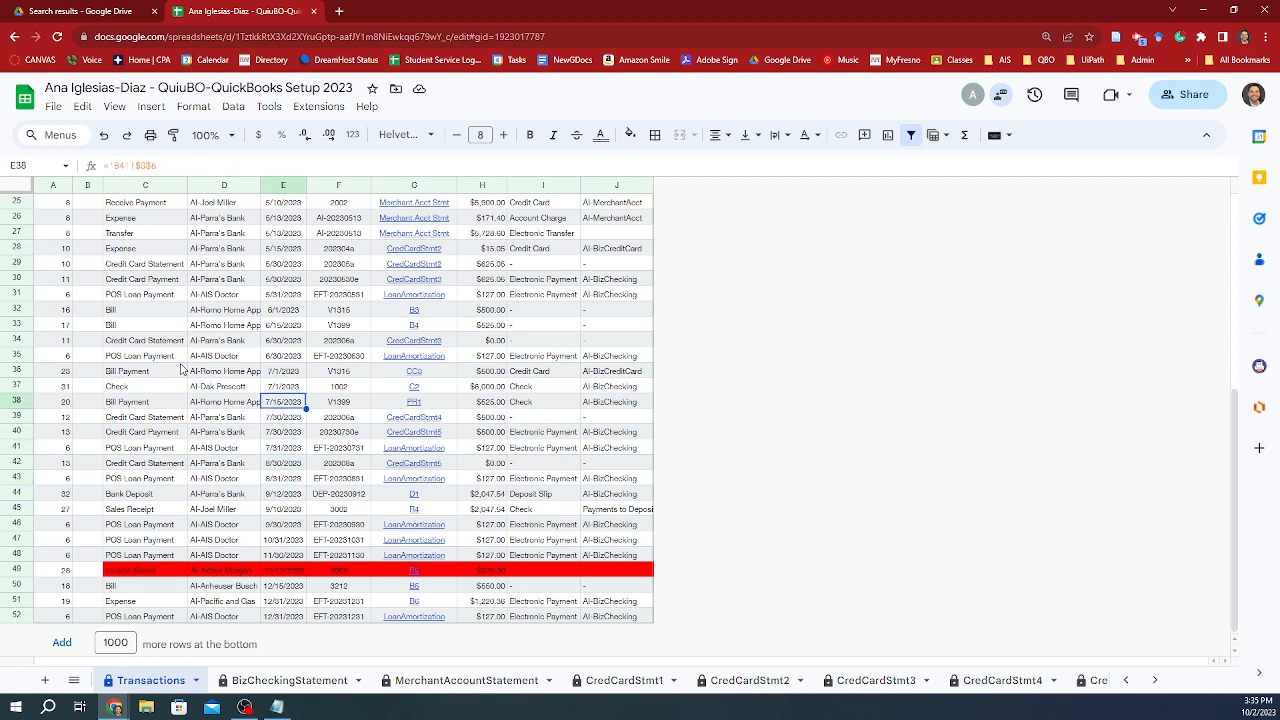
Step: Compare the reference and amount of the 7/15/2023 Romo Home Appliances bill payment with the uncleared bill payments in the reconciliation
{"action": "key", "text": "Right"}
{"action": "key", "text": "Right"}
{"action": "key", "text": "Right"}
{"action": "key", "text": "Left"}
{"action": "key", "text": "Left"}
{"action": "key", "text": "Left"}
{"action": "key", "text": "Right"}
{"action": "key", "text": "alt+Tab"}
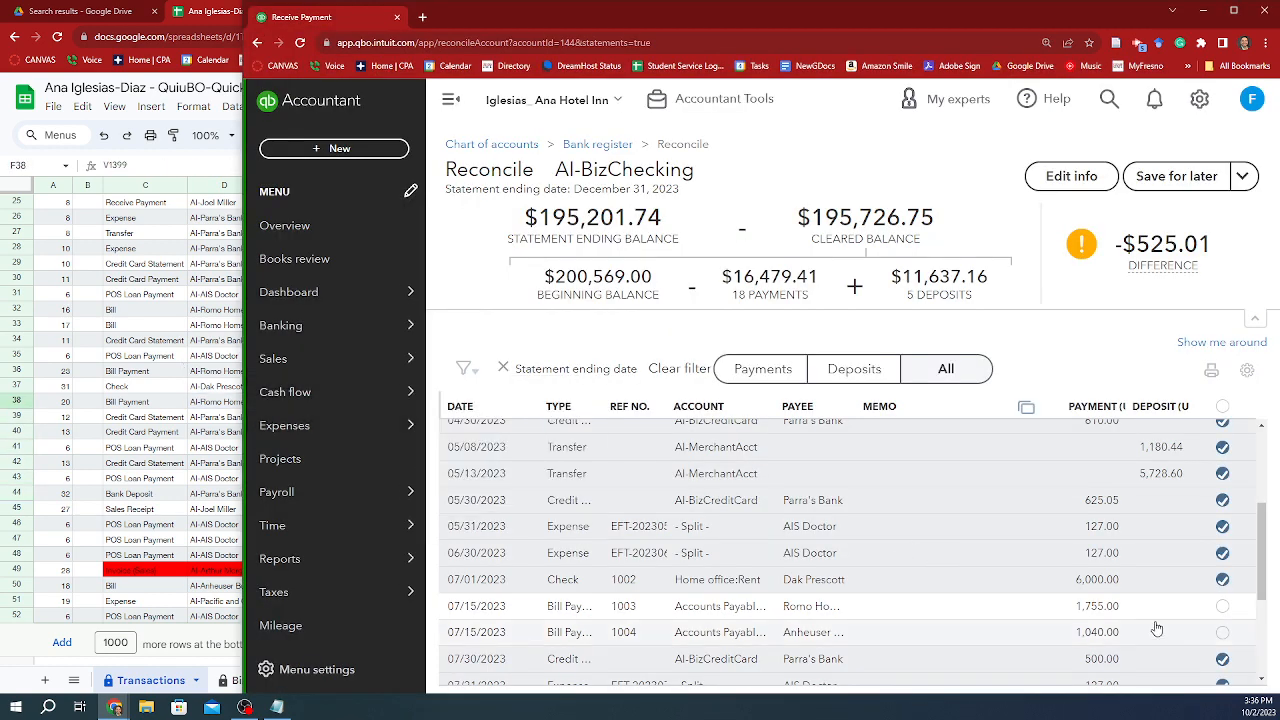
{"action": "key", "text": "alt+Tab"}
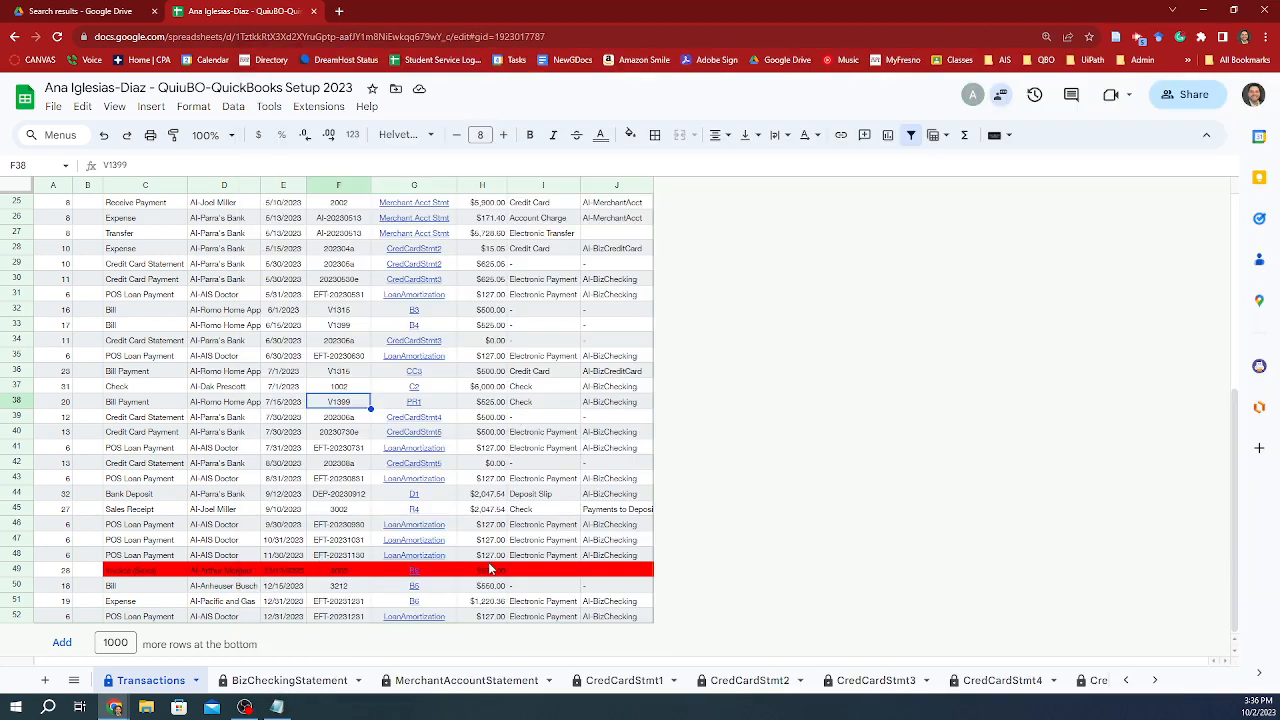
{"action": "key", "text": "alt+Tab"}
{"action": "key", "text": "alt+Tab"}
{"action": "scroll", "coordinate": [478, 569], "scroll_direction": "up", "scroll_amount": 1}
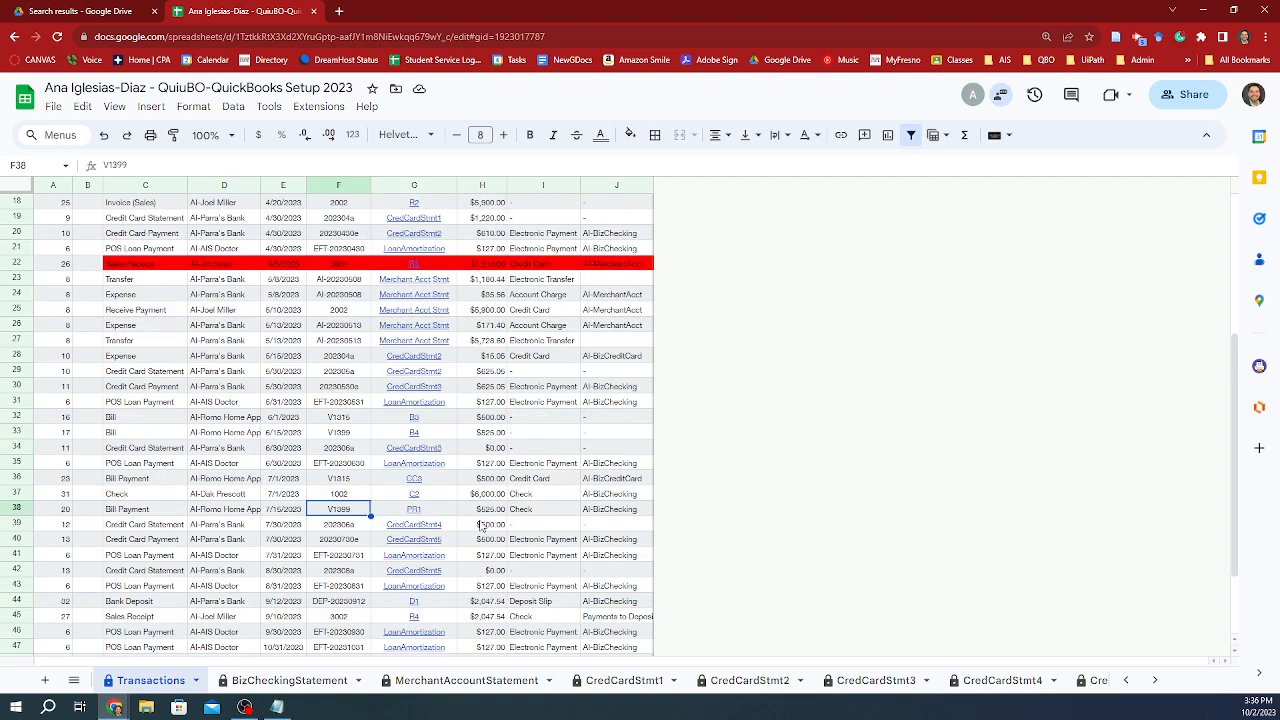
{"action": "scroll", "coordinate": [481, 525], "scroll_direction": "up", "scroll_amount": 5}
{"action": "scroll", "coordinate": [481, 525], "scroll_direction": "up", "scroll_amount": 2}
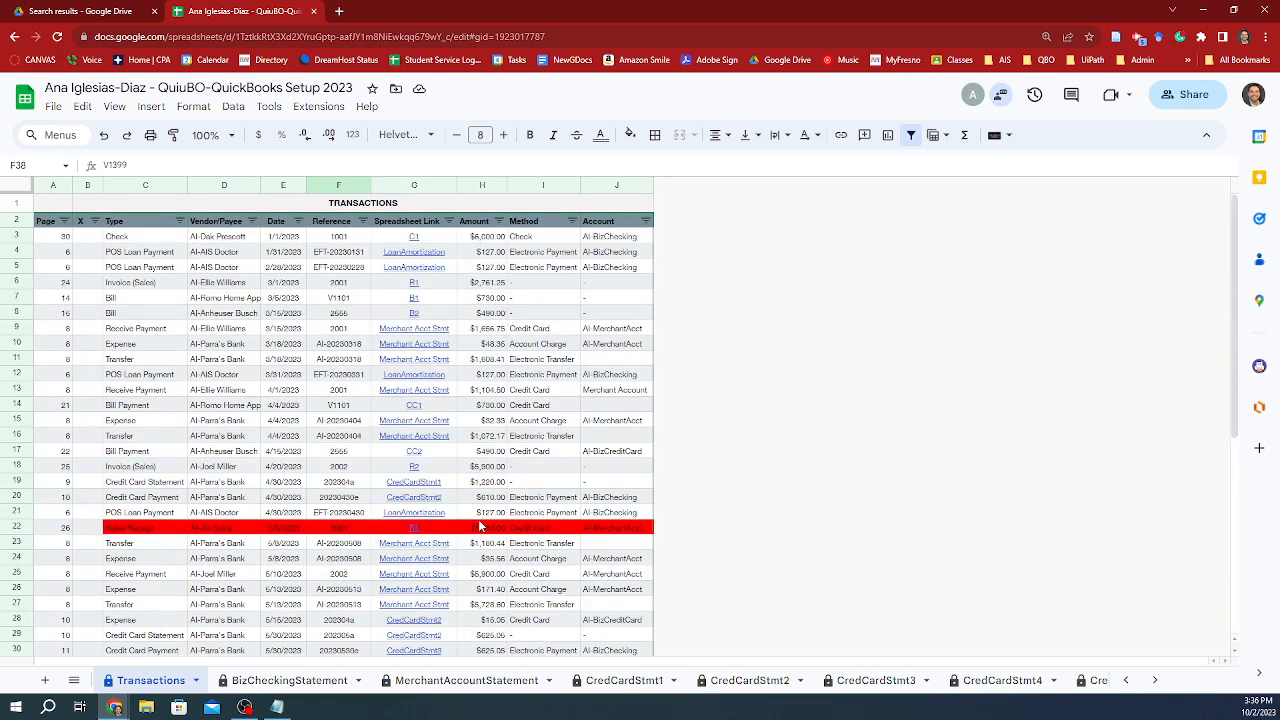
{"action": "scroll", "coordinate": [481, 525], "scroll_direction": "down", "scroll_amount": 7}
{"action": "key", "text": "alt+Tab"}
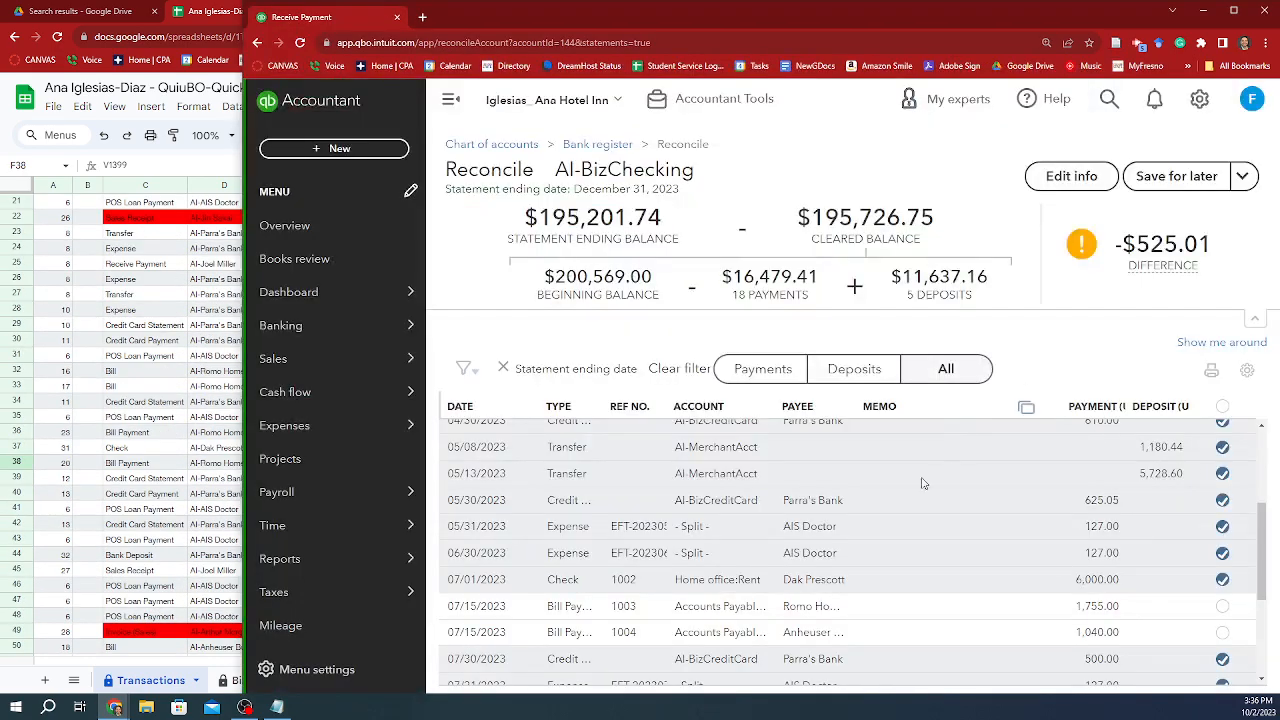
Step: Open Romo Home Appliances bill payment 1003 from the reconciliation for editing and review the bills it covers
{"action": "left_click", "coordinate": [814, 606]}
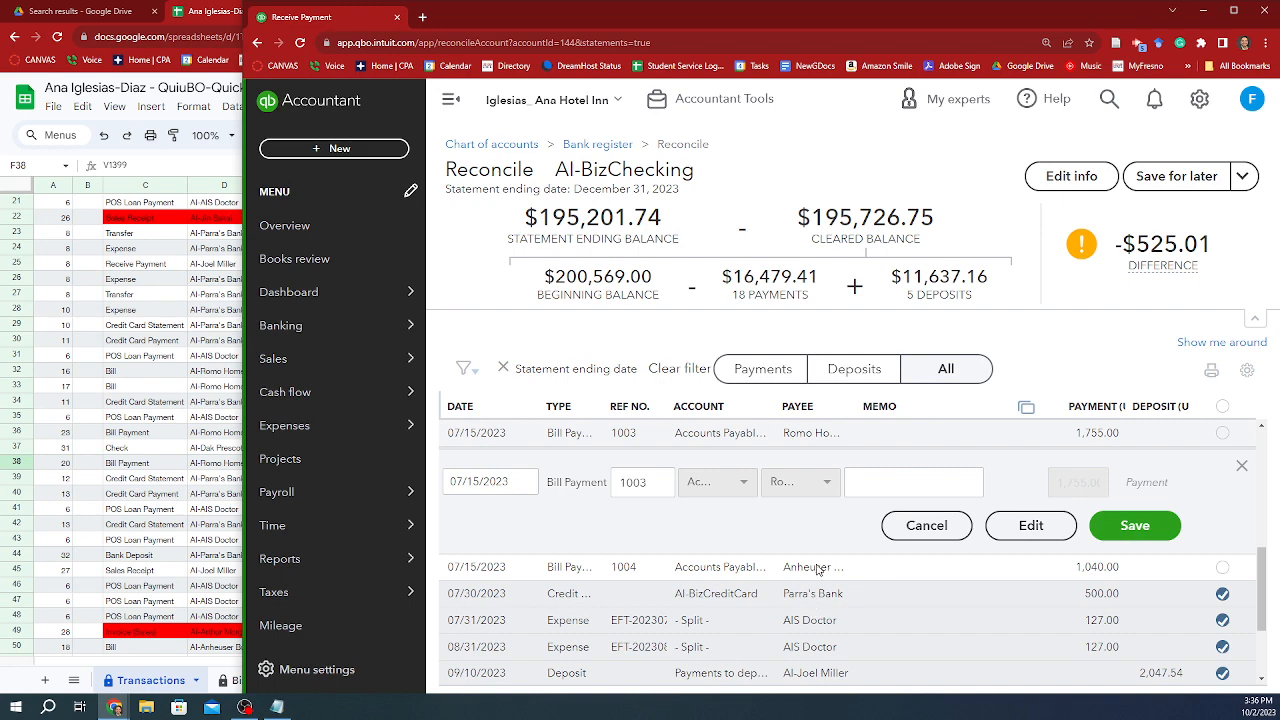
{"action": "left_click", "coordinate": [1003, 530]}
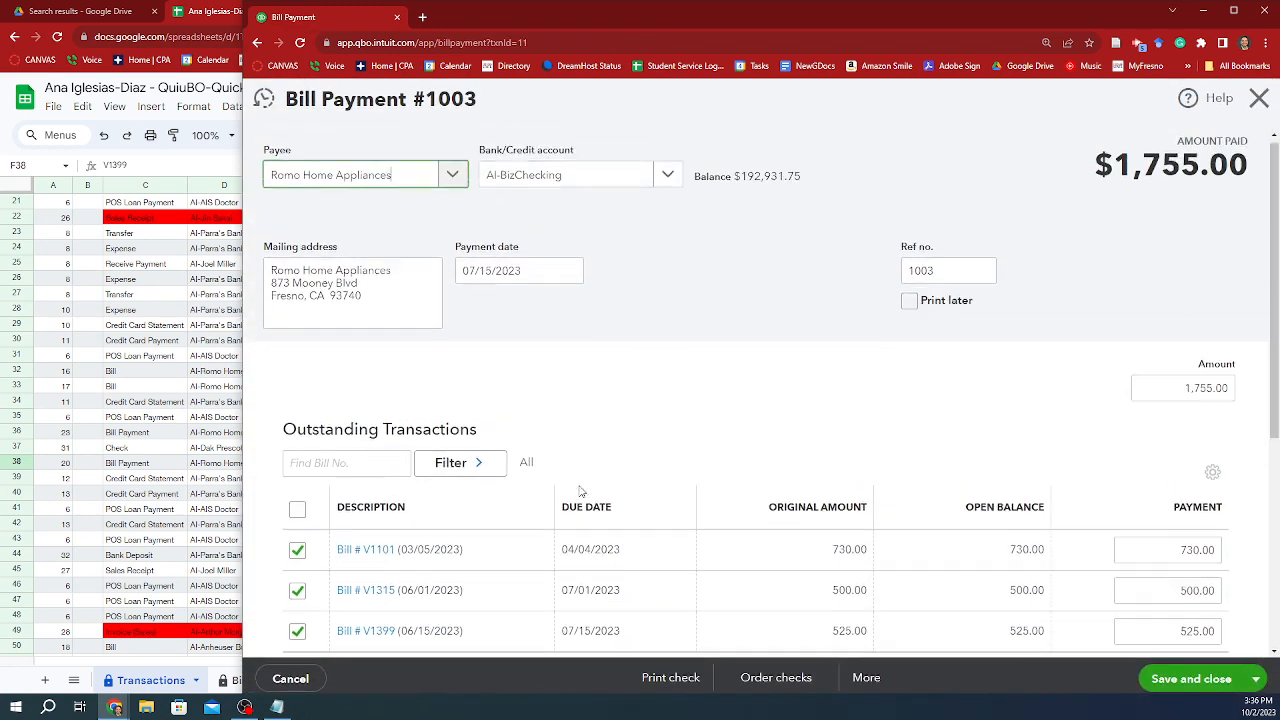
{"action": "scroll", "coordinate": [634, 451], "scroll_direction": "down", "scroll_amount": 2}
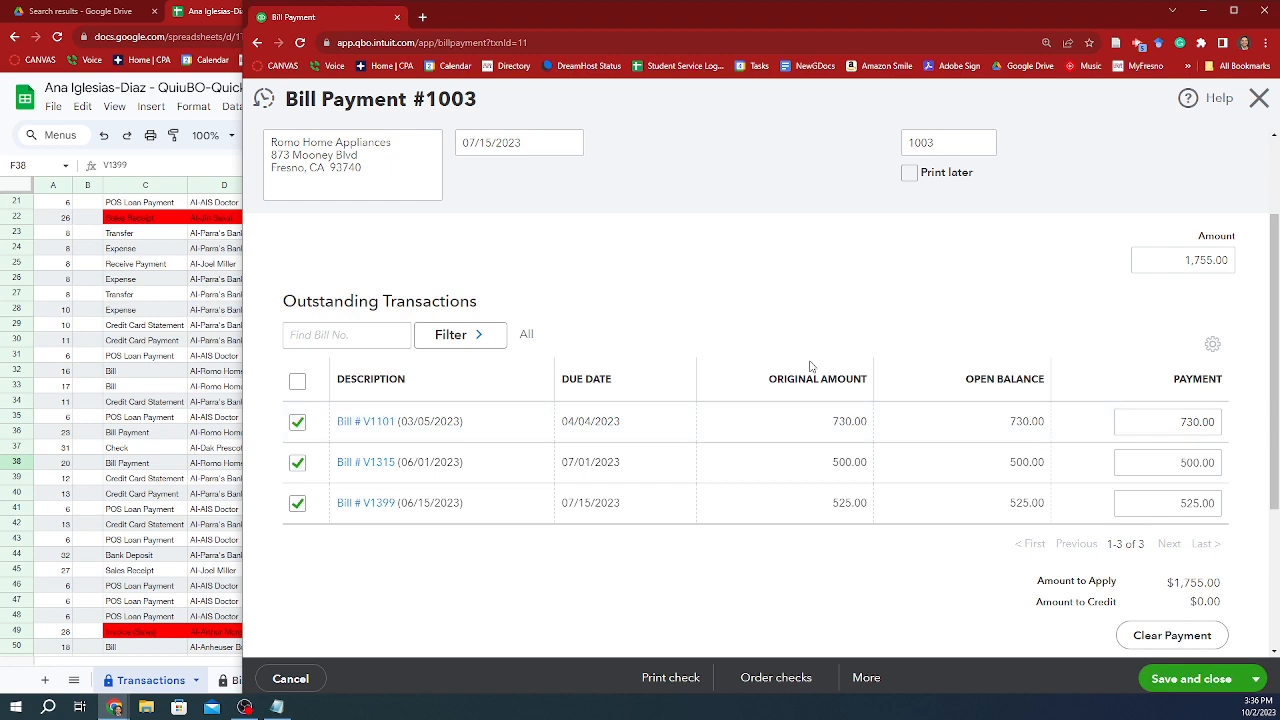
Step: Check the bills in payment 1003 against the Transactions sheet and the 7/15/2023 Romo Home Appliances row in the BizCheckingStatement sheet
{"action": "key", "text": "alt+Tab"}
{"action": "key", "text": "alt+Tab"}
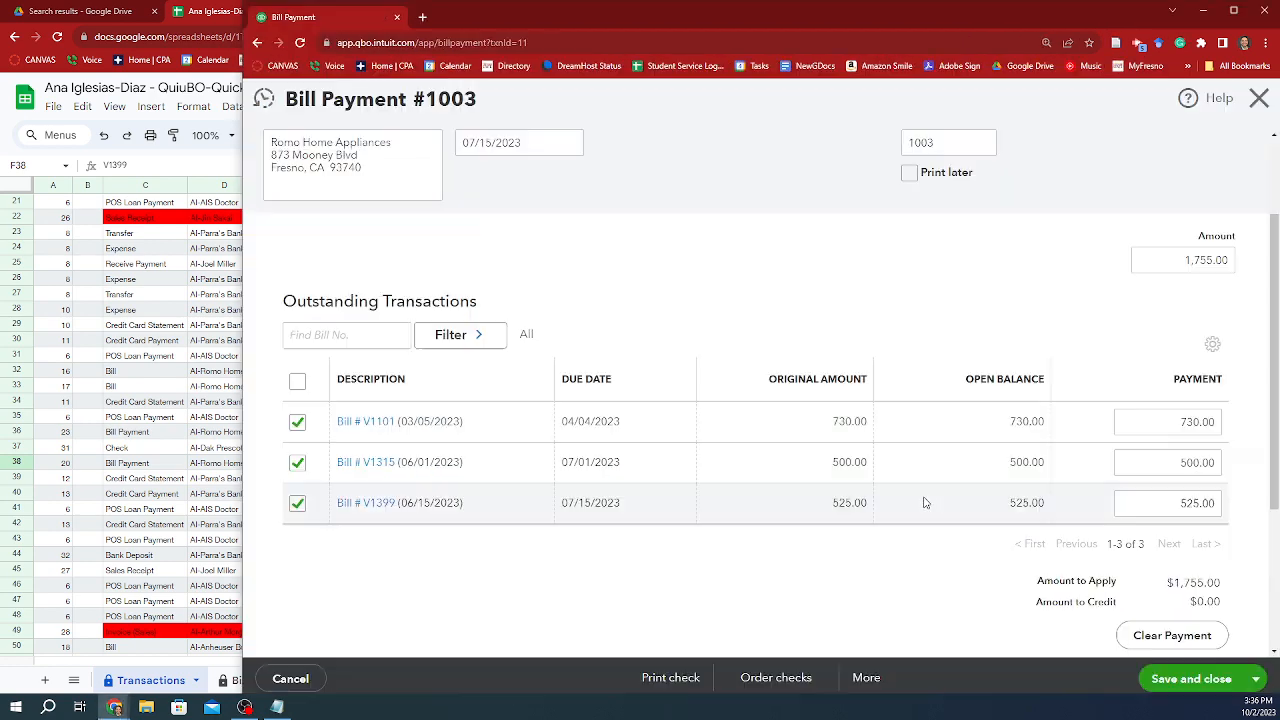
{"action": "key", "text": "alt+Tab"}
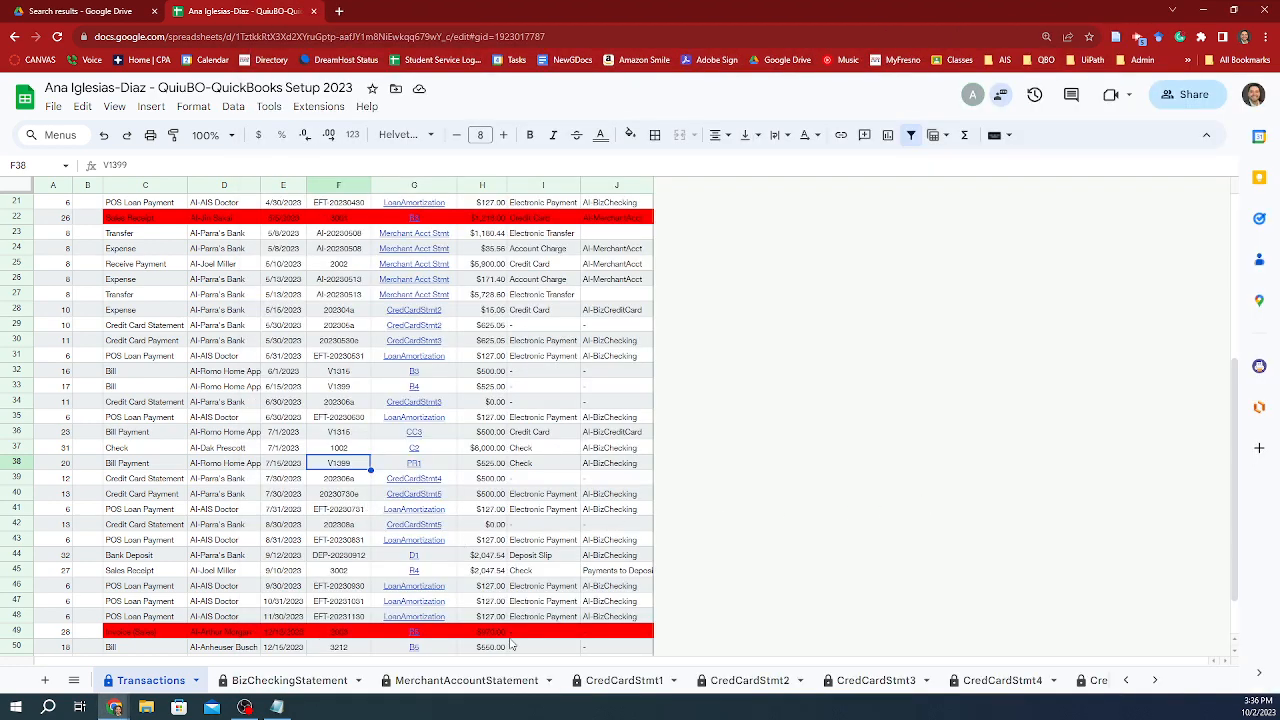
{"action": "left_click", "coordinate": [289, 680]}
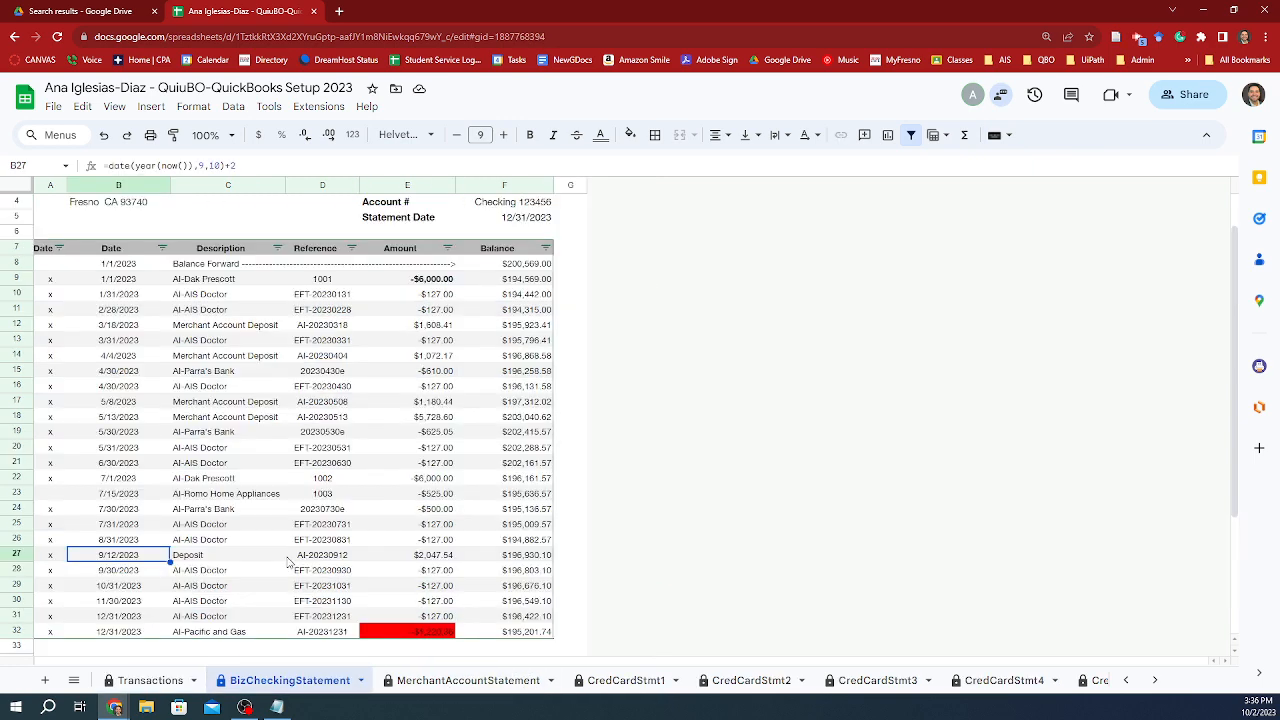
{"action": "left_click", "coordinate": [128, 495]}
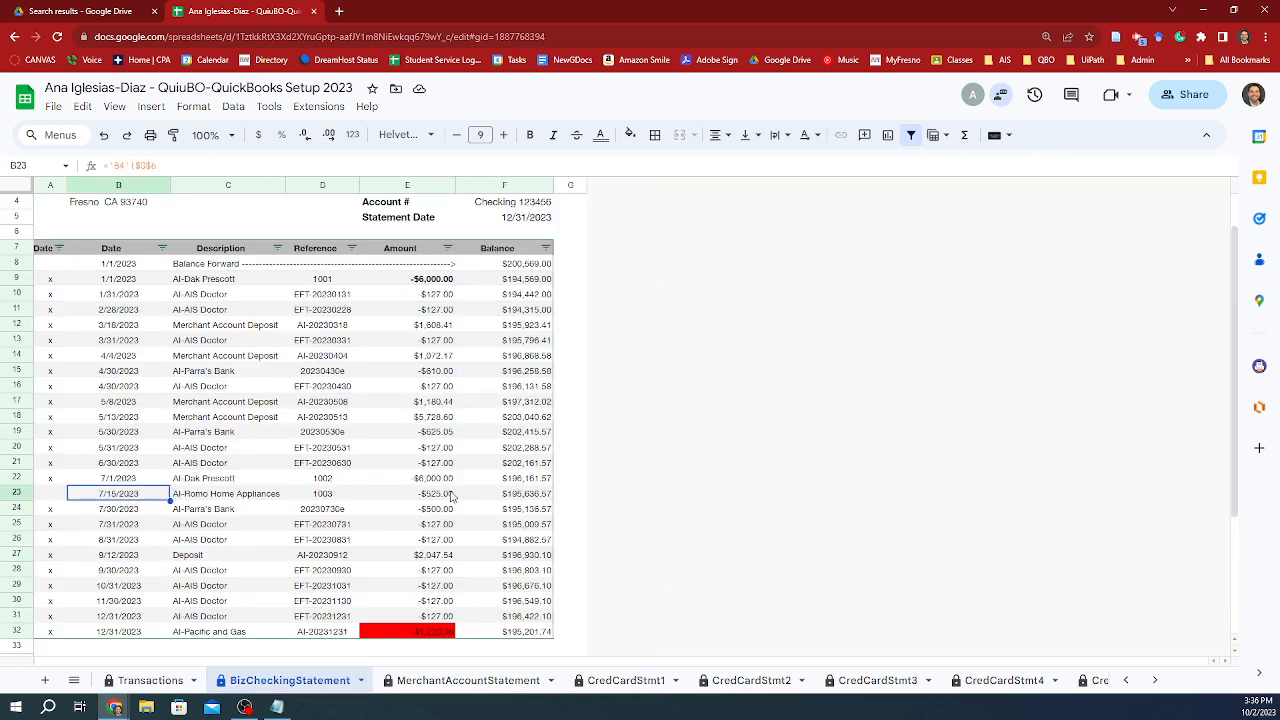
Step: Check the 7/15/2023 Romo Home Appliances row in the statement, and exclude bills V1101 and V1315 from QuickBooks bill payment 1003
{"action": "left_click", "coordinate": [451, 496]}
{"action": "left_click", "coordinate": [336, 497]}
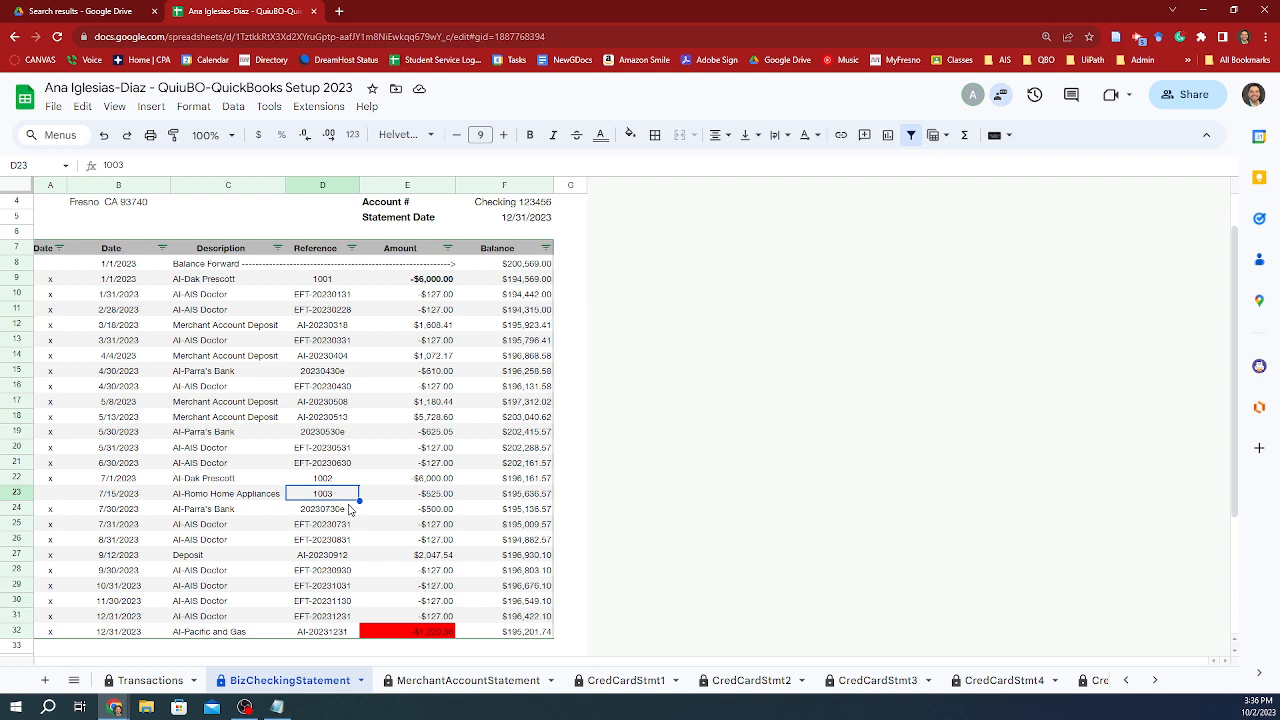
{"action": "key", "text": "alt+Tab"}
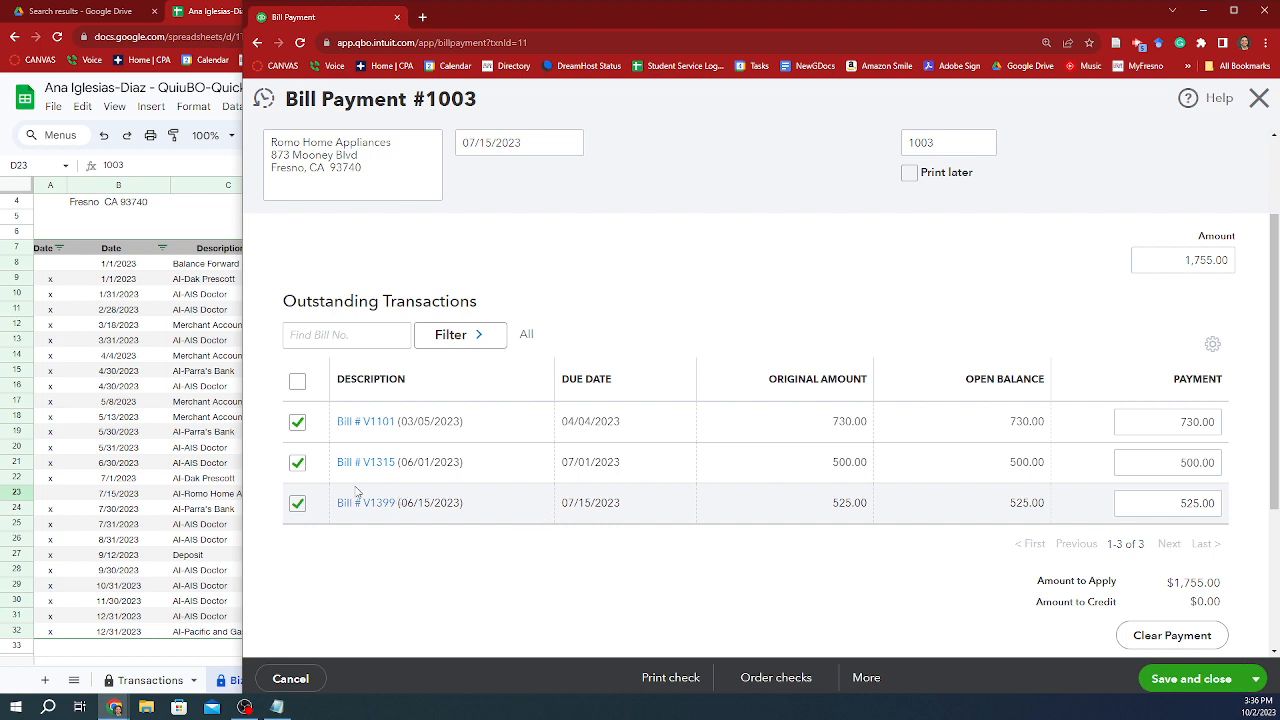
{"action": "left_click", "coordinate": [297, 462]}
{"action": "left_click", "coordinate": [297, 421]}
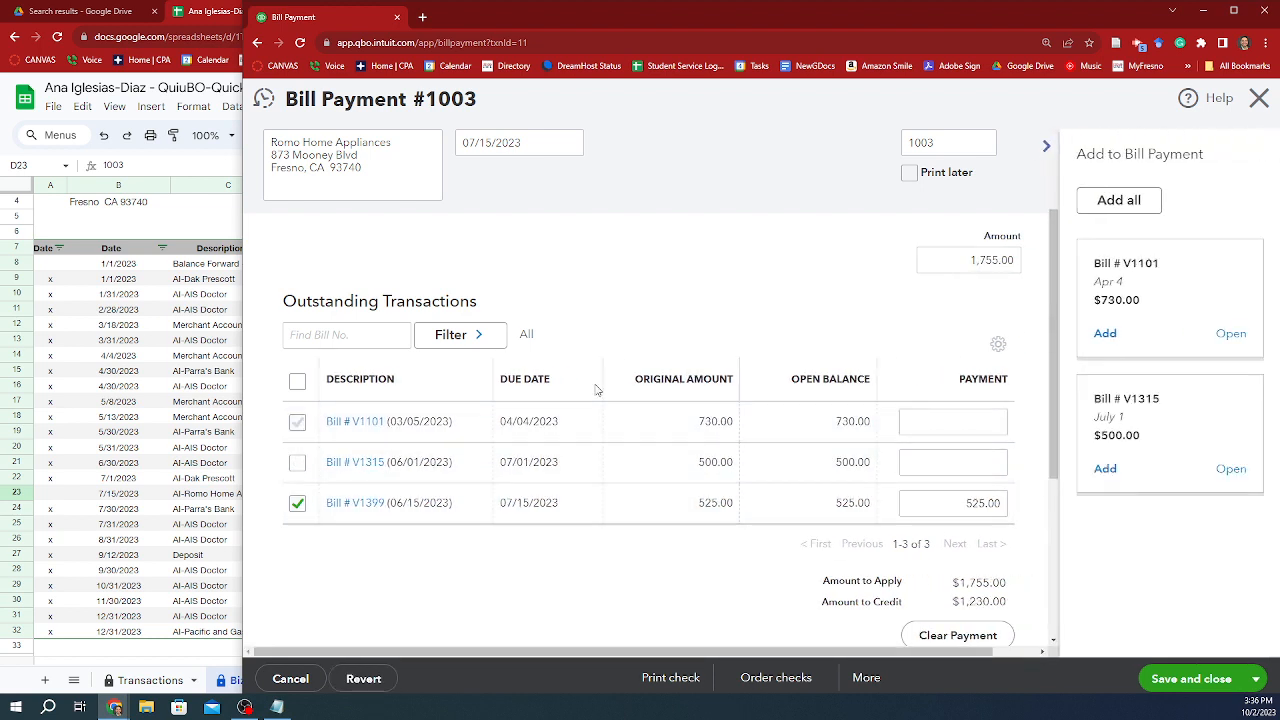
Step: Review bill payment 1003 and set its amount to 525.00
{"action": "scroll", "coordinate": [553, 467], "scroll_direction": "up", "scroll_amount": 2}
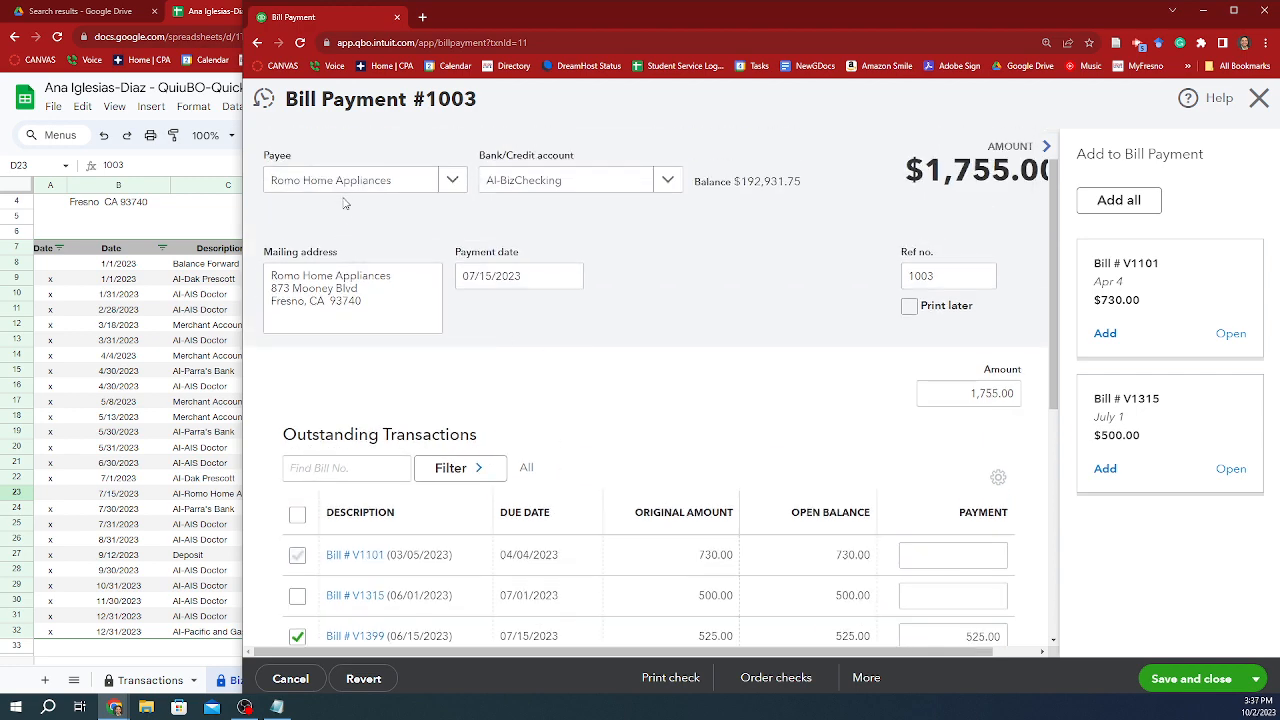
{"action": "scroll", "coordinate": [446, 421], "scroll_direction": "down", "scroll_amount": 4}
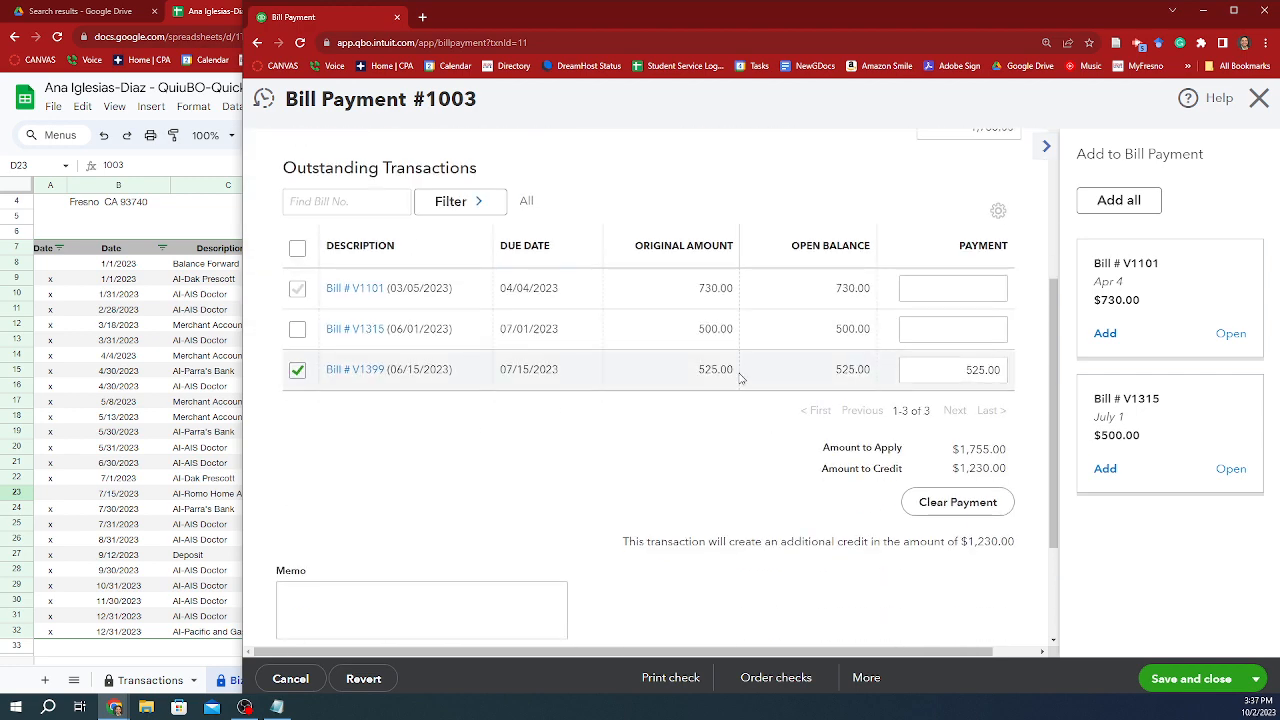
{"action": "scroll", "coordinate": [740, 372], "scroll_direction": "up", "scroll_amount": 3}
{"action": "left_click", "coordinate": [968, 326]}
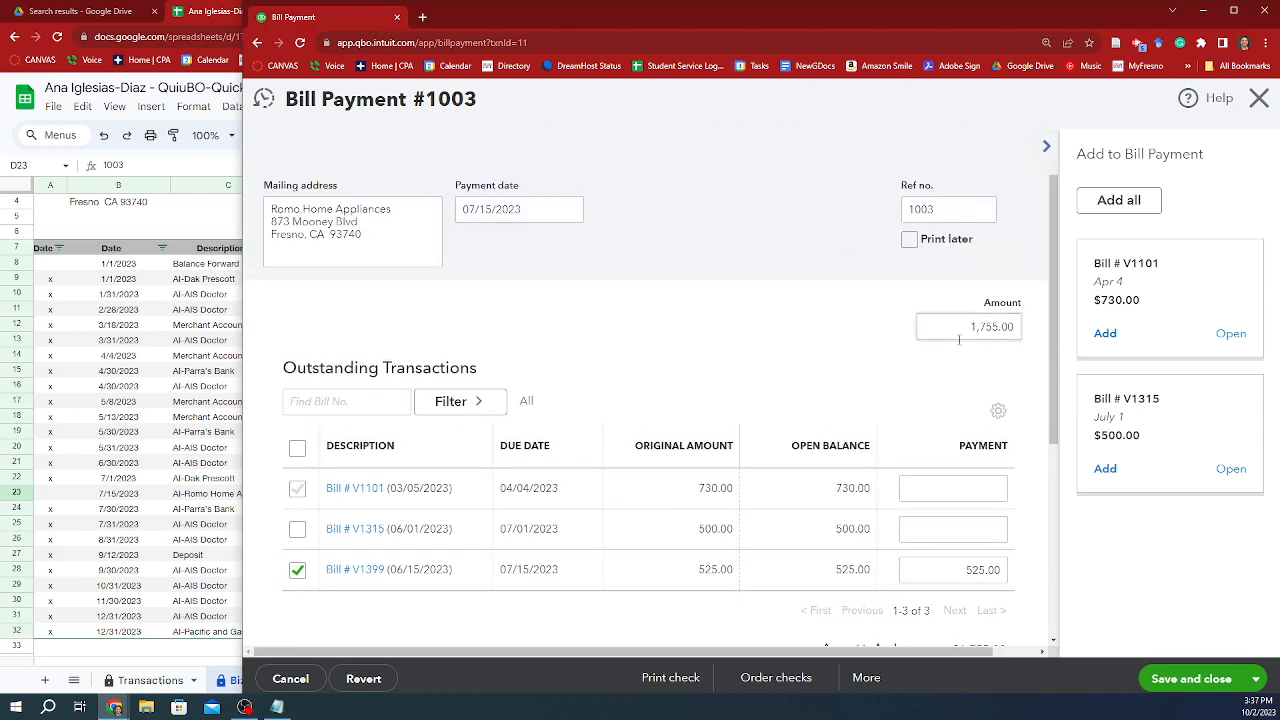
{"action": "type", "text": "525"}
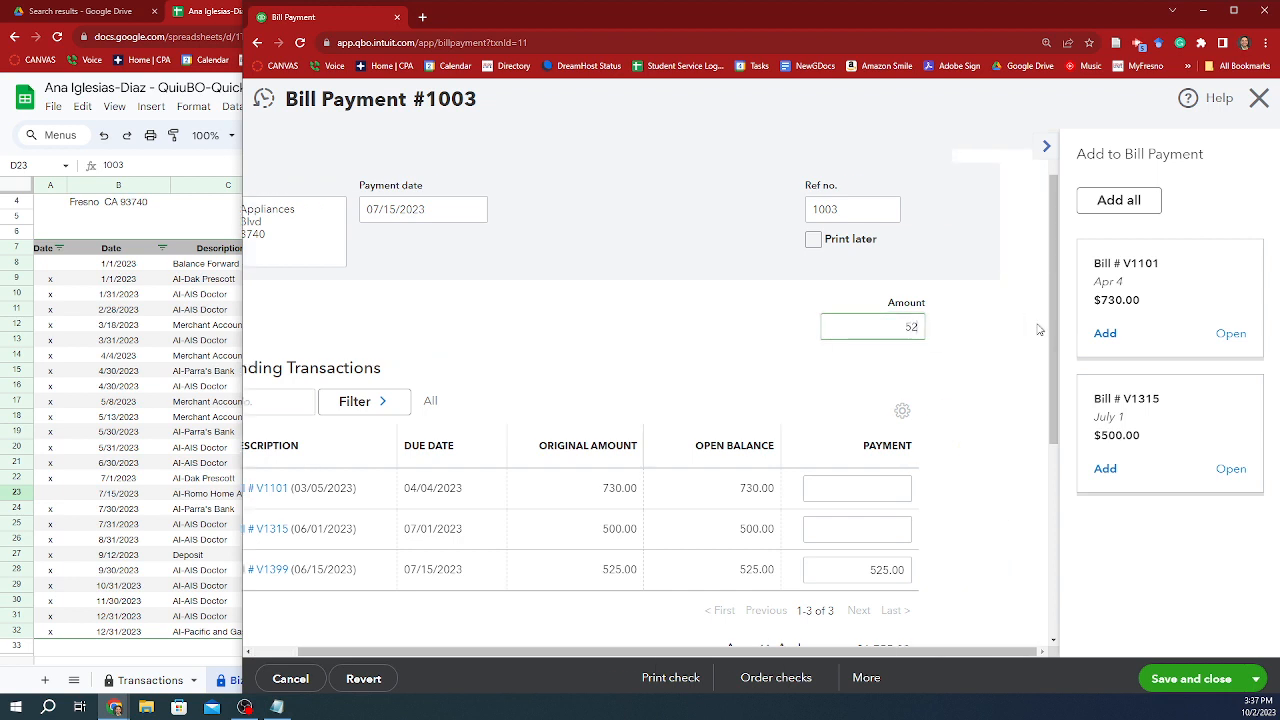
{"action": "key", "text": "Tab"}
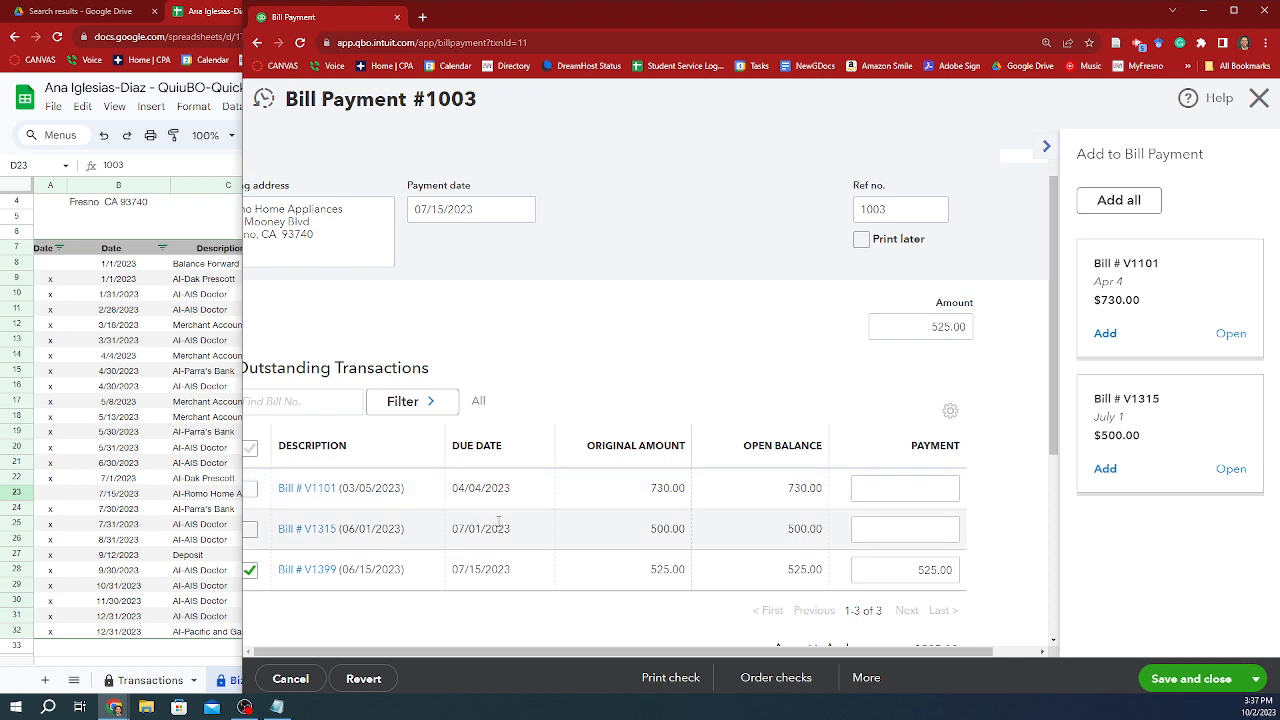
Step: Mark the 7/15/2023 Romo Home Appliances row in BizCheckingStatement with an x, and save bill payment 1003, accepting the change to linked transactions
{"action": "left_click", "coordinate": [1216, 688]}
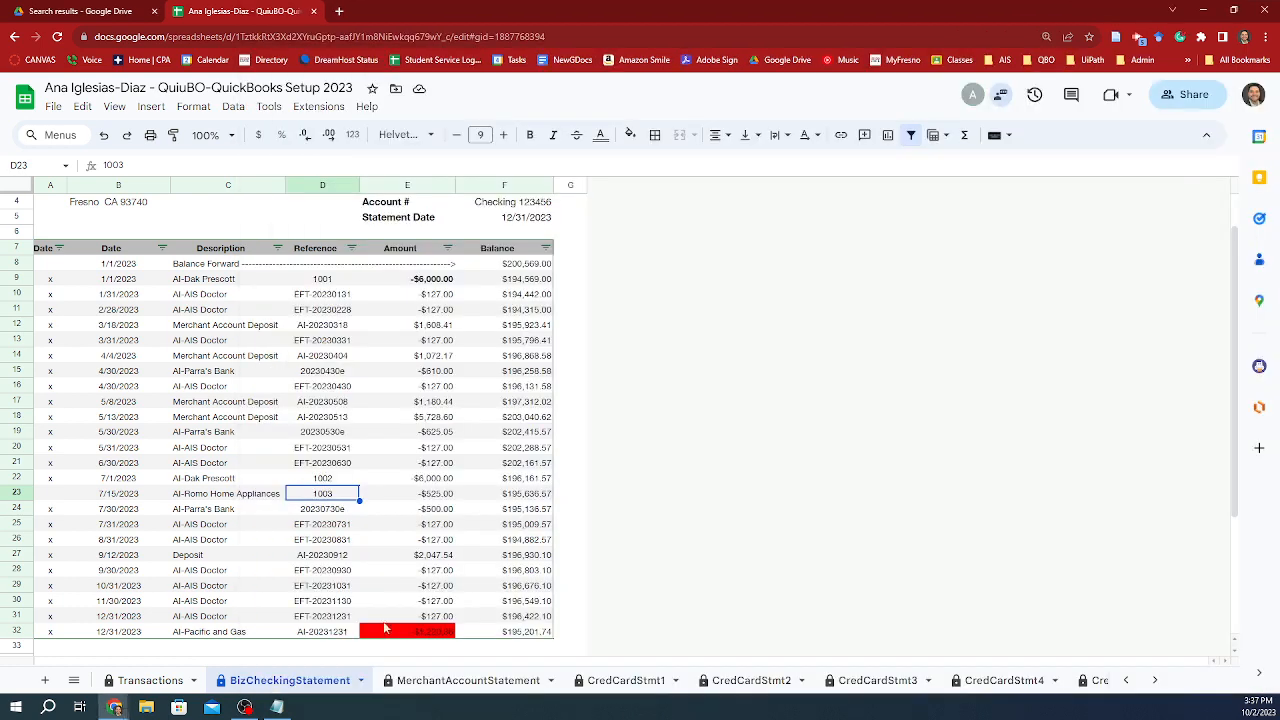
{"action": "left_click", "coordinate": [71, 497]}
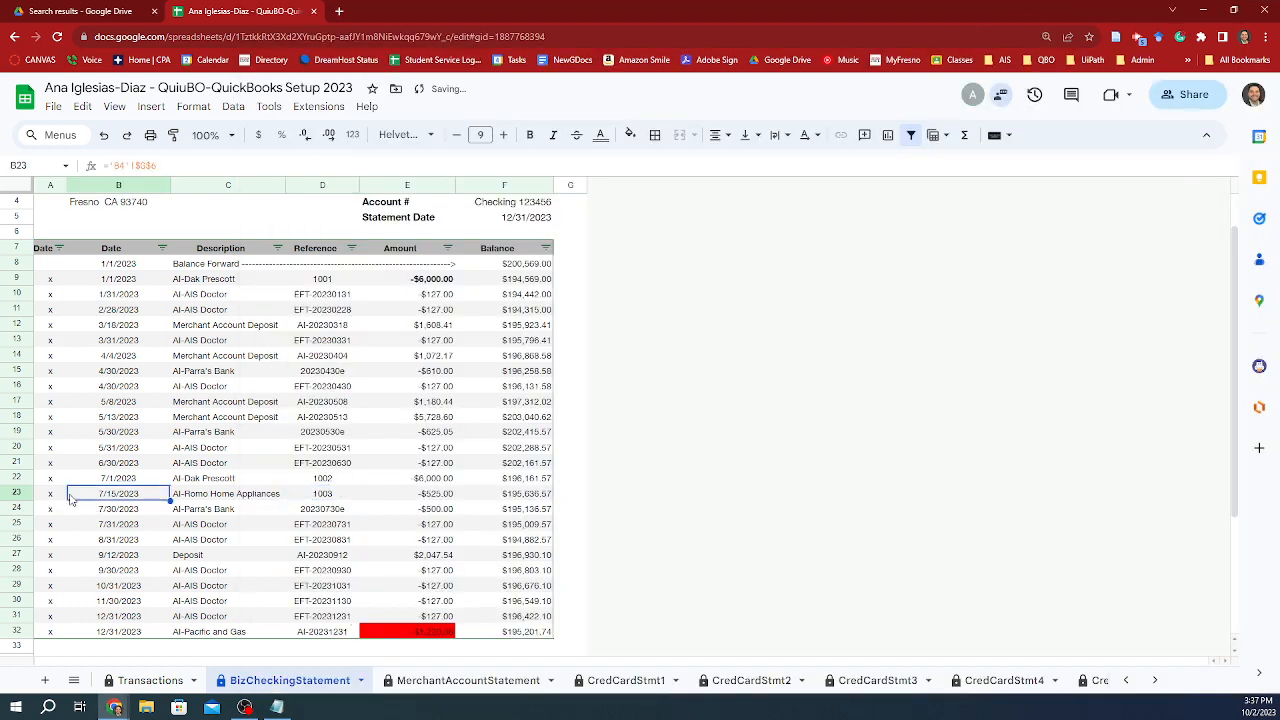
{"action": "key", "text": "alt+Tab"}
{"action": "left_click", "coordinate": [1178, 680]}
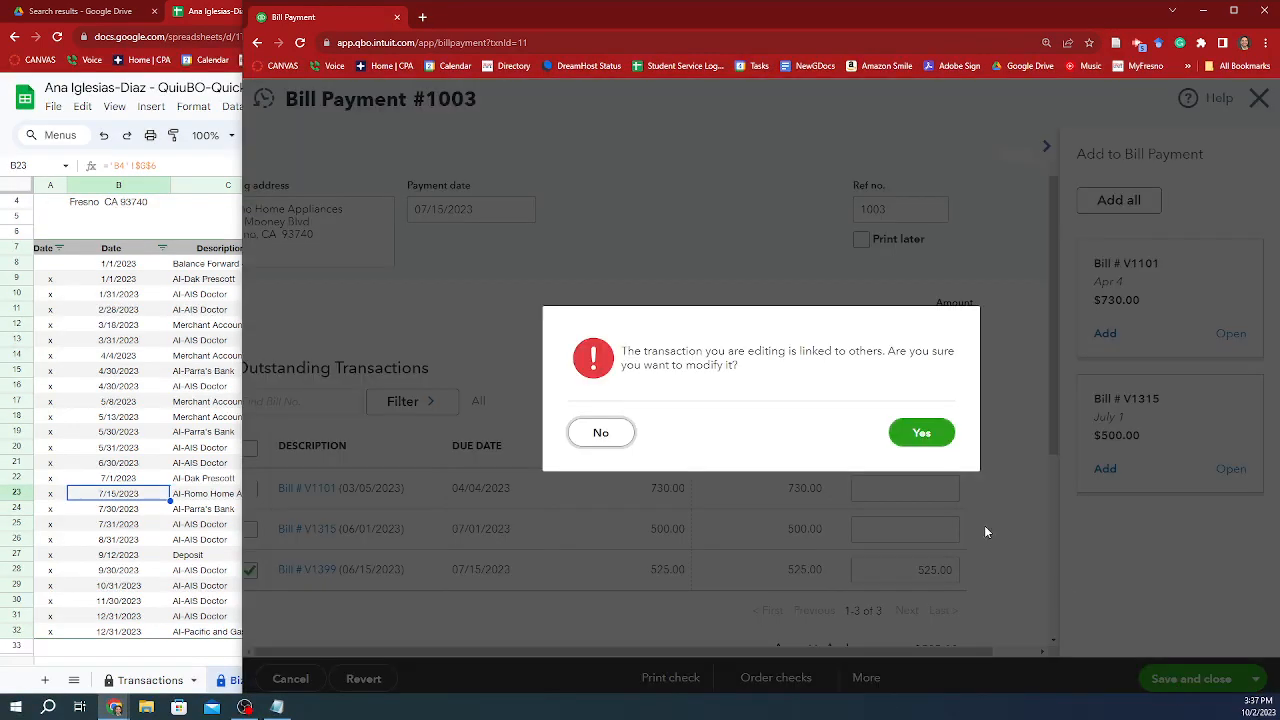
{"action": "left_click", "coordinate": [920, 446]}
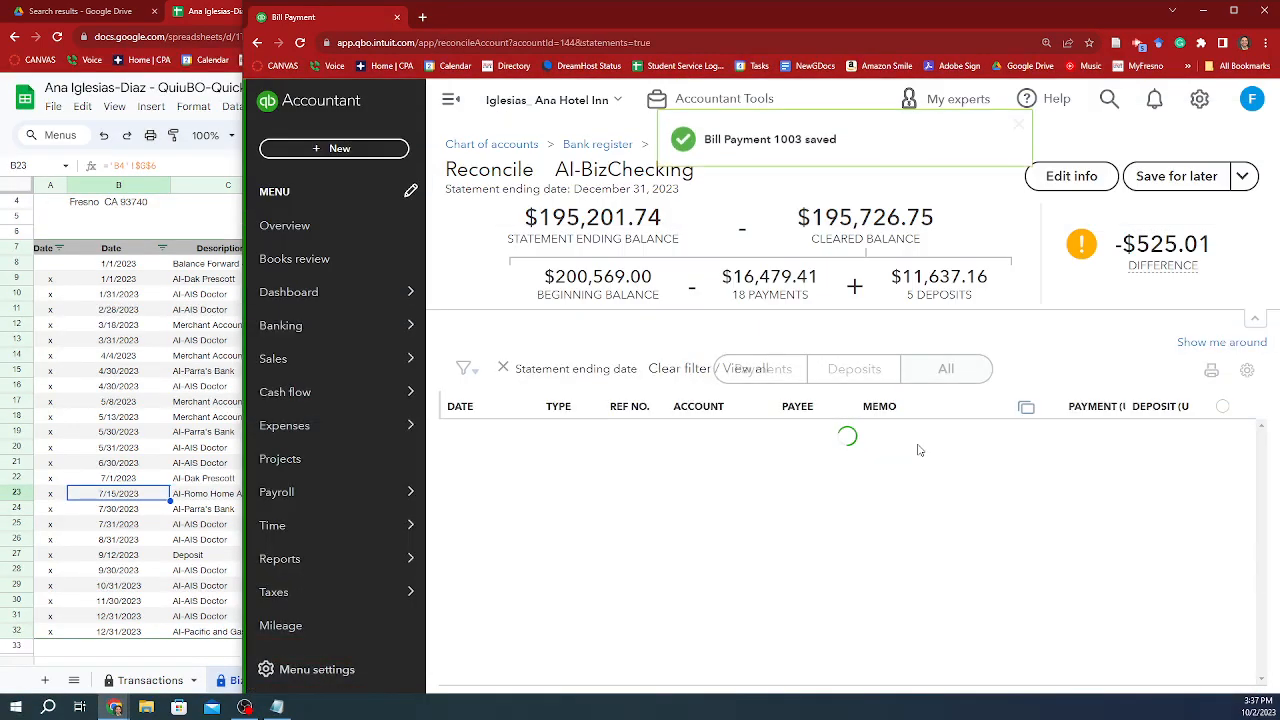
Step: Mark the 07/15/2023 Romo Home Appliances bill payment 1003 as cleared in the reconciliation
{"action": "scroll", "coordinate": [1035, 595], "scroll_direction": "down", "scroll_amount": 5}
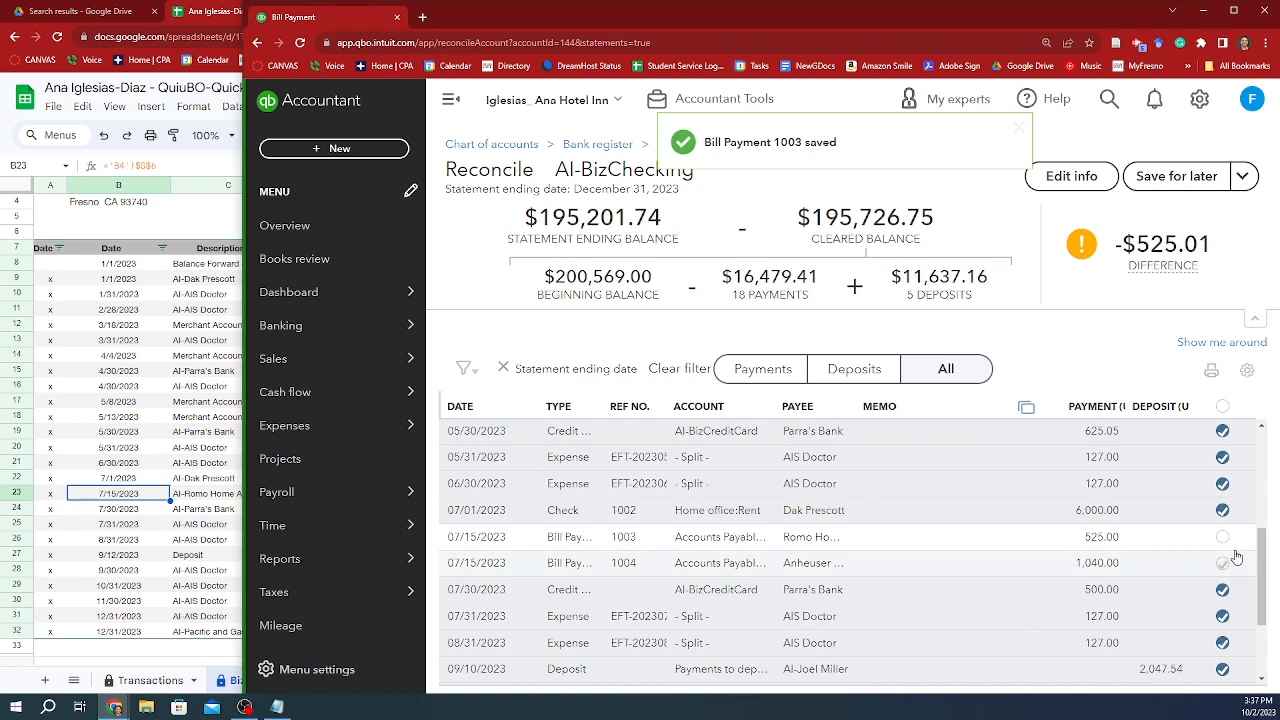
{"action": "left_click", "coordinate": [1224, 538]}
{"action": "scroll", "coordinate": [1207, 555], "scroll_direction": "down", "scroll_amount": 3}
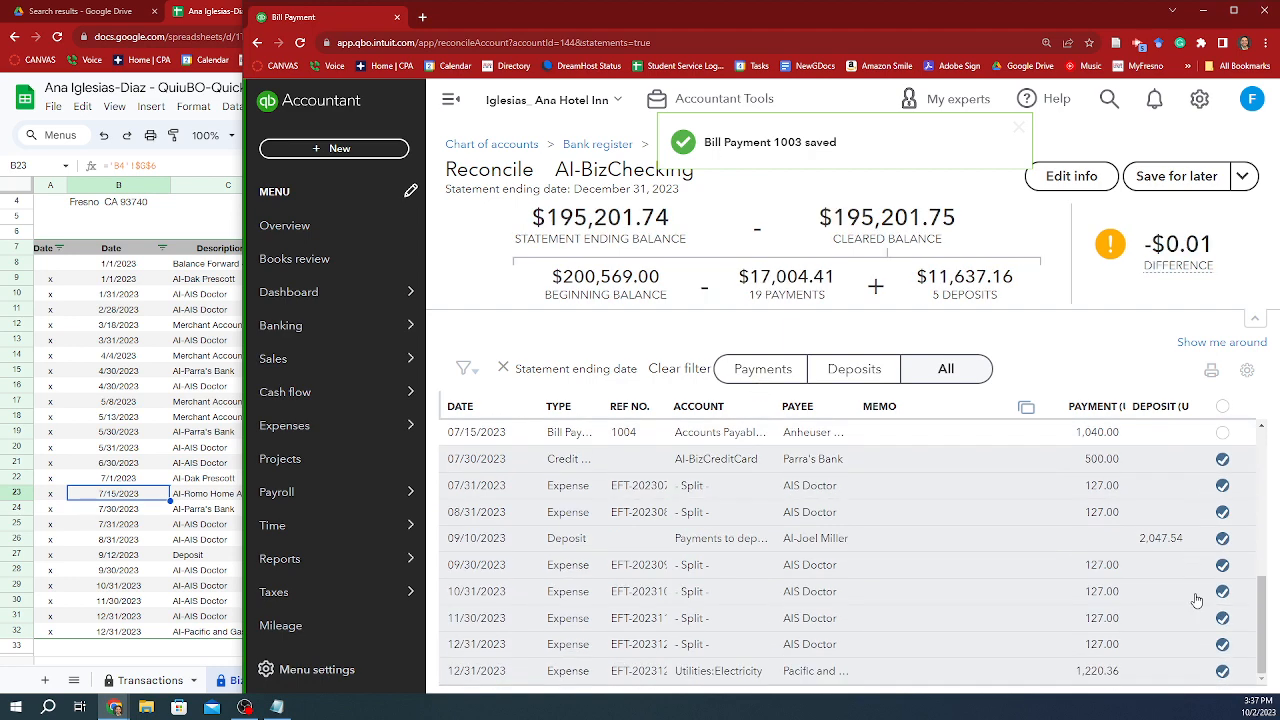
{"action": "scroll", "coordinate": [1197, 600], "scroll_direction": "up", "scroll_amount": 6}
Step: Open the uncleared 07/15/2023 Anheuser Busch bill payment 1004 from the reconciliation for full editing
{"action": "scroll", "coordinate": [1190, 612], "scroll_direction": "down", "scroll_amount": 5}
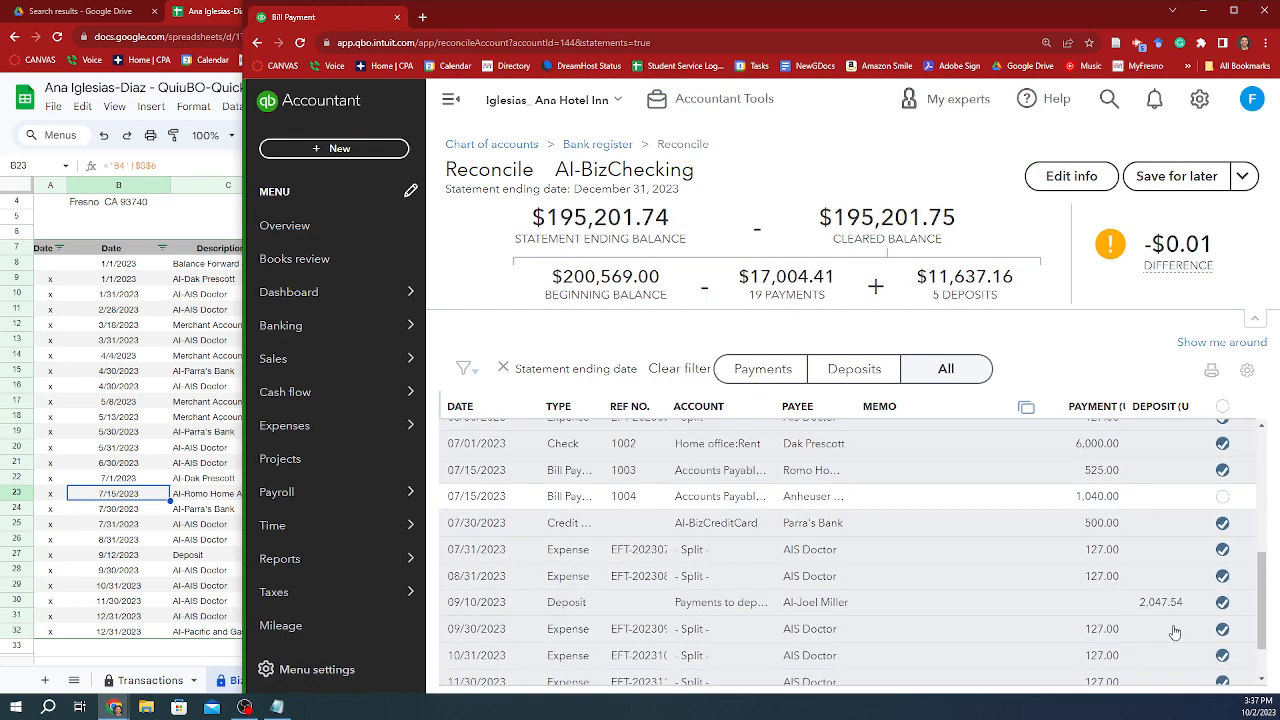
{"action": "left_click", "coordinate": [1127, 509]}
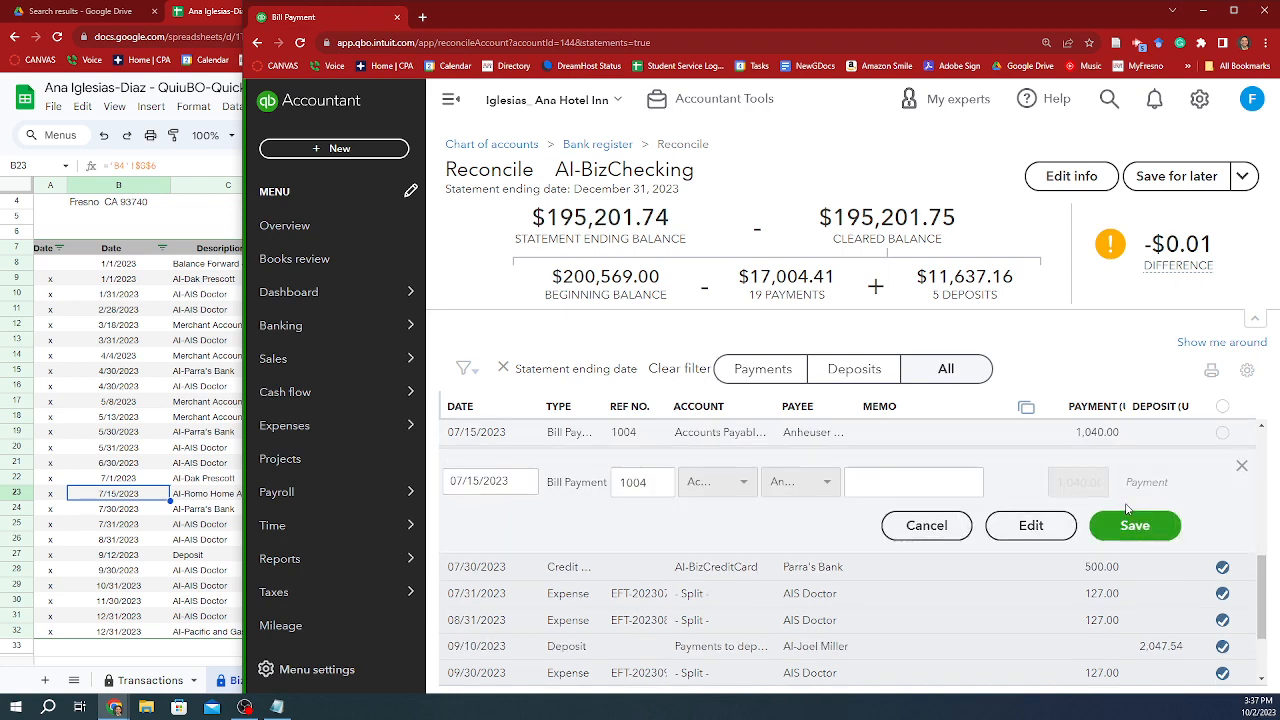
{"action": "left_click", "coordinate": [1024, 525]}
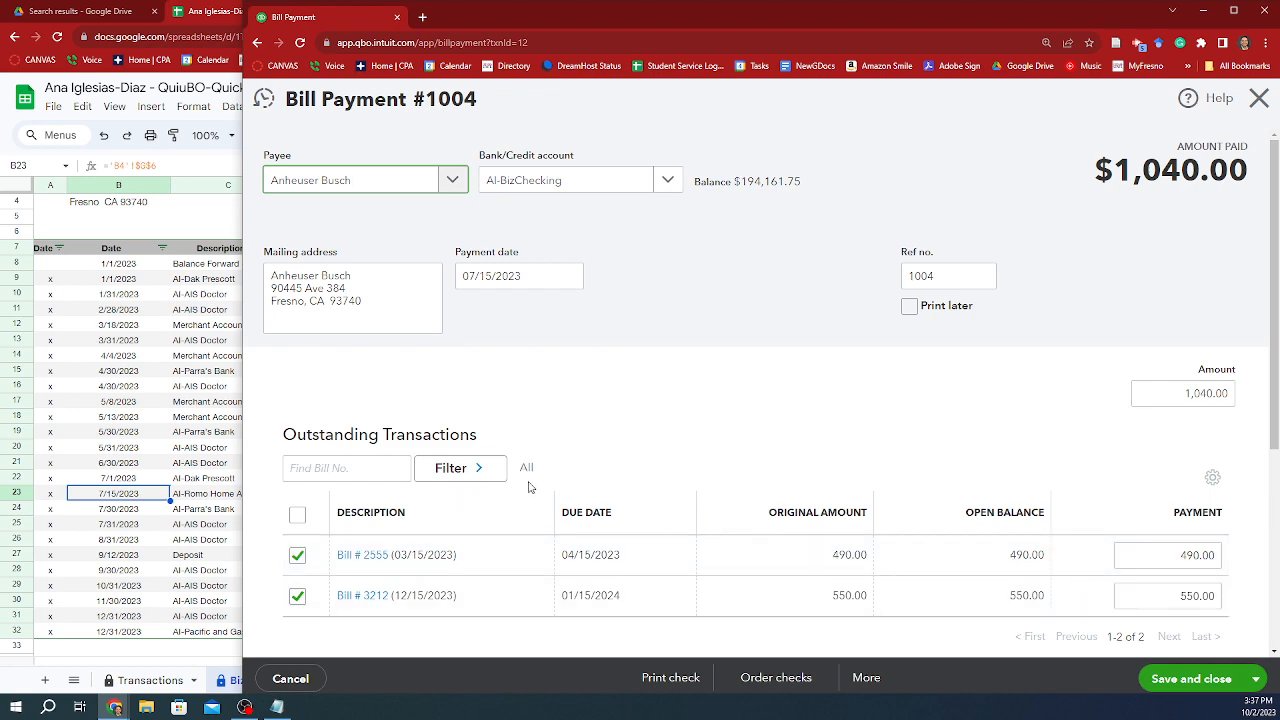
Step: Switch to the Google Sheets workbook and search the Transactions sheet for the amount 490
{"action": "left_click", "coordinate": [165, 437]}
{"action": "key", "text": "ctrl+f"}
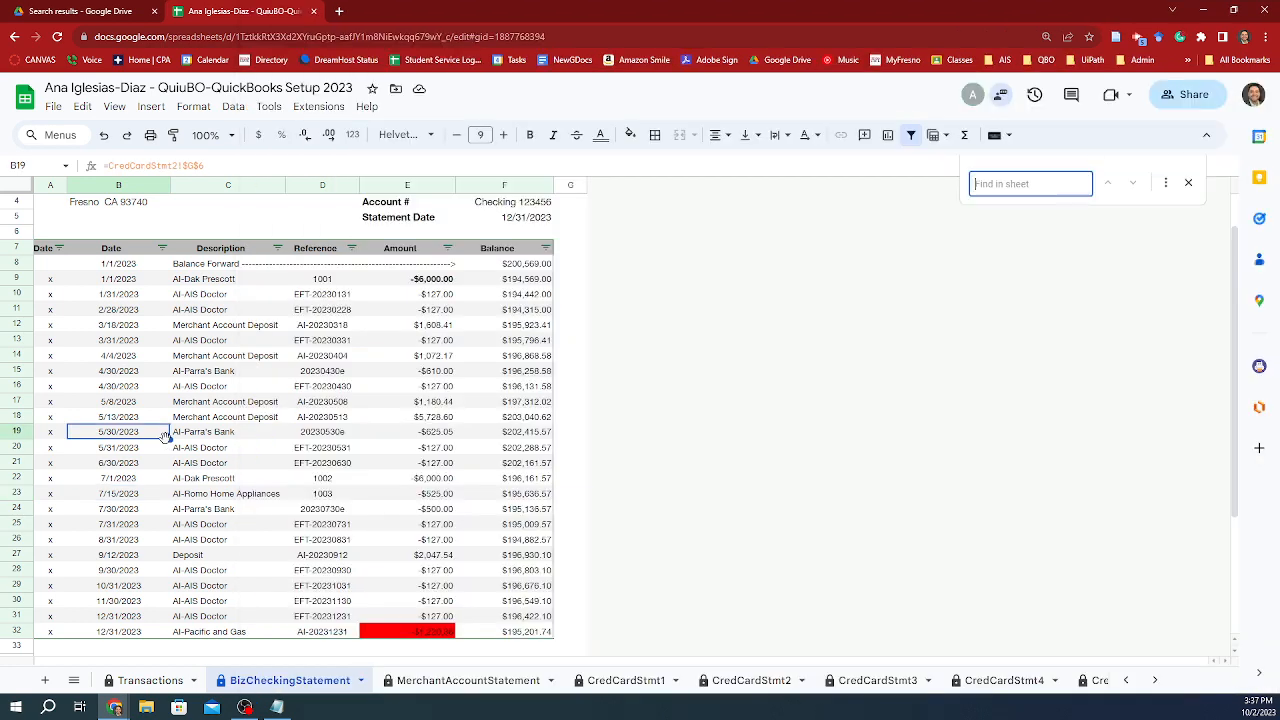
{"action": "type", "text": "490"}
{"action": "left_click", "coordinate": [150, 680]}
{"action": "left_click", "coordinate": [239, 480]}
{"action": "key", "text": "ctrl+f"}
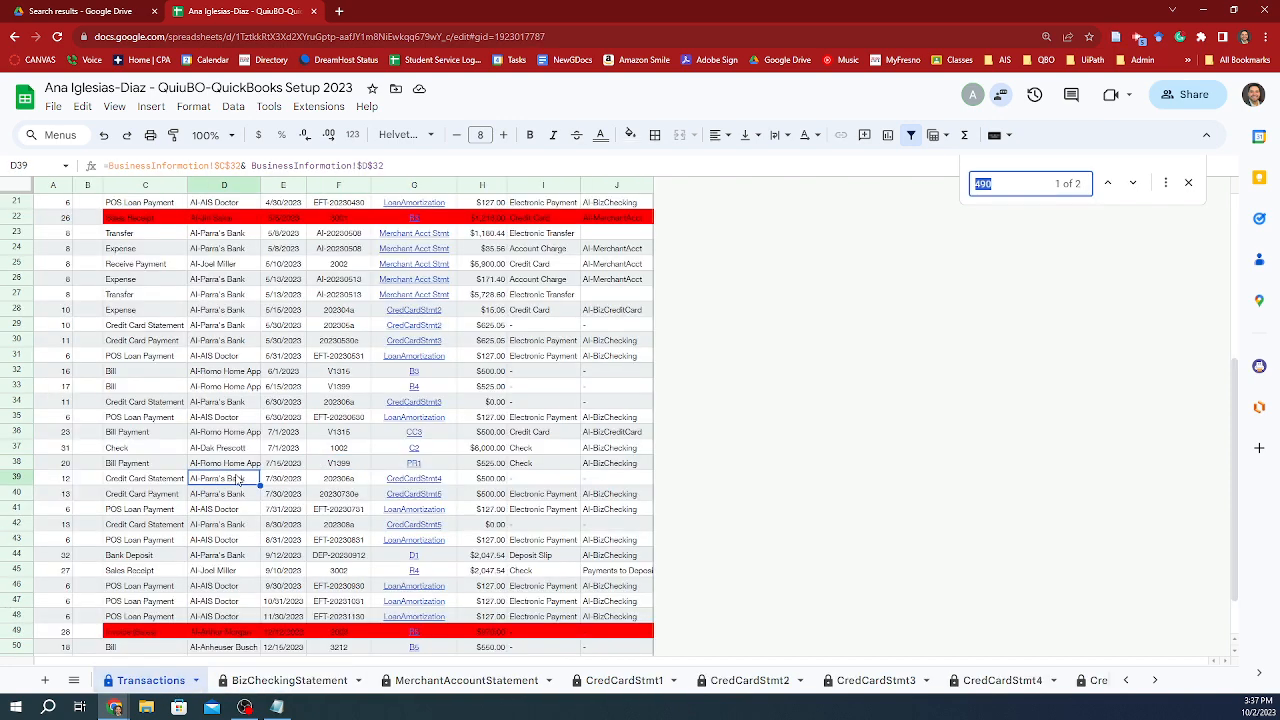
{"action": "type", "text": "490"}
{"action": "key", "text": "Return"}
{"action": "key", "text": "Return"}
{"action": "key", "text": "Return"}
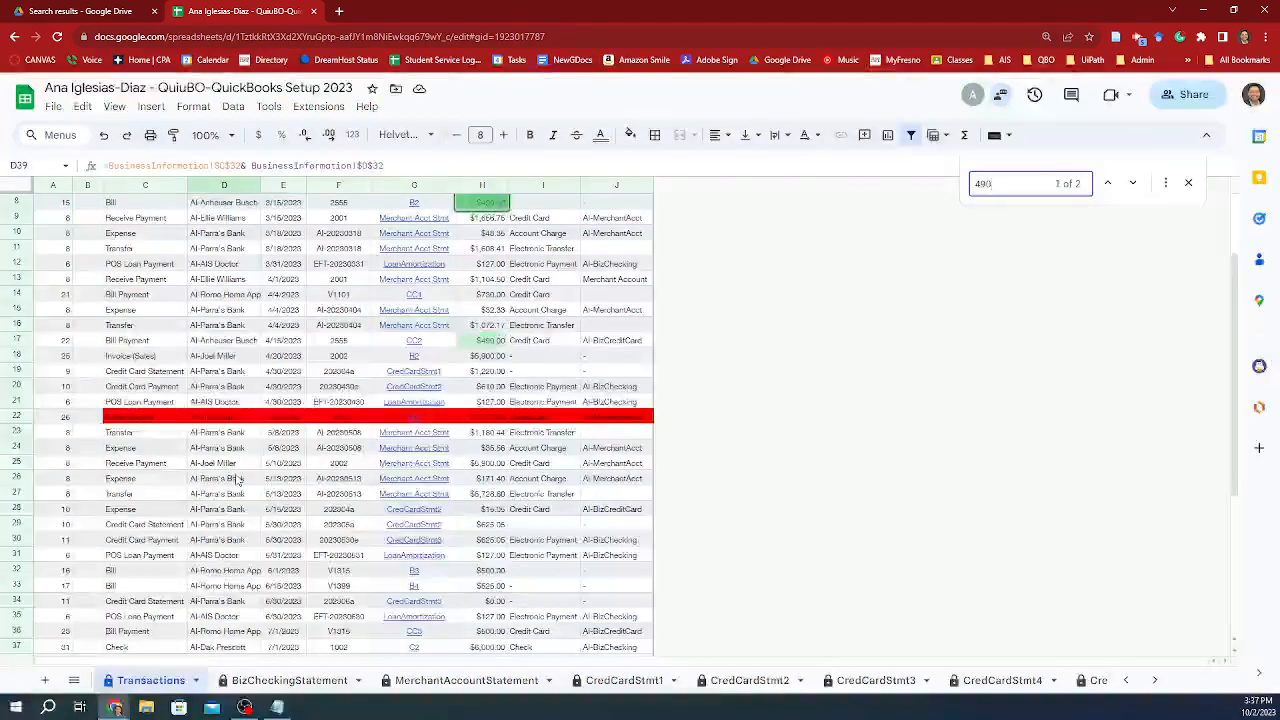
Step: Bold the payment method and account cells of the 4/15/2023 Anheuser Busch bill payment in the Transactions sheet
{"action": "left_click", "coordinate": [530, 342]}
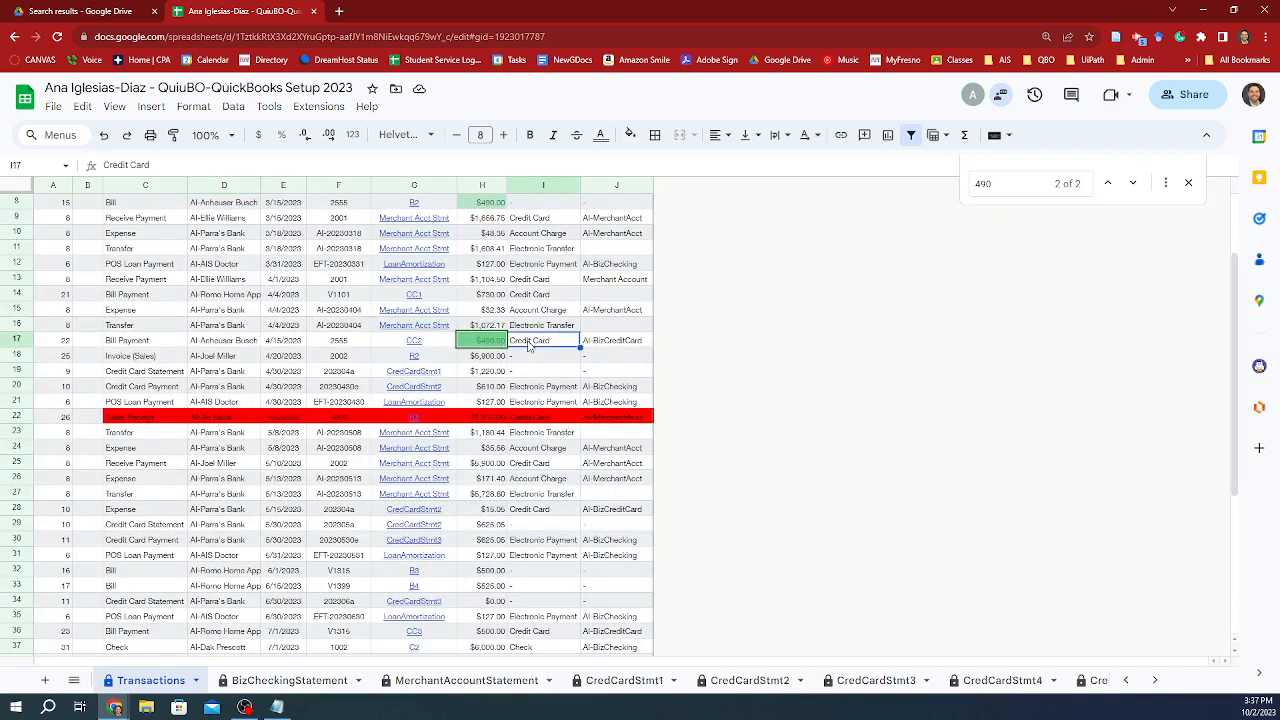
{"action": "key", "text": "shift+Right"}
{"action": "key", "text": "ctrl+b"}
{"action": "key", "text": "Return"}
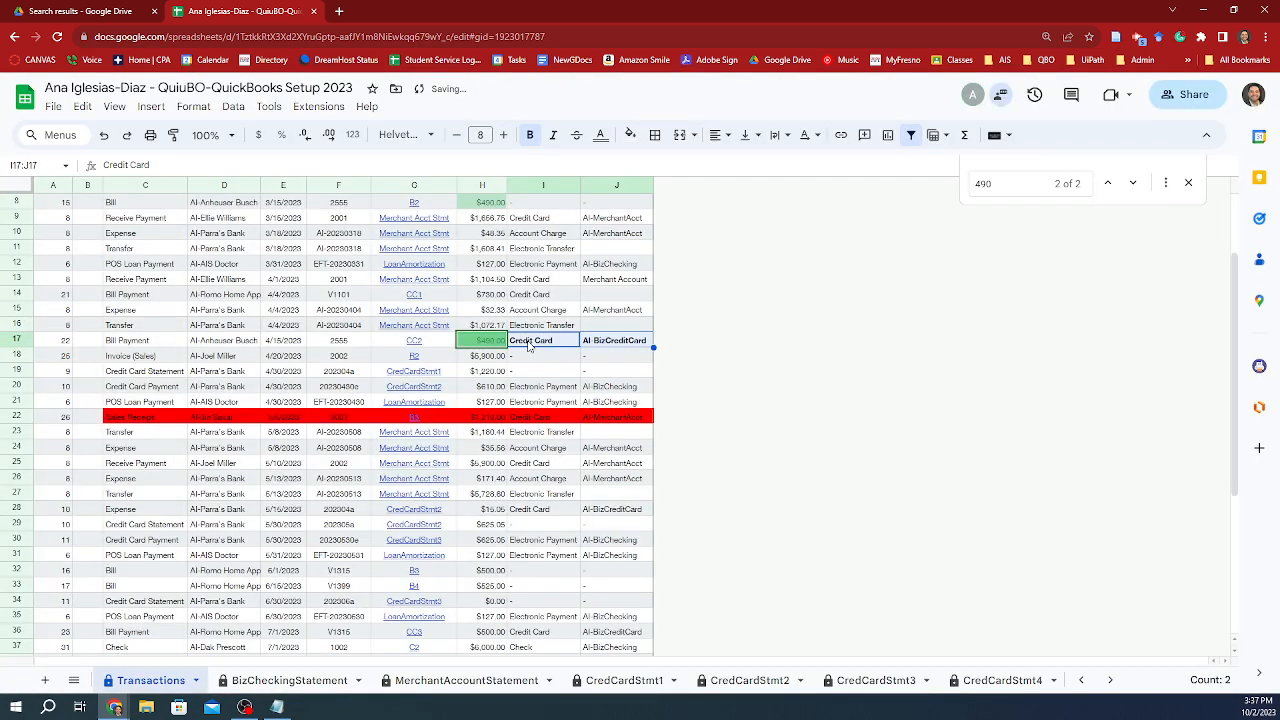
{"action": "key", "text": "Left"}
Step: Switch to QuickBooks, change the Anheuser Busch bill payment's account to AI-BizCreditCard, and check the payment's row in the Transactions sheet
{"action": "key", "text": "alt+Tab"}
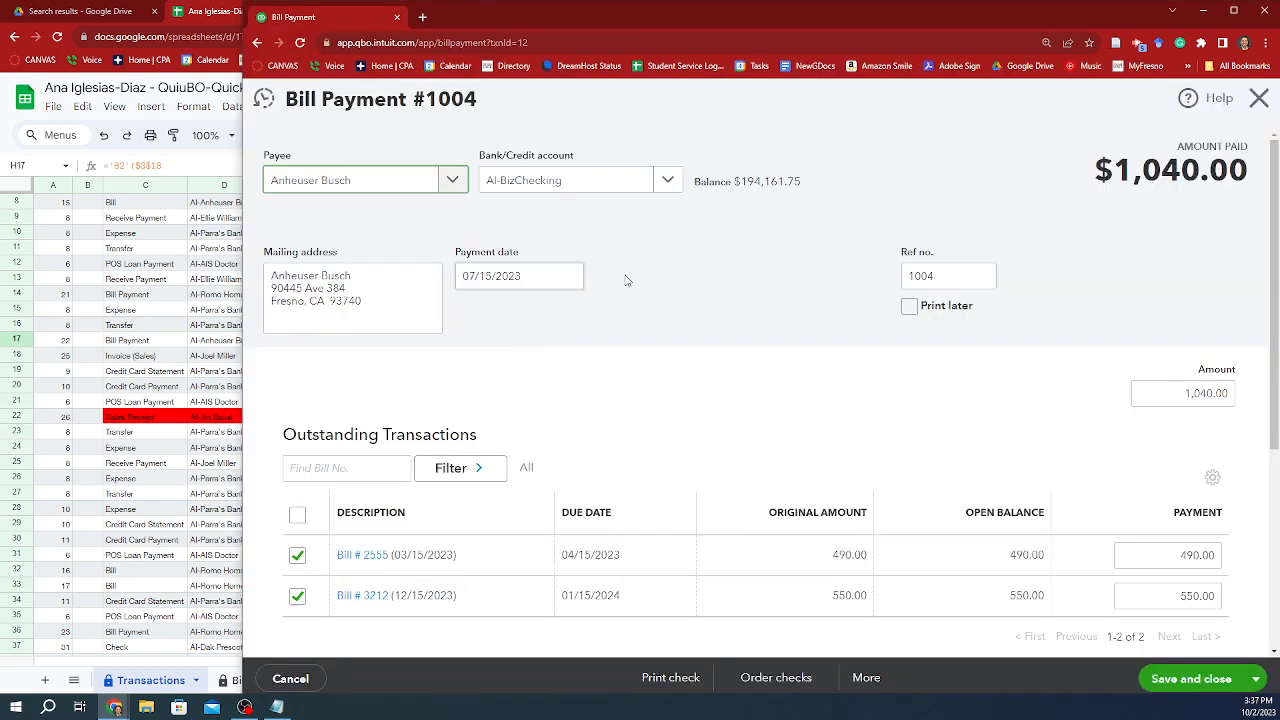
{"action": "left_click", "coordinate": [602, 189]}
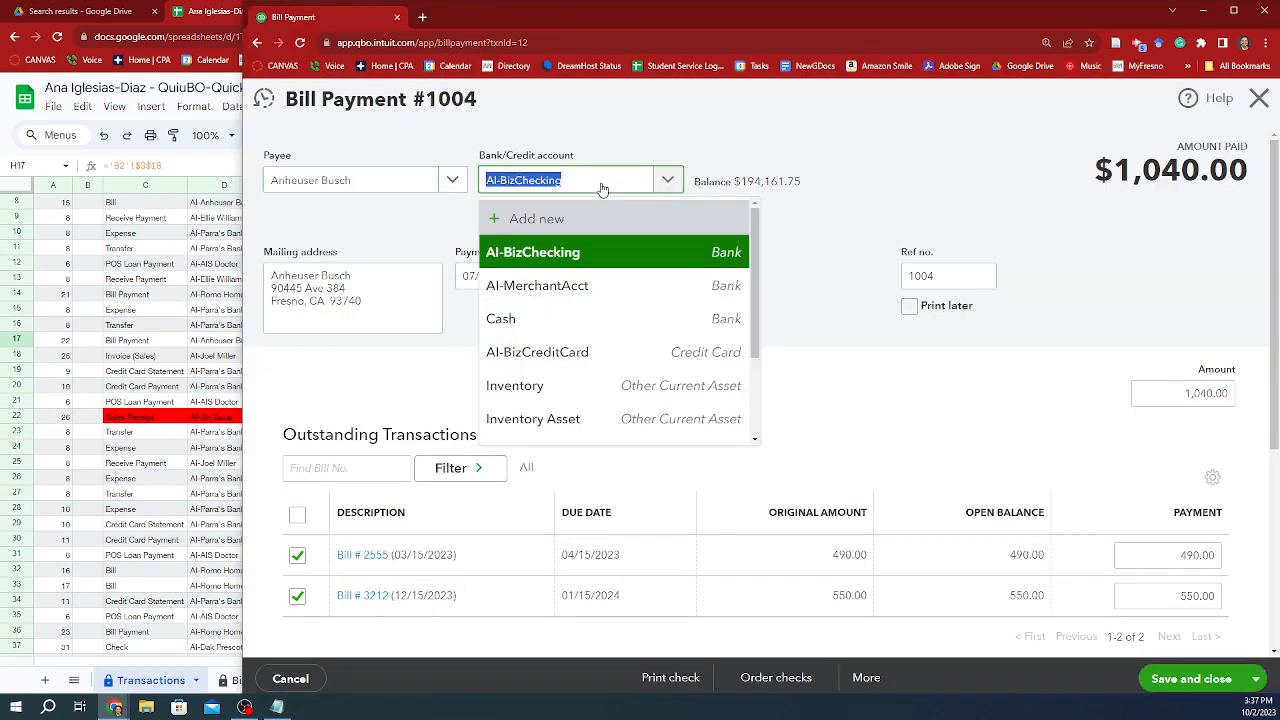
{"action": "left_click", "coordinate": [576, 352]}
{"action": "key", "text": "alt+Tab"}
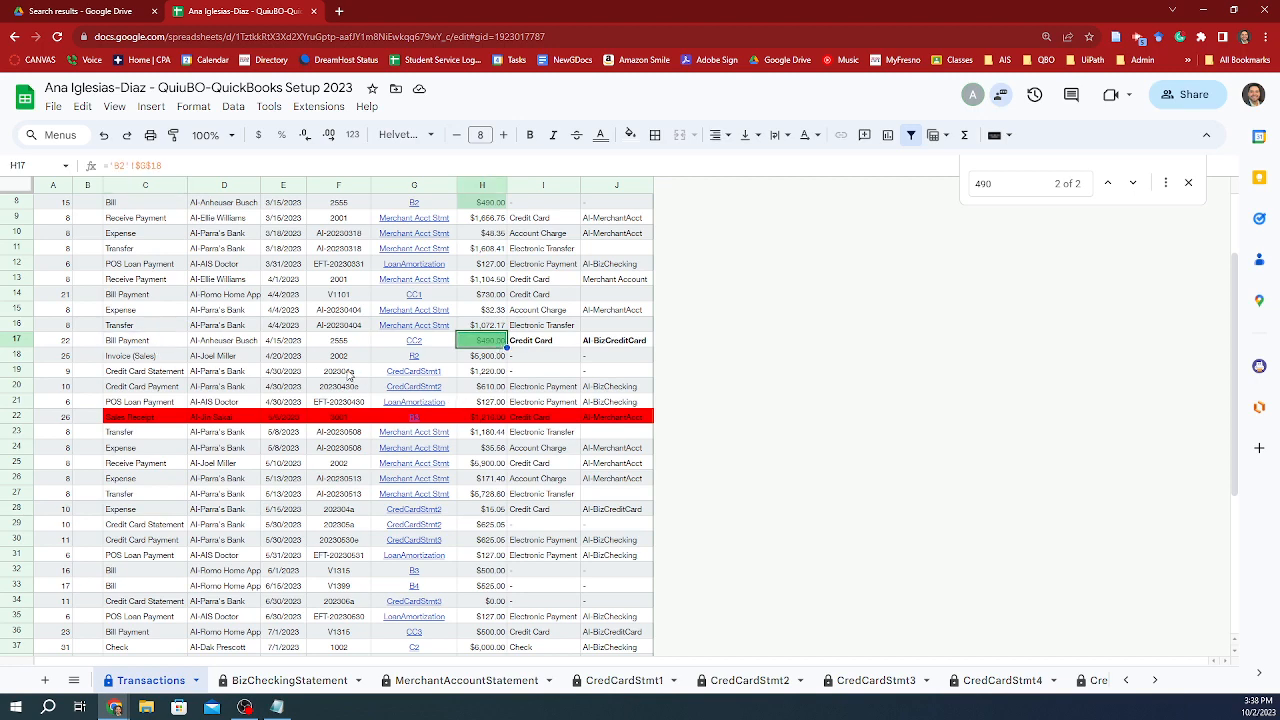
Step: Set the payment date of the Anheuser Busch bill payment to 4/15/2023
{"action": "key", "text": "alt+Tab"}
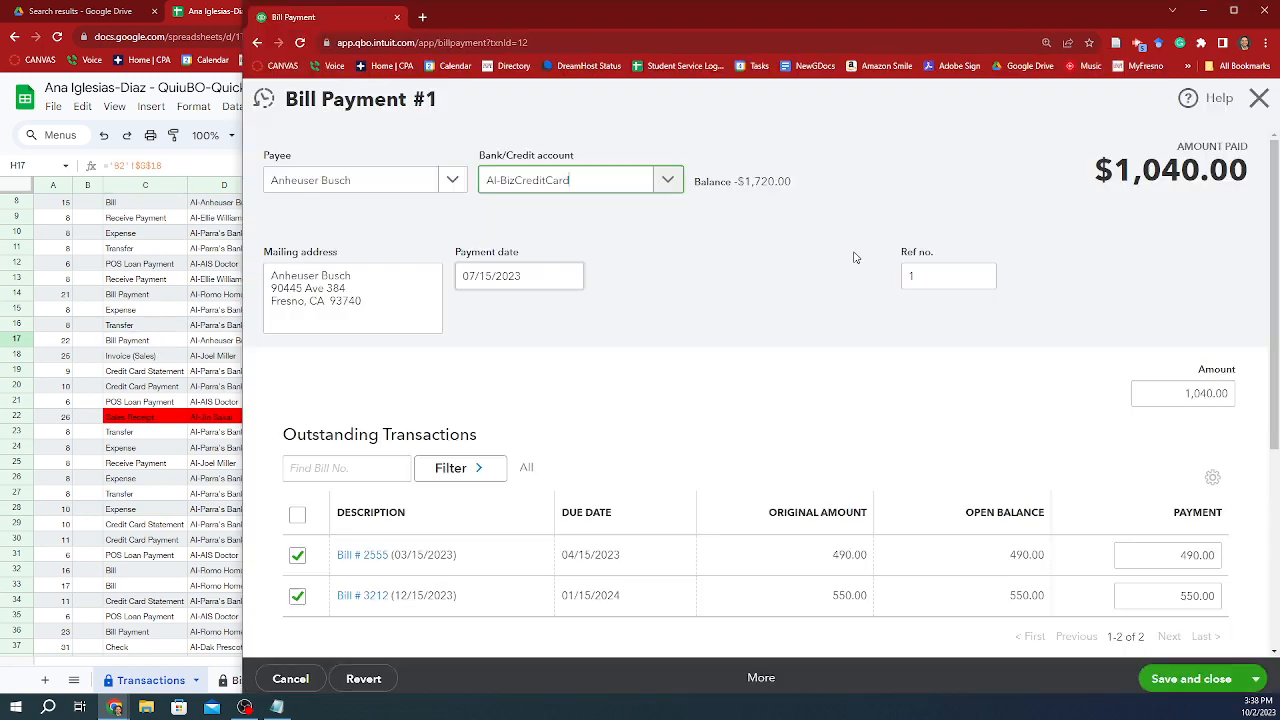
{"action": "left_click", "coordinate": [525, 275]}
{"action": "type", "text": "4/1"}
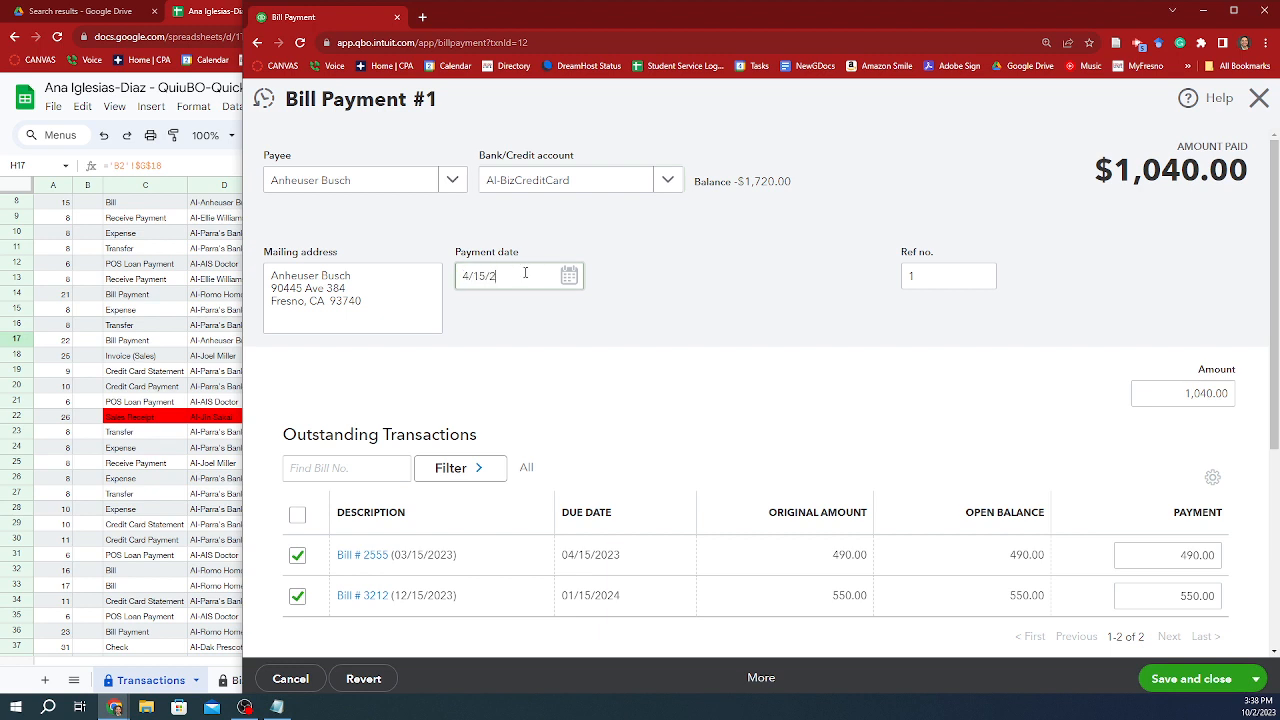
{"action": "type", "text": "5/2023"}
{"action": "key", "text": "Tab"}
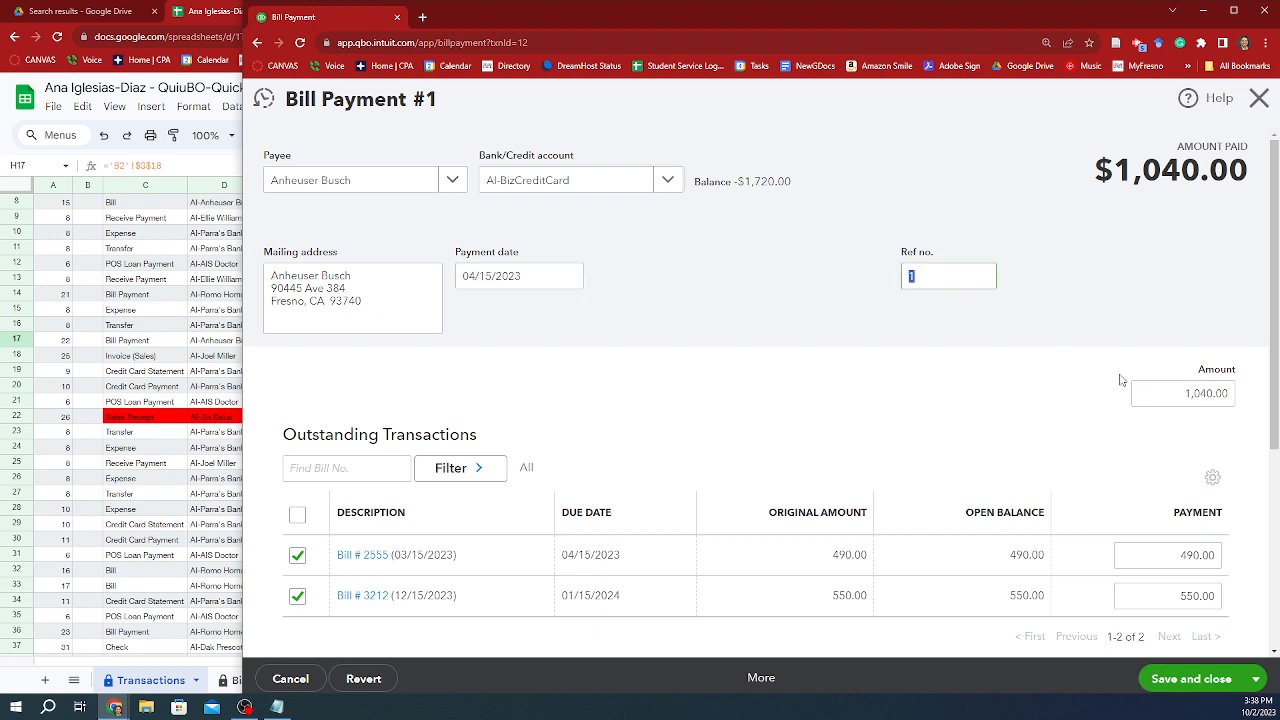
Step: Set the Anheuser Busch bill payment's amount to 490.00 and save it, accepting the change to linked transactions
{"action": "left_click", "coordinate": [1195, 393]}
{"action": "type", "text": "490"}
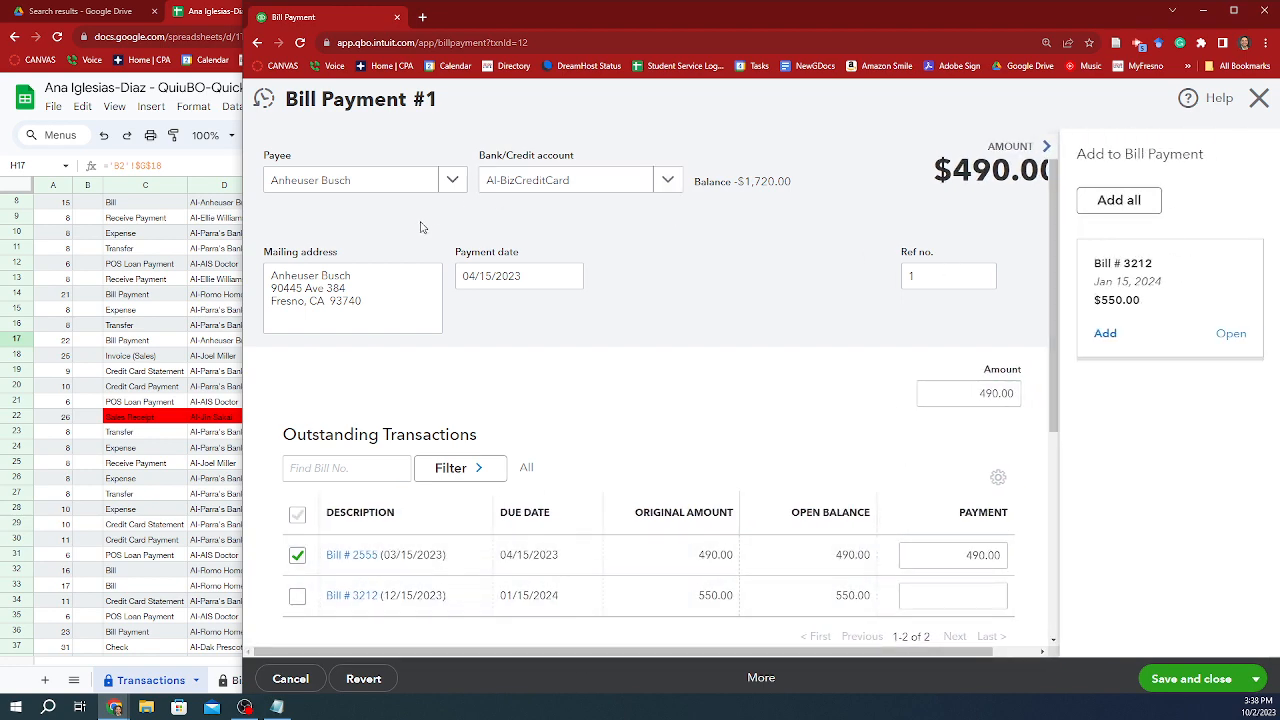
{"action": "left_click", "coordinate": [1190, 679]}
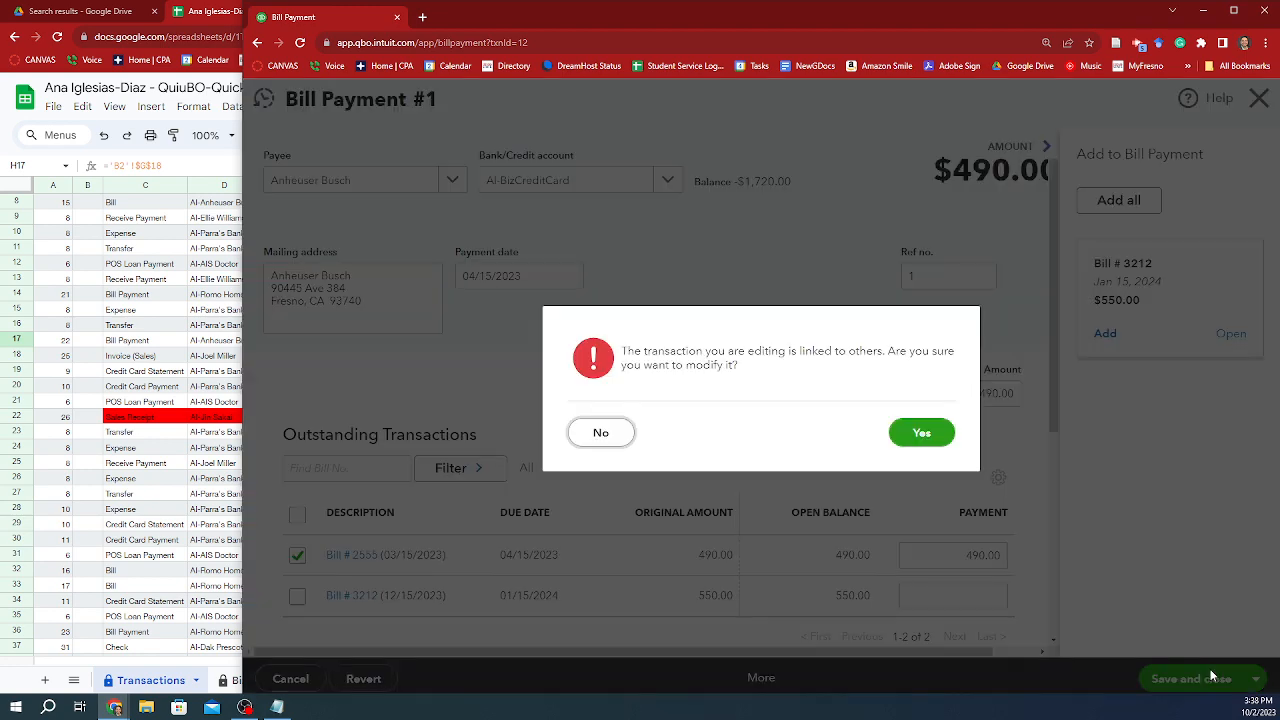
{"action": "left_click", "coordinate": [920, 432]}
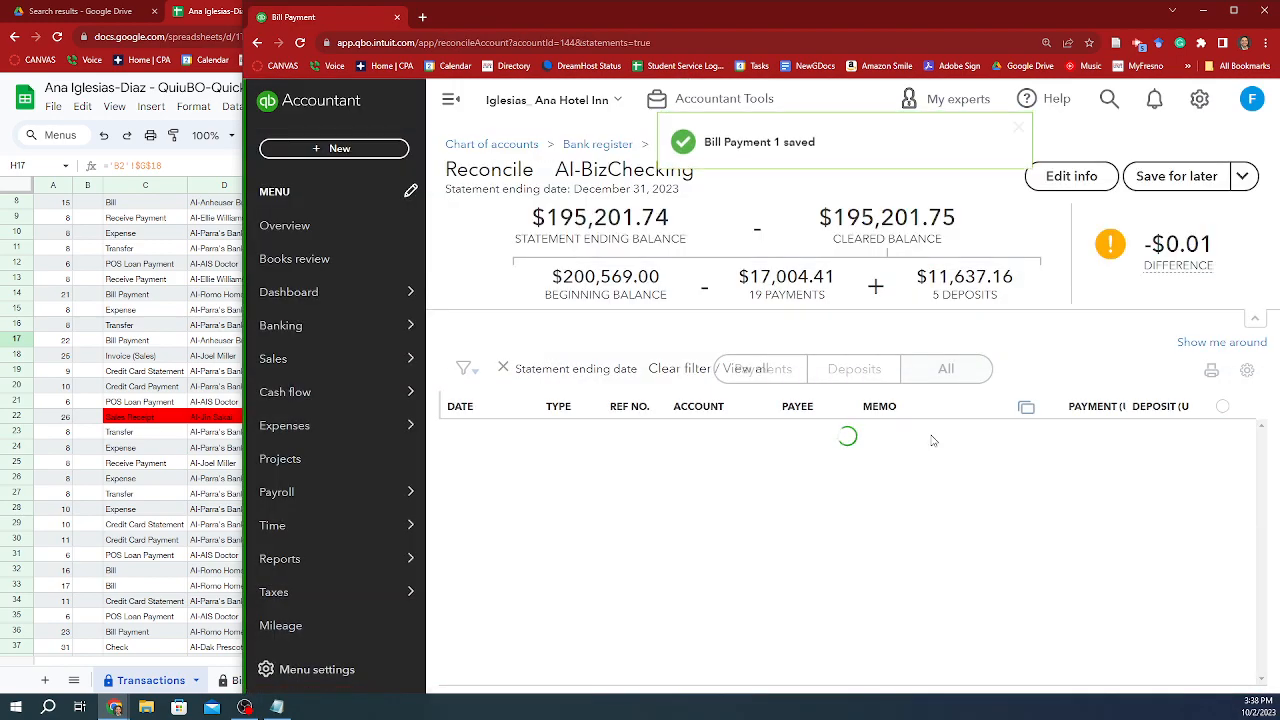
Step: Finish the AI-BizChecking reconciliation now by adding an adjustment dated 12/31/2023 for the remaining difference
{"action": "left_click", "coordinate": [225, 388]}
{"action": "key", "text": "alt+Tab"}
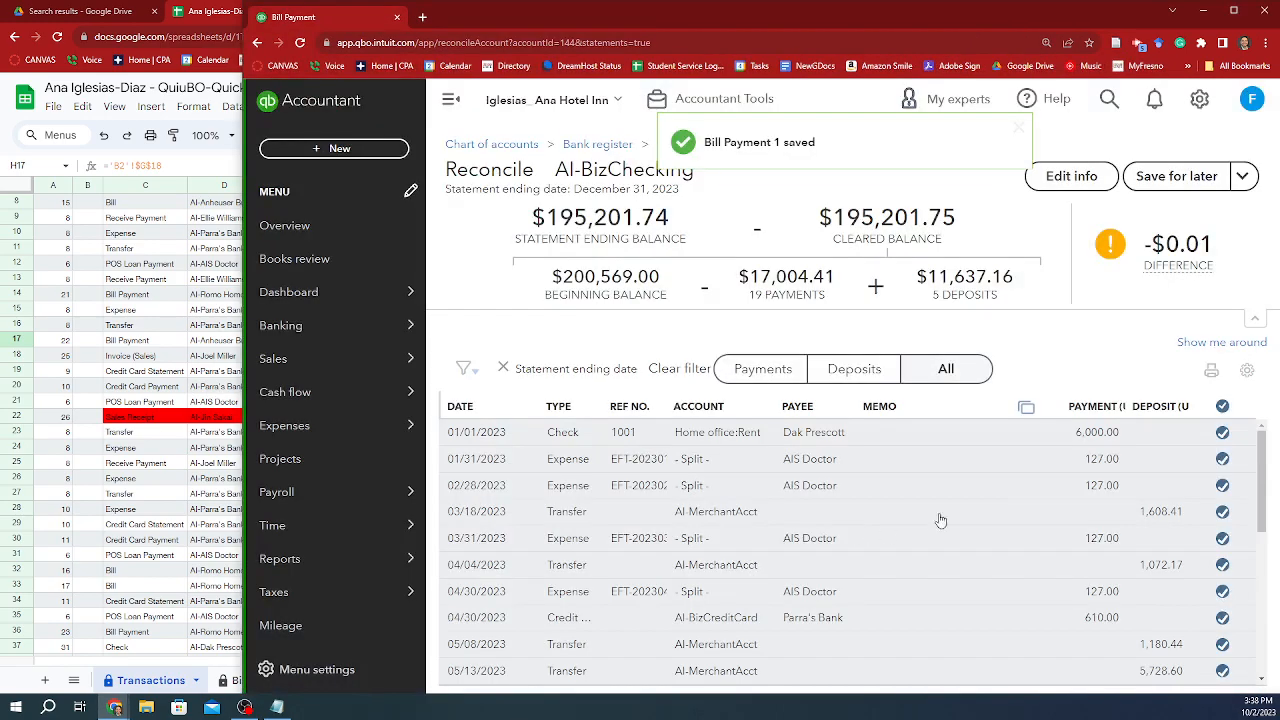
{"action": "scroll", "coordinate": [929, 634], "scroll_direction": "down", "scroll_amount": 3}
{"action": "scroll", "coordinate": [929, 643], "scroll_direction": "up", "scroll_amount": 3}
{"action": "scroll", "coordinate": [971, 566], "scroll_direction": "down", "scroll_amount": 3}
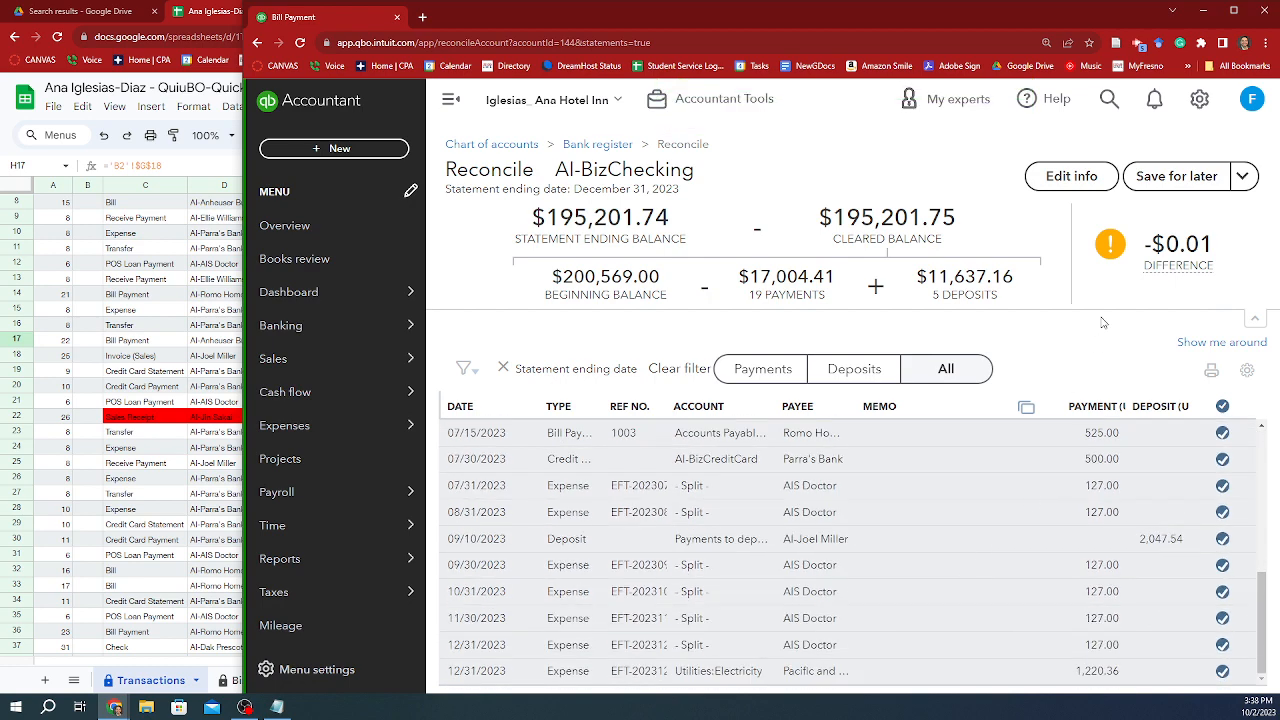
{"action": "left_click", "coordinate": [1238, 180]}
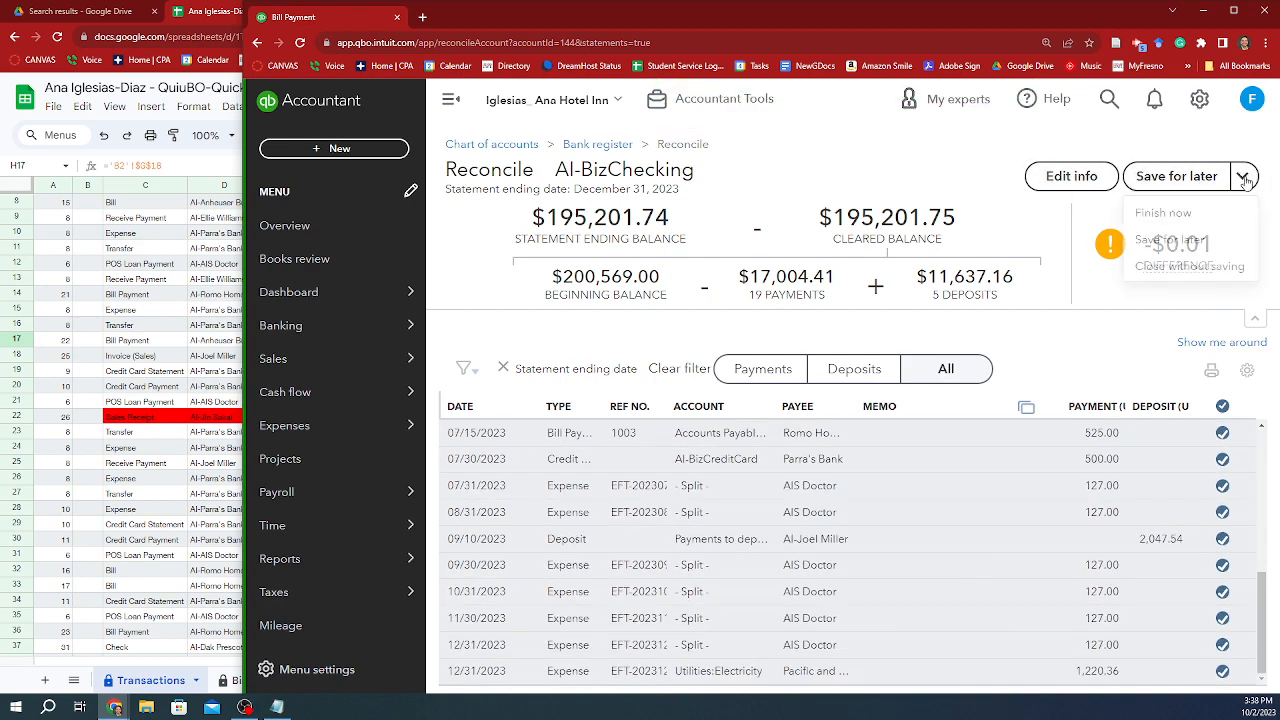
{"action": "left_click", "coordinate": [1205, 213]}
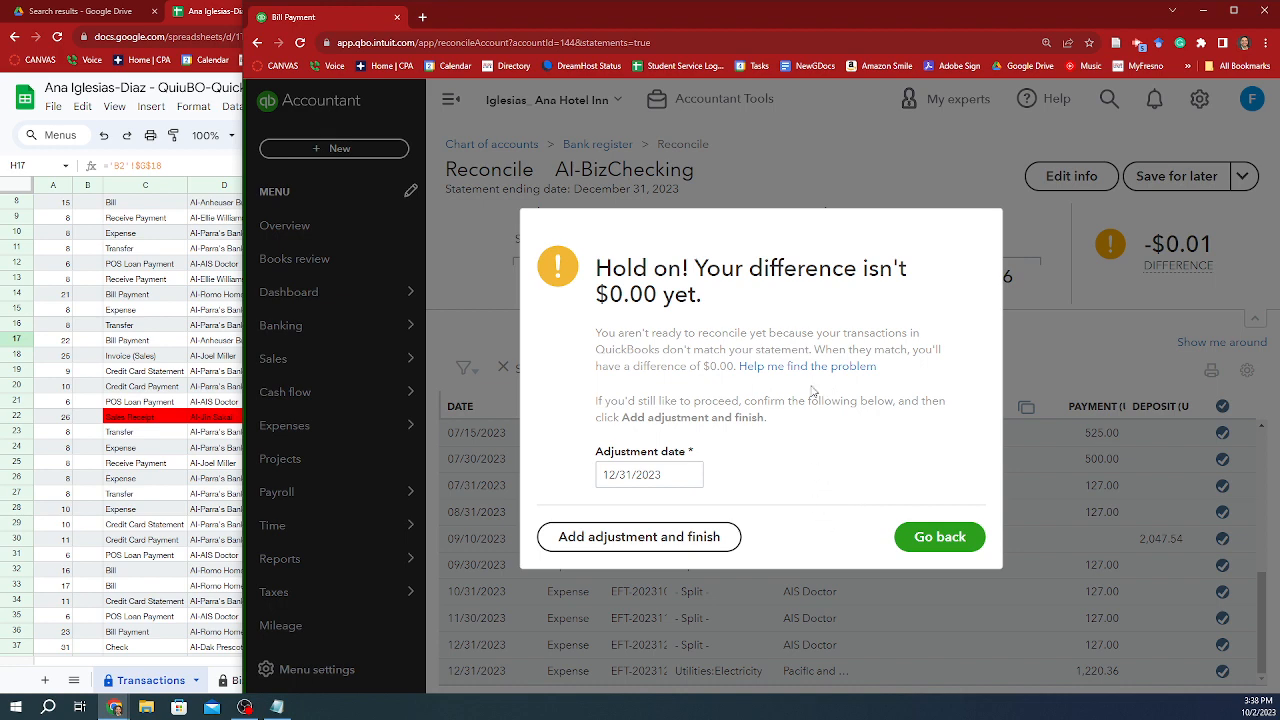
{"action": "left_click", "coordinate": [649, 537]}
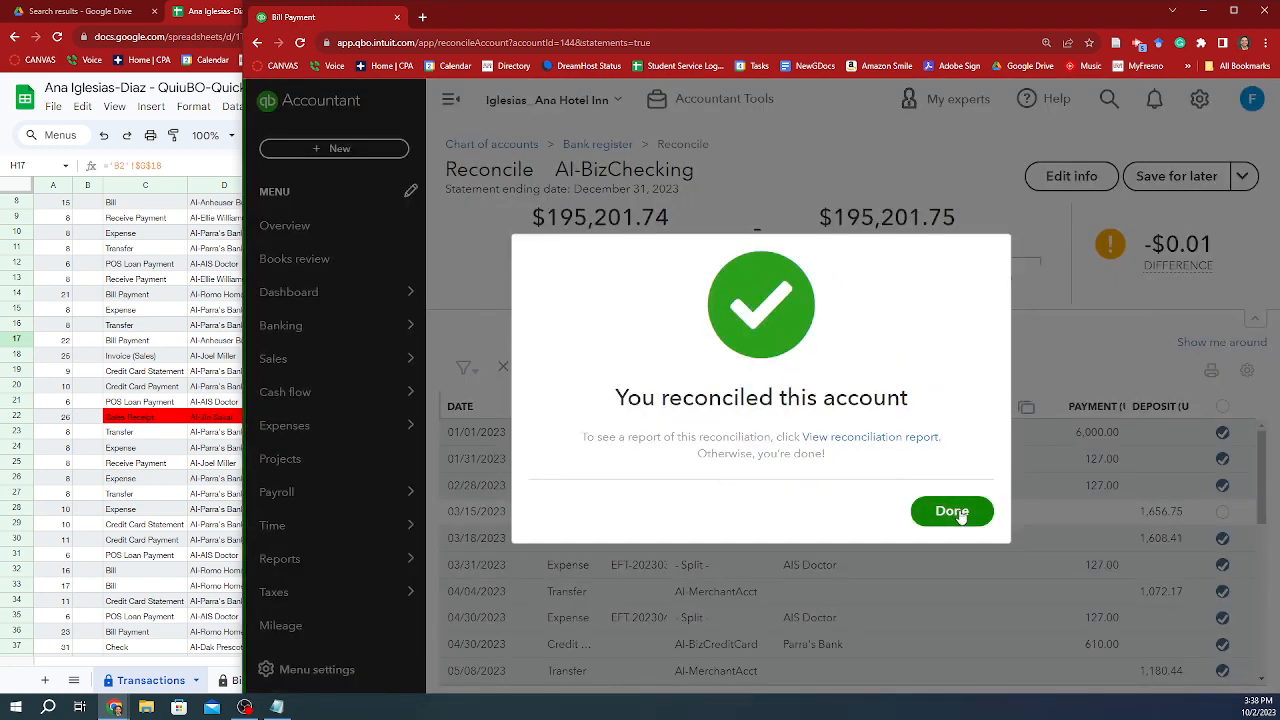
{"action": "left_click", "coordinate": [952, 511]}
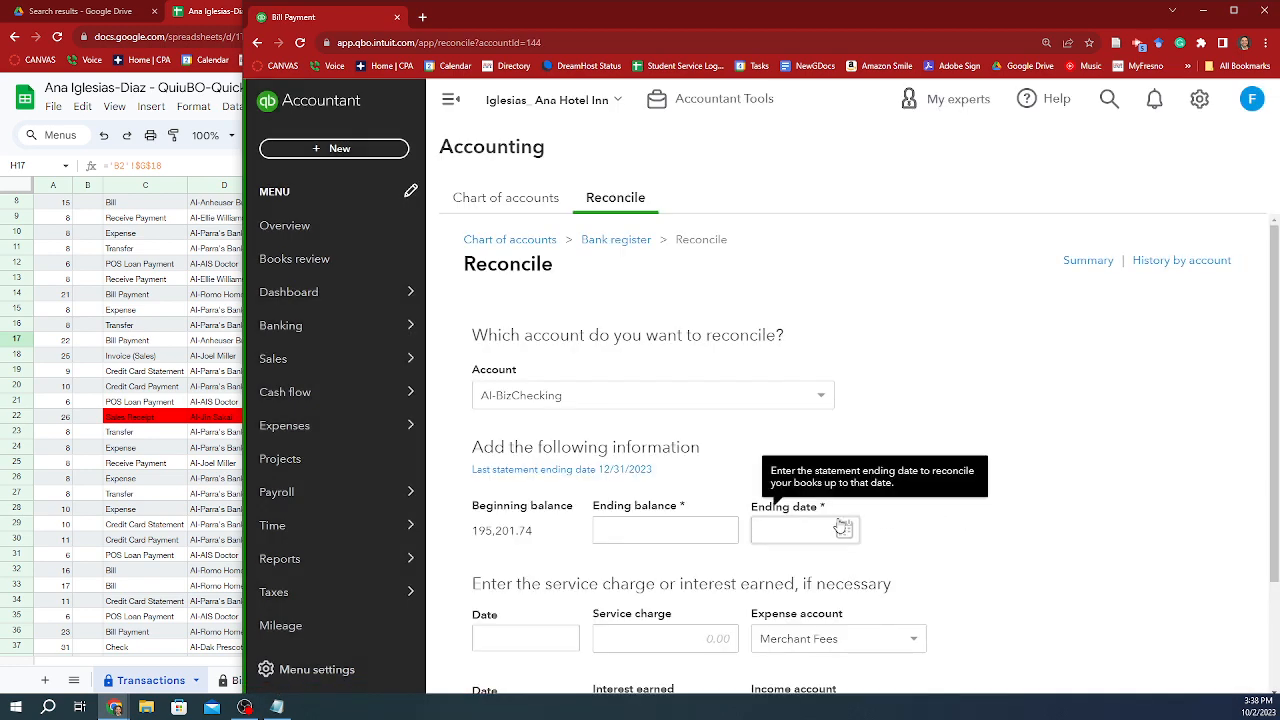
Step: Start another AI-BizChecking reconciliation with an ending balance of 0.00 and an ending date of 12/31/2024
{"action": "scroll", "coordinate": [777, 466], "scroll_direction": "down", "scroll_amount": 3}
{"action": "scroll", "coordinate": [766, 469], "scroll_direction": "up", "scroll_amount": 3}
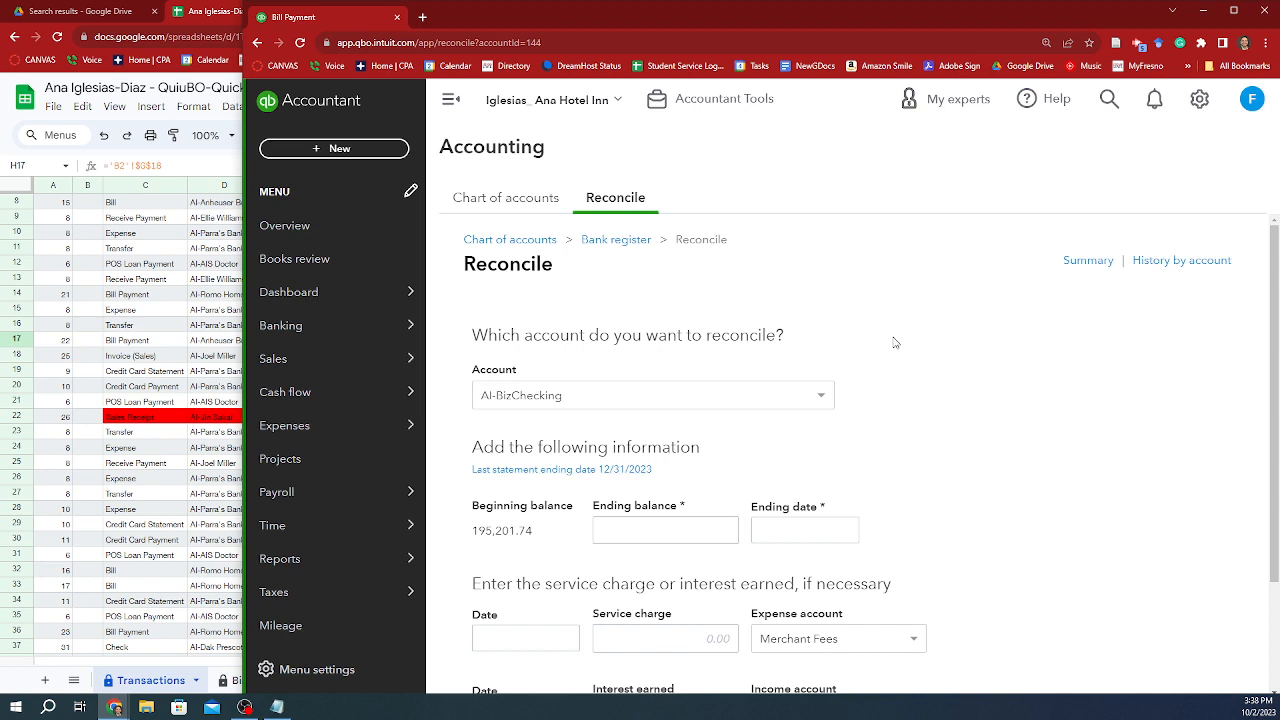
{"action": "scroll", "coordinate": [680, 452], "scroll_direction": "down", "scroll_amount": 2}
{"action": "left_click", "coordinate": [693, 386]}
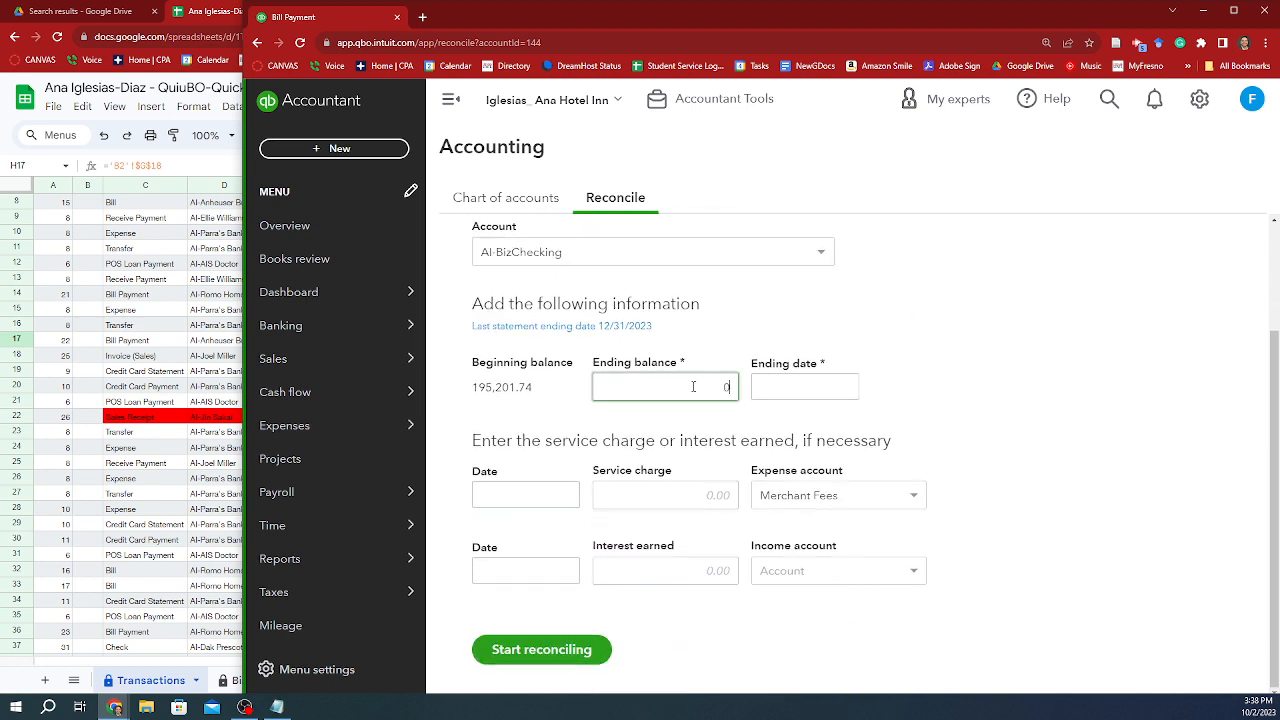
{"action": "left_click", "coordinate": [540, 655]}
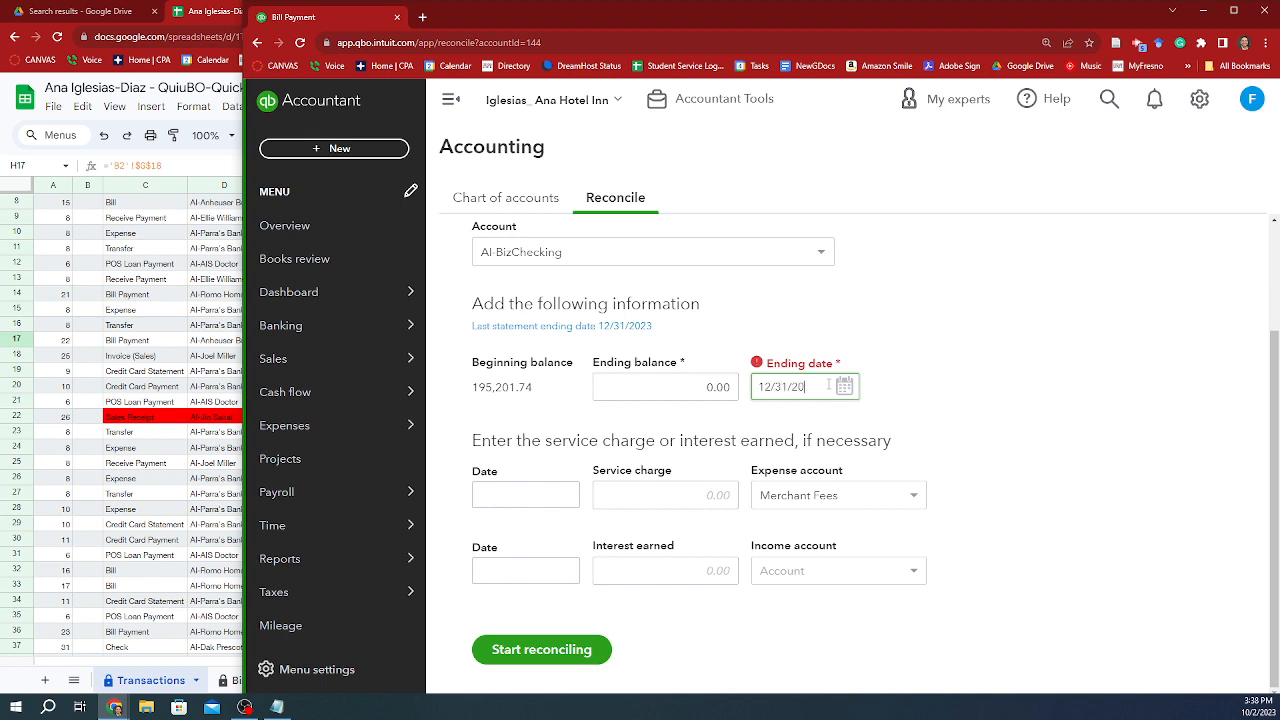
{"action": "left_click", "coordinate": [514, 651]}
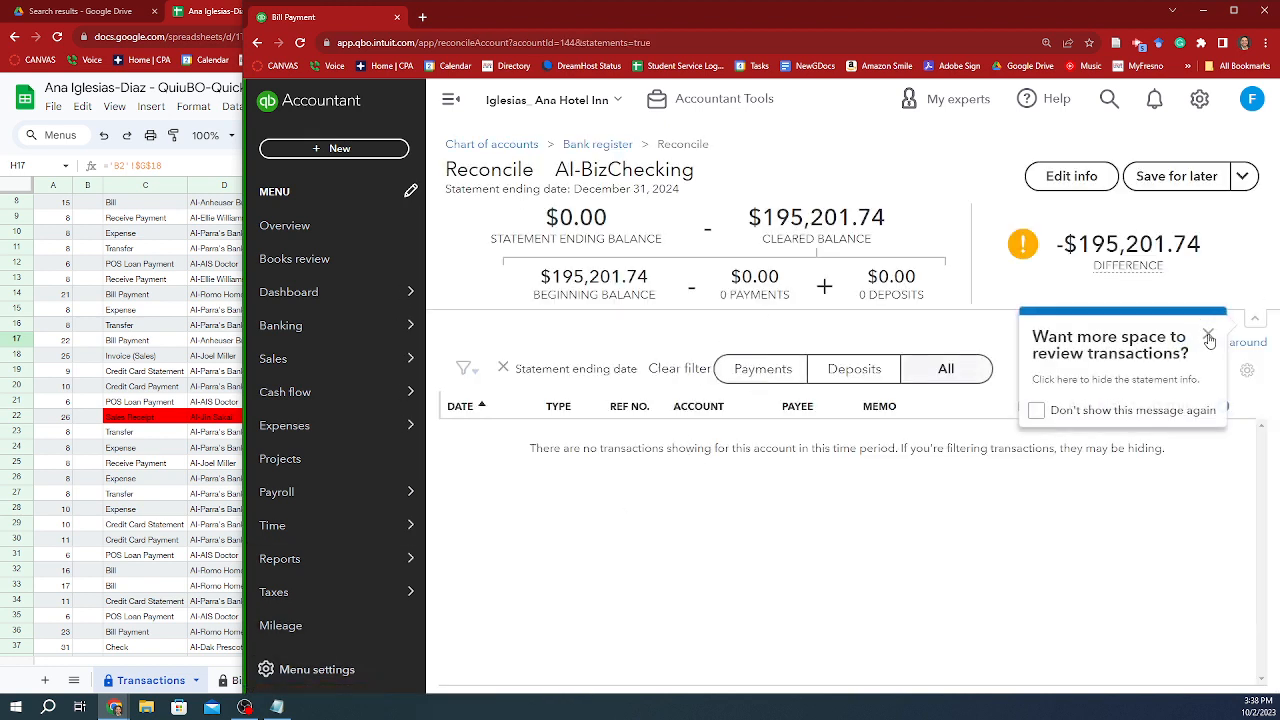
{"action": "left_click", "coordinate": [1208, 334]}
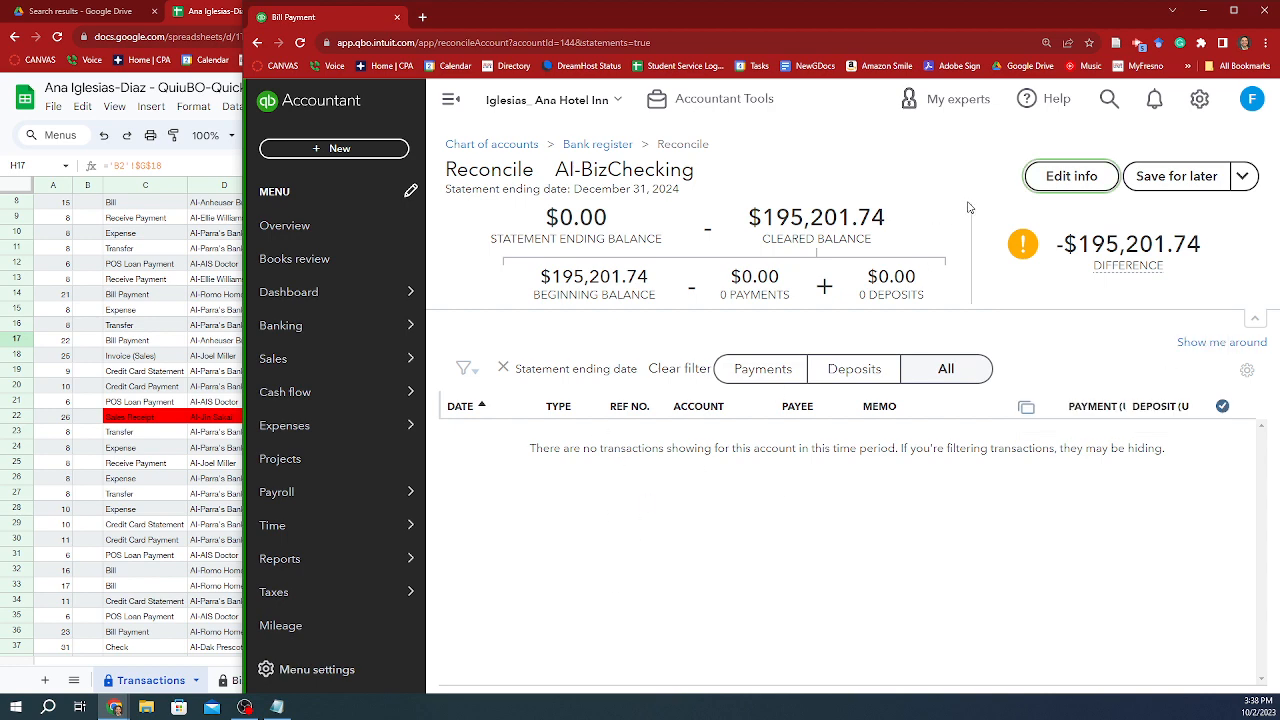
Step: Open the 12/31/2024 reconciliation's statement information, cancel the edit, and leave for the AI-BizChecking bank register
{"action": "left_click", "coordinate": [1067, 180]}
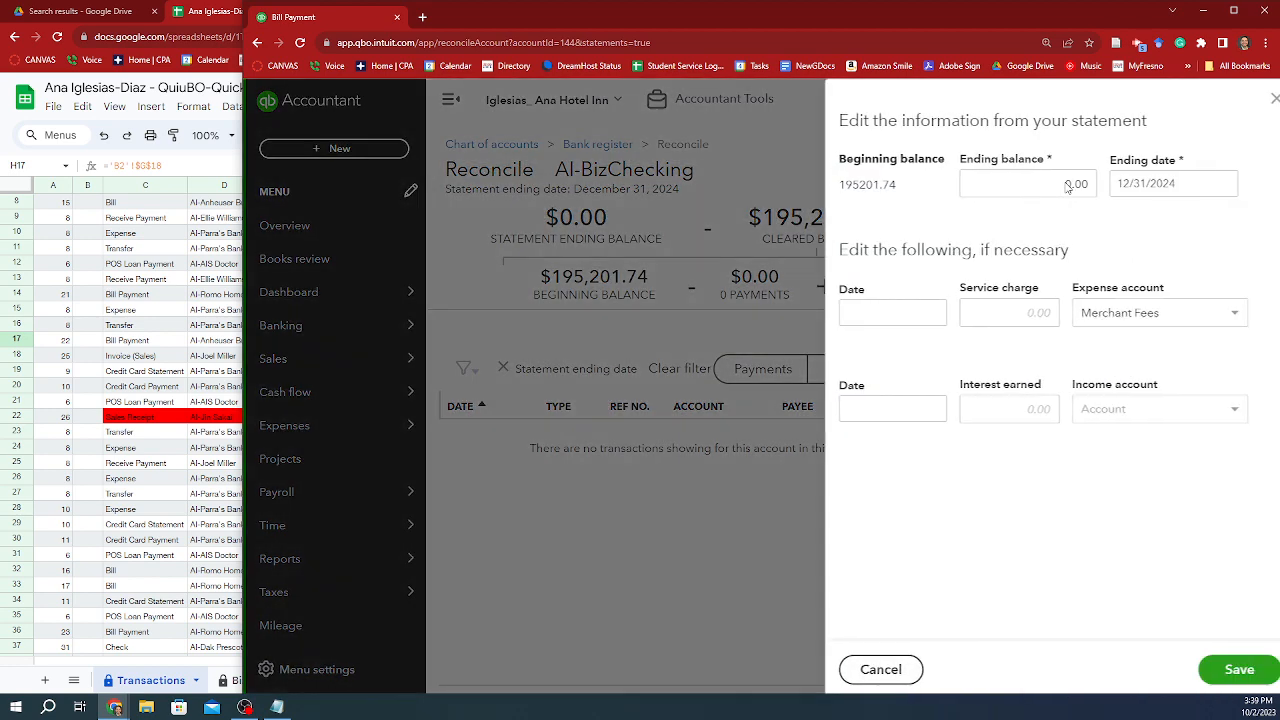
{"action": "left_click", "coordinate": [865, 669]}
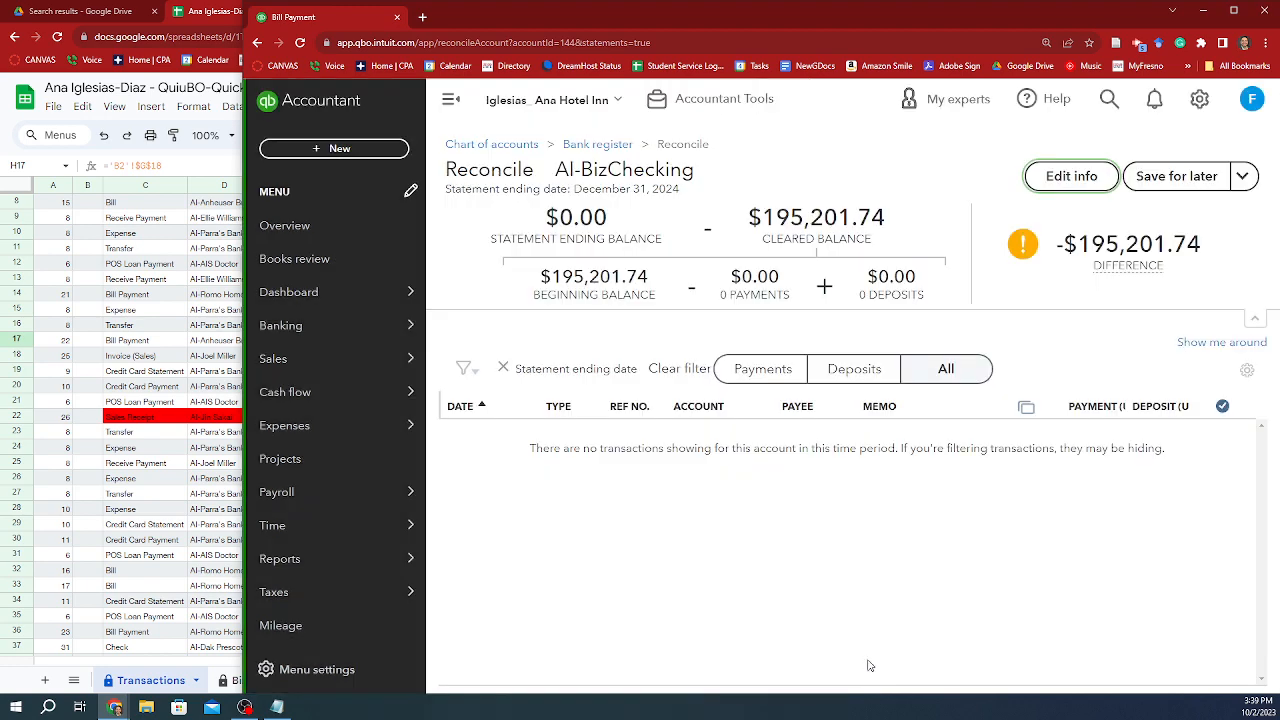
{"action": "left_click", "coordinate": [566, 145]}
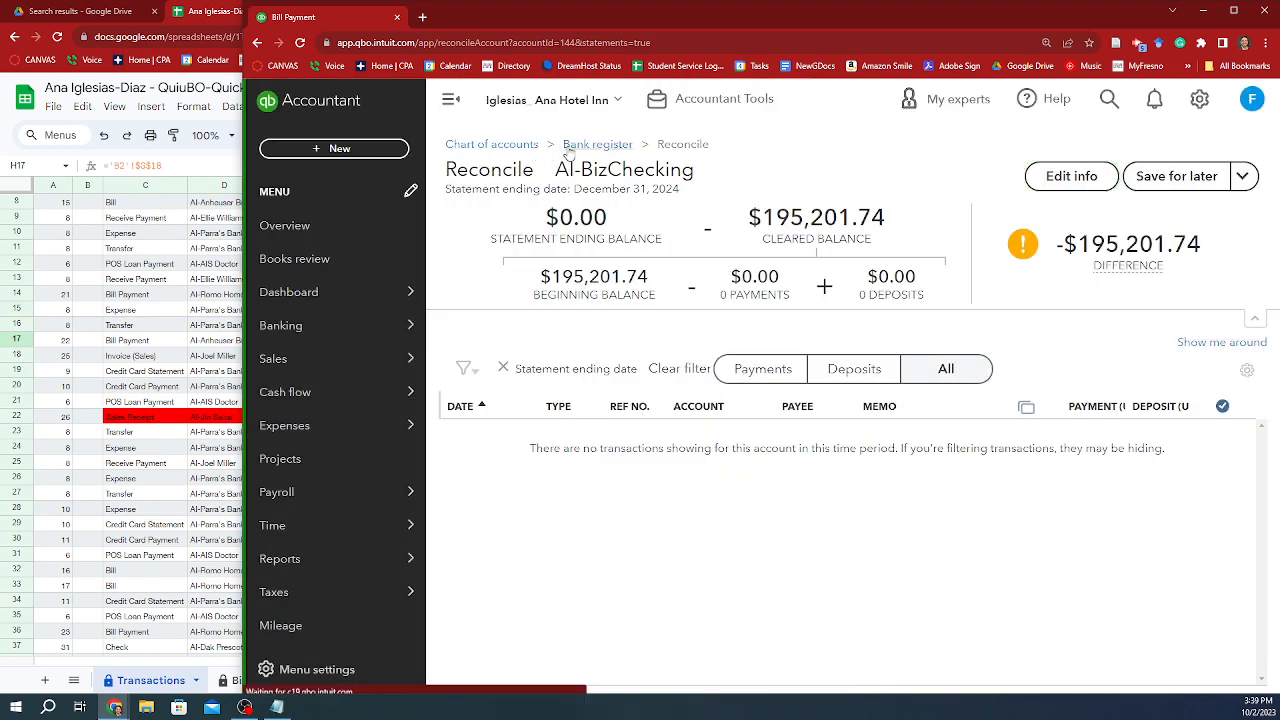
Step: Open the Reconcile tool and choose AI-BizCreditCard as the account to reconcile
{"action": "mouse_move", "coordinate": [334, 561]}
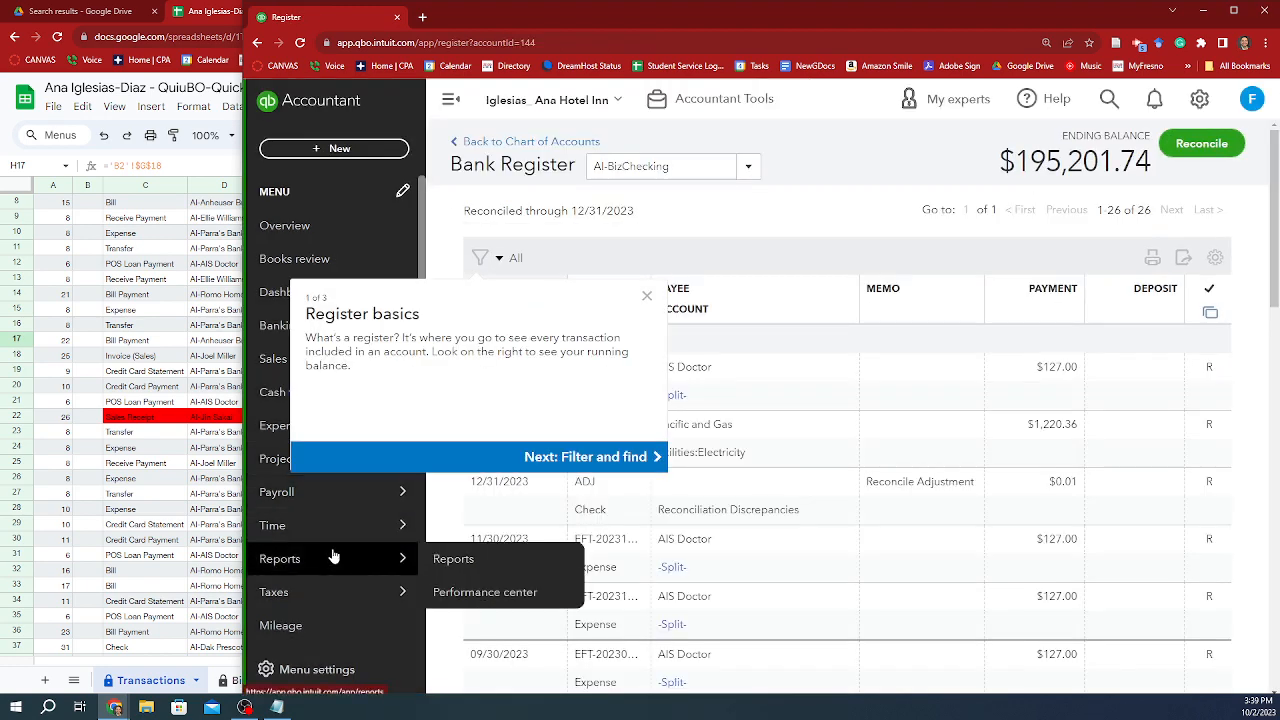
{"action": "mouse_move", "coordinate": [343, 491]}
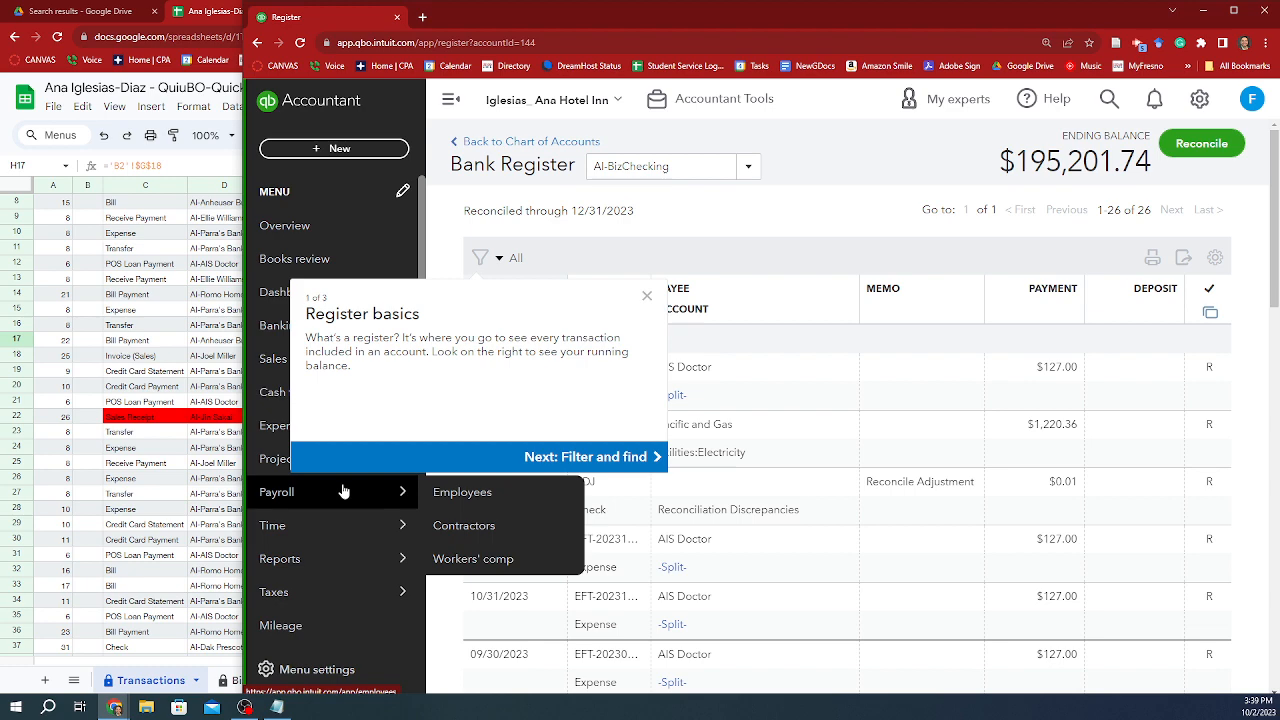
{"action": "left_click", "coordinate": [1199, 99]}
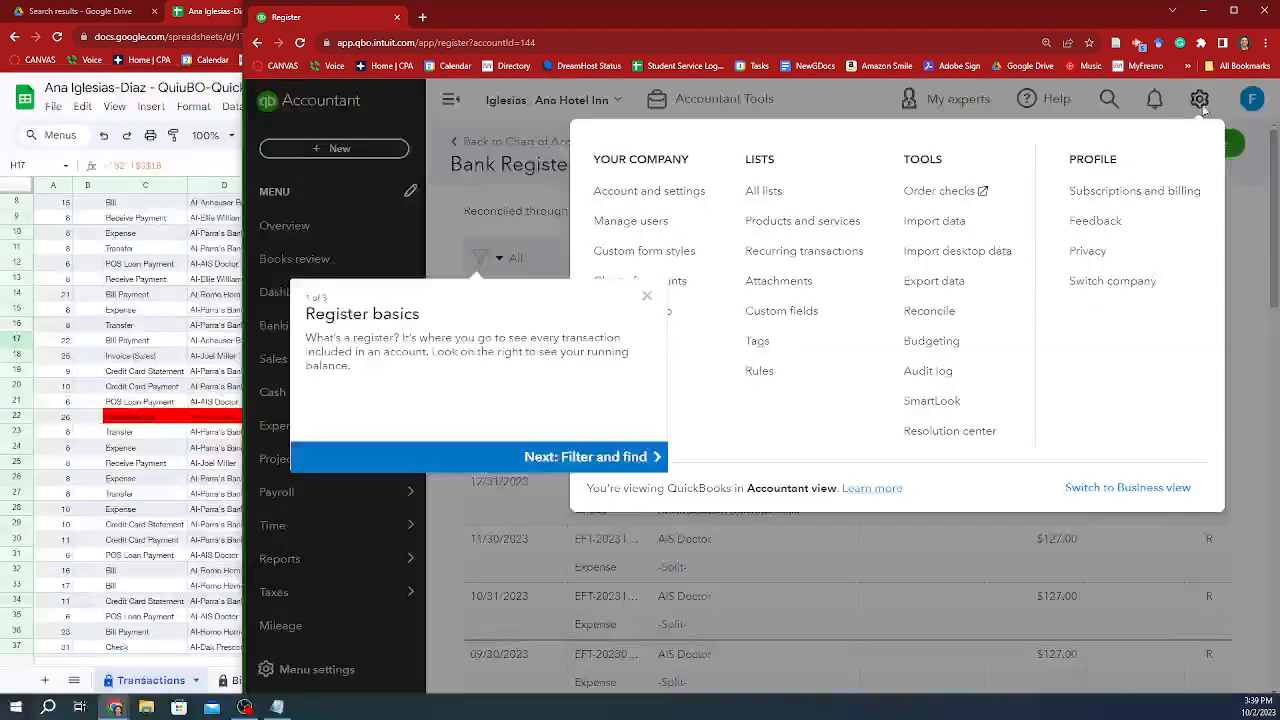
{"action": "left_click", "coordinate": [647, 295]}
{"action": "left_click", "coordinate": [940, 318]}
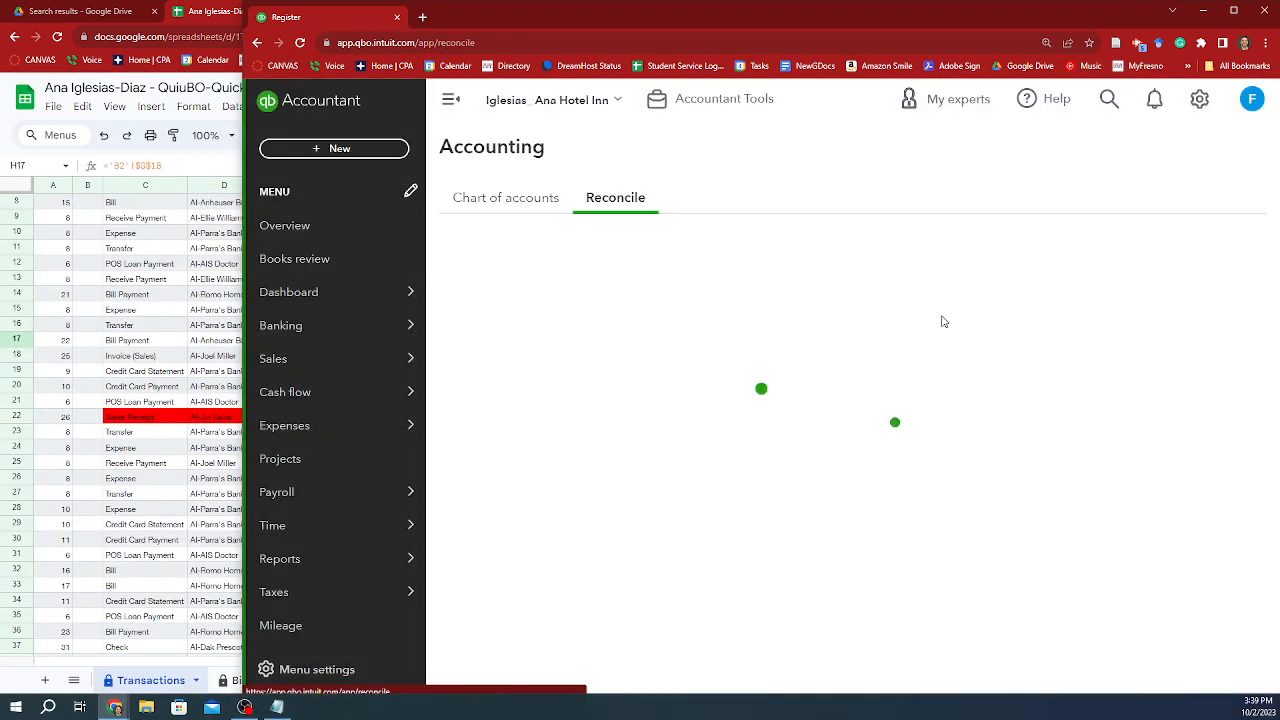
{"action": "left_click", "coordinate": [695, 404]}
{"action": "scroll", "coordinate": [677, 468], "scroll_direction": "down", "scroll_amount": 5}
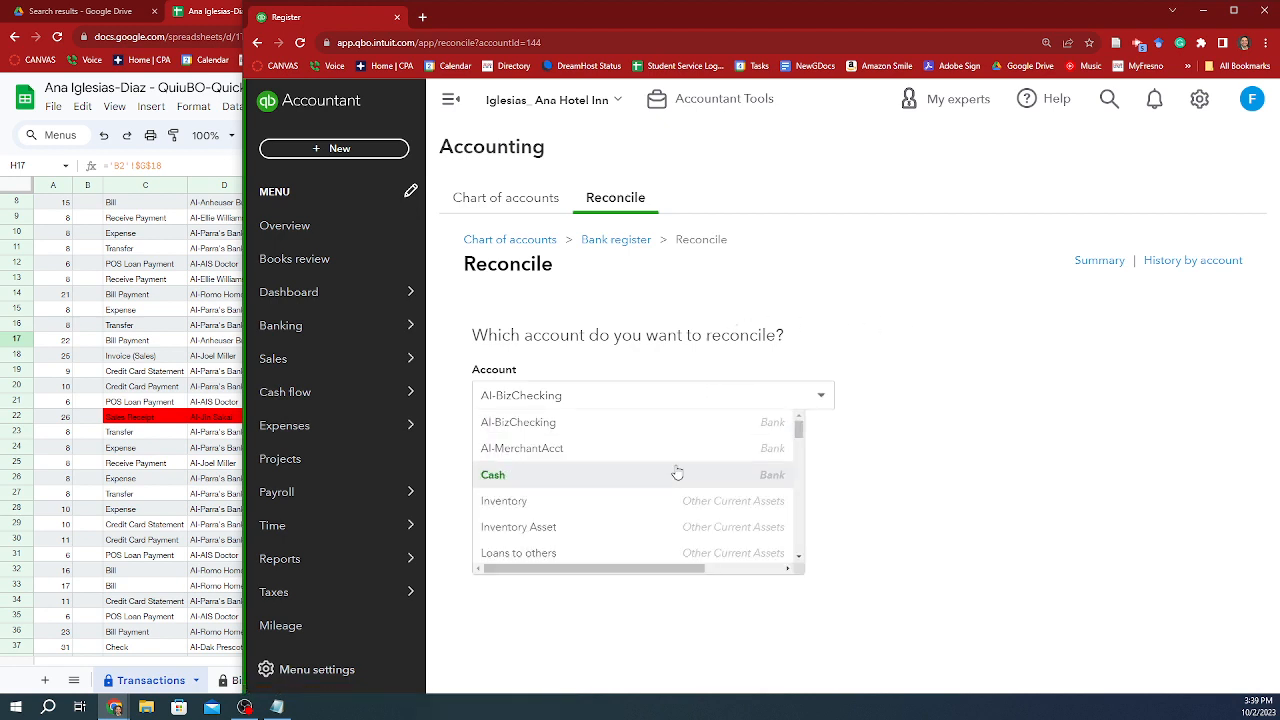
{"action": "scroll", "coordinate": [677, 463], "scroll_direction": "down", "scroll_amount": 10}
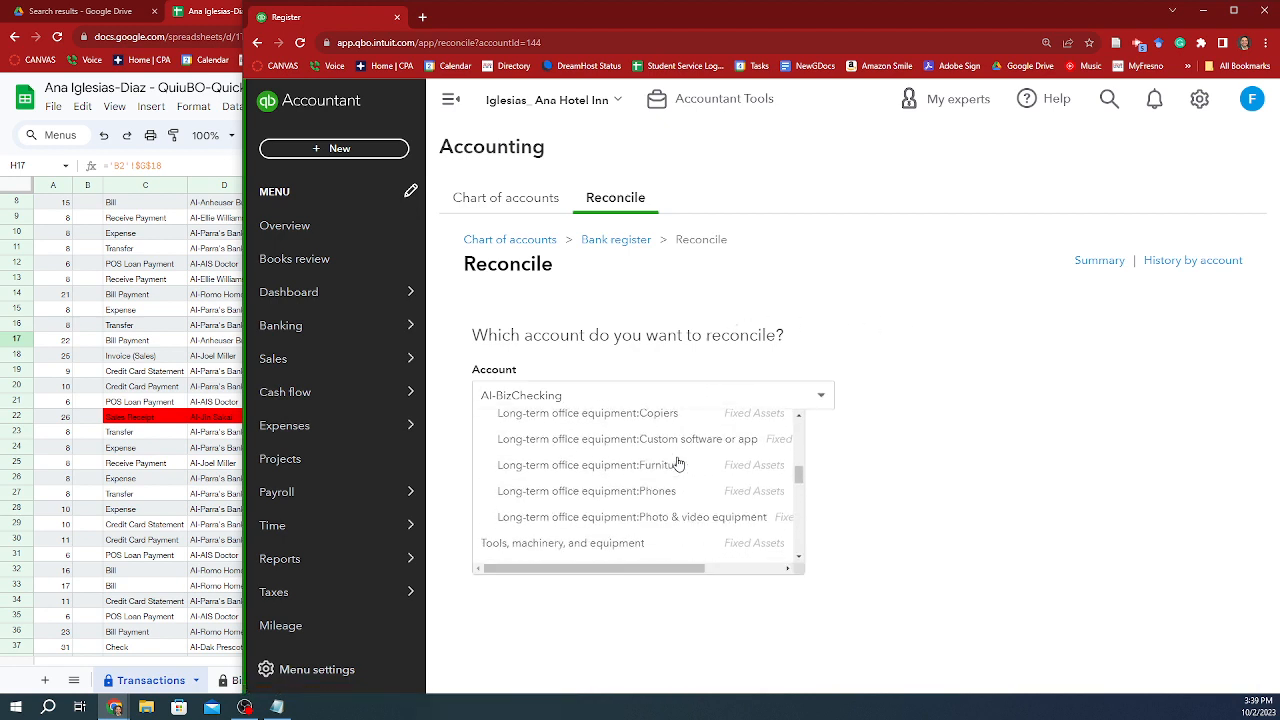
{"action": "scroll", "coordinate": [678, 463], "scroll_direction": "down", "scroll_amount": 3}
{"action": "scroll", "coordinate": [677, 466], "scroll_direction": "up", "scroll_amount": 15}
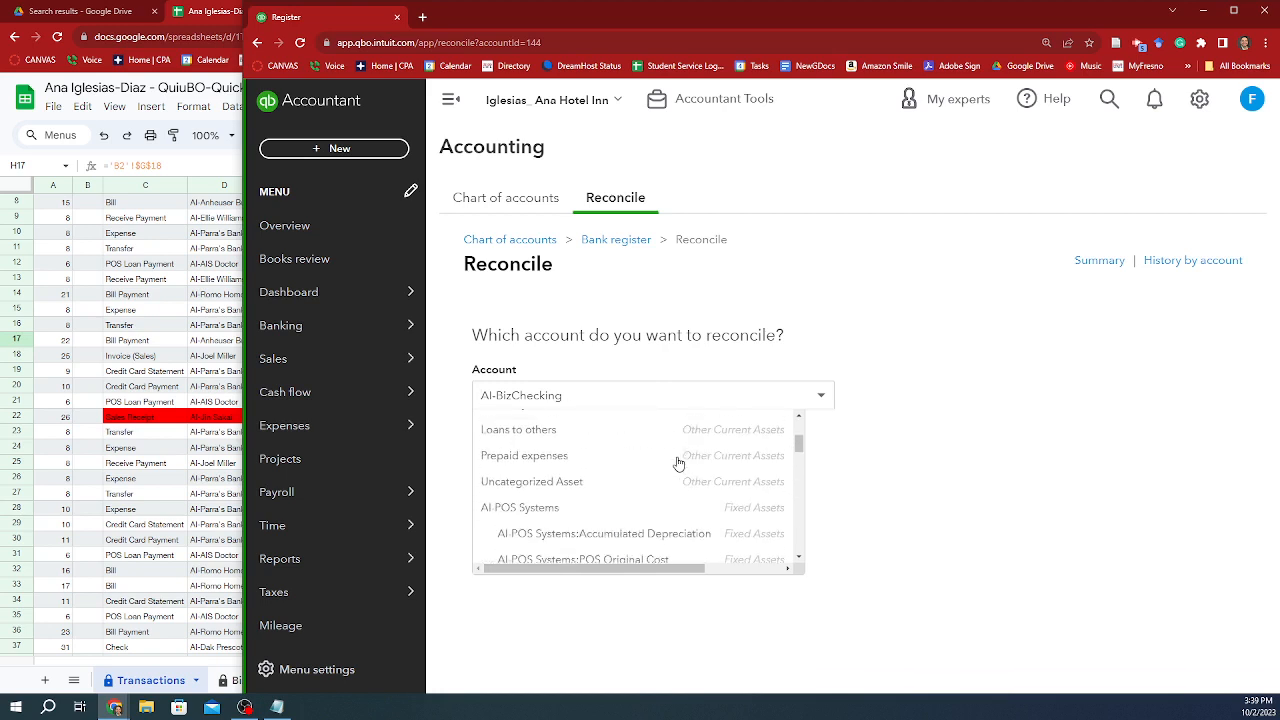
{"action": "scroll", "coordinate": [646, 486], "scroll_direction": "down", "scroll_amount": 15}
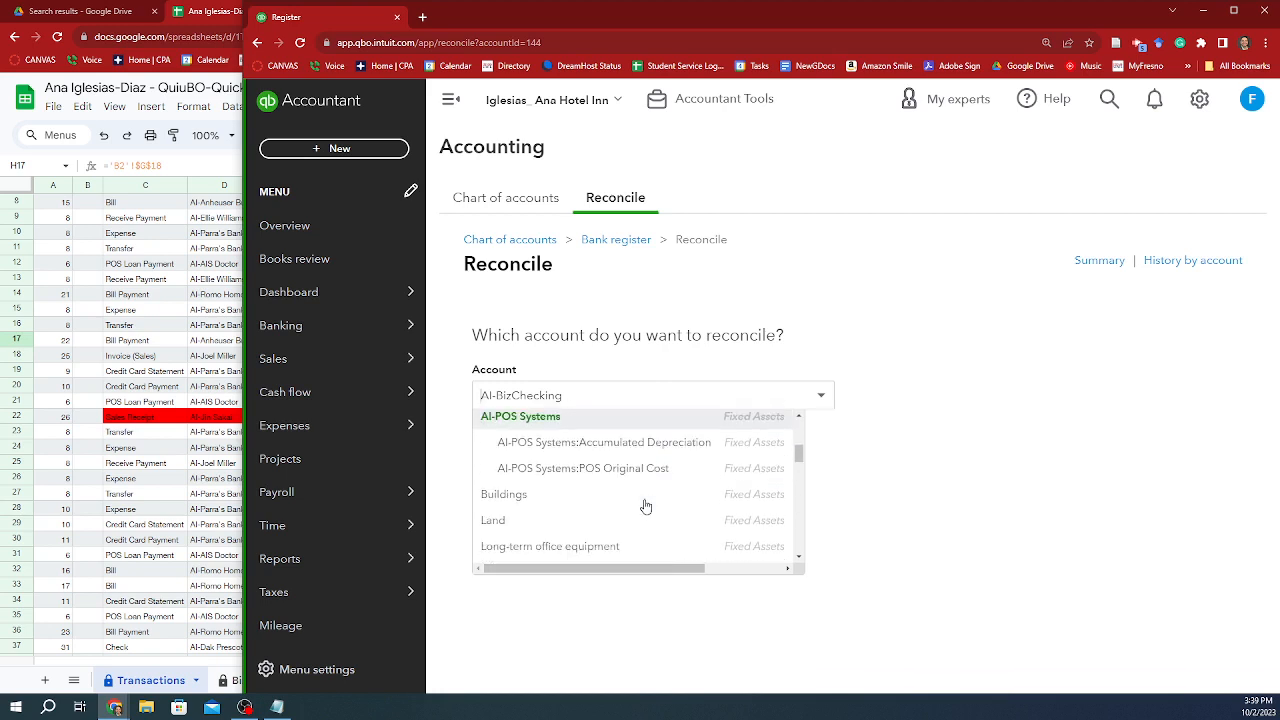
{"action": "scroll", "coordinate": [646, 506], "scroll_direction": "up", "scroll_amount": 4}
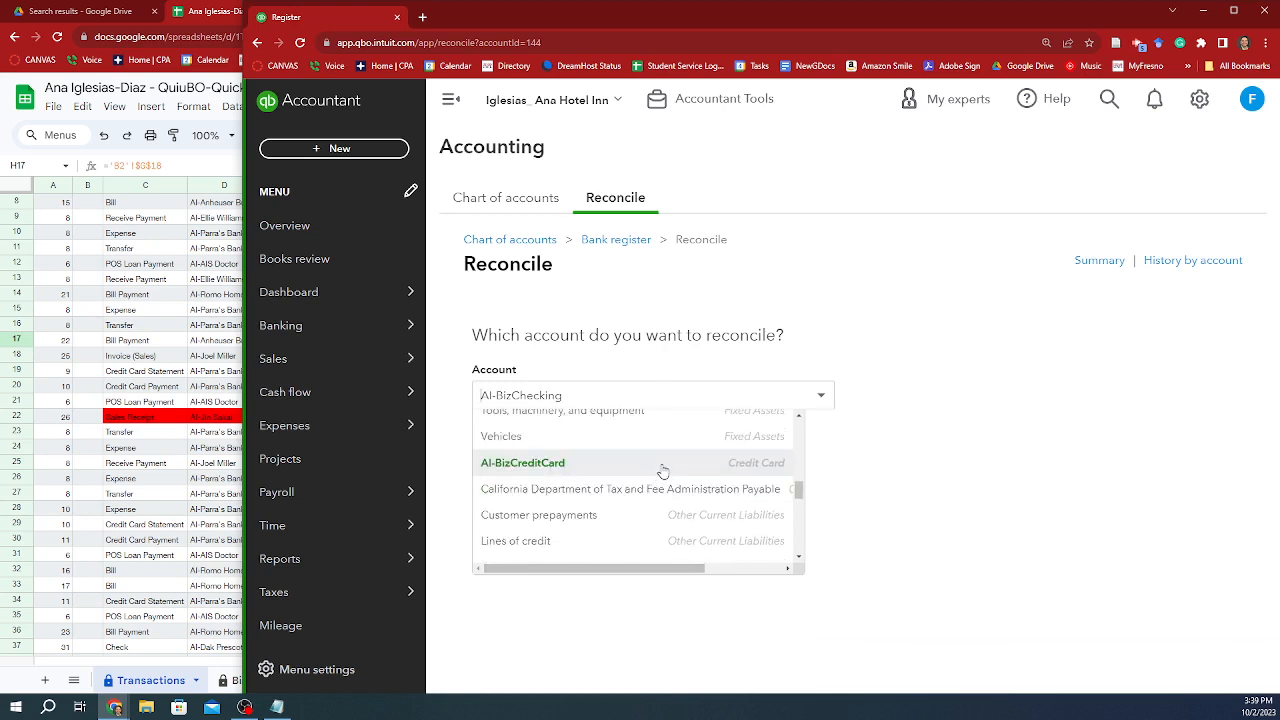
{"action": "left_click", "coordinate": [659, 466]}
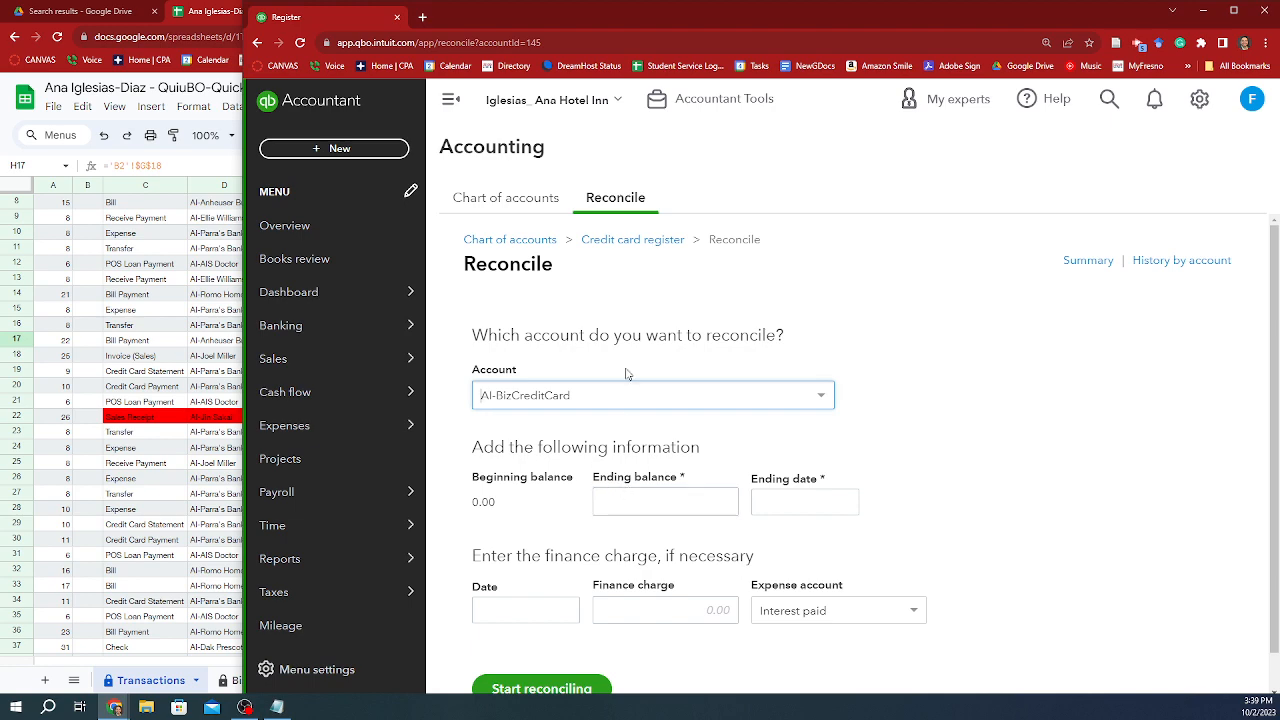
Step: Switch to Google Sheets and open the first credit card statement, CredCardStmt1
{"action": "scroll", "coordinate": [660, 390], "scroll_direction": "down", "scroll_amount": 1}
{"action": "scroll", "coordinate": [725, 424], "scroll_direction": "up", "scroll_amount": 1}
{"action": "left_click", "coordinate": [660, 503]}
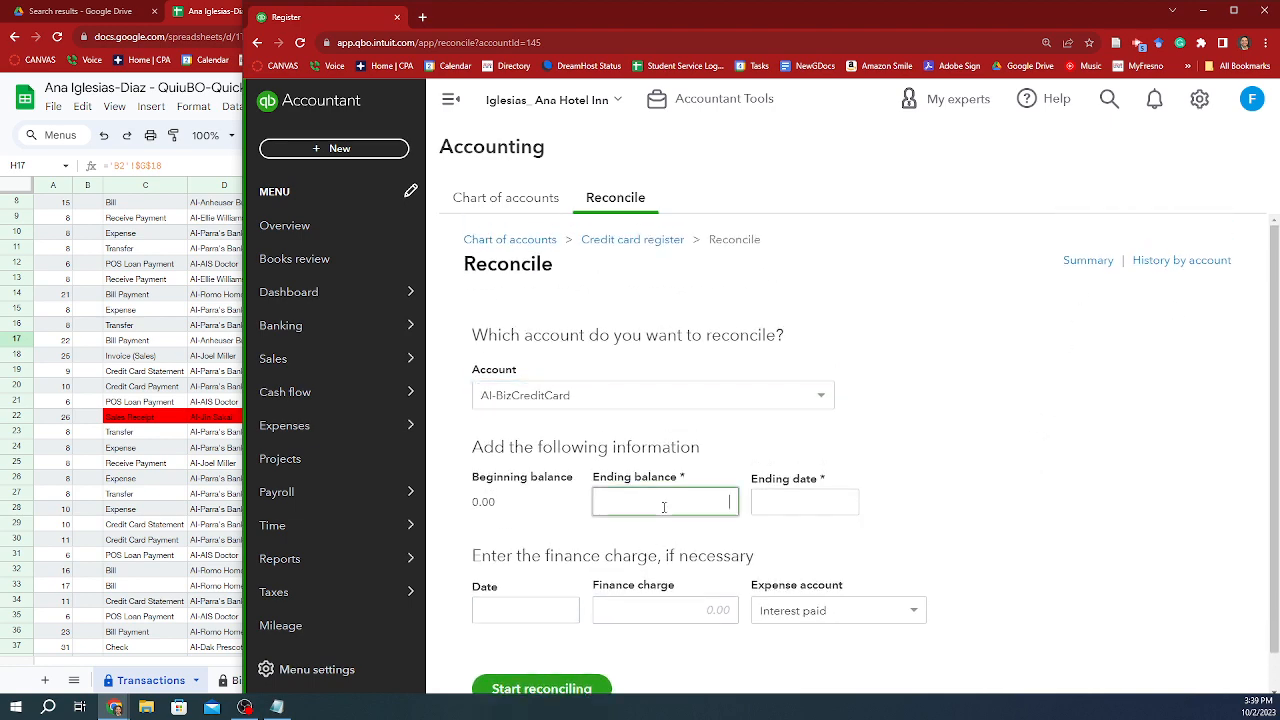
{"action": "key", "text": "alt+Tab"}
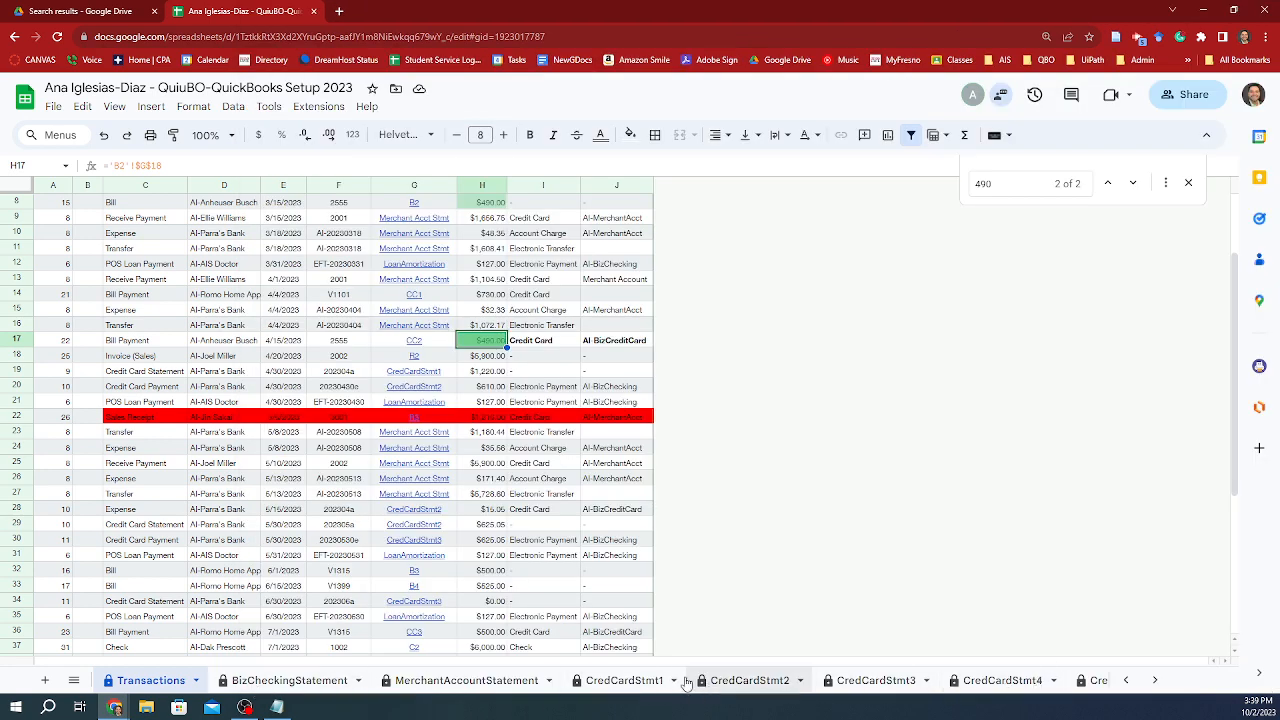
{"action": "left_click", "coordinate": [622, 680]}
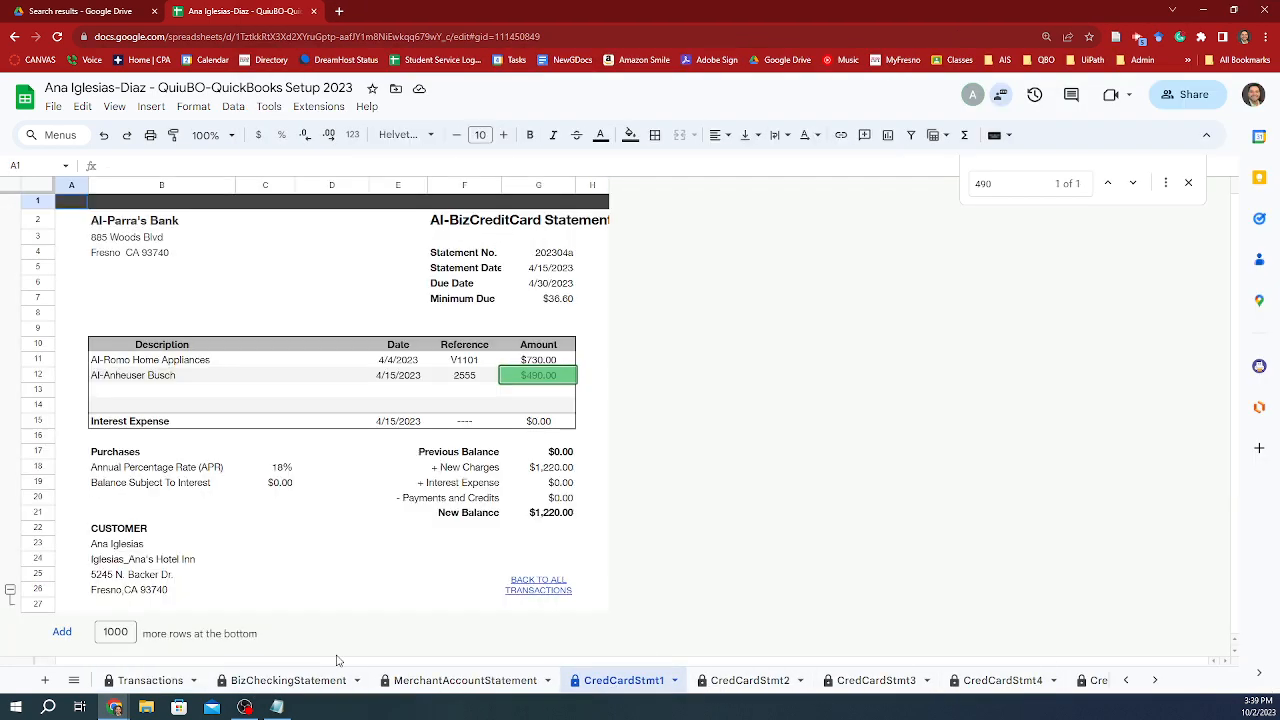
{"action": "left_click", "coordinate": [74, 680]}
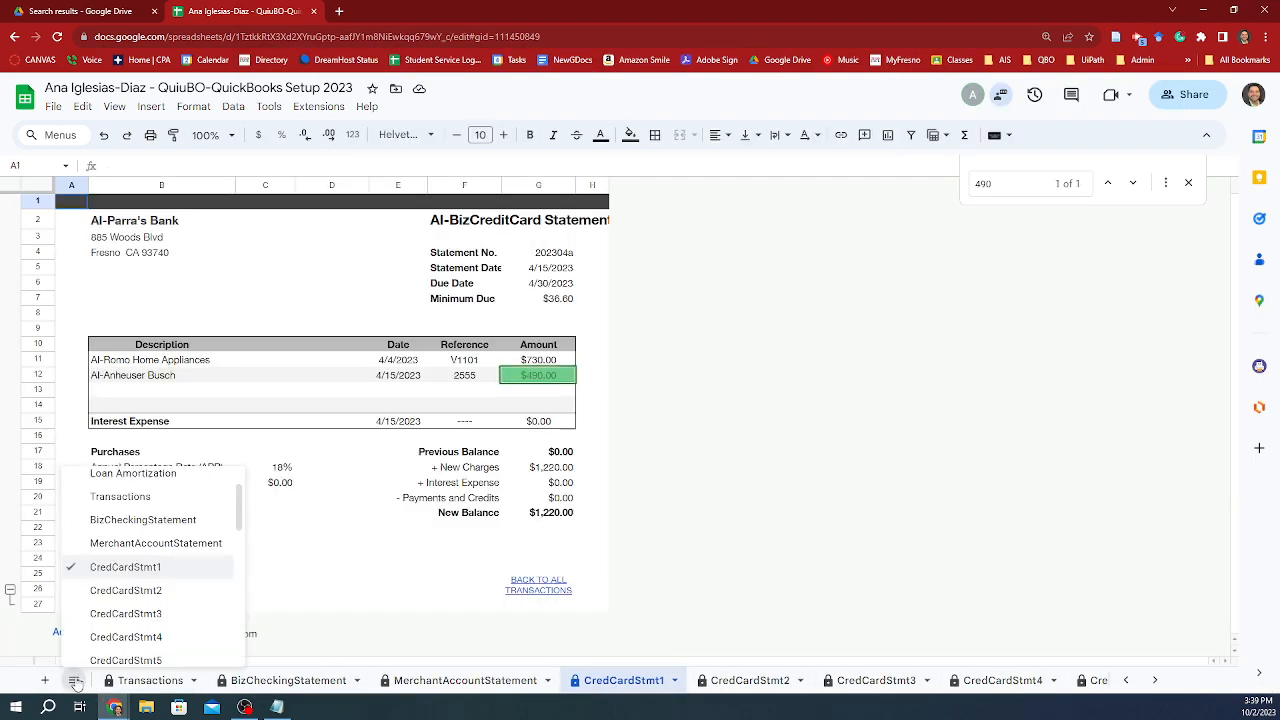
{"action": "left_click", "coordinate": [111, 572]}
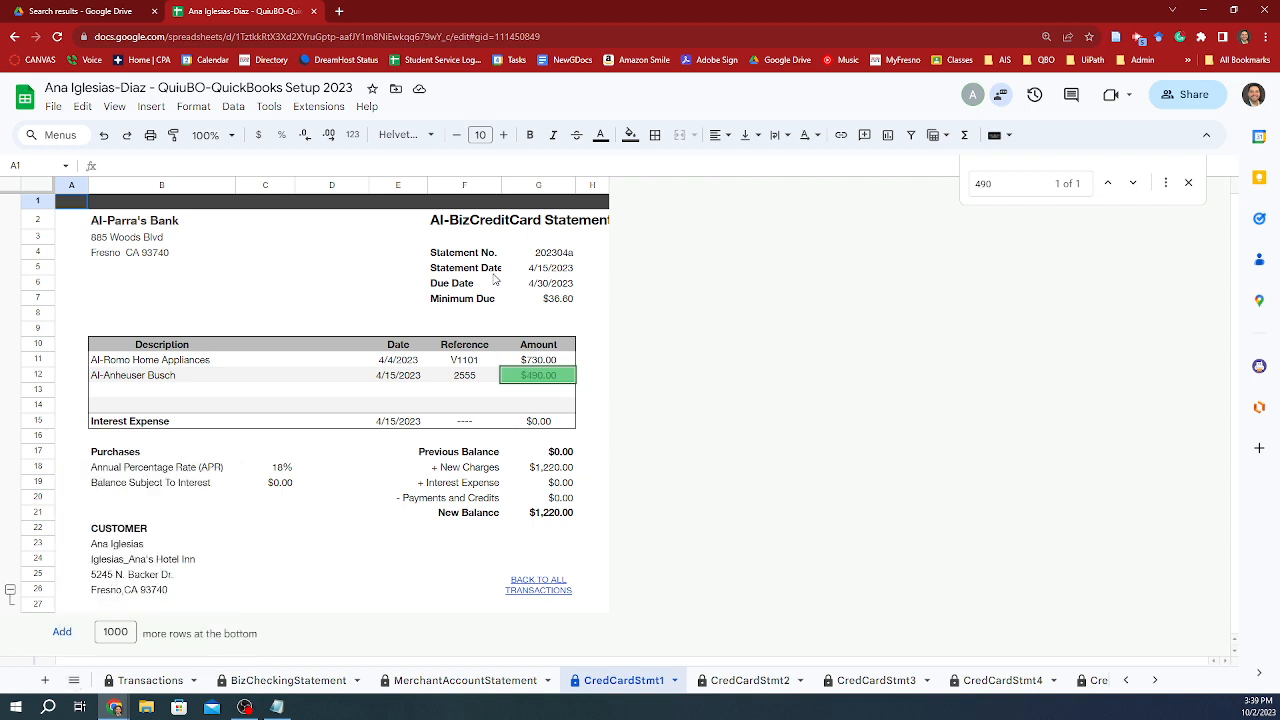
Step: Copy the statement's New Balance of $1,220.00 and enter it as the AI-BizCreditCard ending balance in QuickBooks
{"action": "left_click", "coordinate": [539, 455]}
{"action": "key", "text": "Down"}
{"action": "key", "text": "Down"}
{"action": "key", "text": "Down"}
{"action": "key", "text": "Down"}
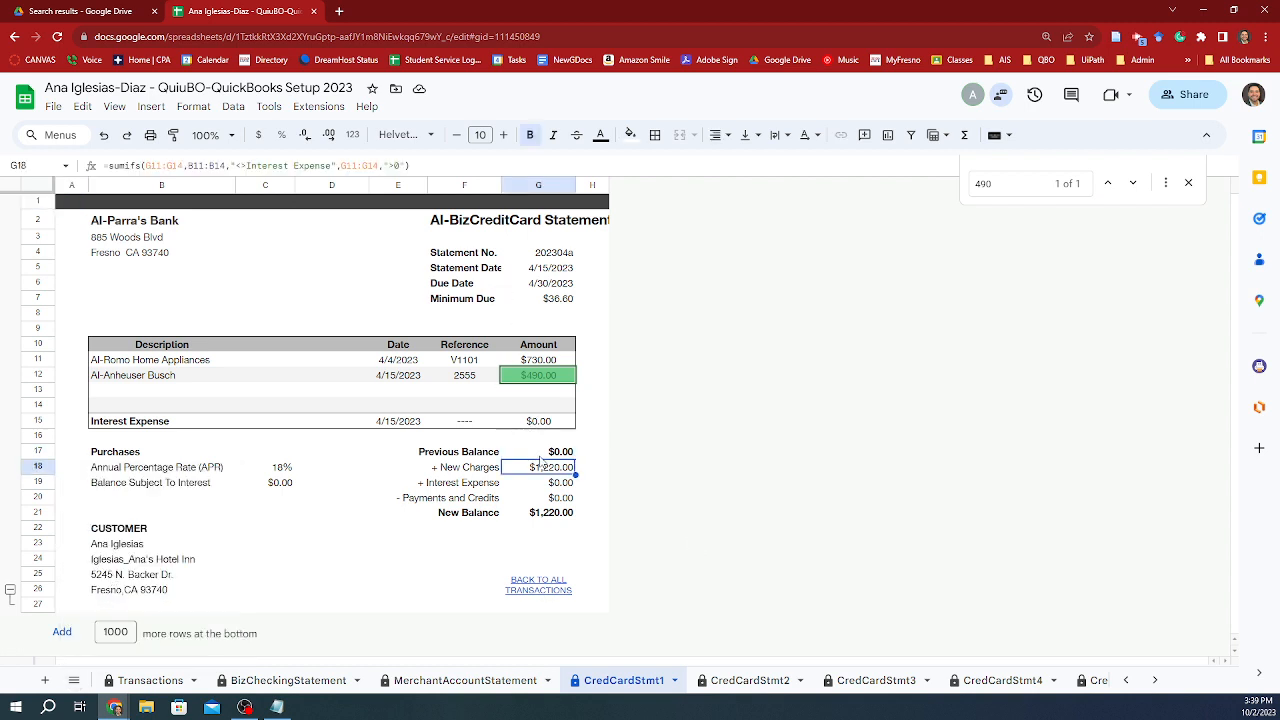
{"action": "key", "text": "ctrl+c"}
{"action": "key", "text": "alt+Tab"}
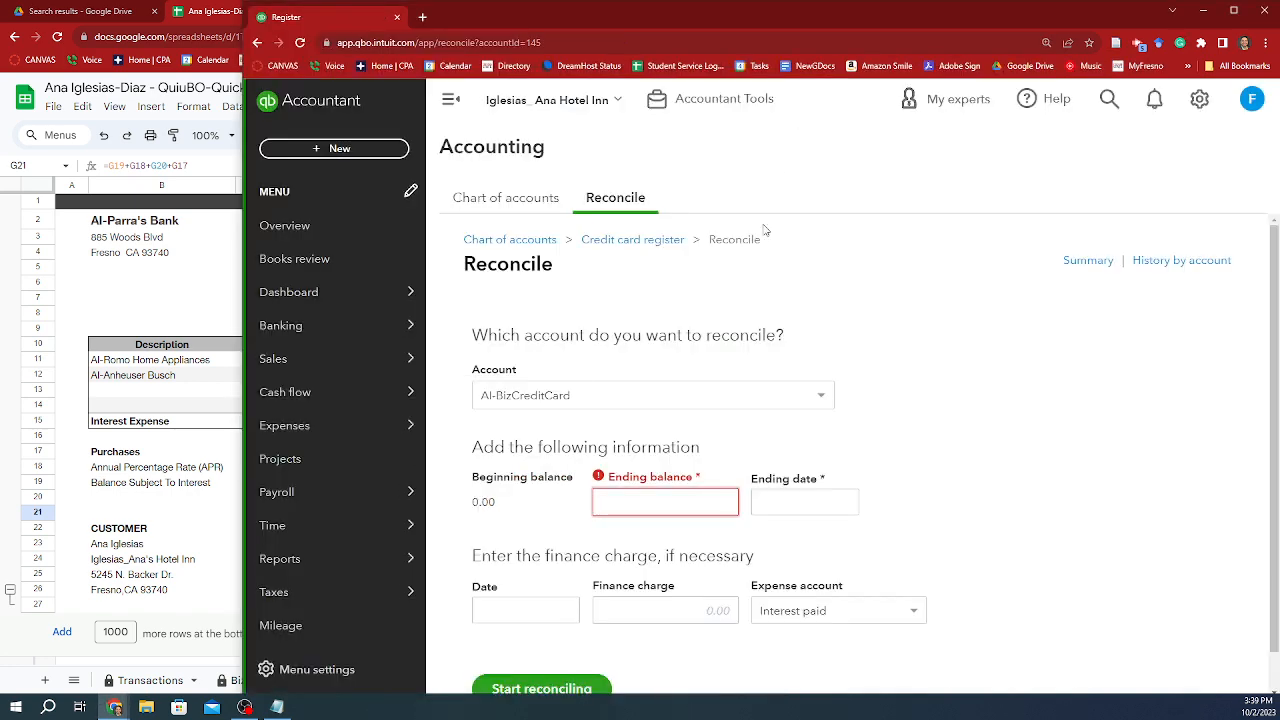
{"action": "key", "text": "ctrl+v"}
{"action": "key", "text": "Tab"}
Step: Enter the credit card statement date 4/15/2023 from the sheet as the ending date and start reconciling AI-BizCreditCard
{"action": "key", "text": "alt+Tab"}
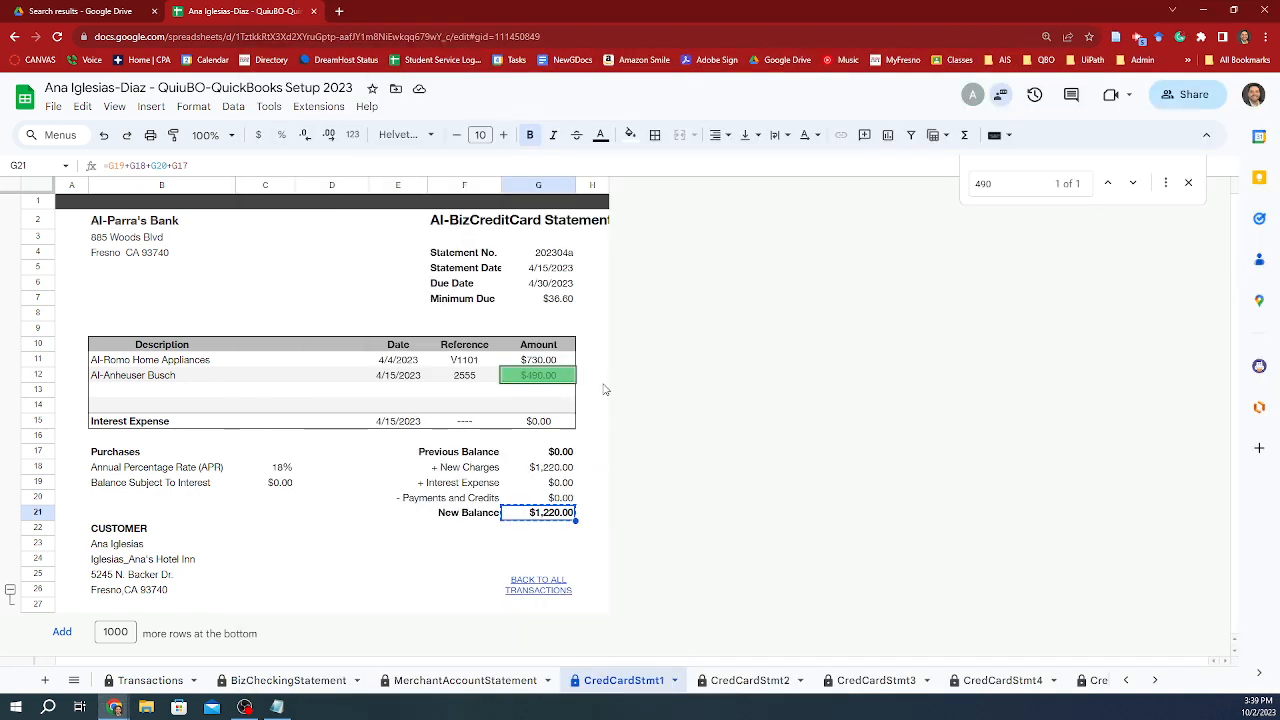
{"action": "left_click", "coordinate": [563, 270]}
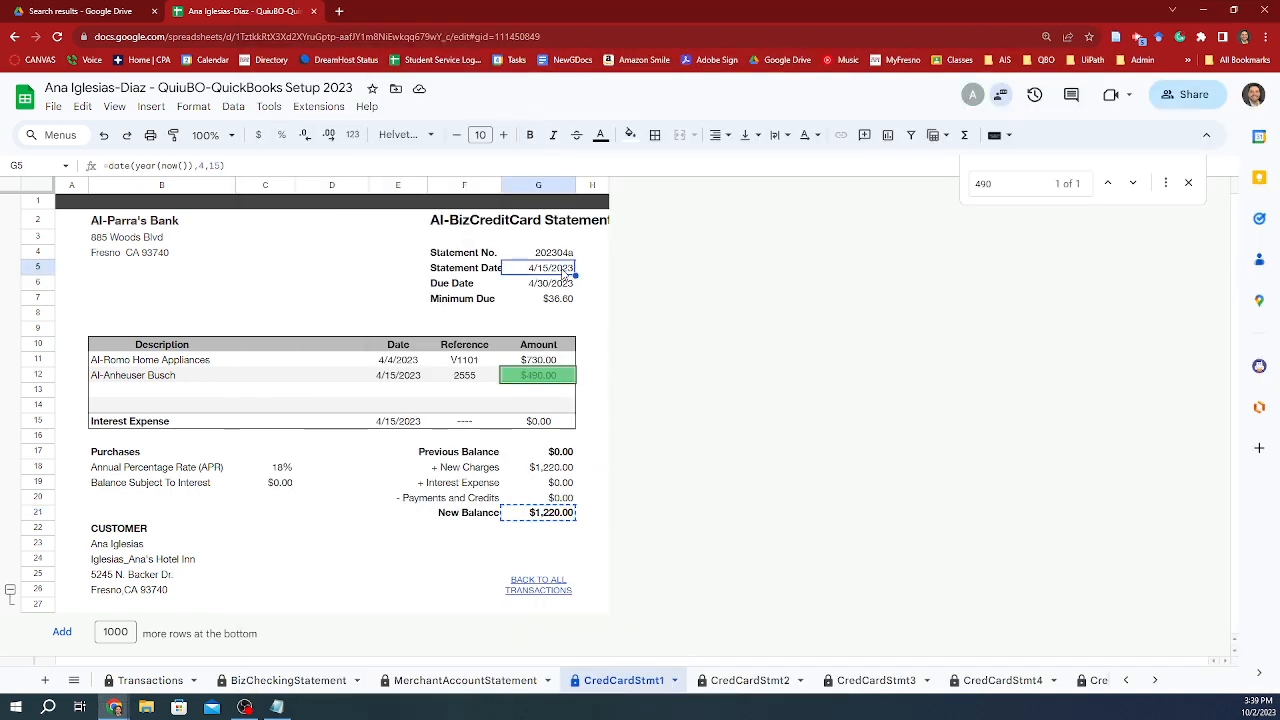
{"action": "key", "text": "alt+Tab"}
{"action": "key", "text": "ctrl+v"}
{"action": "key", "text": "Tab"}
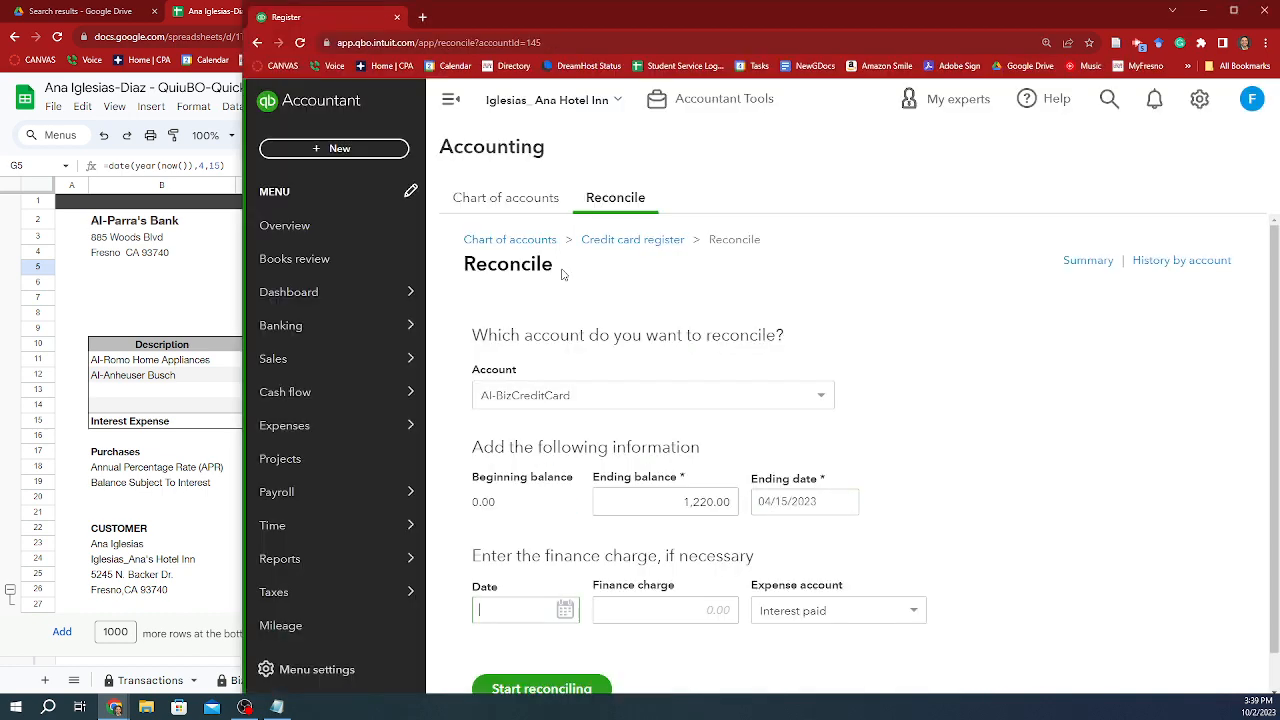
{"action": "key", "text": "Tab"}
{"action": "key", "text": "Tab"}
{"action": "key", "text": "Tab"}
{"action": "key", "text": "Return"}
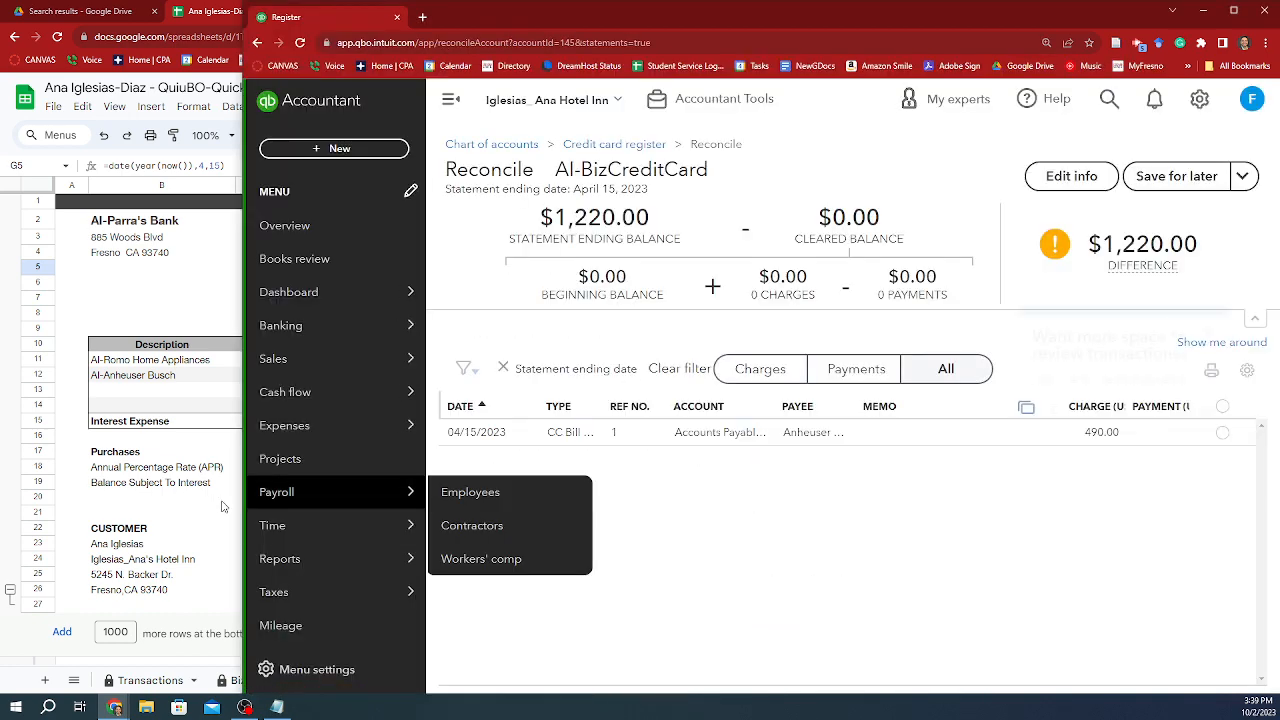
Step: Check the AI-Anheuser Busch line on CredCardStmt1 and mark the $490.00 Anheuser Busch charge as cleared in the QuickBooks reconciliation
{"action": "left_click", "coordinate": [152, 436]}
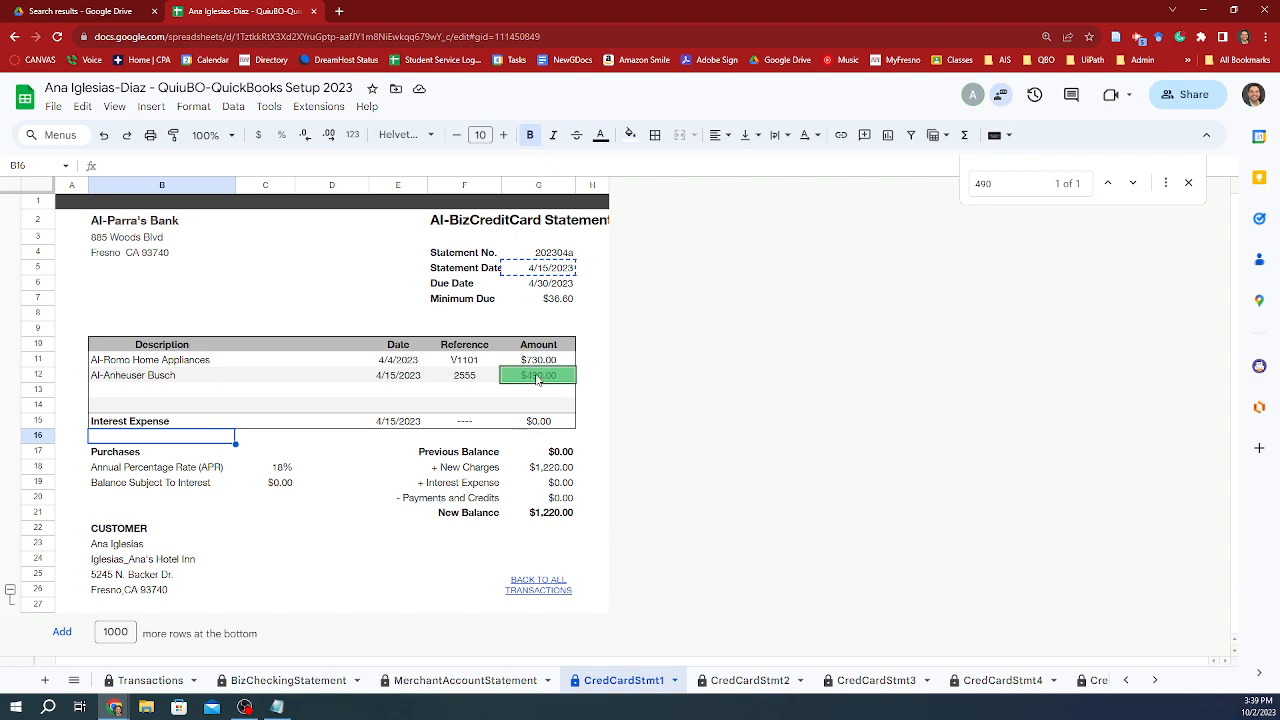
{"action": "key", "text": "alt+Tab"}
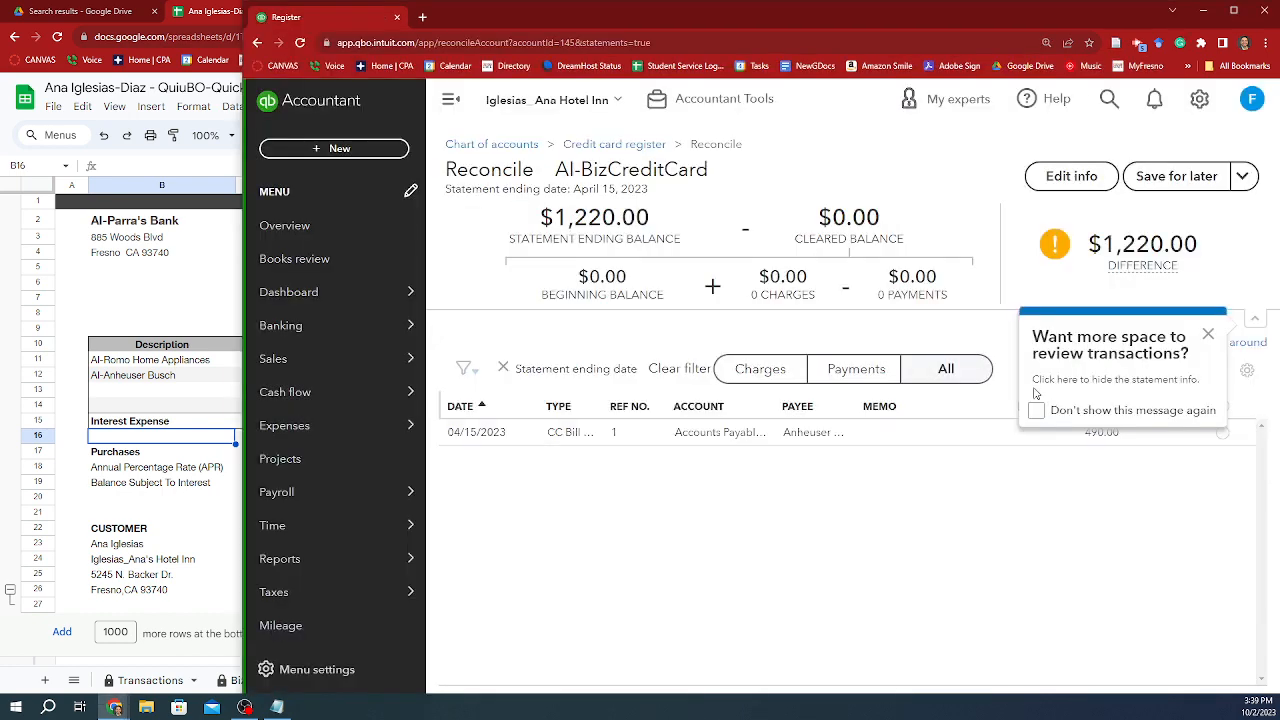
{"action": "left_click", "coordinate": [1208, 340]}
{"action": "left_click", "coordinate": [1222, 432]}
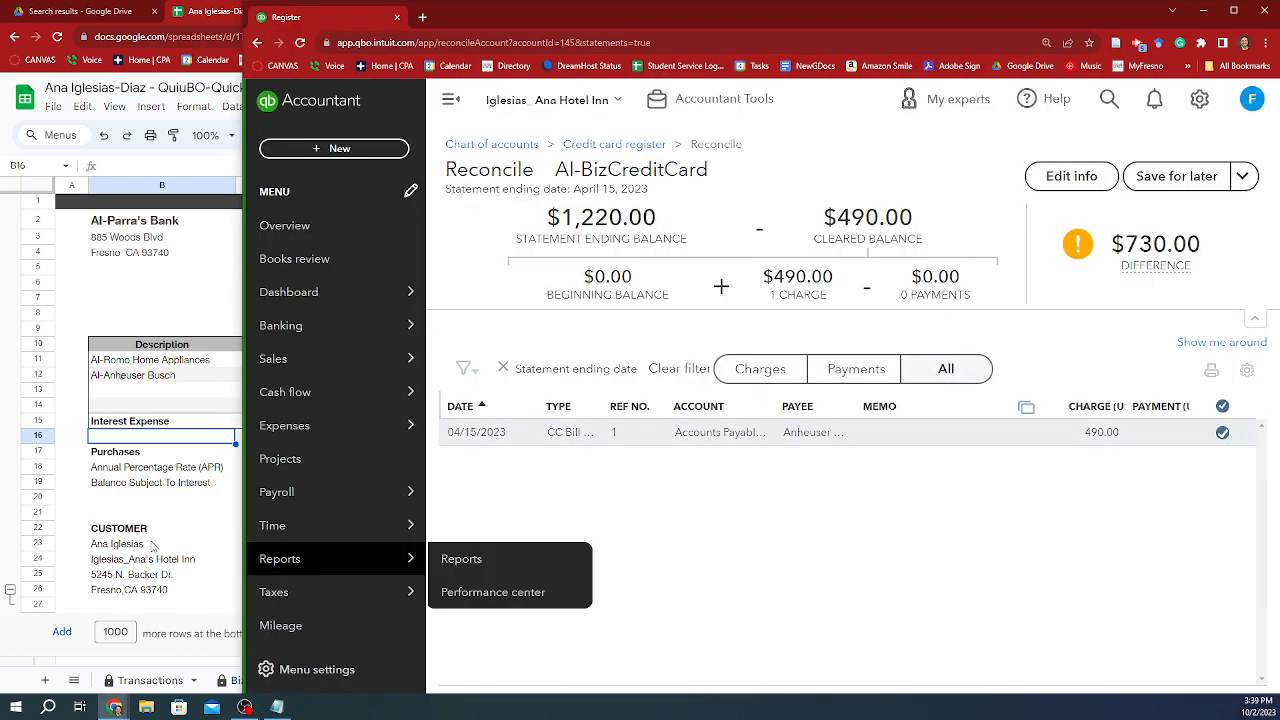
Step: Check the AI-Romo Home Appliances statement line, search QuickBooks for 730, review the matching Romo Home Appliances bill and close it
{"action": "left_click", "coordinate": [172, 423]}
{"action": "left_click", "coordinate": [183, 365]}
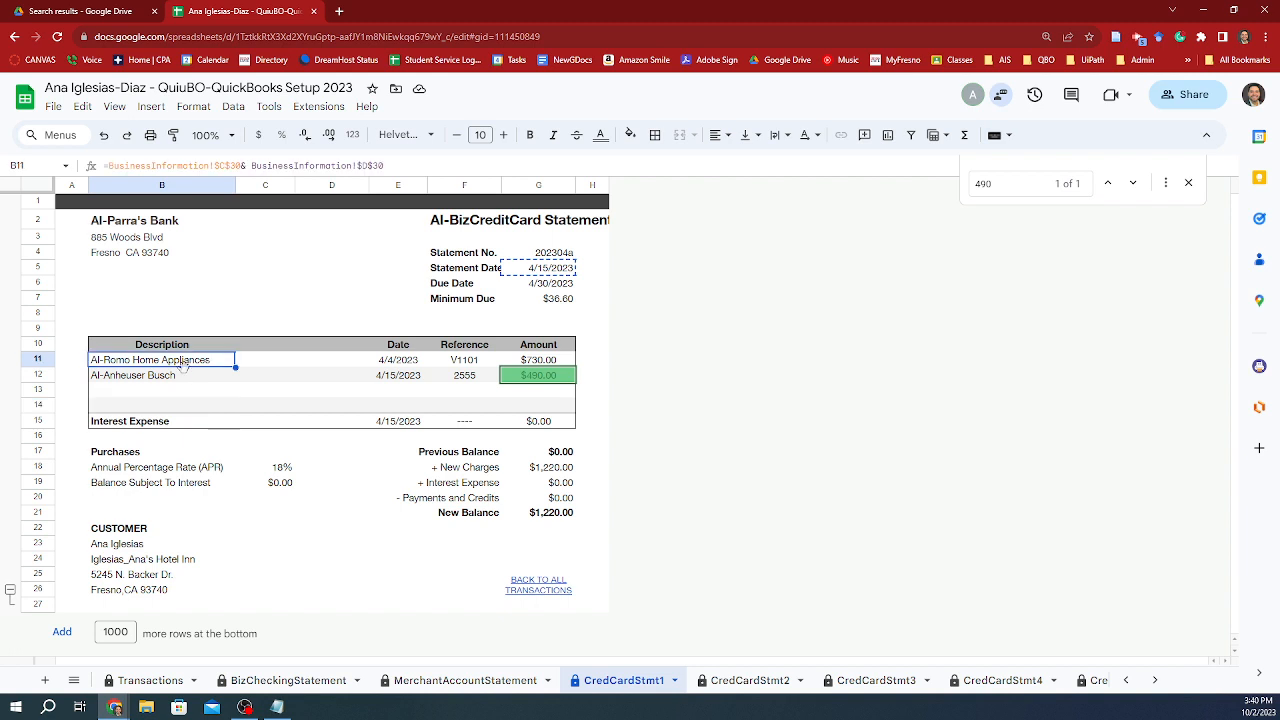
{"action": "key", "text": "alt+Tab"}
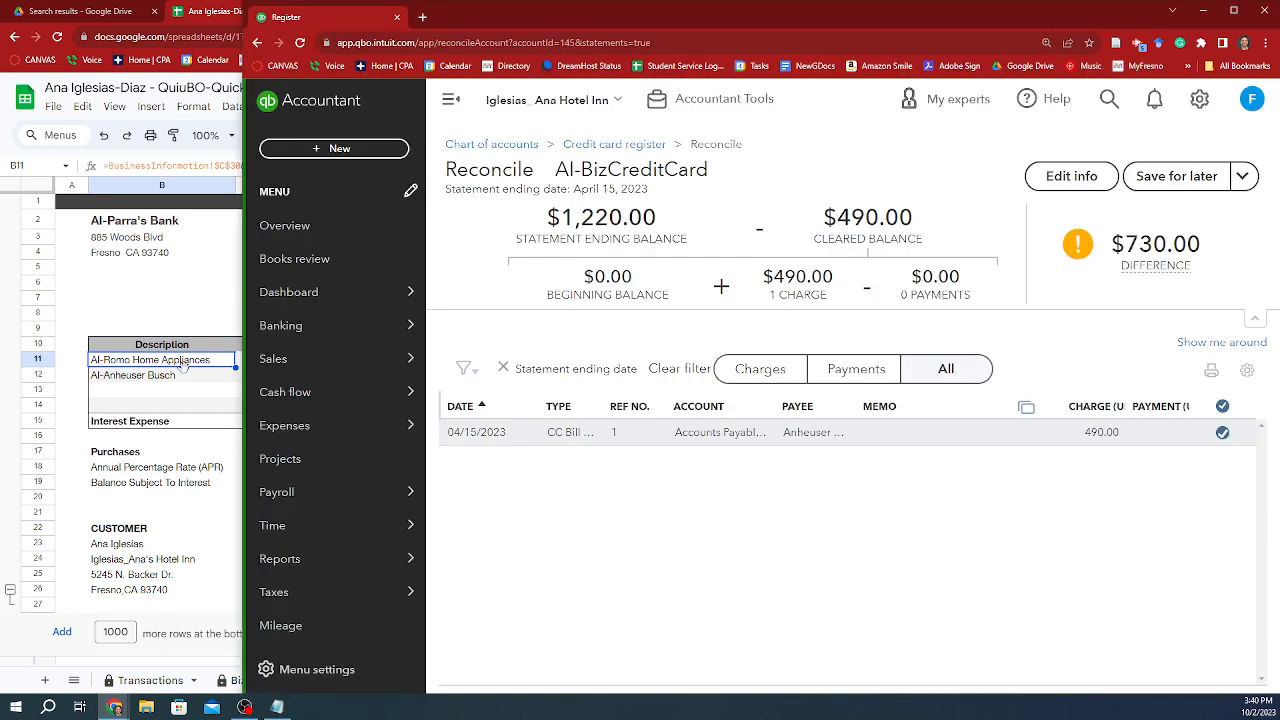
{"action": "left_click", "coordinate": [1108, 100]}
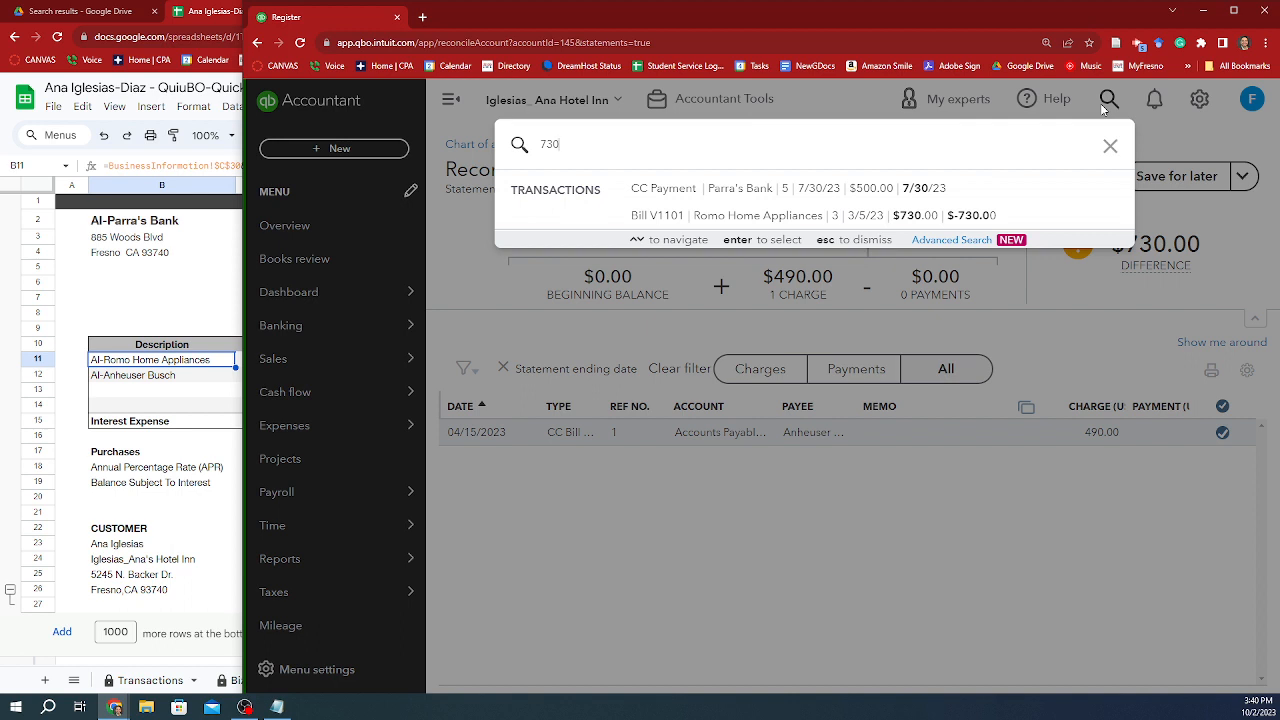
{"action": "left_click", "coordinate": [828, 215]}
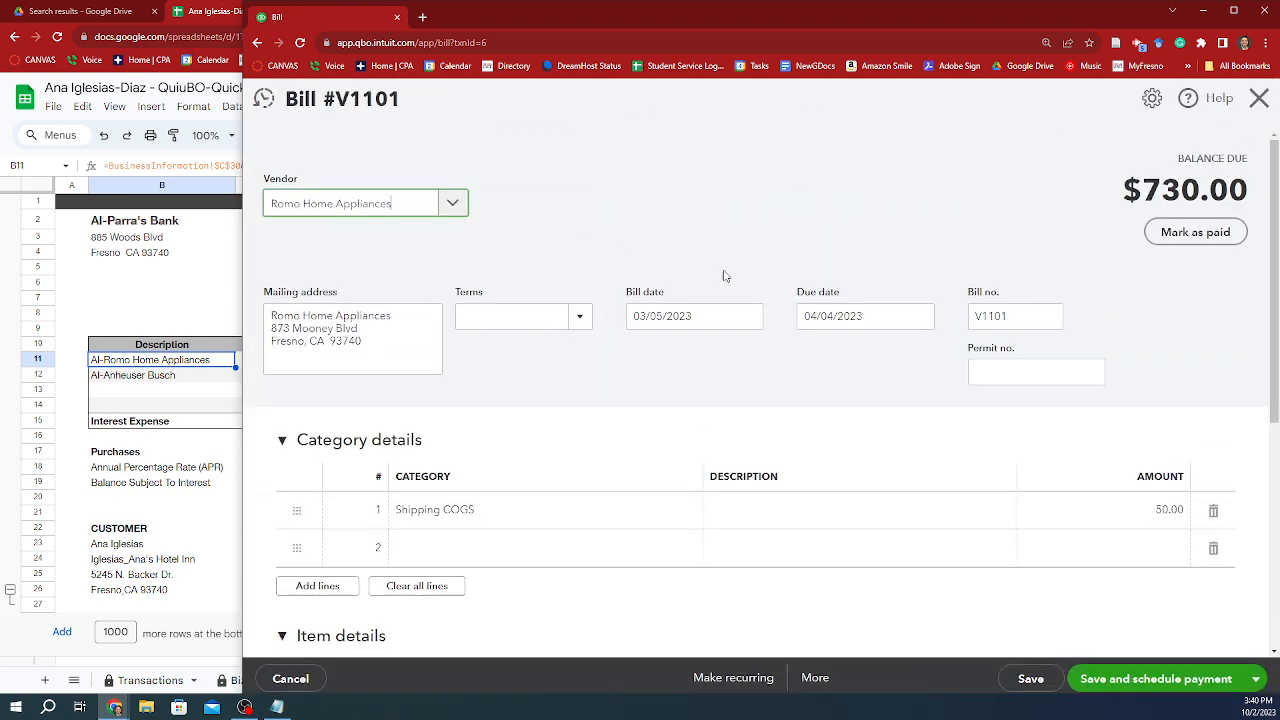
{"action": "scroll", "coordinate": [742, 468], "scroll_direction": "down", "scroll_amount": 3}
{"action": "scroll", "coordinate": [742, 470], "scroll_direction": "up", "scroll_amount": 3}
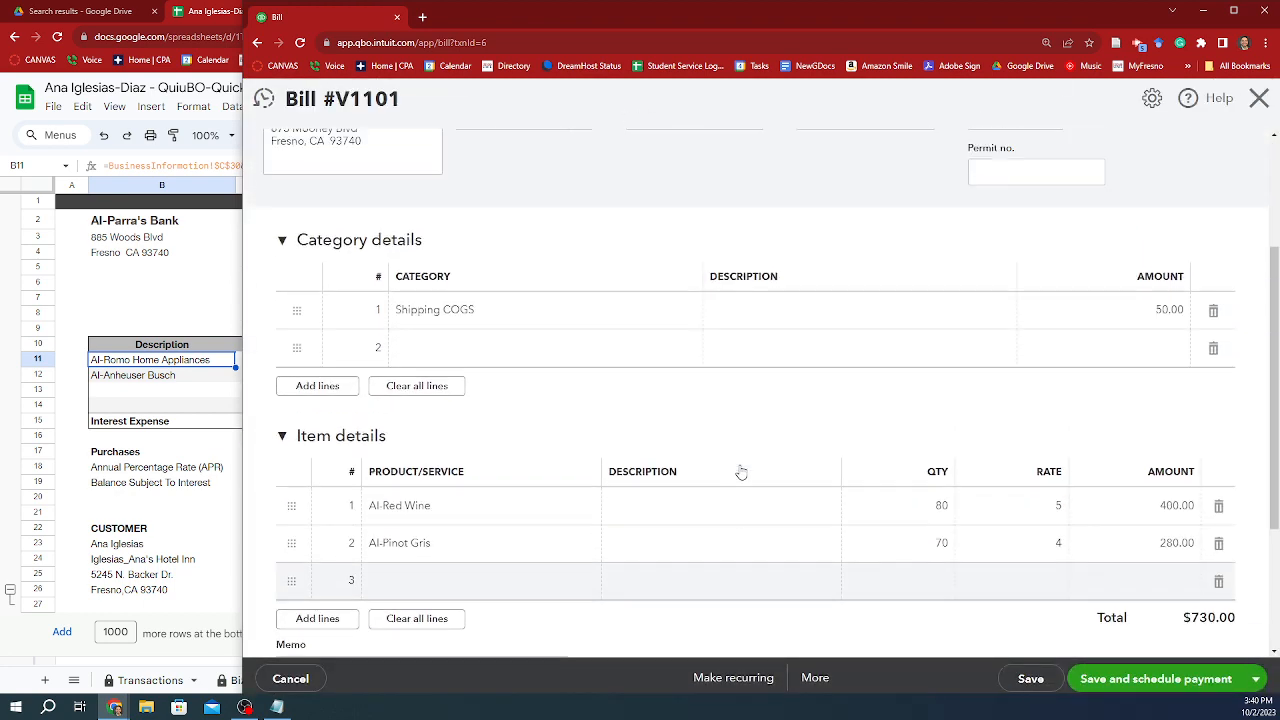
{"action": "scroll", "coordinate": [742, 468], "scroll_direction": "down", "scroll_amount": 5}
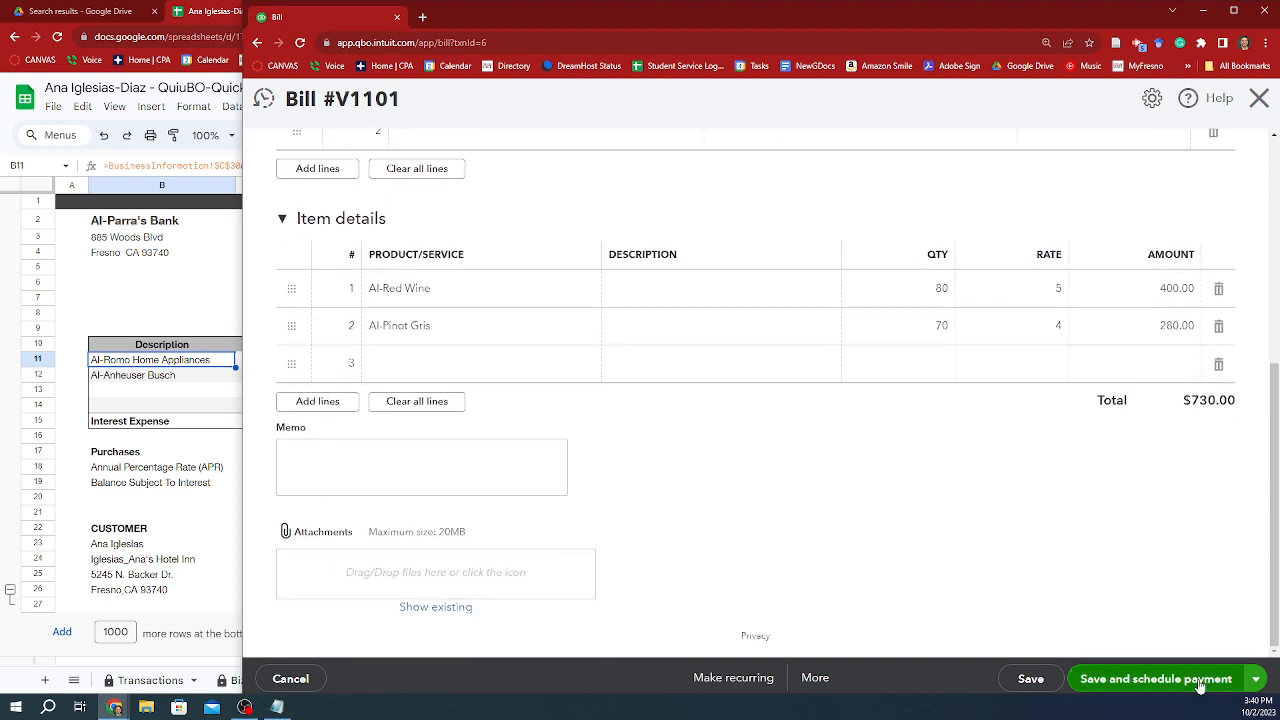
{"action": "left_click", "coordinate": [1255, 677]}
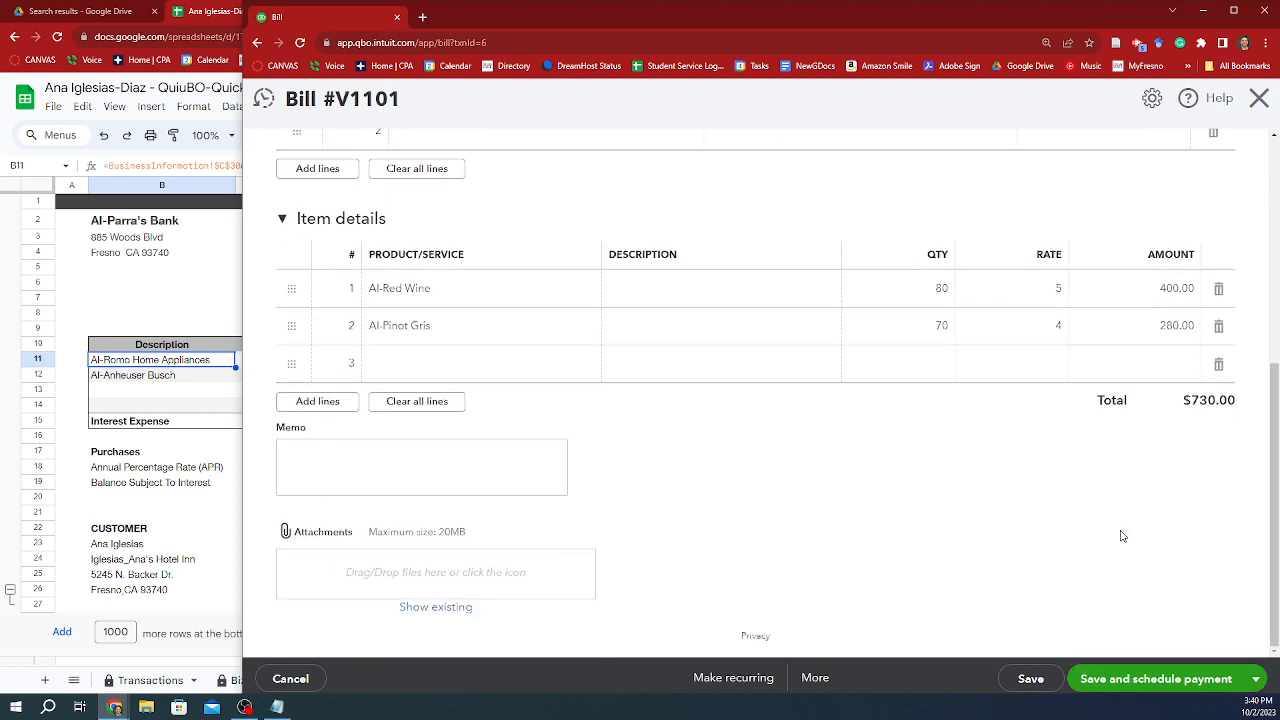
{"action": "left_click", "coordinate": [1258, 99]}
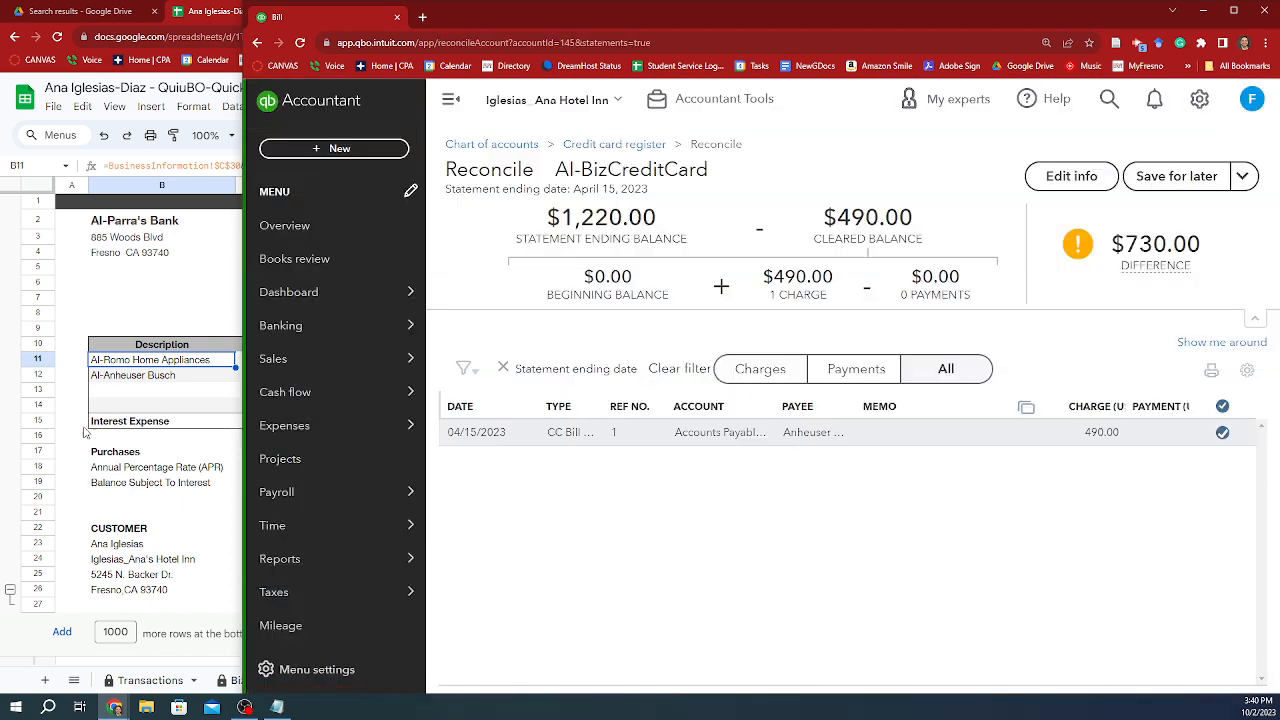
Step: In the Google Sheets Transactions sheet, examine the $730.00 Romo Home Appliances bill payment row for its transaction type and payment details
{"action": "left_click", "coordinate": [82, 424]}
{"action": "left_click", "coordinate": [160, 686]}
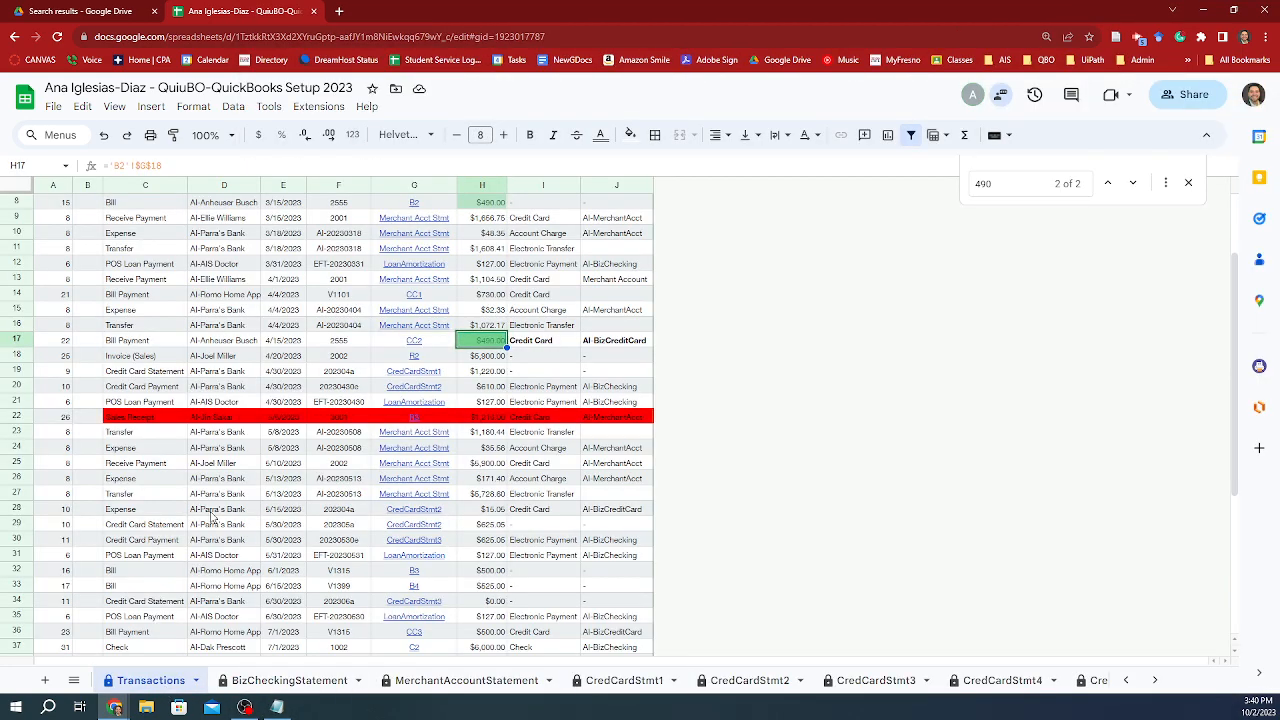
{"action": "scroll", "coordinate": [474, 285], "scroll_direction": "up", "scroll_amount": 1}
{"action": "left_click", "coordinate": [482, 341]}
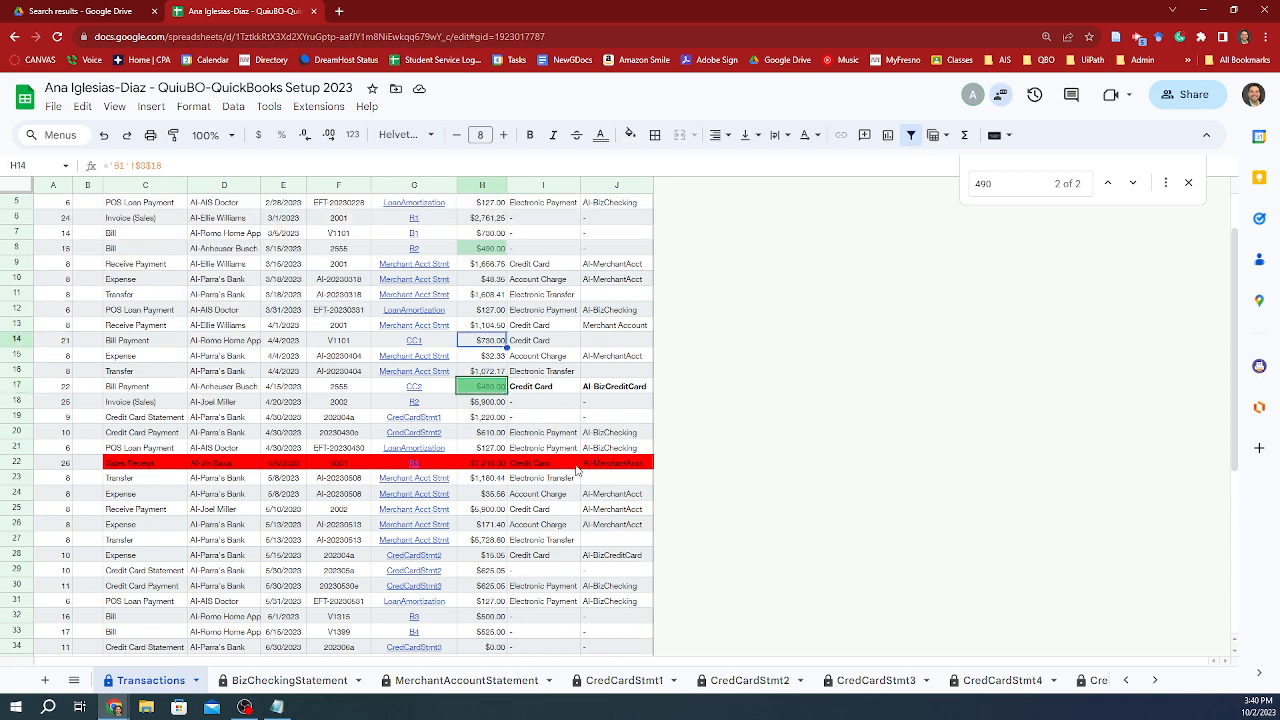
{"action": "key", "text": "Left"}
{"action": "key", "text": "Left"}
{"action": "key", "text": "Left"}
{"action": "key", "text": "Left"}
{"action": "key", "text": "Left"}
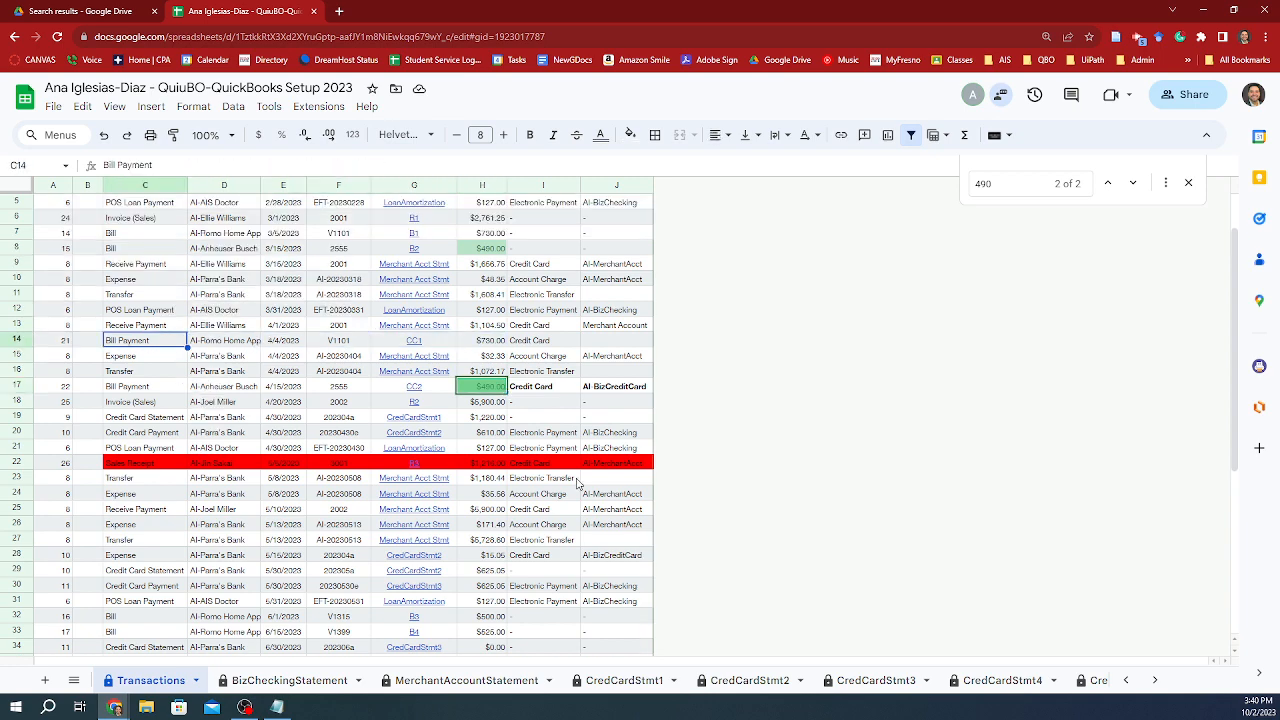
{"action": "key", "text": "Right"}
{"action": "key", "text": "Right"}
{"action": "key", "text": "Right"}
{"action": "key", "text": "Right"}
{"action": "key", "text": "Right"}
{"action": "key", "text": "alt+Tab"}
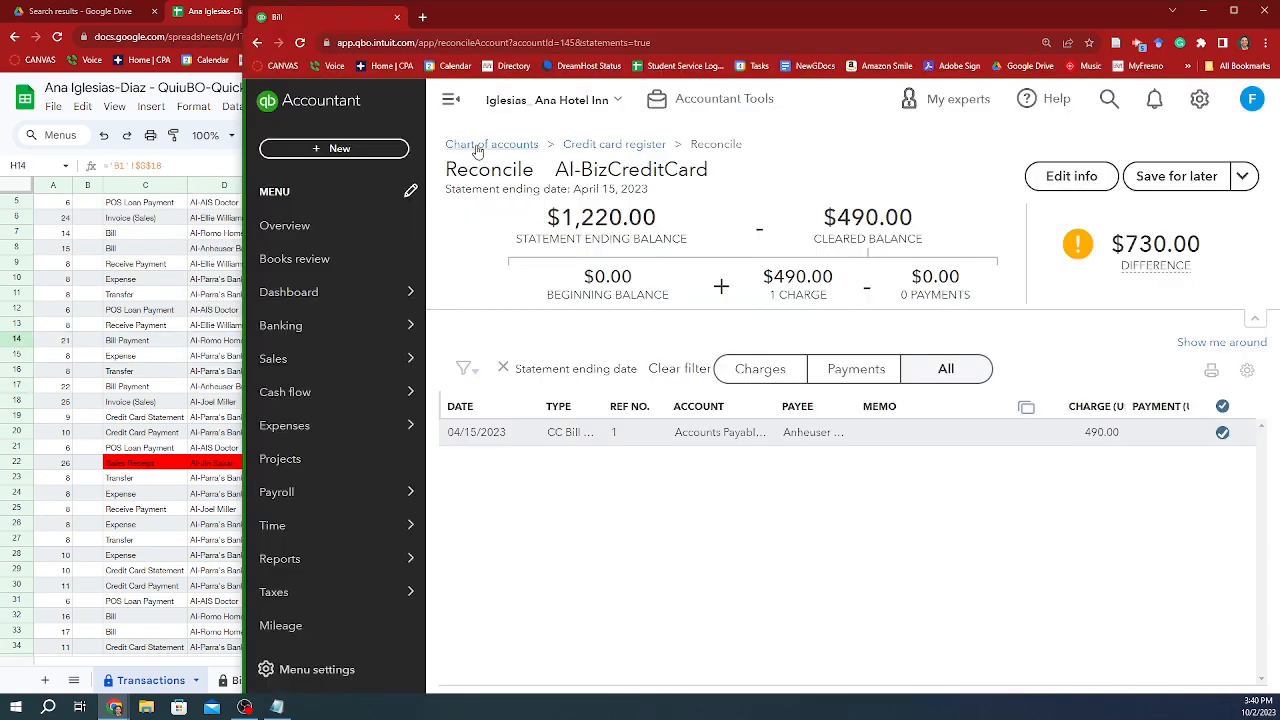
Step: Open Pay Bills in QuickBooks and keep AI-BizCreditCard as the payment account
{"action": "left_click", "coordinate": [338, 148]}
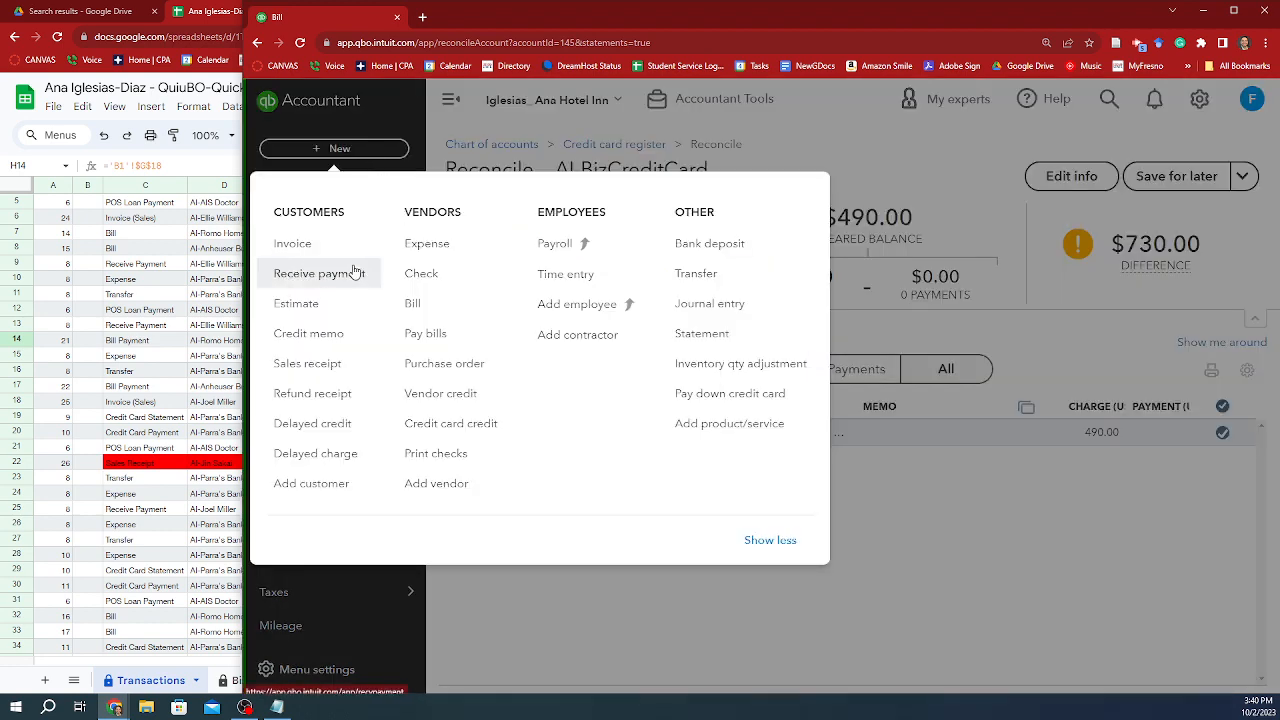
{"action": "left_click", "coordinate": [458, 337]}
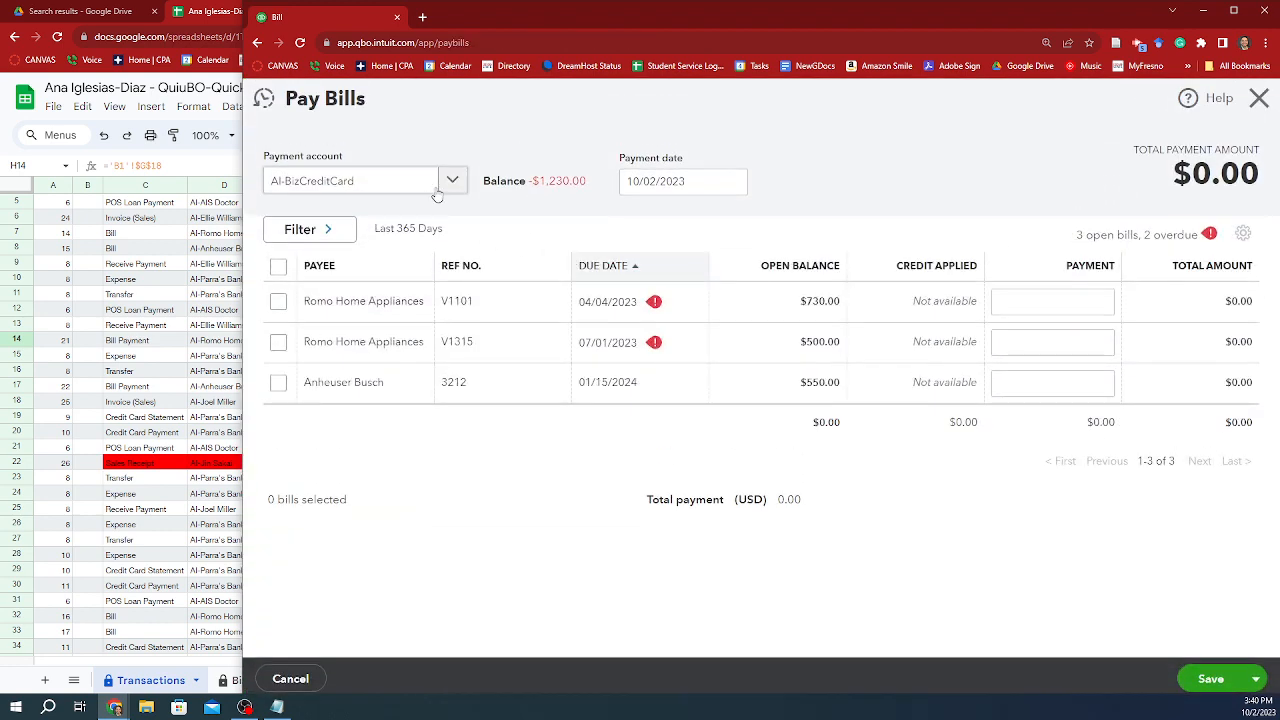
{"action": "left_click", "coordinate": [454, 184]}
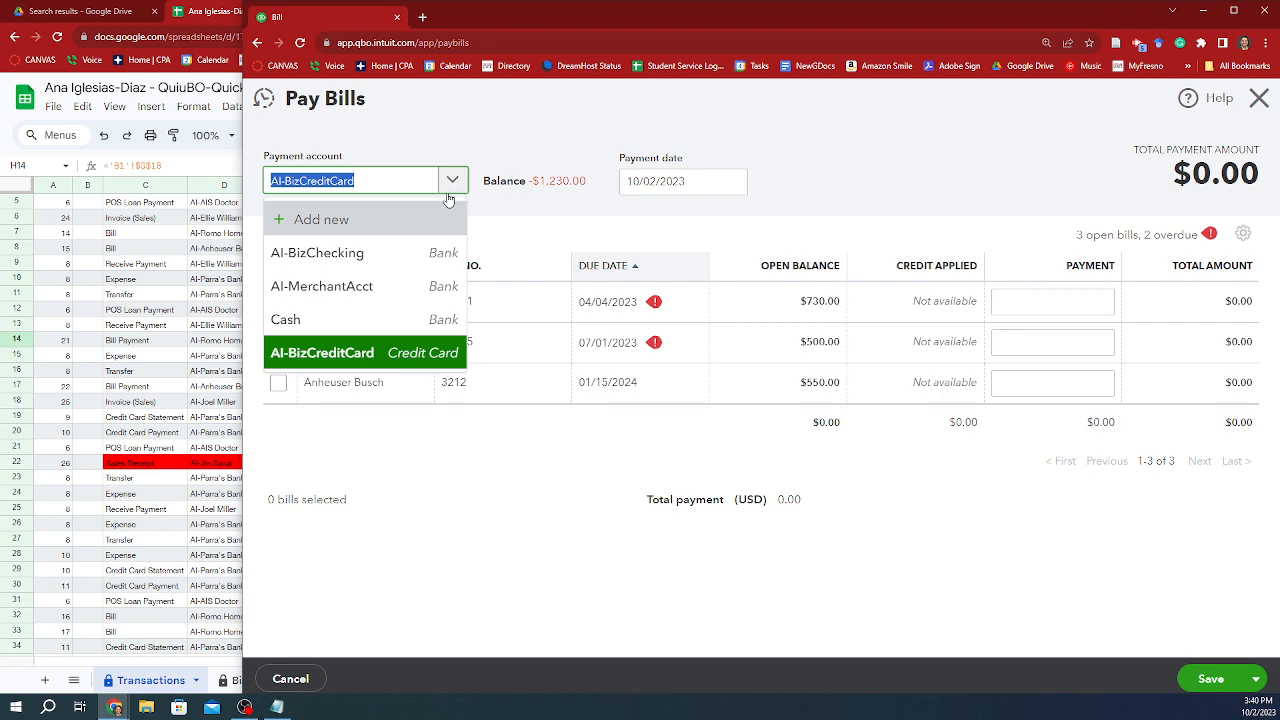
{"action": "left_click", "coordinate": [456, 179]}
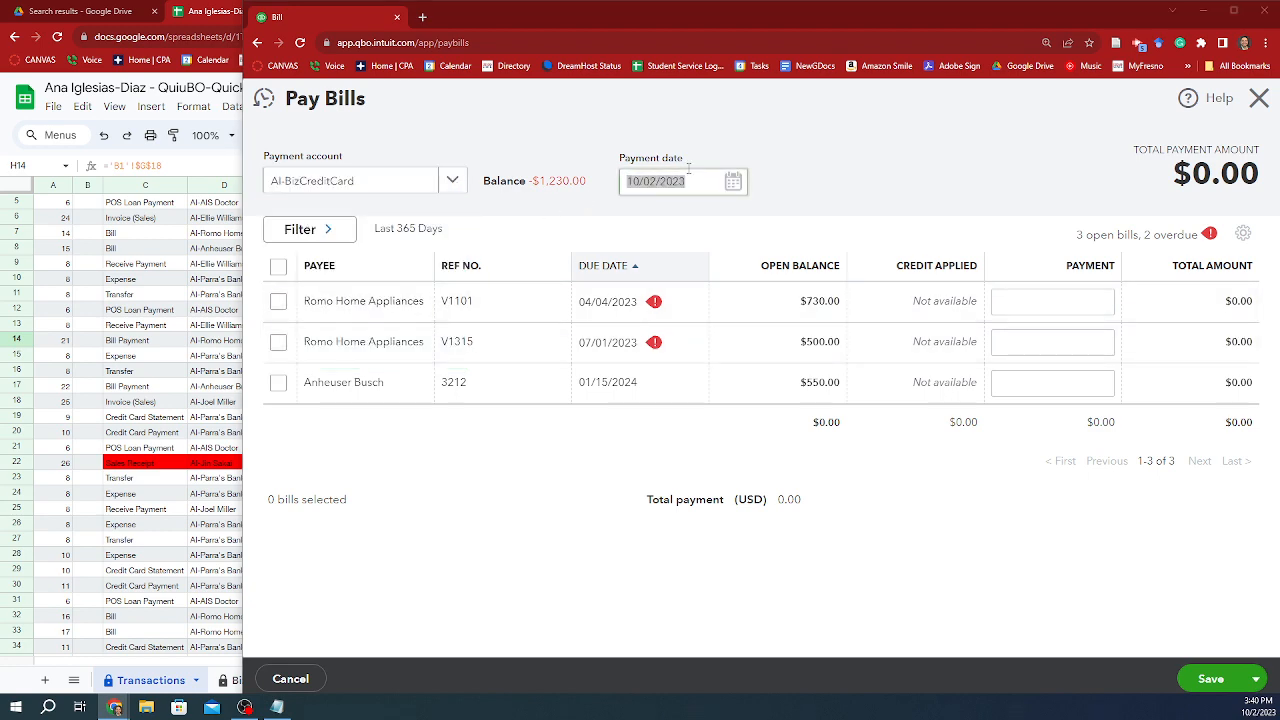
Step: Set the payment date to 04/04/2023 from the Transactions sheet, then select the $730.00 Romo Home Appliances bill and save the payment
{"action": "key", "text": "alt+Tab"}
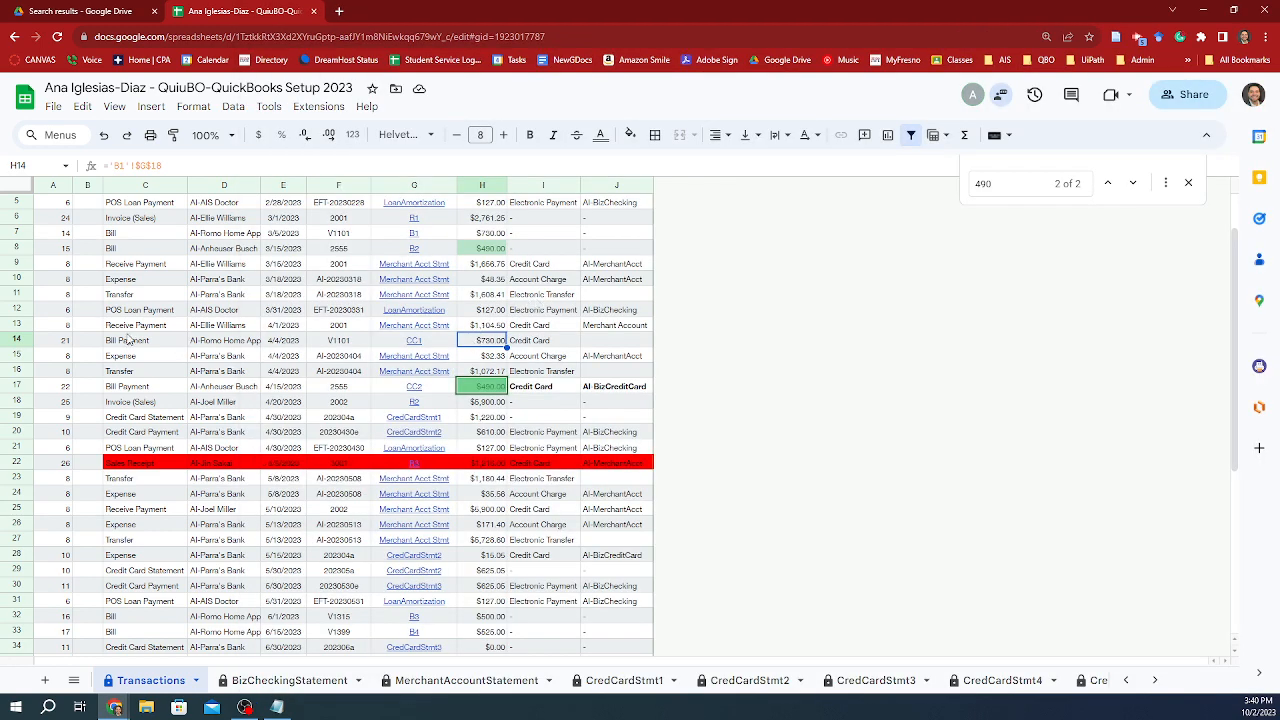
{"action": "left_click", "coordinate": [276, 344]}
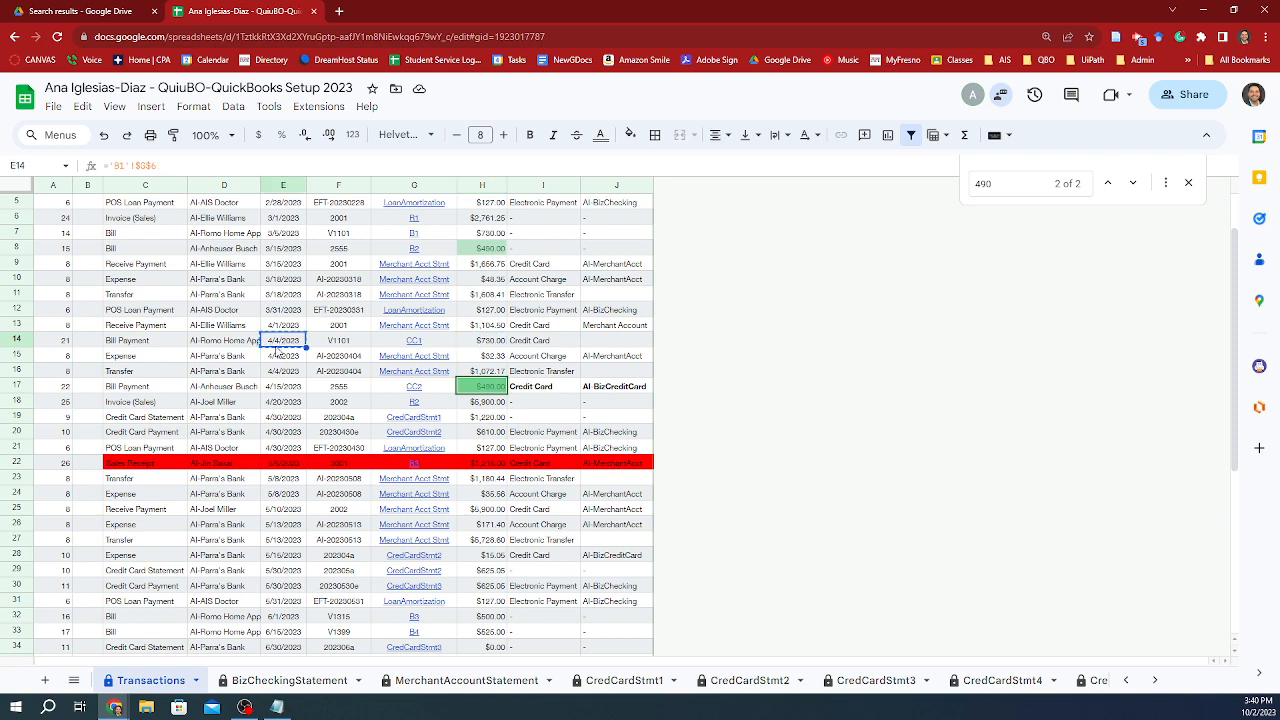
{"action": "key", "text": "alt+Tab"}
{"action": "type", "text": "4/4/2023"}
{"action": "type", "text": "0"}
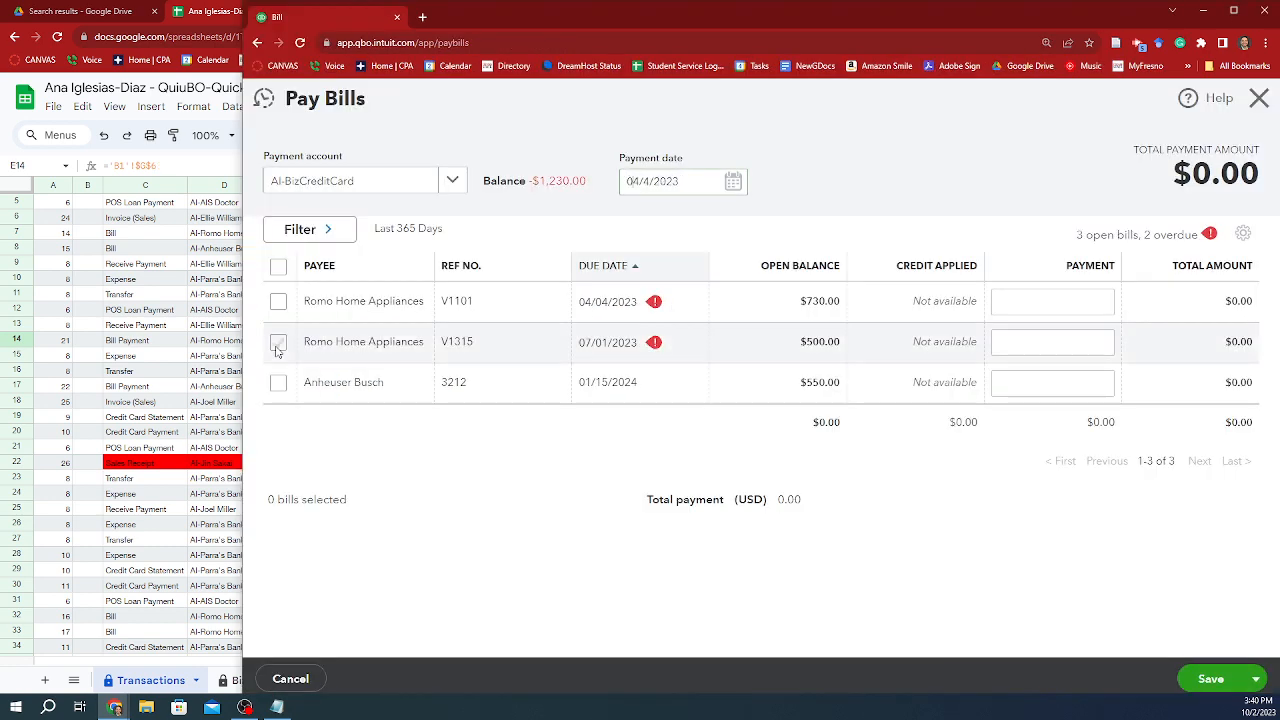
{"action": "key", "text": "Tab"}
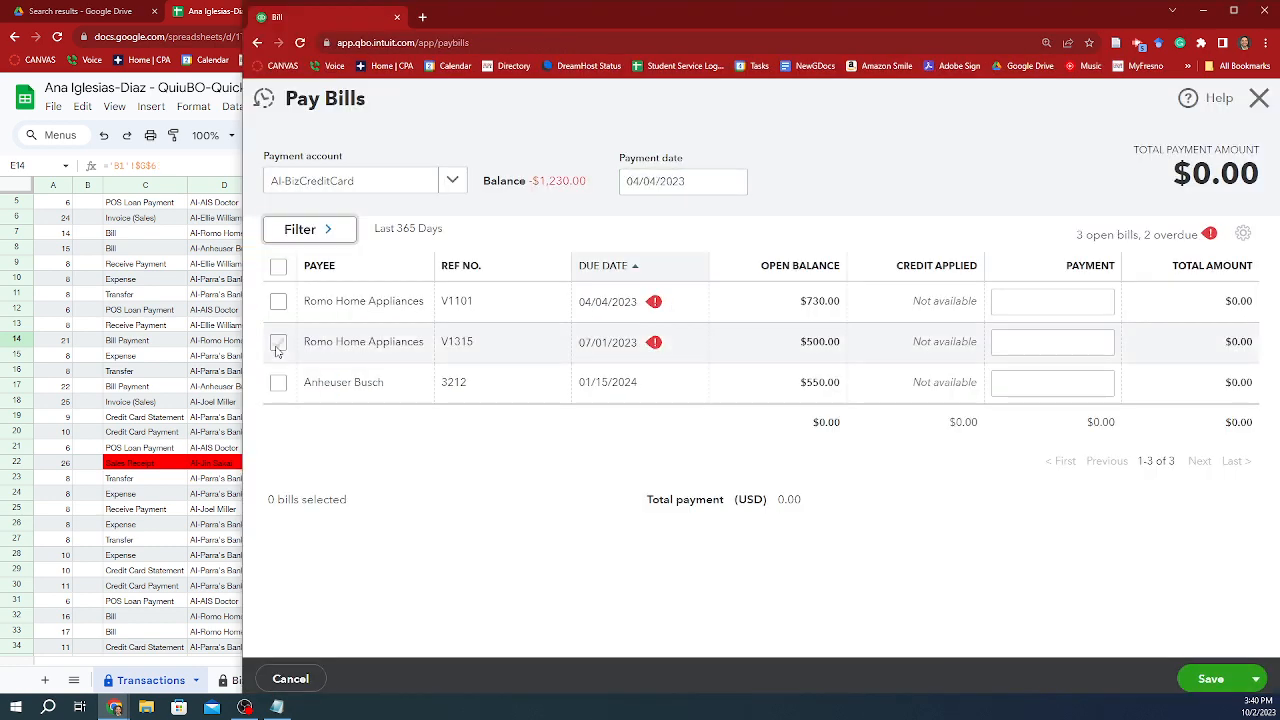
{"action": "left_click", "coordinate": [278, 301]}
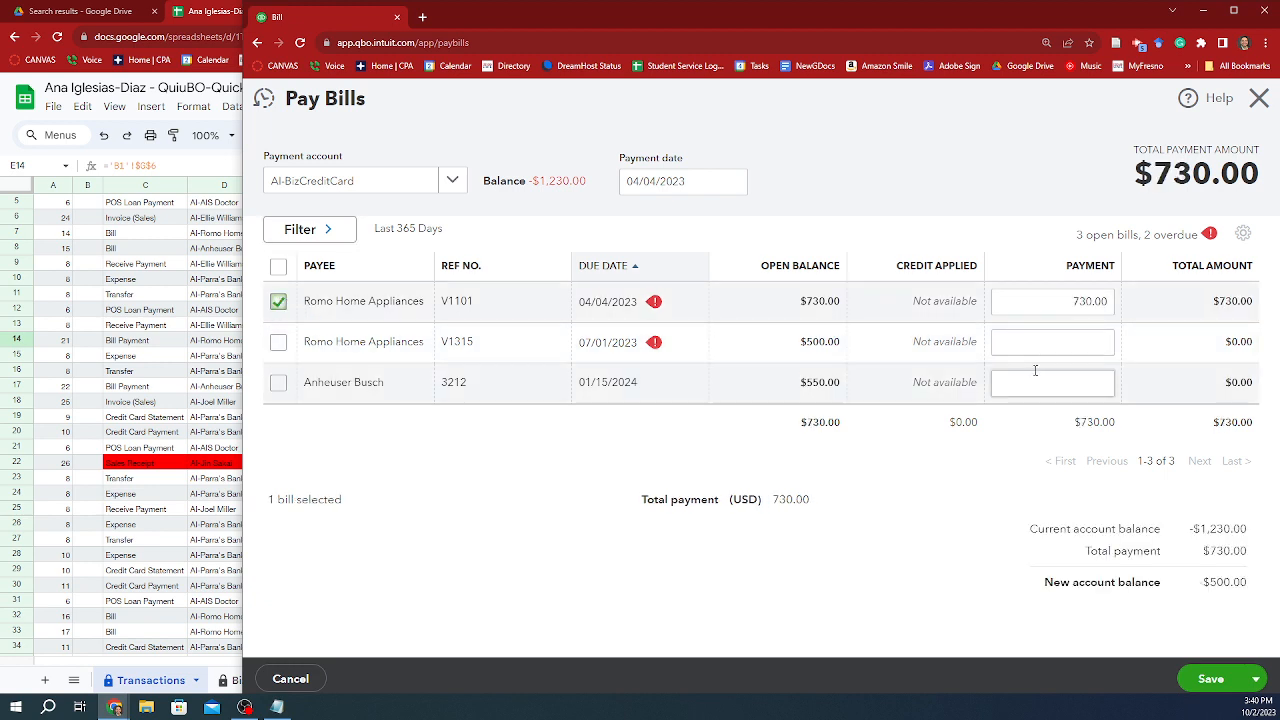
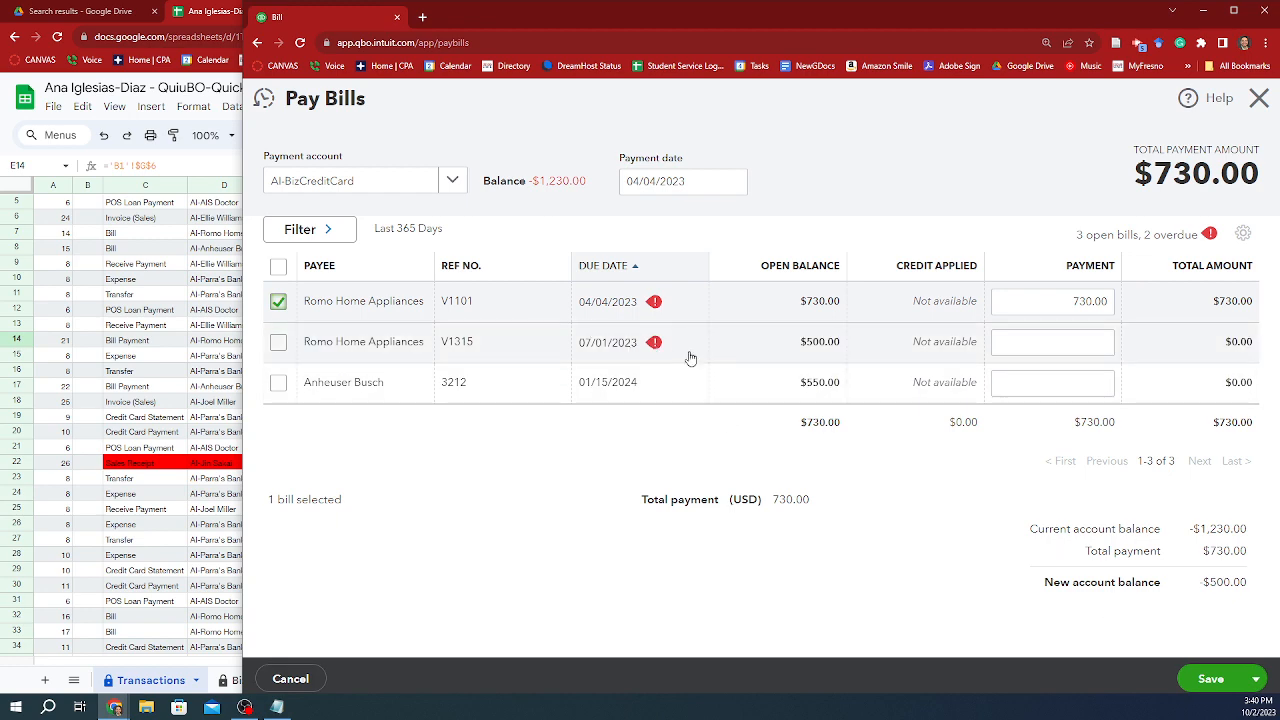
{"action": "left_click", "coordinate": [1200, 679]}
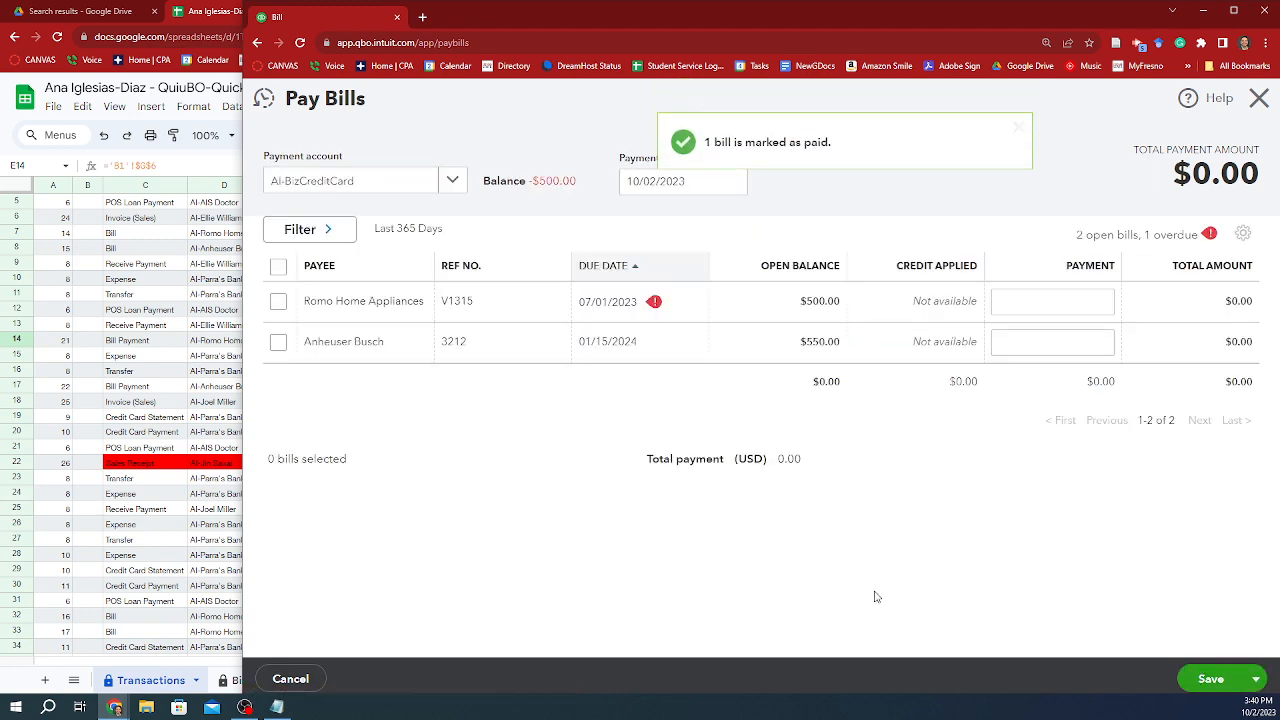
Step: Switch to the Google Sheets Transactions sheet and search for 500.00, stepping through the matches
{"action": "key", "text": "alt+Tab"}
{"action": "key", "text": "alt+Tab"}
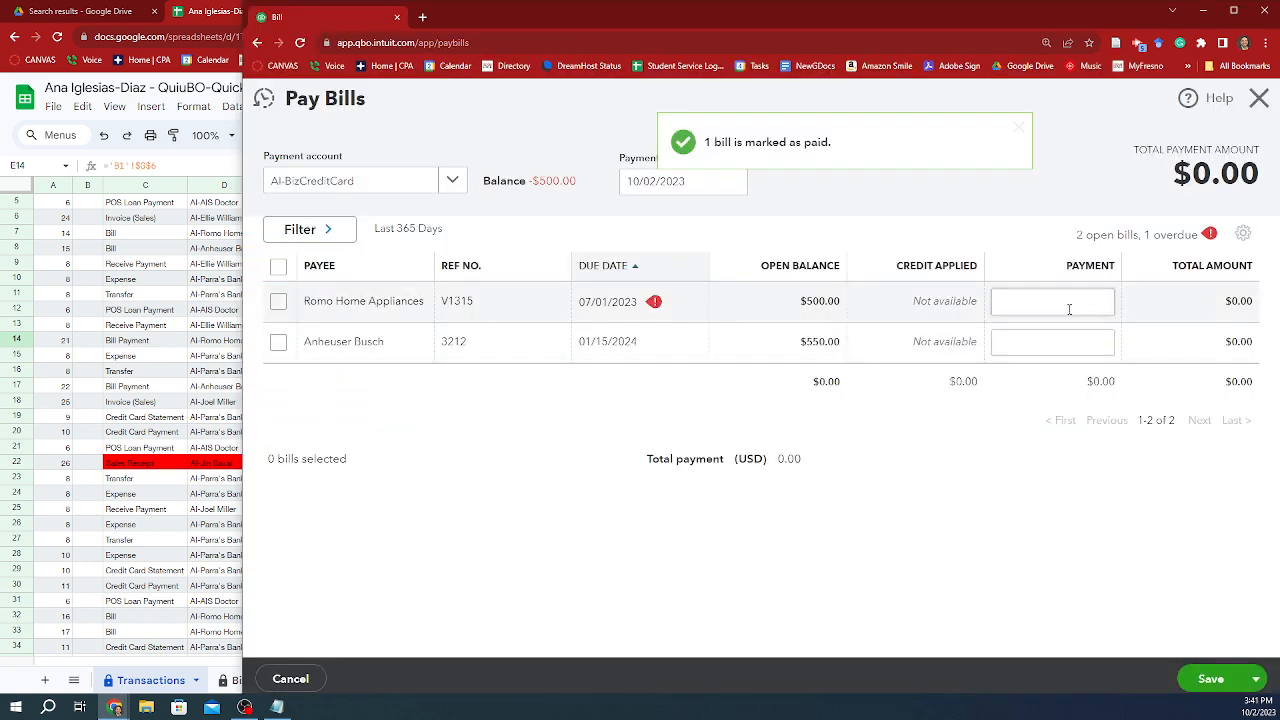
{"action": "key", "text": "alt+Tab"}
{"action": "left_click", "coordinate": [478, 330]}
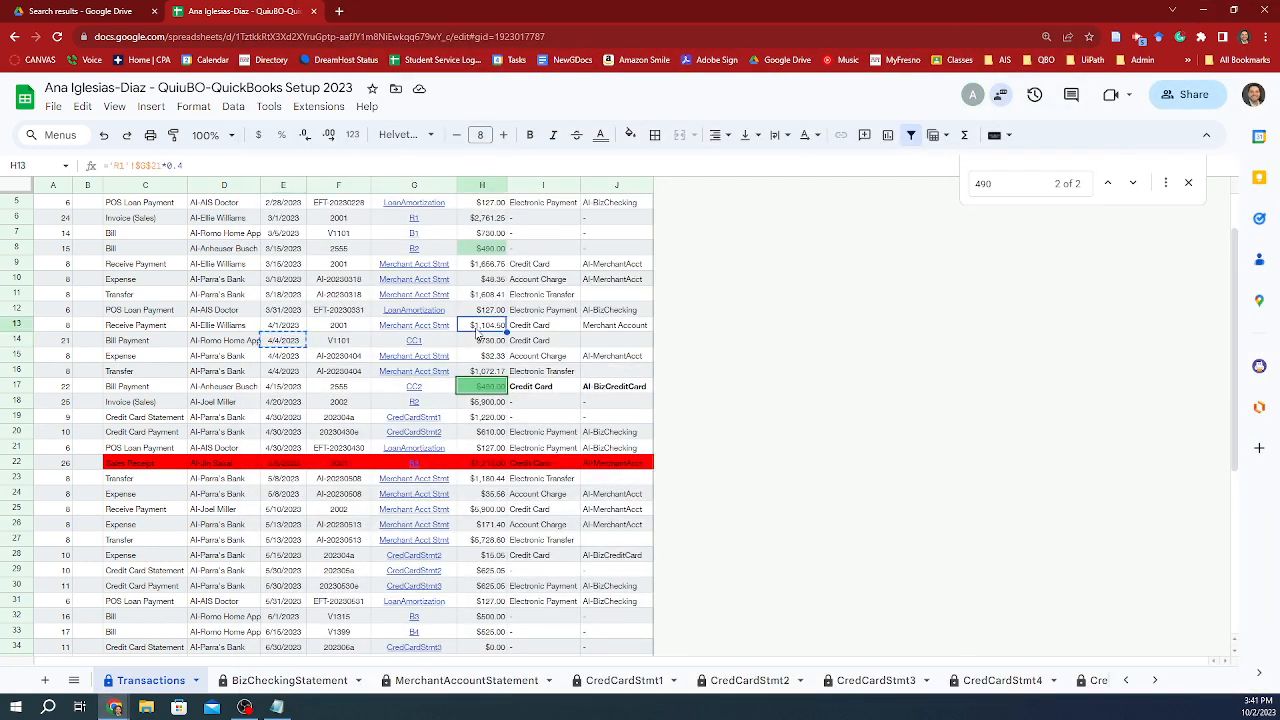
{"action": "key", "text": "ctrl+f"}
{"action": "type", "text": "500.00"}
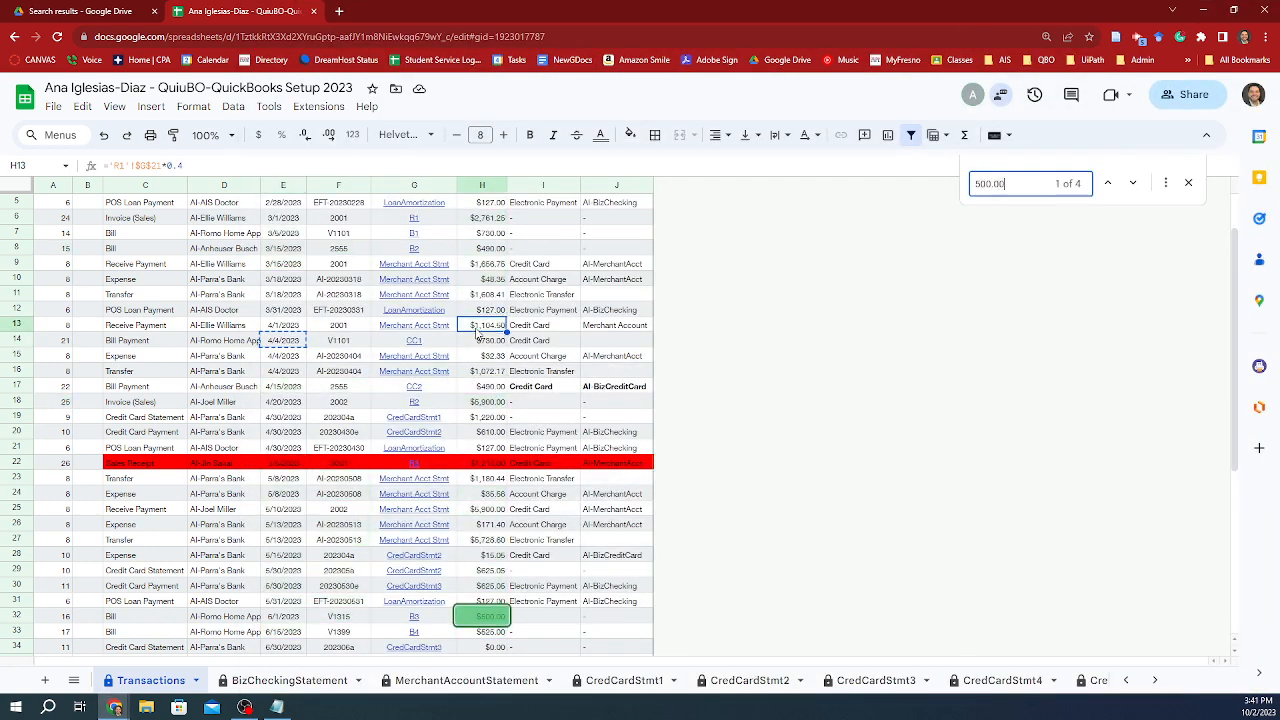
{"action": "key", "text": "Return"}
{"action": "key", "text": "Return"}
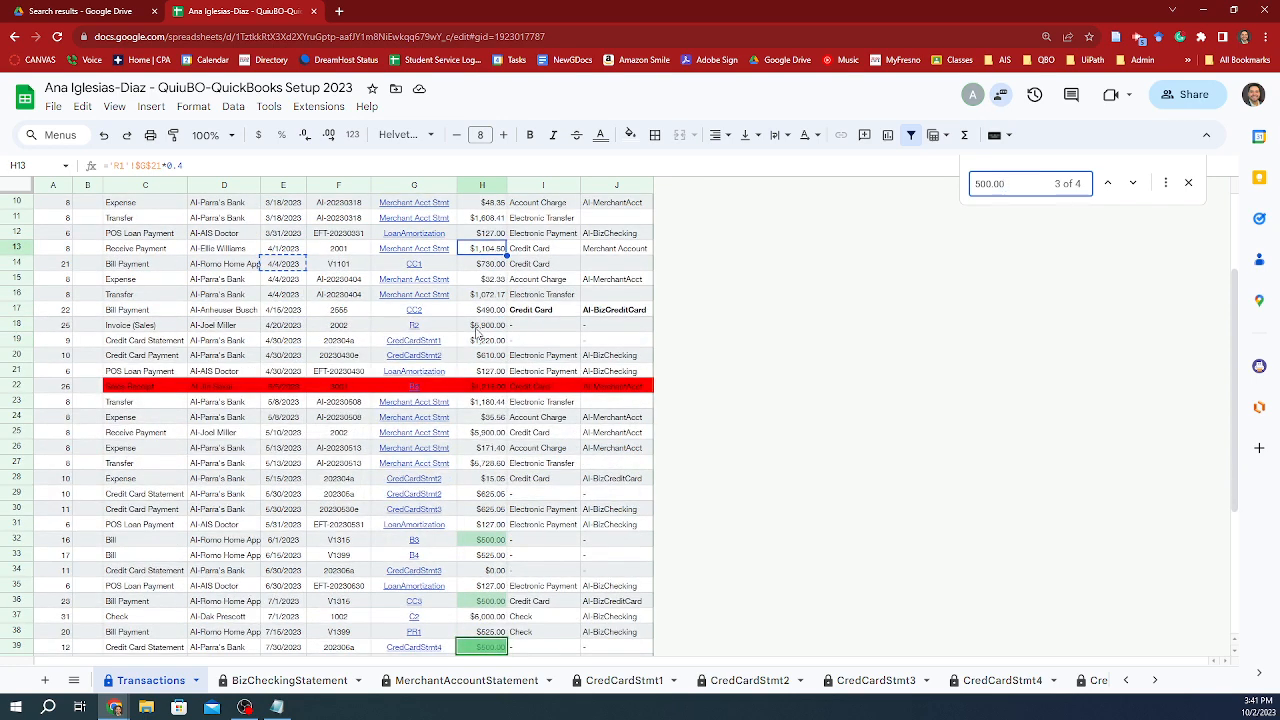
Step: Copy the date of the $500.00 Romo Home Appliances bill payment, check its payment account and enter 7/1/2023 as the Pay Bills payment date
{"action": "left_click", "coordinate": [247, 602]}
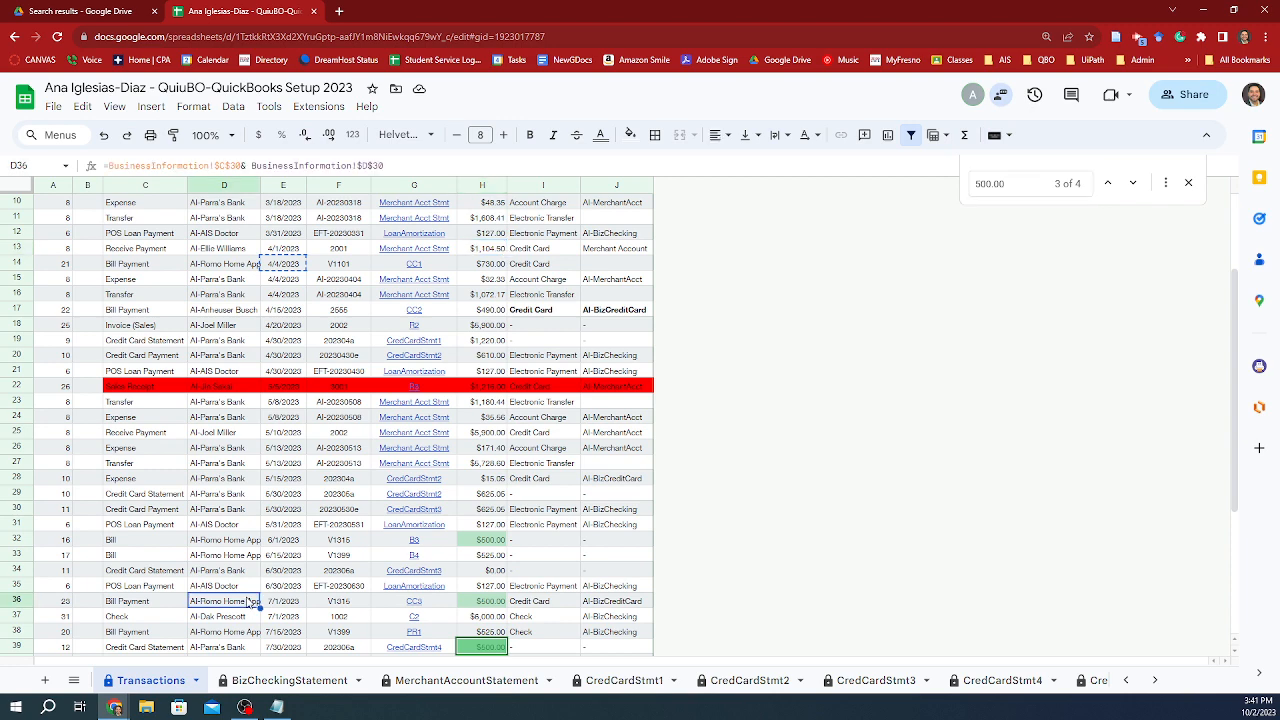
{"action": "key", "text": "Right"}
{"action": "key", "text": "Right"}
{"action": "key", "text": "Left"}
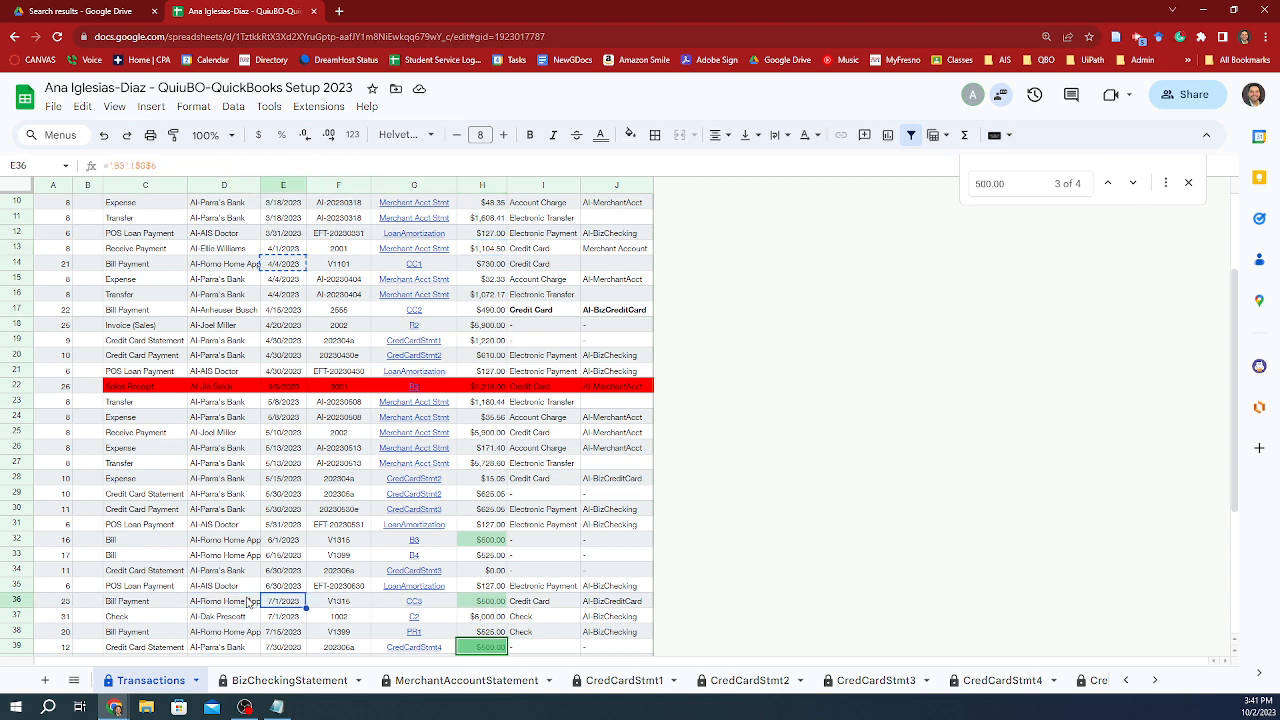
{"action": "key", "text": "Right"}
{"action": "key", "text": "Right"}
{"action": "key", "text": "Right"}
{"action": "key", "text": "Right"}
{"action": "key", "text": "Right"}
{"action": "key", "text": "alt+Tab"}
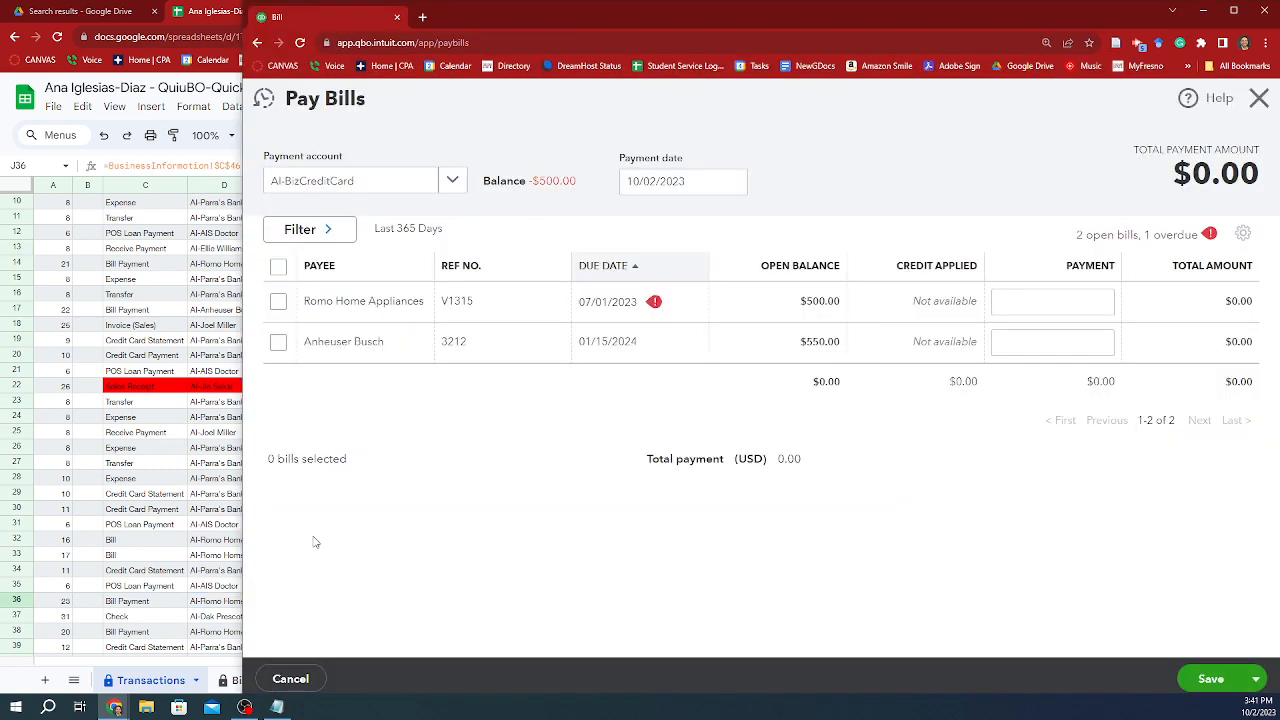
{"action": "left_click", "coordinate": [691, 180]}
{"action": "key", "text": "ctrl+a"}
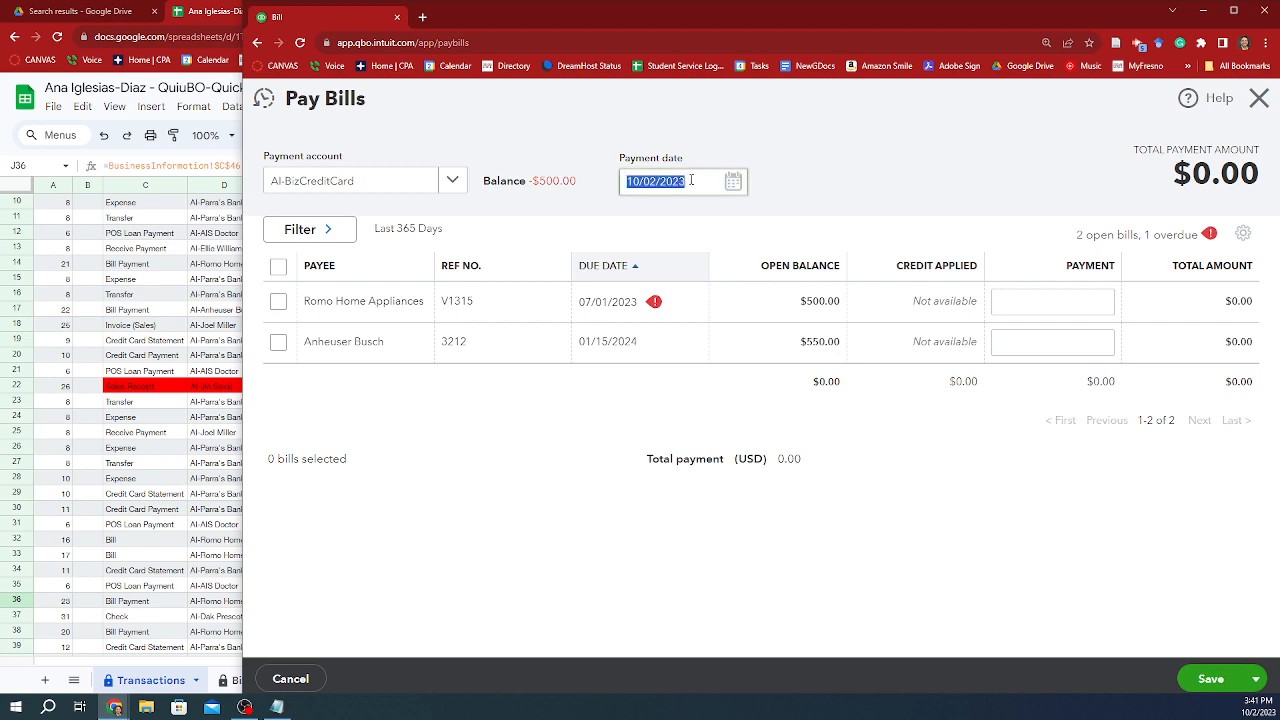
{"action": "type", "text": "7/1/2023"}
{"action": "key", "text": "alt+Tab"}
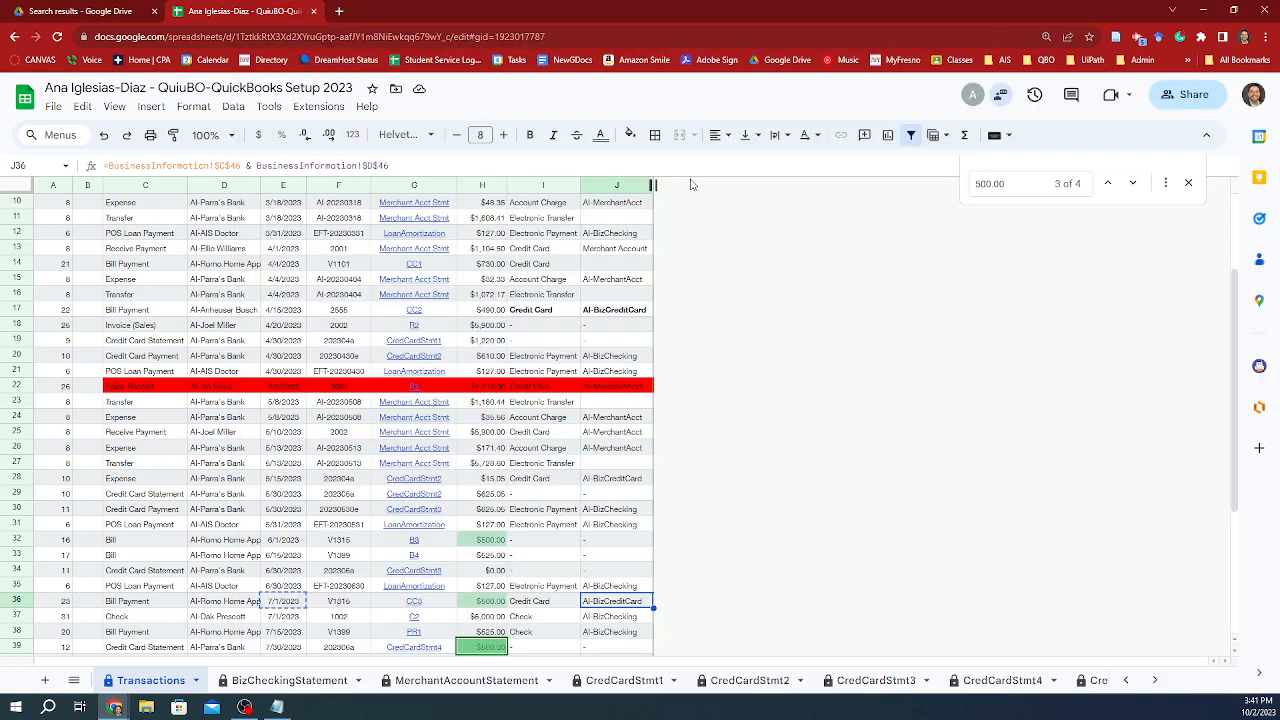
Step: Check the details in the $500.00 Romo Home Appliances bill payment row of the Transactions sheet, then return to QuickBooks
{"action": "key", "text": "Left"}
{"action": "key", "text": "Left"}
{"action": "key", "text": "Left"}
{"action": "key", "text": "Left"}
{"action": "key", "text": "Left"}
{"action": "key", "text": "Left"}
{"action": "key", "text": "Right"}
{"action": "key", "text": "Right"}
{"action": "key", "text": "Right"}
{"action": "key", "text": "Right"}
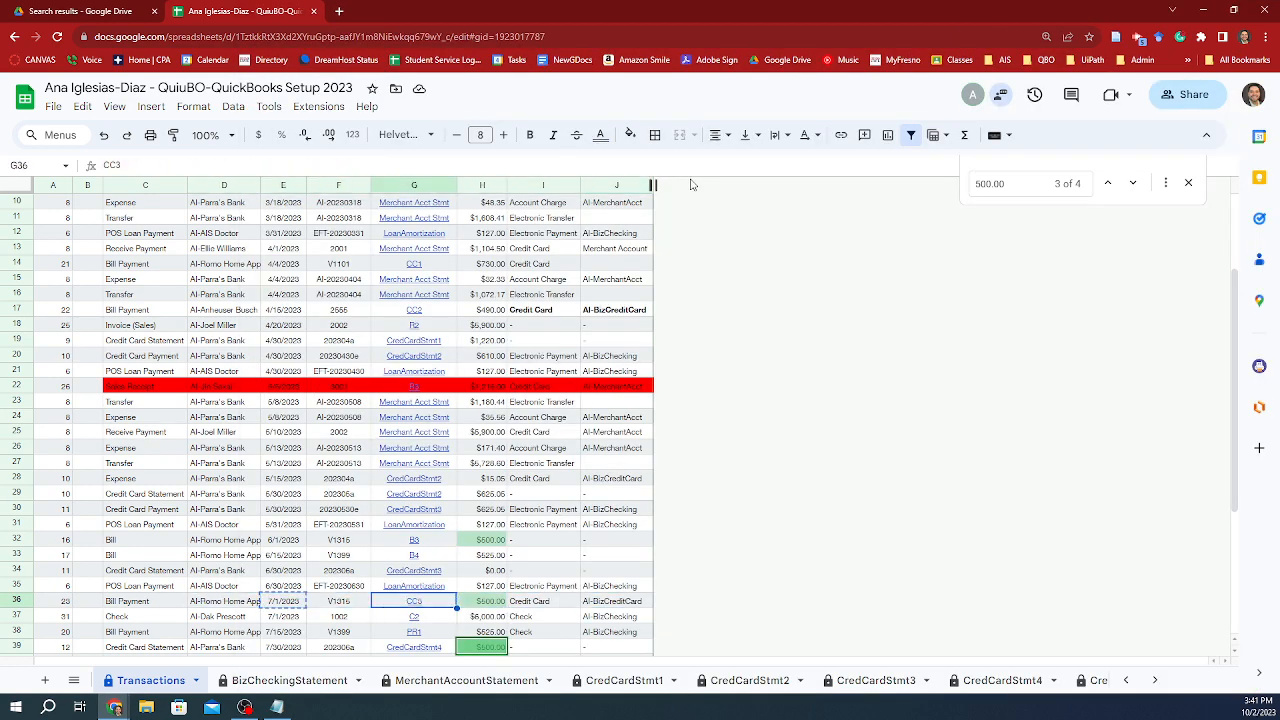
{"action": "key", "text": "alt+Tab"}
{"action": "left_click", "coordinate": [691, 180]}
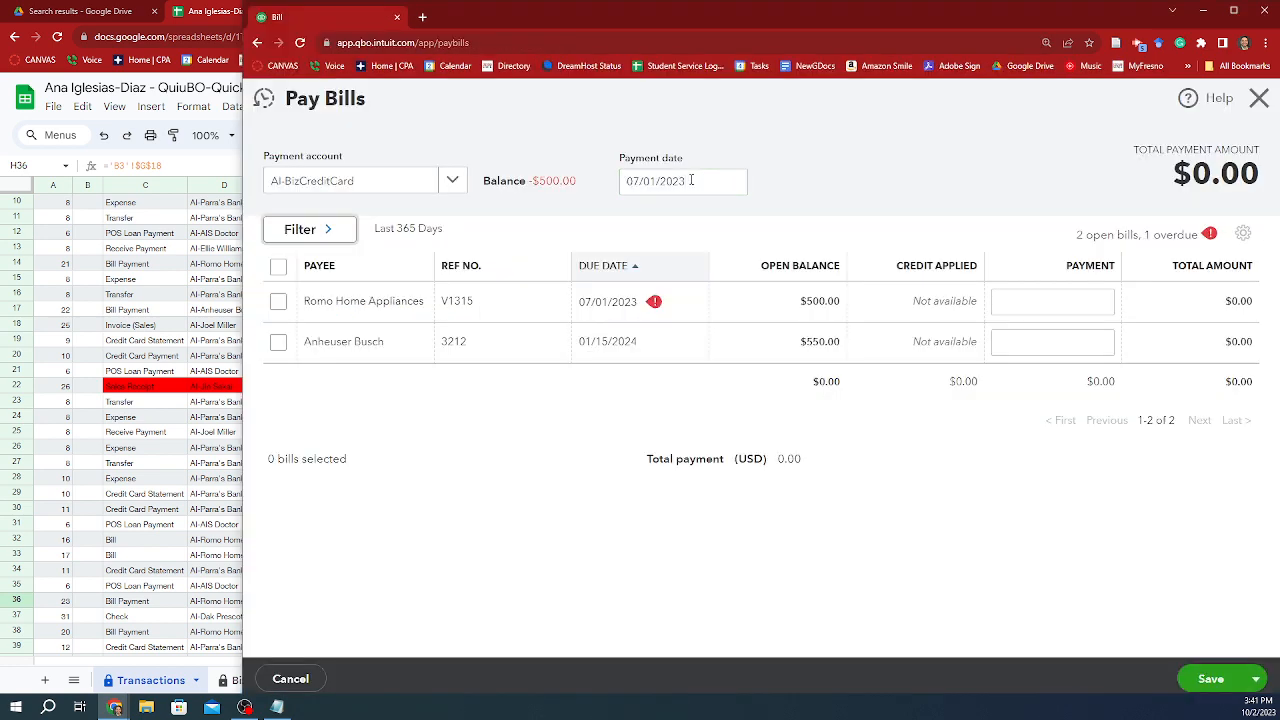
{"action": "left_click", "coordinate": [365, 303]}
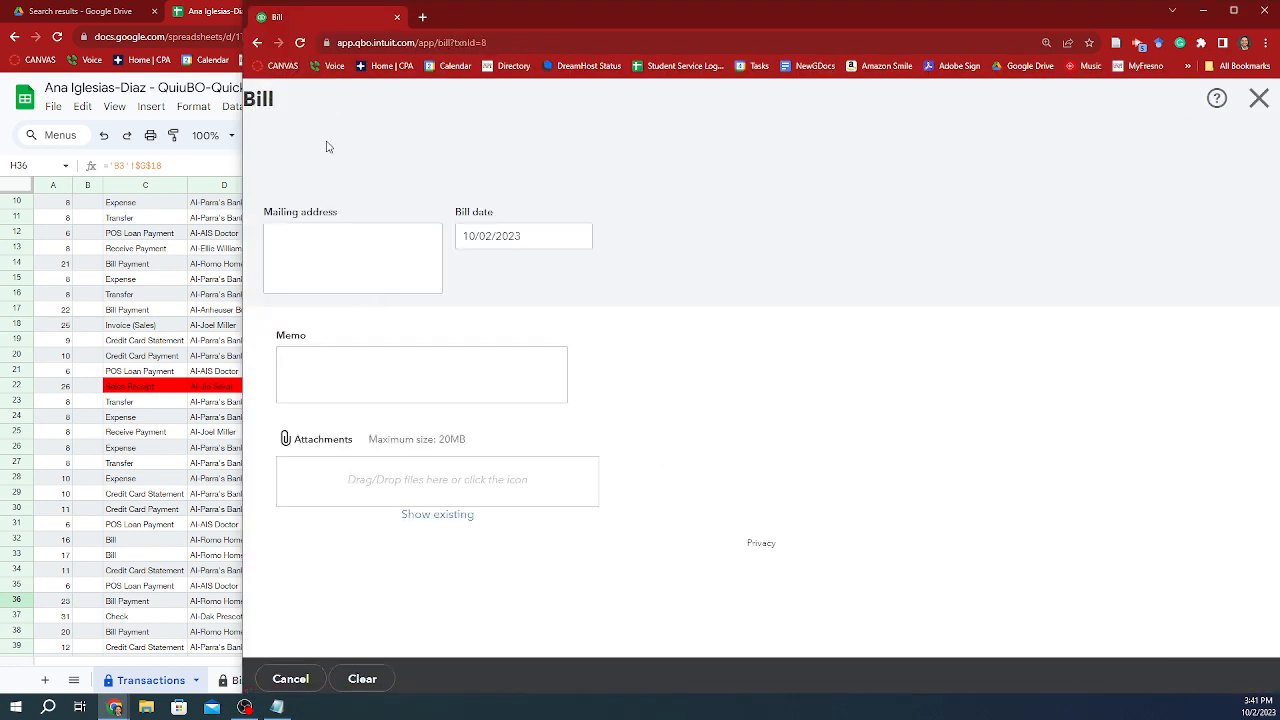
{"action": "left_click", "coordinate": [1259, 98]}
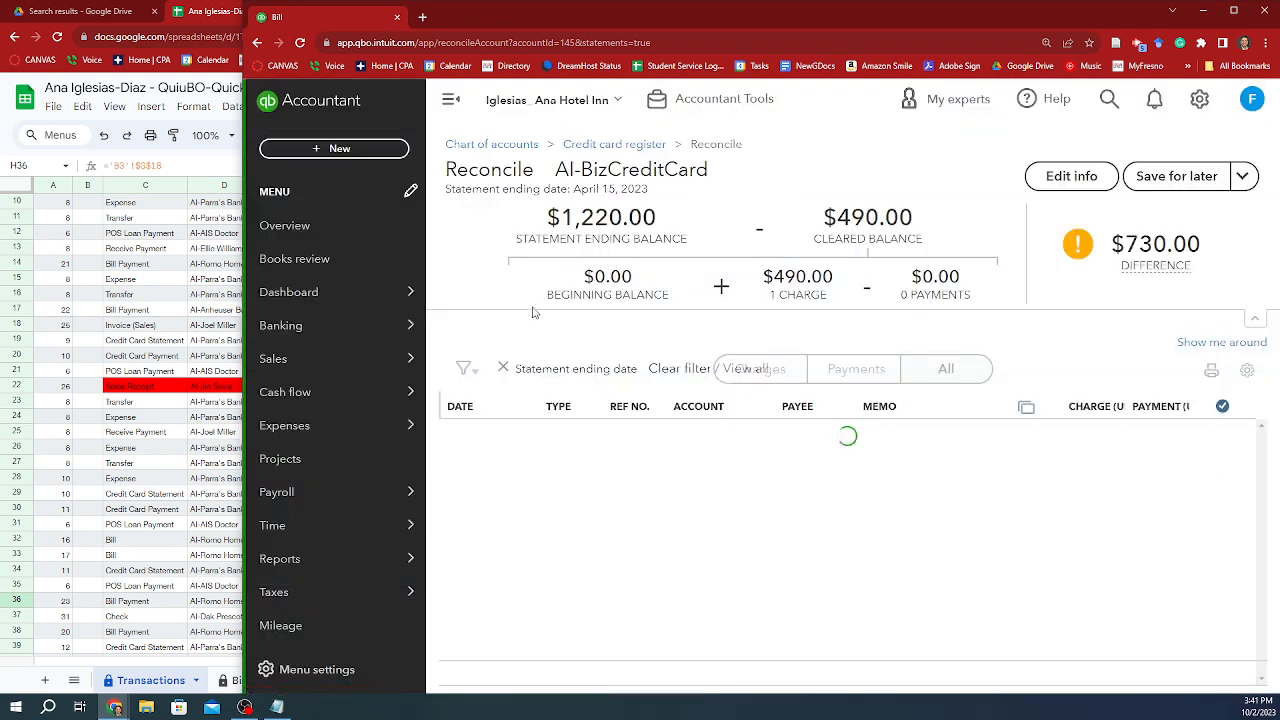
Step: Open Pay Bills with AI-BizCreditCard as the payment account and set the payment date to 7/1/2023
{"action": "left_click", "coordinate": [376, 156]}
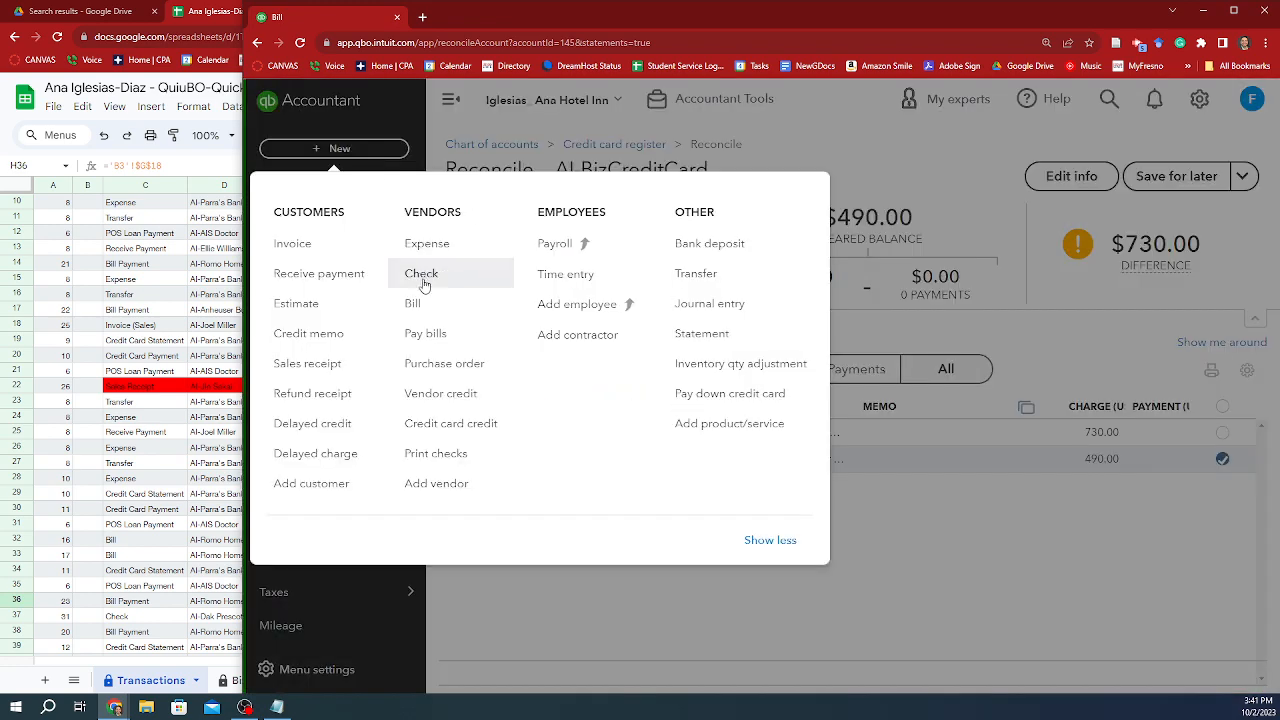
{"action": "left_click", "coordinate": [425, 335]}
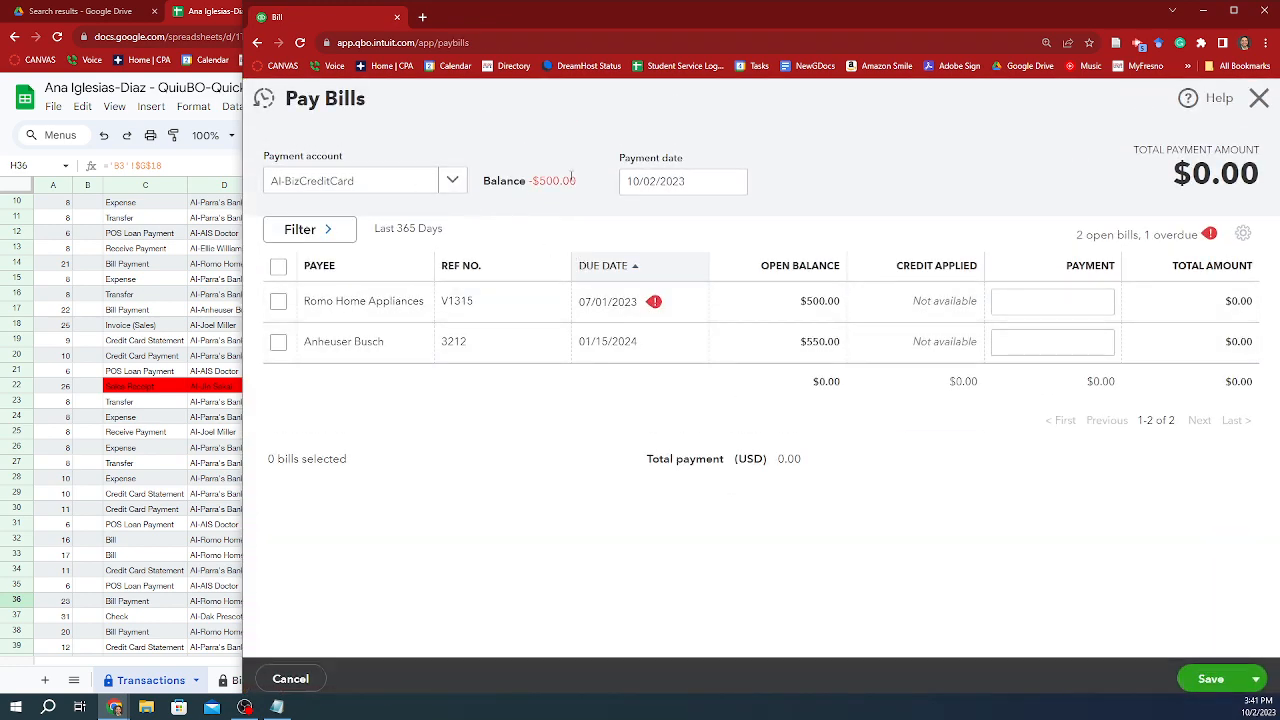
{"action": "left_click_drag", "start_coordinate": [681, 181], "coordinate": [699, 182]}
{"action": "key", "text": "ctrl+a"}
{"action": "key", "text": "ctrl+v"}
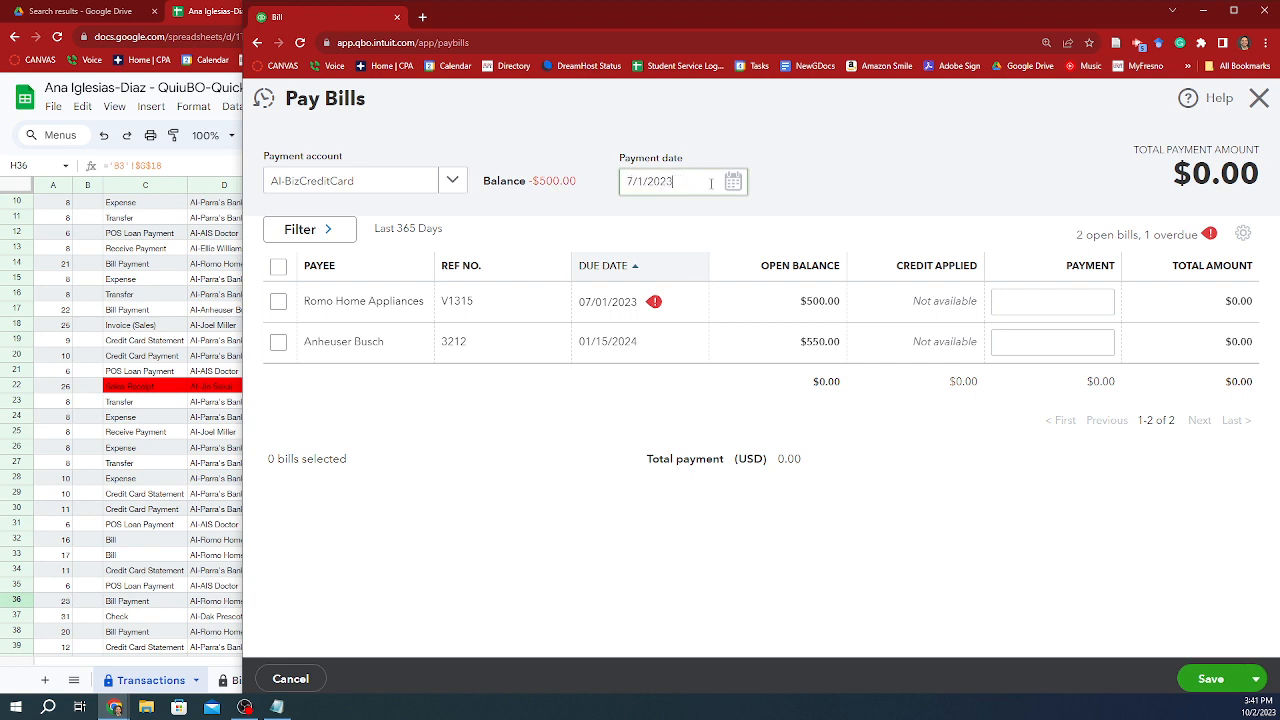
{"action": "key", "text": "Tab"}
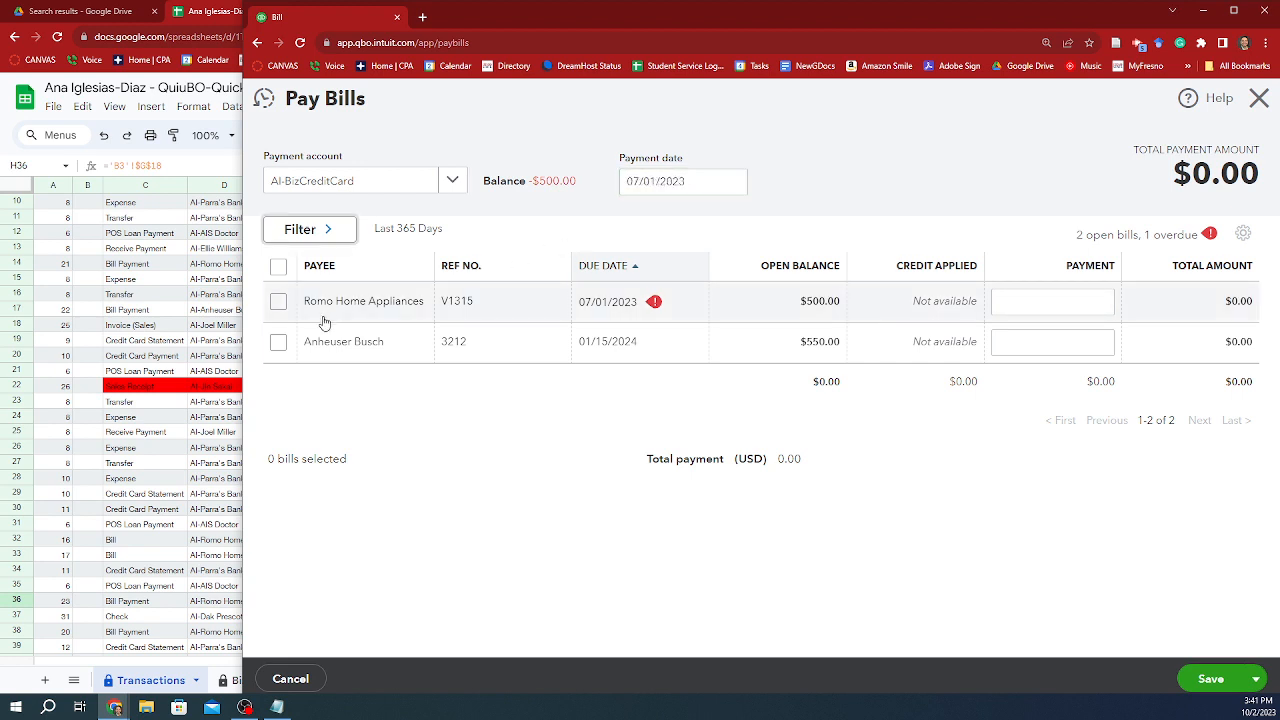
Step: Select the $500.00 Romo Home Appliances bill V1315, save its payment and close Pay Bills
{"action": "left_click", "coordinate": [279, 305]}
{"action": "left_click", "coordinate": [1205, 680]}
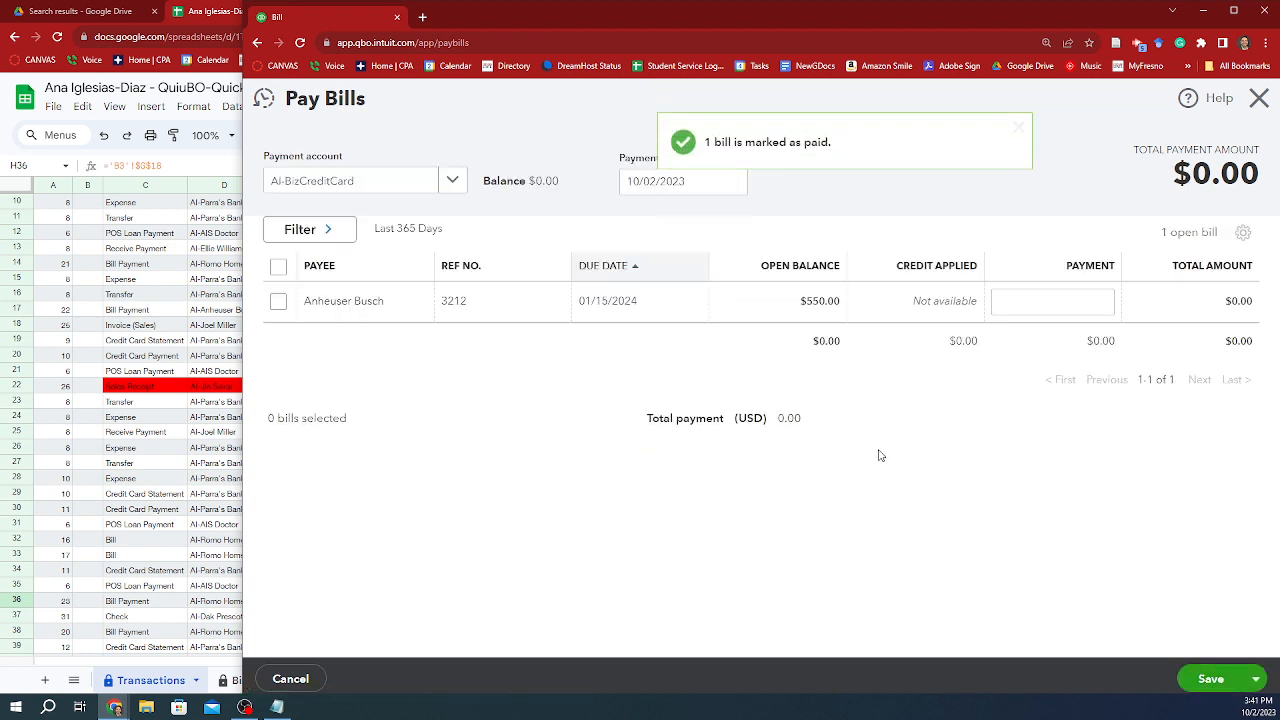
{"action": "left_click", "coordinate": [1259, 98]}
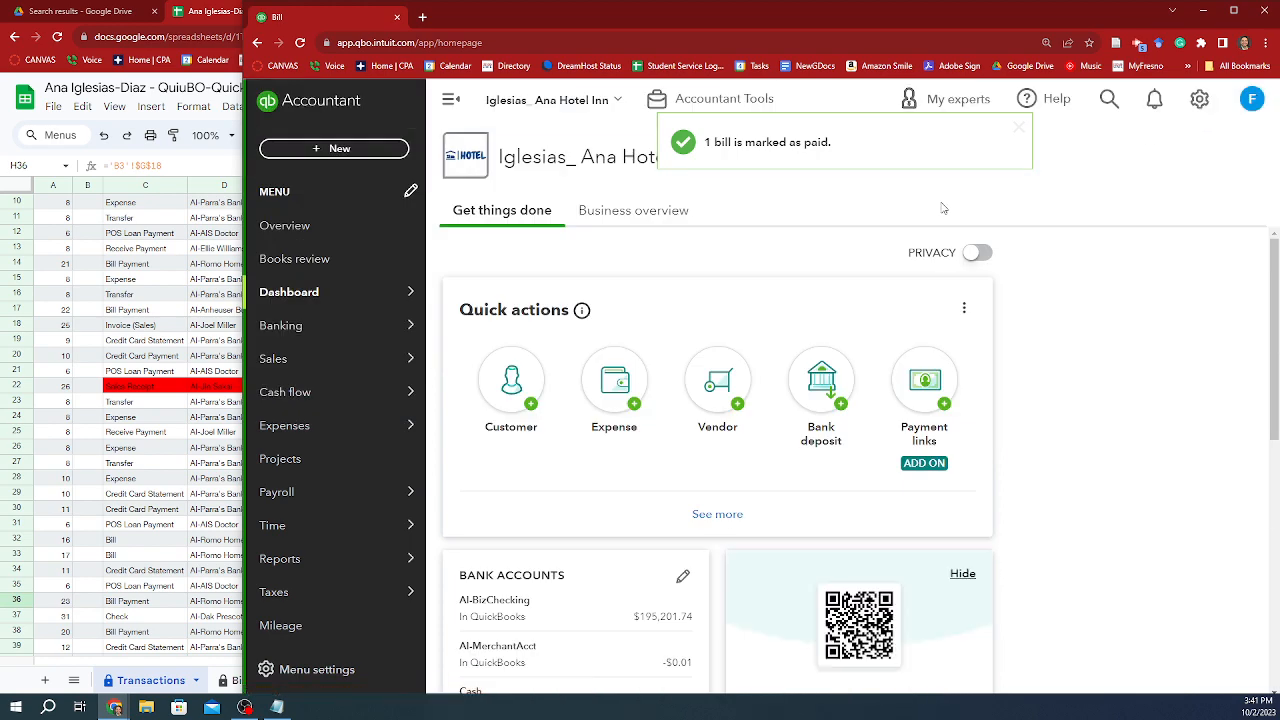
Step: Open the Reconcile tool and resume the AI-BizCreditCard reconciliation ending April 15, 2023
{"action": "mouse_move", "coordinate": [323, 297]}
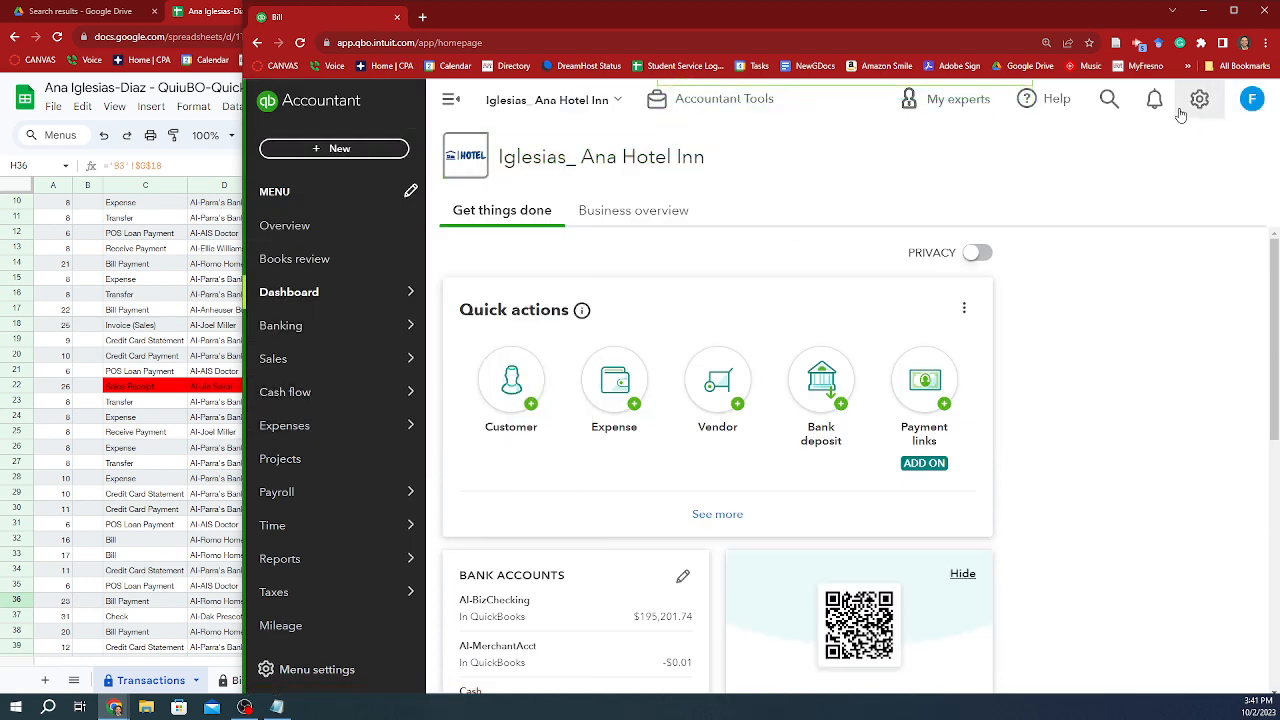
{"action": "left_click", "coordinate": [1184, 112]}
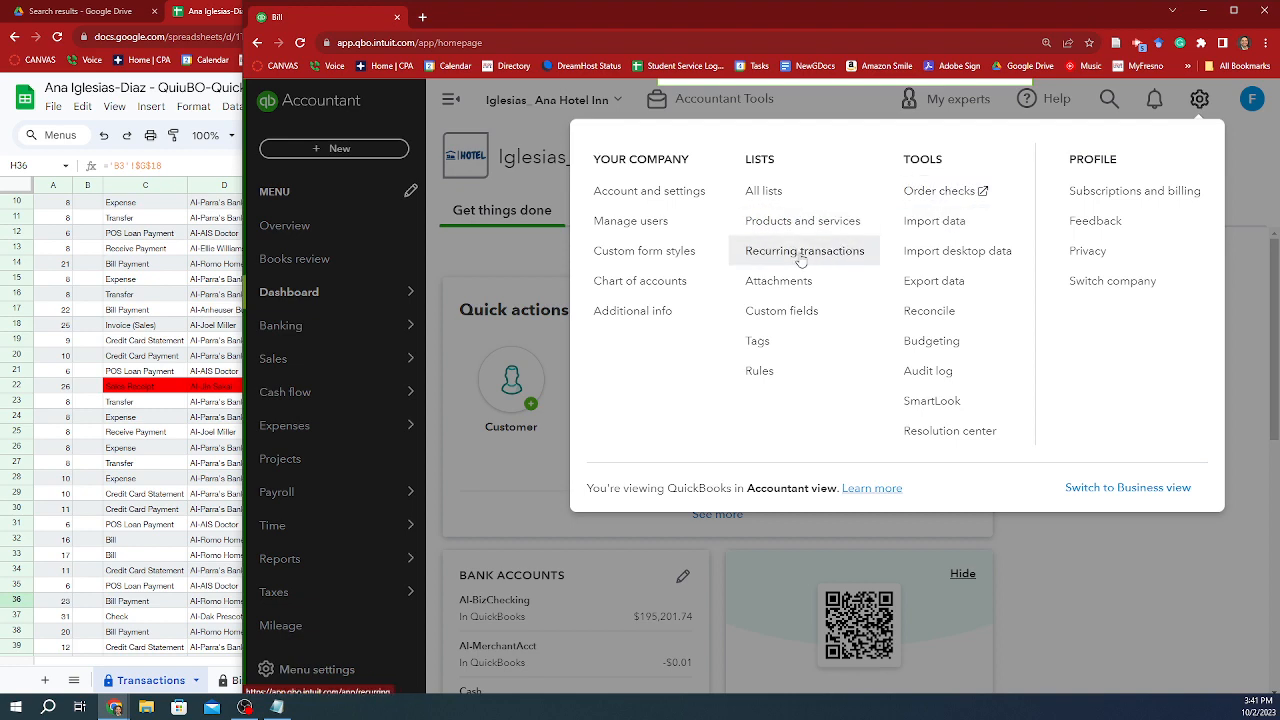
{"action": "left_click", "coordinate": [962, 310]}
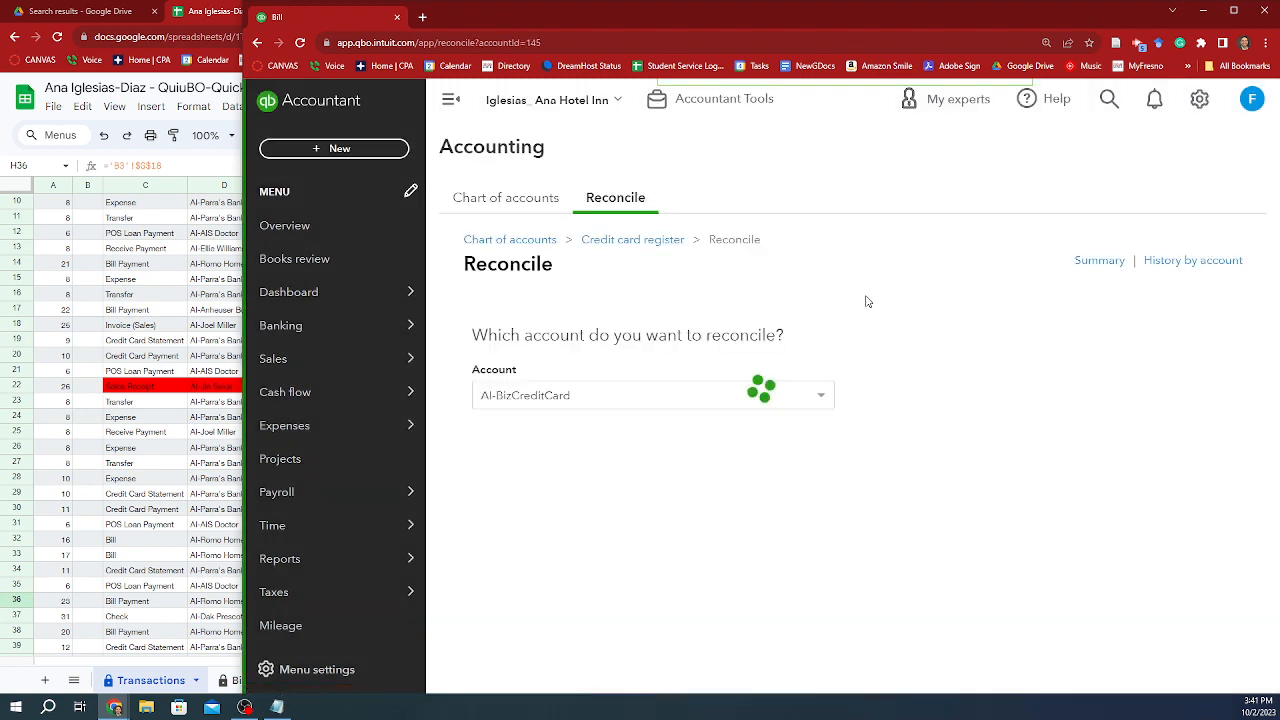
{"action": "left_click", "coordinate": [586, 449]}
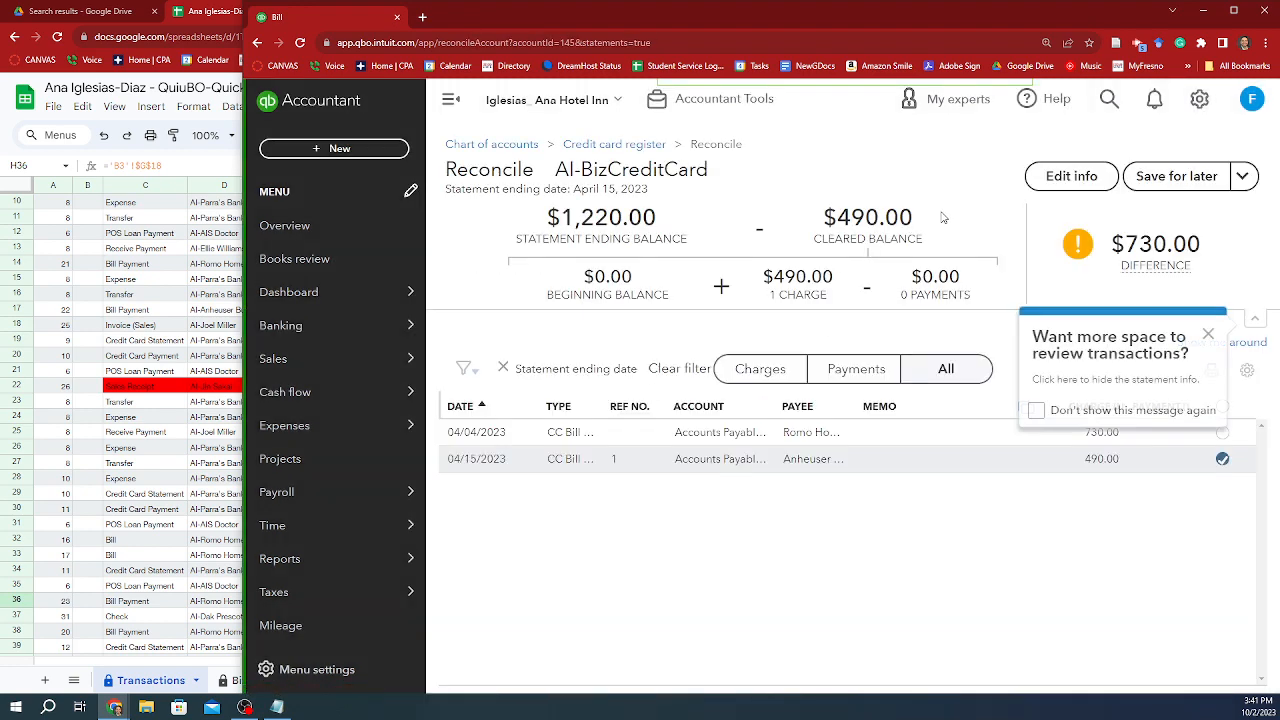
Step: Mark the 04/04/2023 bill payment of $730.00 as cleared, dismiss the tip and finish the April 15 reconciliation
{"action": "mouse_move", "coordinate": [1180, 287]}
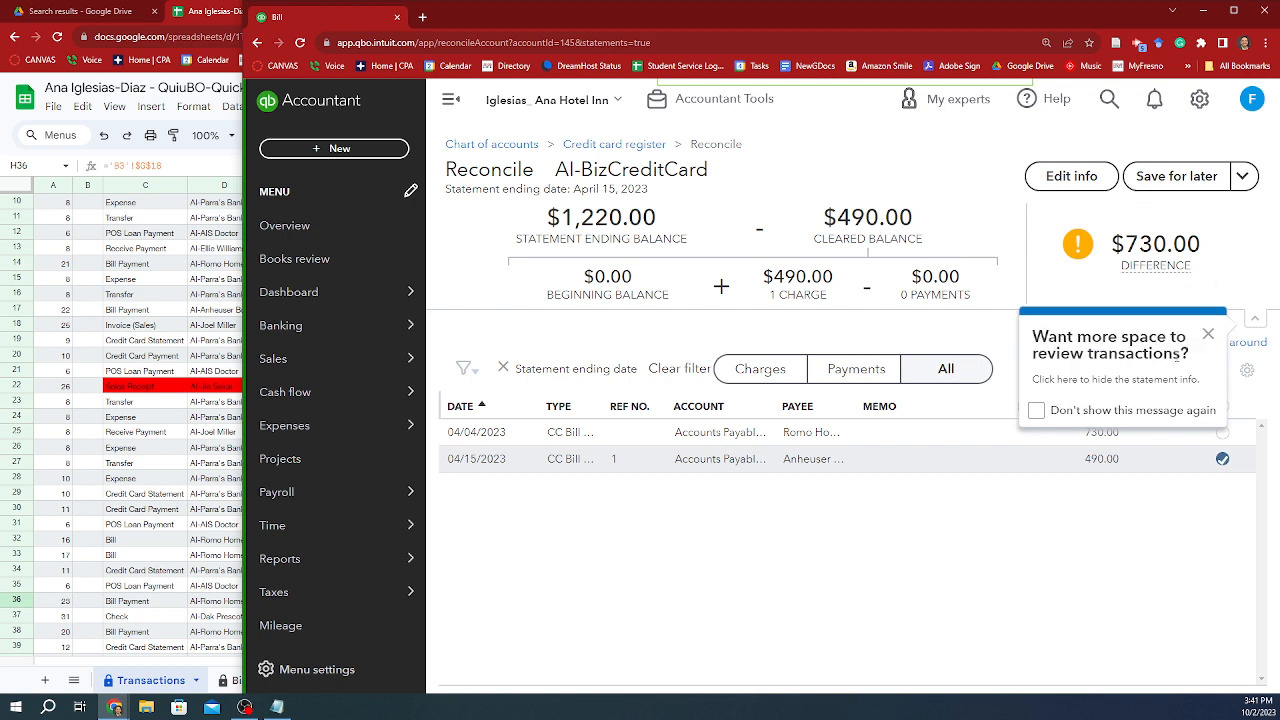
{"action": "left_click", "coordinate": [1222, 434]}
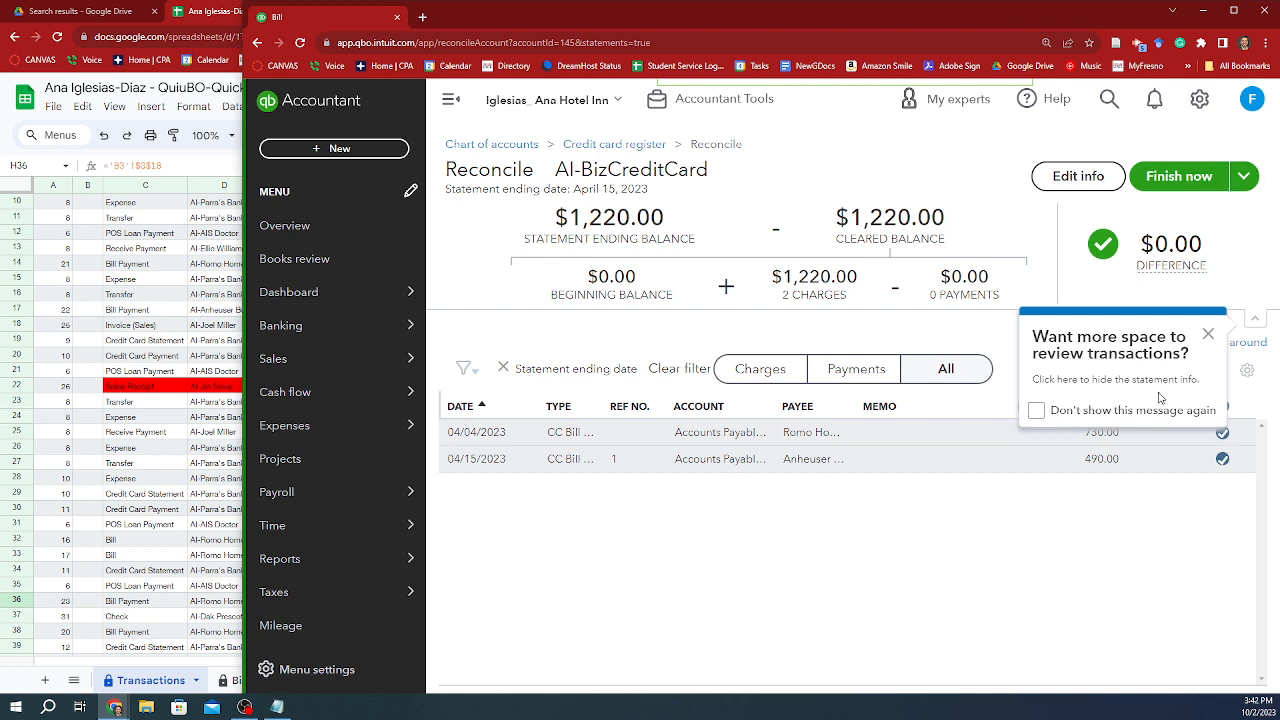
{"action": "left_click", "coordinate": [1135, 412]}
{"action": "left_click", "coordinate": [1207, 335]}
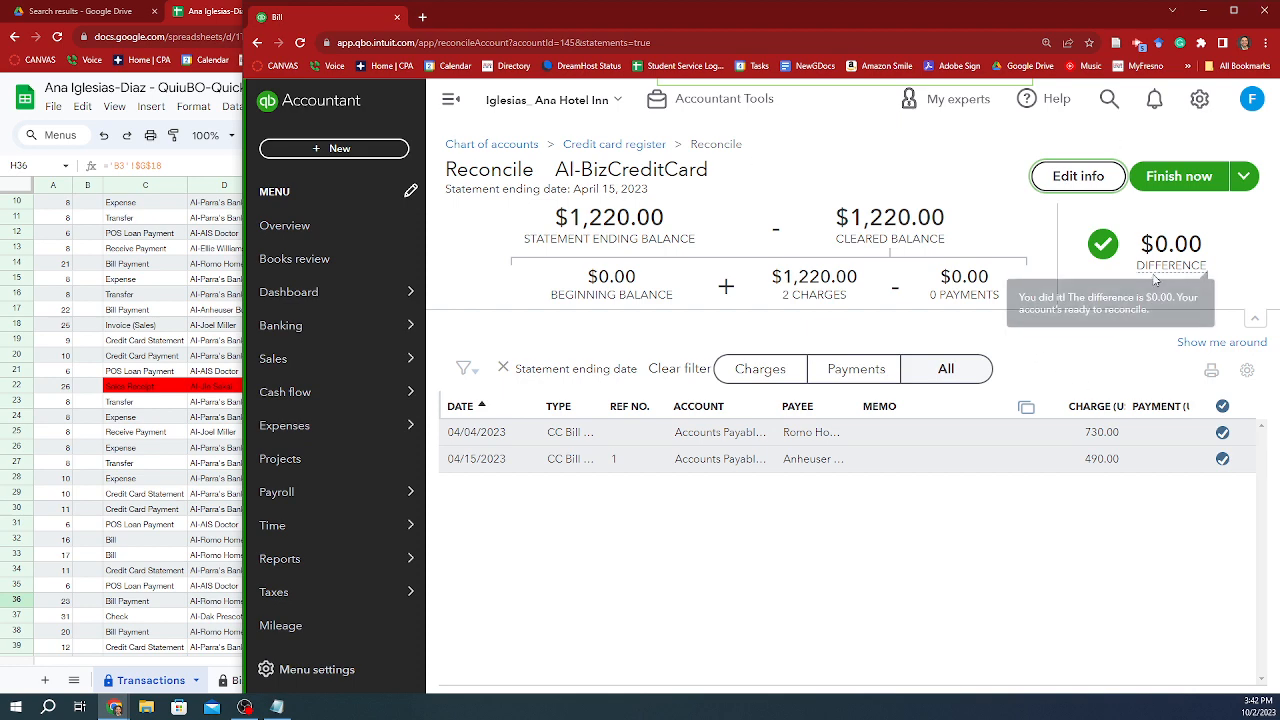
{"action": "left_click", "coordinate": [1168, 177]}
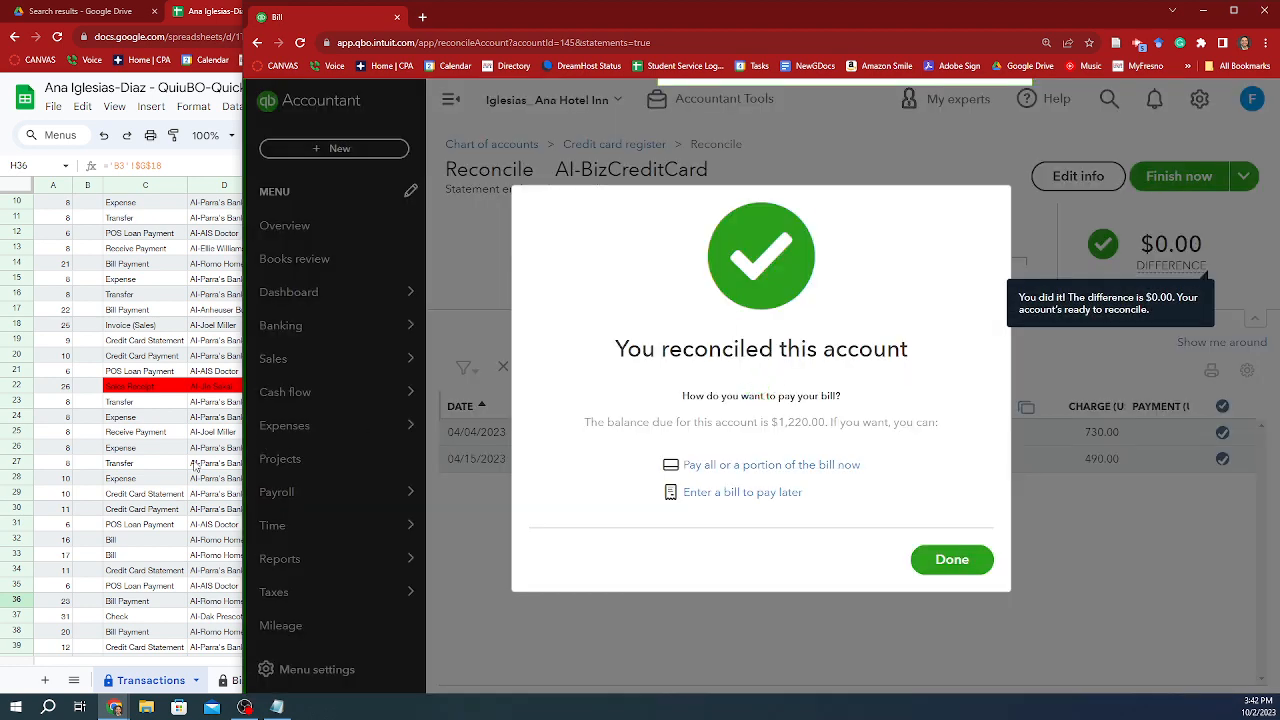
{"action": "left_click", "coordinate": [962, 561]}
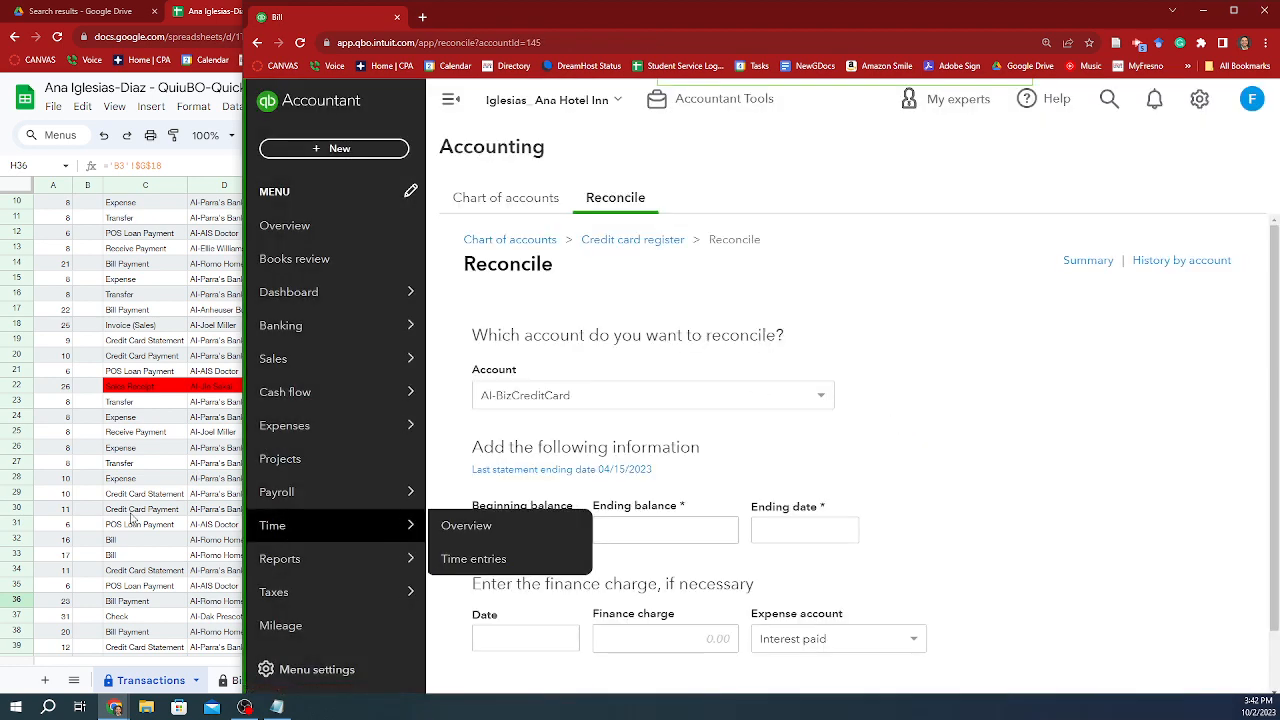
Step: Copy the new balance from the CredCardStmt2 sheet and start reconciling AI-BizCreditCard with ending balance 625.05 and ending date 05/15/2023
{"action": "left_click", "coordinate": [145, 524]}
{"action": "left_click", "coordinate": [748, 680]}
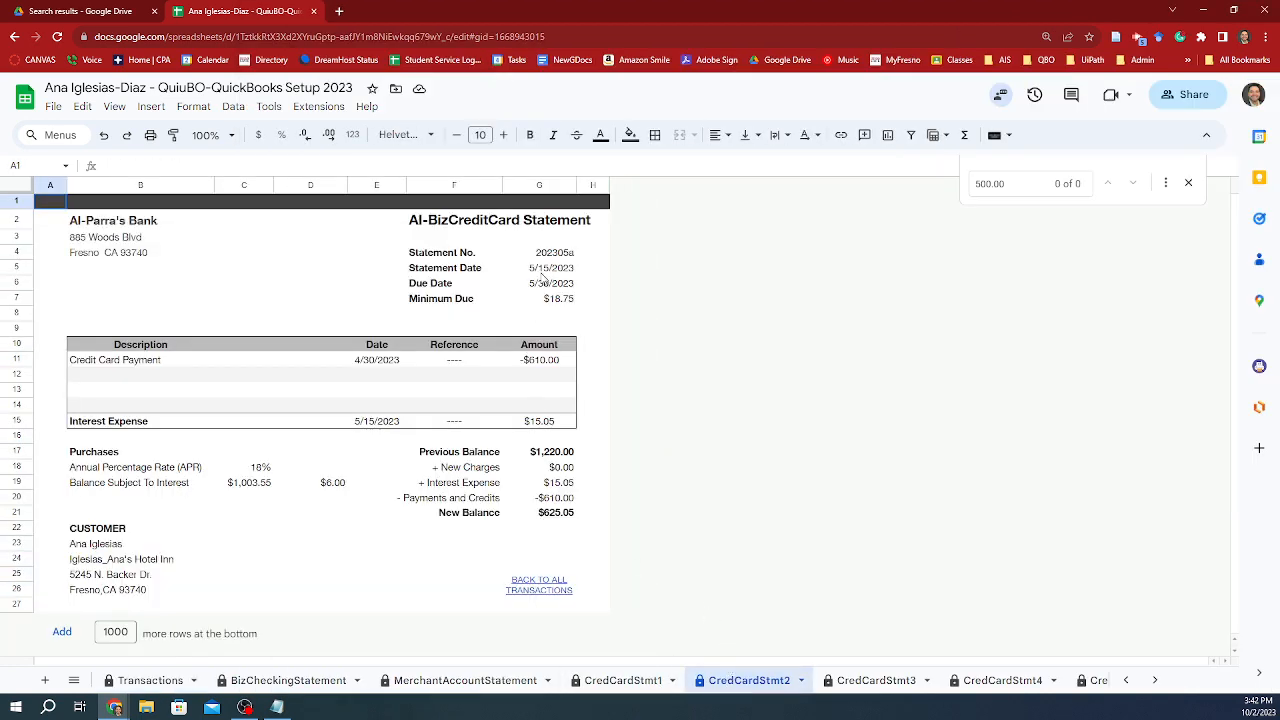
{"action": "left_click", "coordinate": [568, 513]}
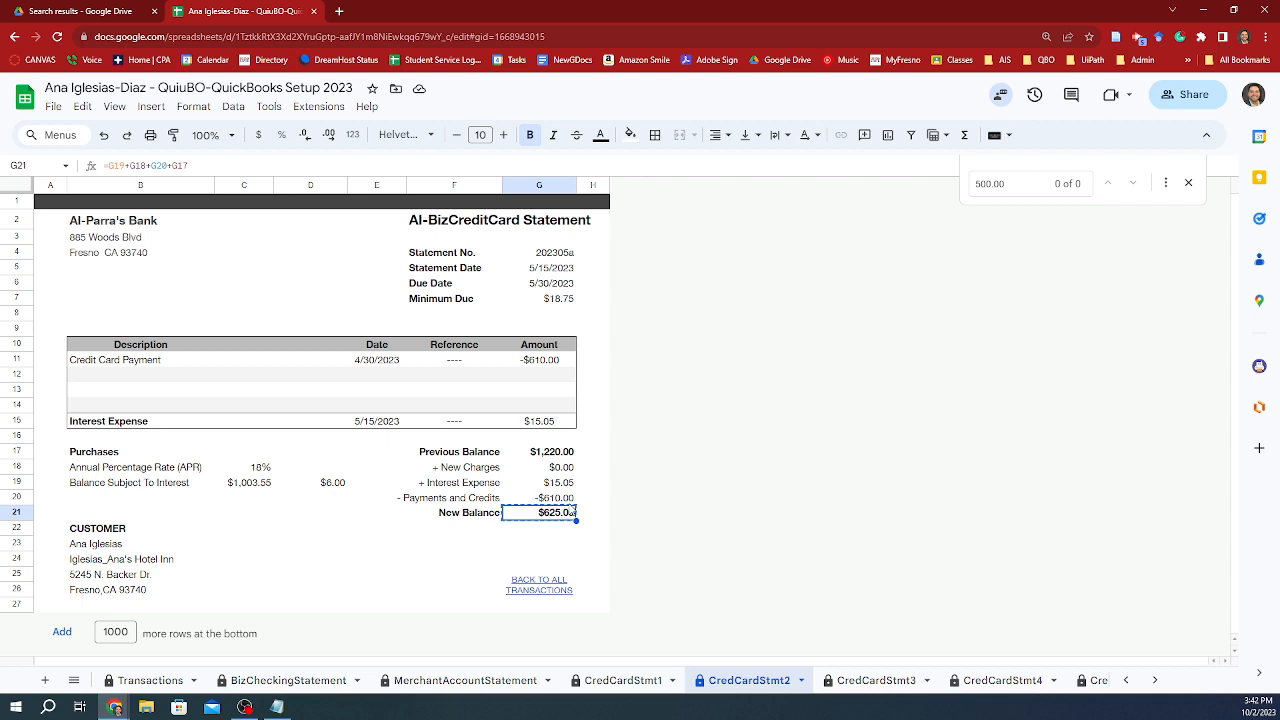
{"action": "key", "text": "alt+Tab"}
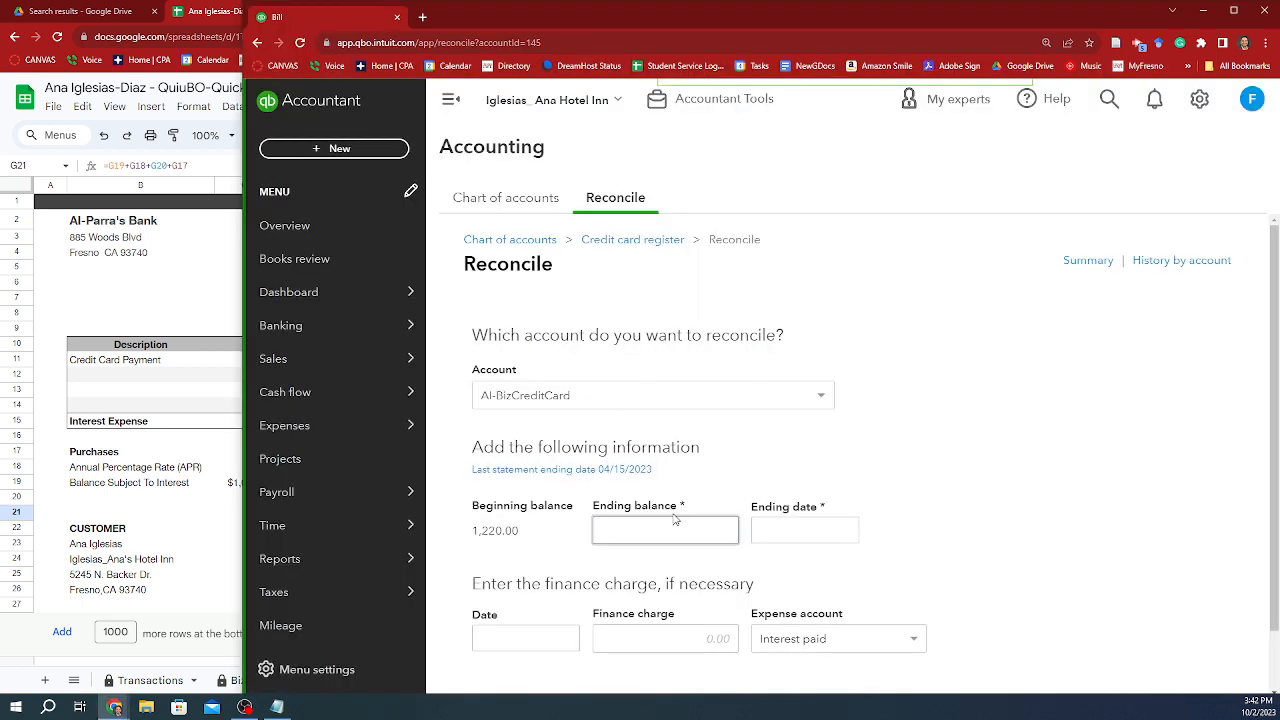
{"action": "type", "text": "$625.05"}
{"action": "key", "text": "Tab"}
{"action": "key", "text": "Tab"}
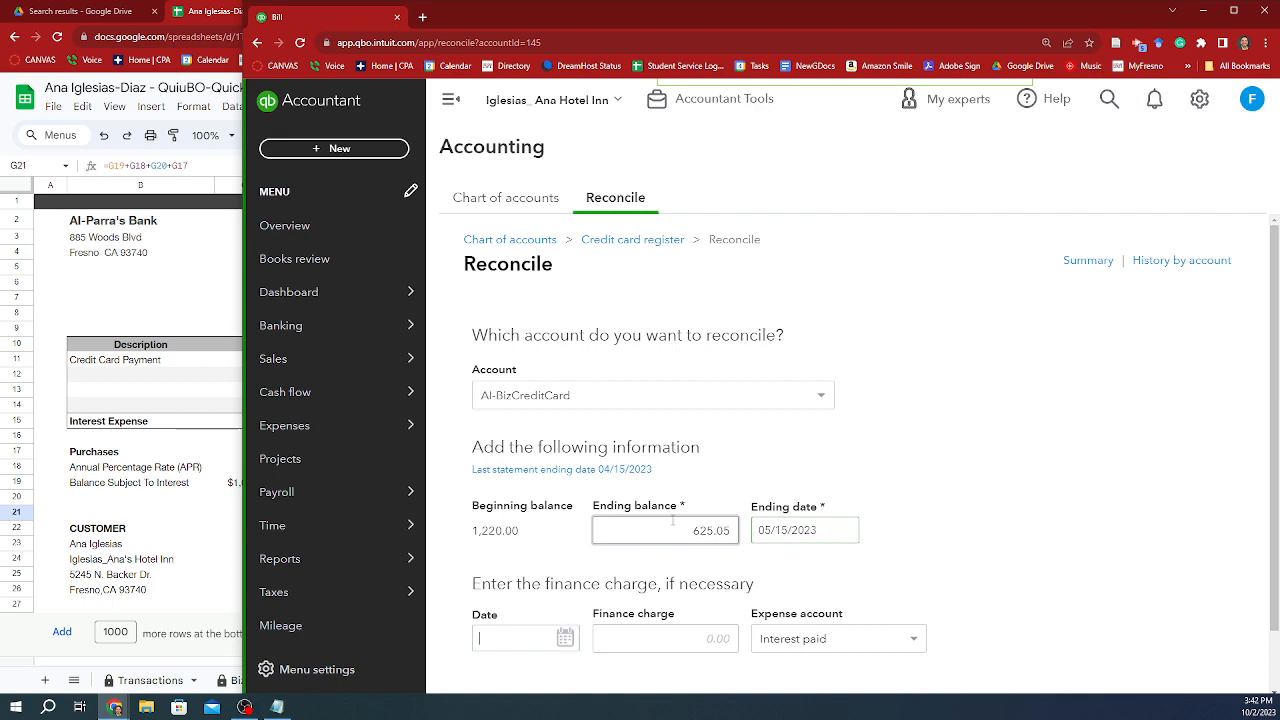
{"action": "scroll", "coordinate": [820, 557], "scroll_direction": "down", "scroll_amount": 1}
{"action": "left_click", "coordinate": [473, 649]}
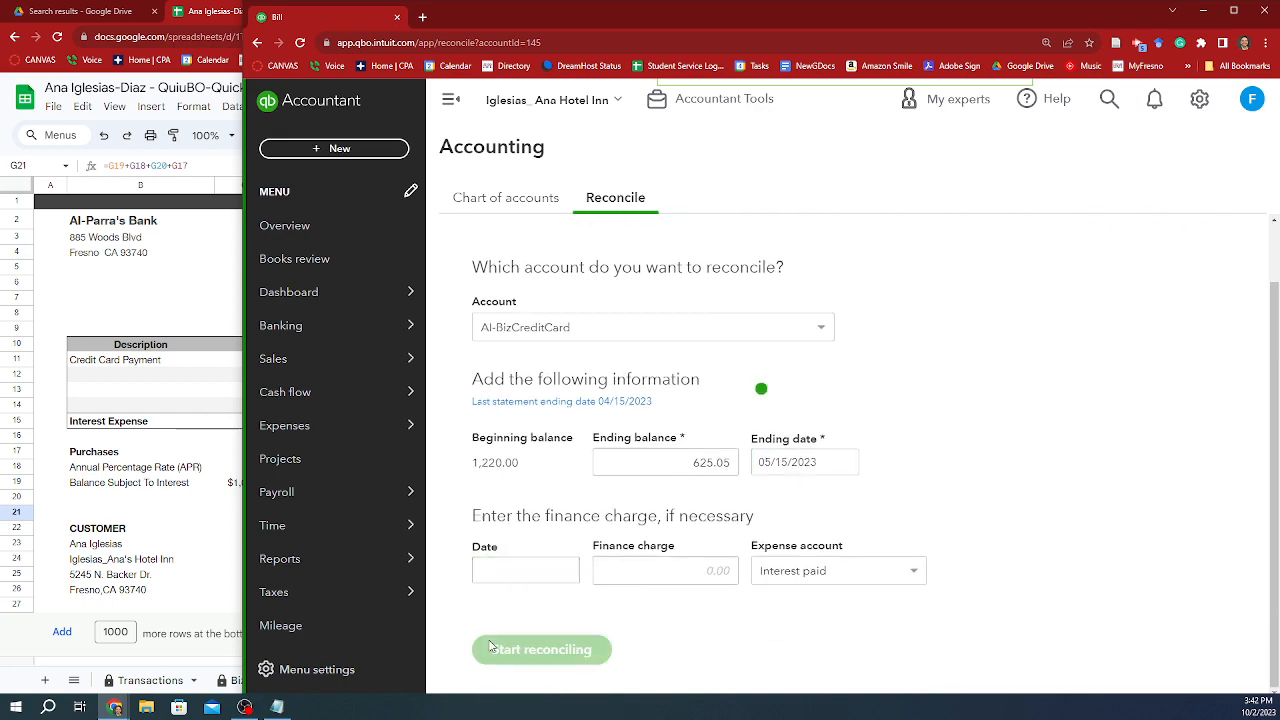
Step: Match the $15.05 interest expense and $610.00 card payment against CredCardStmt2, mark both as cleared and finish the May 15 reconciliation
{"action": "key", "text": "alt+Tab"}
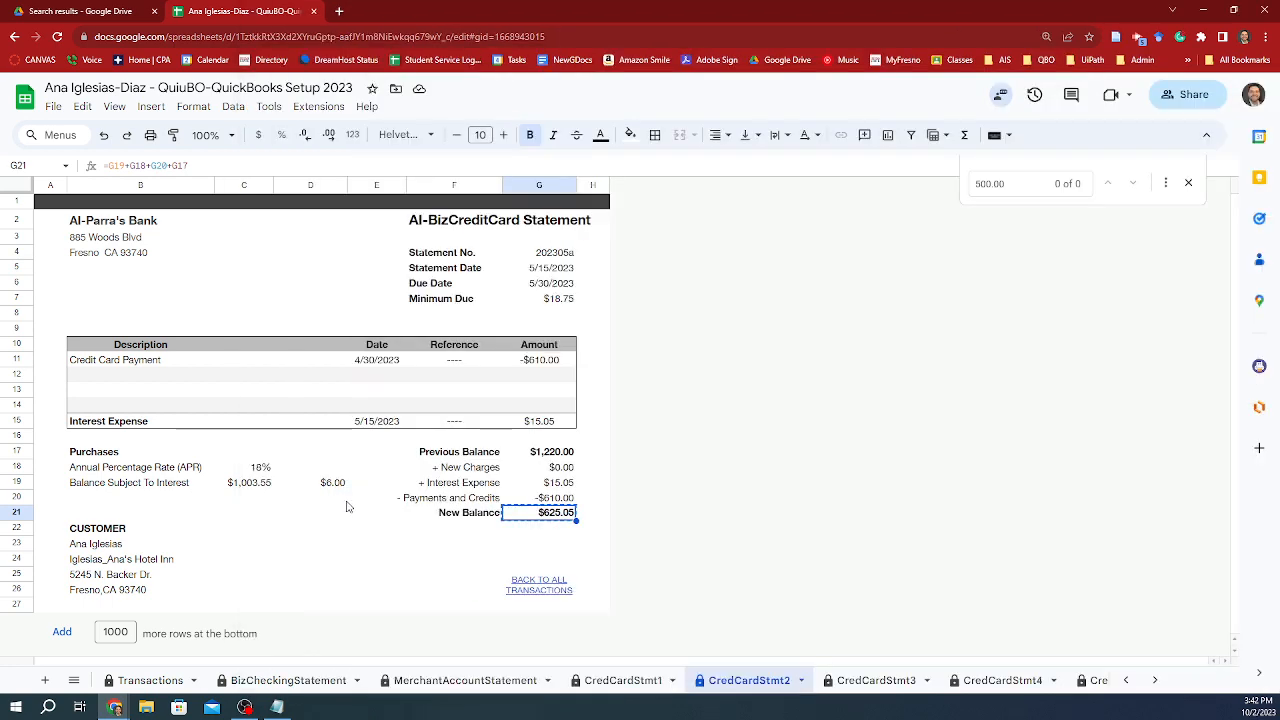
{"action": "left_click", "coordinate": [527, 500]}
{"action": "key", "text": "alt+Tab"}
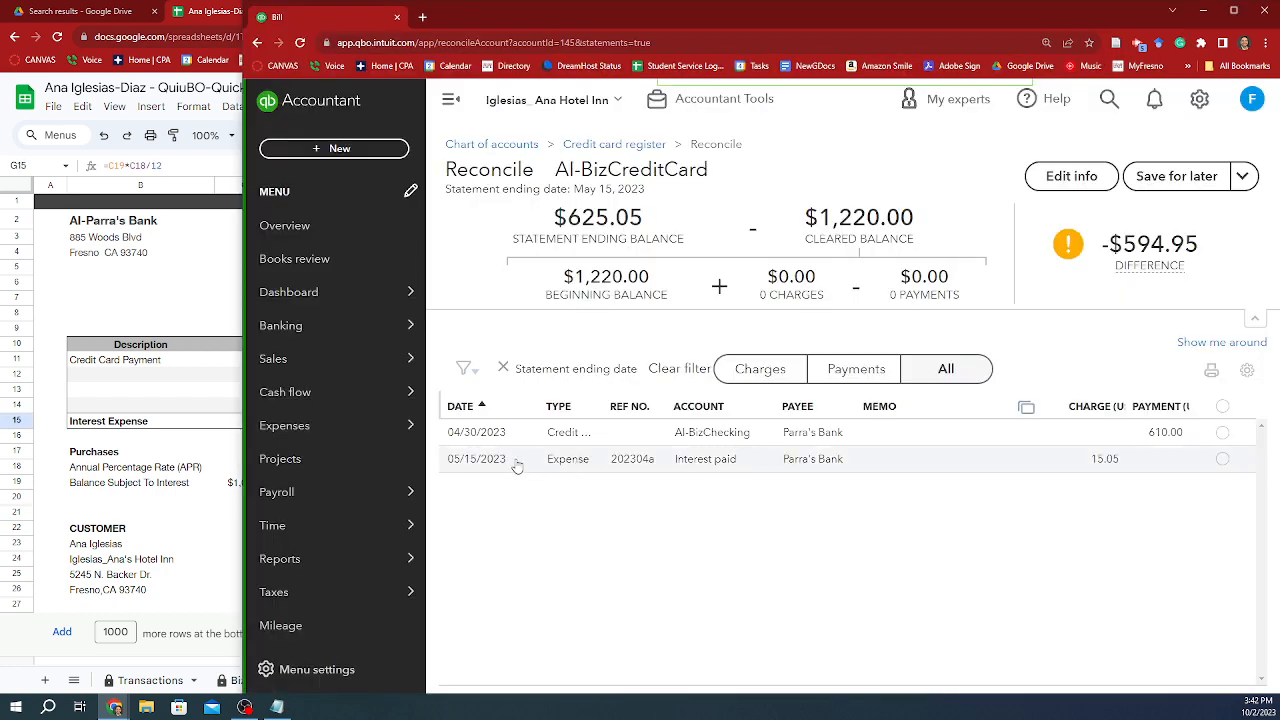
{"action": "left_click", "coordinate": [1222, 459]}
{"action": "key", "text": "alt+Tab"}
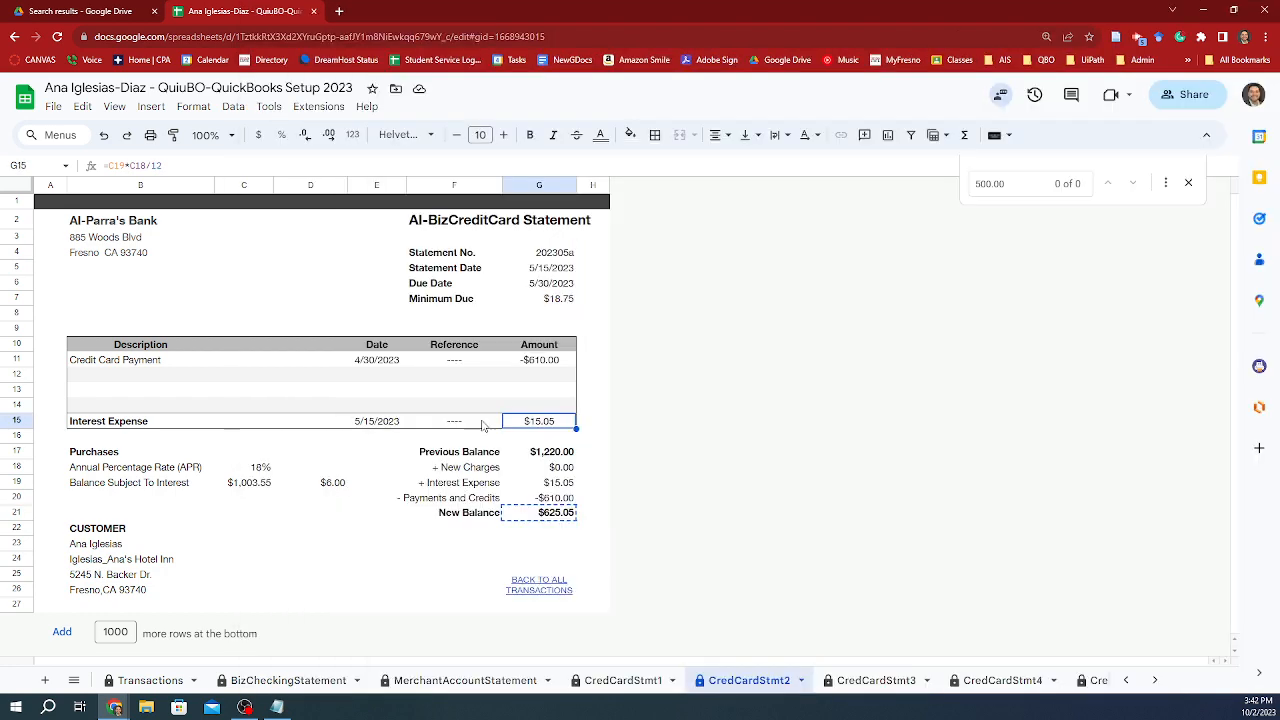
{"action": "left_click", "coordinate": [531, 362]}
{"action": "key", "text": "alt+Tab"}
{"action": "left_click", "coordinate": [1222, 432]}
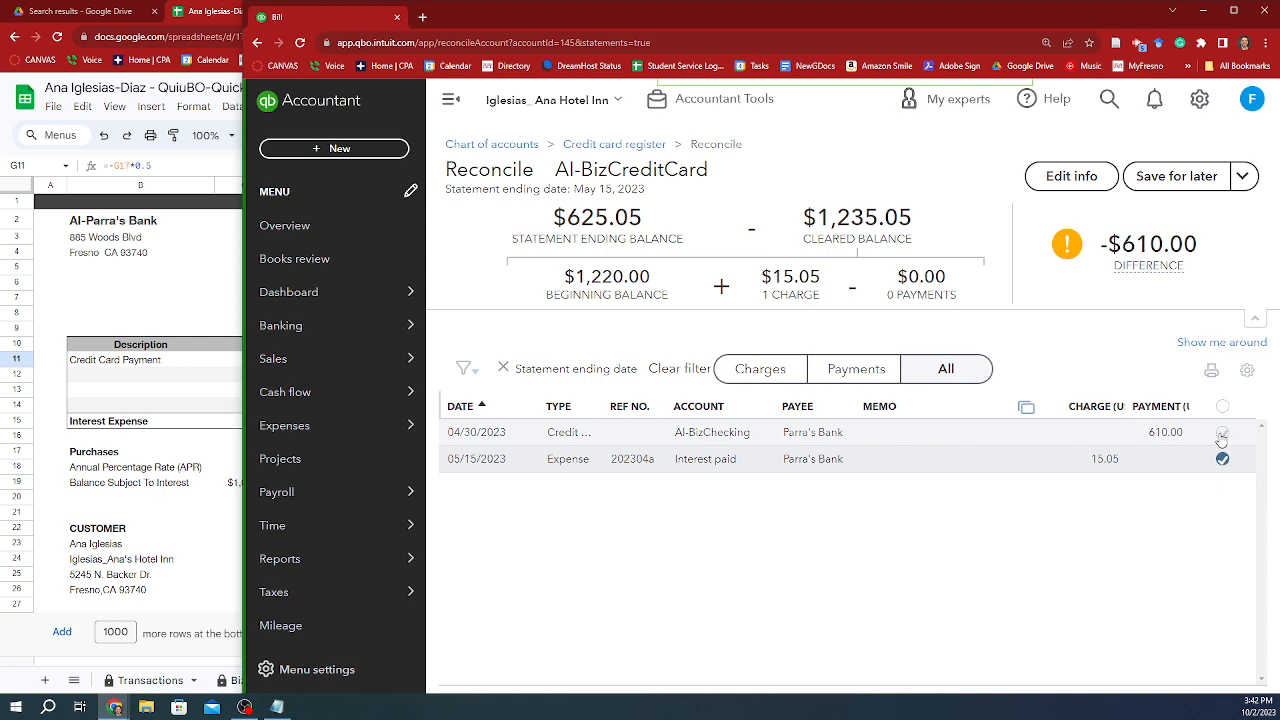
{"action": "left_click", "coordinate": [1195, 180]}
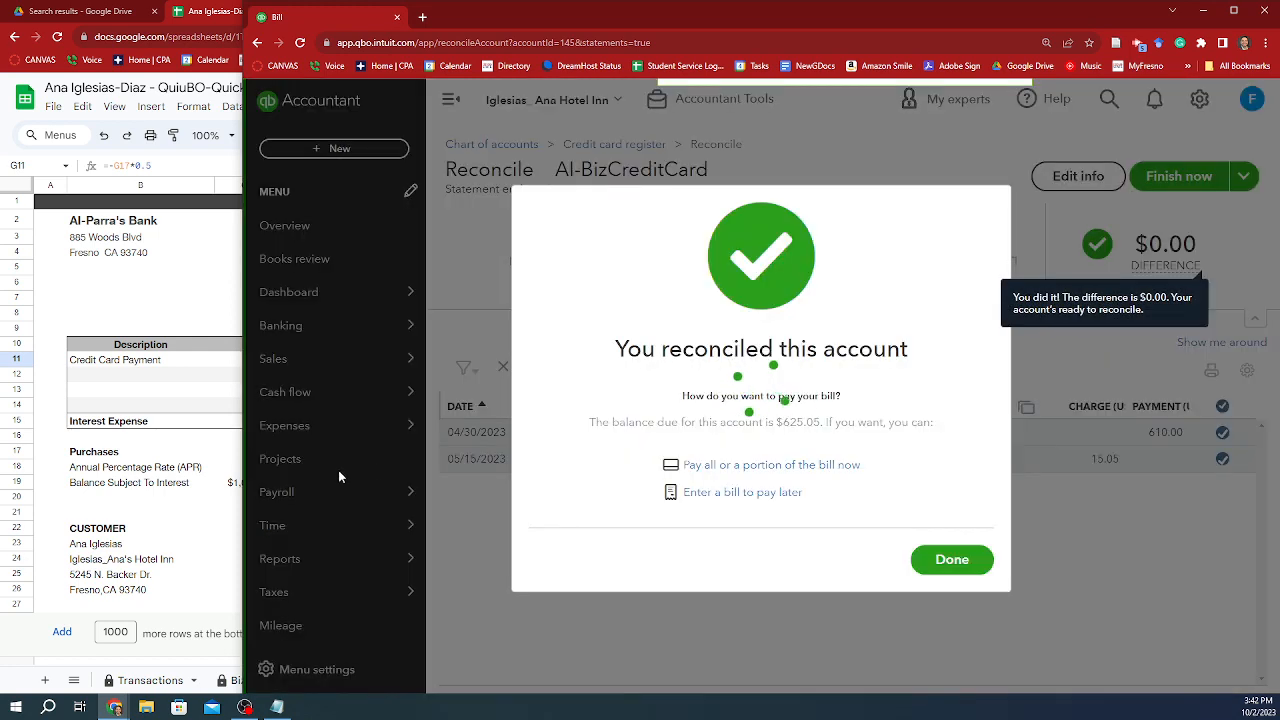
{"action": "left_click", "coordinate": [920, 560]}
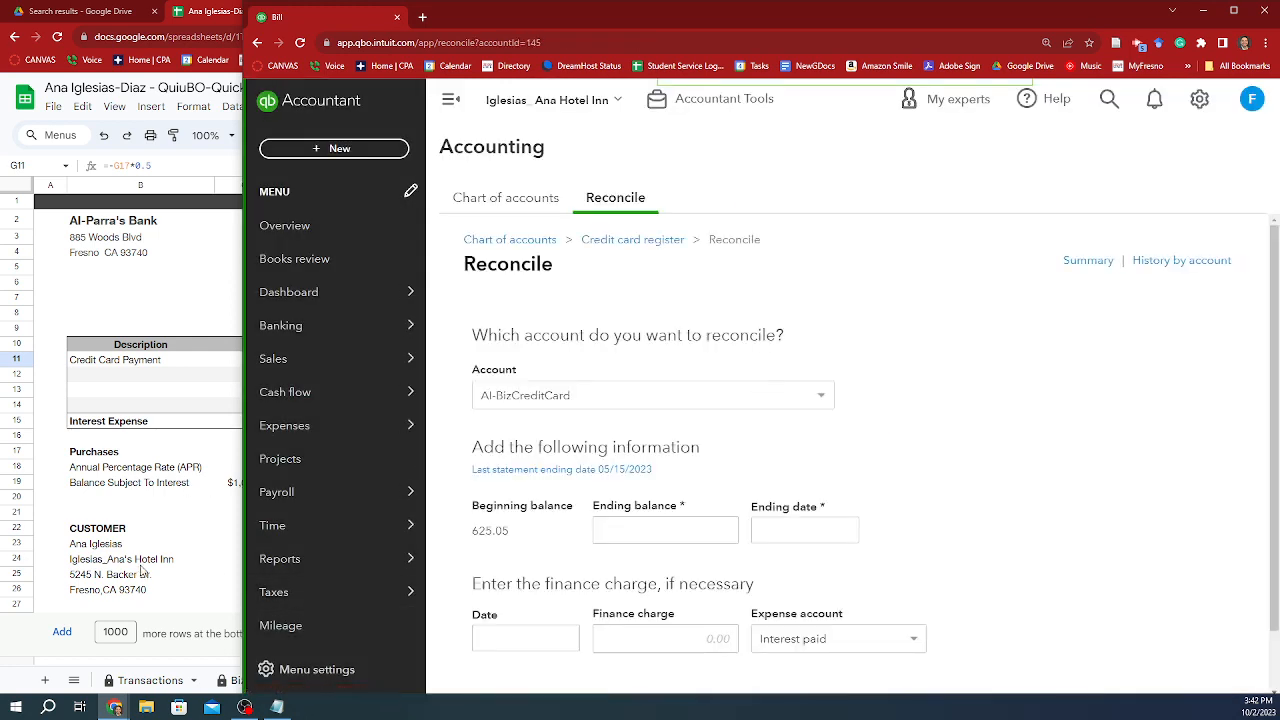
Step: Copy the statement date from the CredCardStmt3 sheet and start reconciling AI-BizCreditCard with ending balance 0.00 and ending date 06/15/2023
{"action": "key", "text": "alt+Tab"}
{"action": "left_click", "coordinate": [860, 680]}
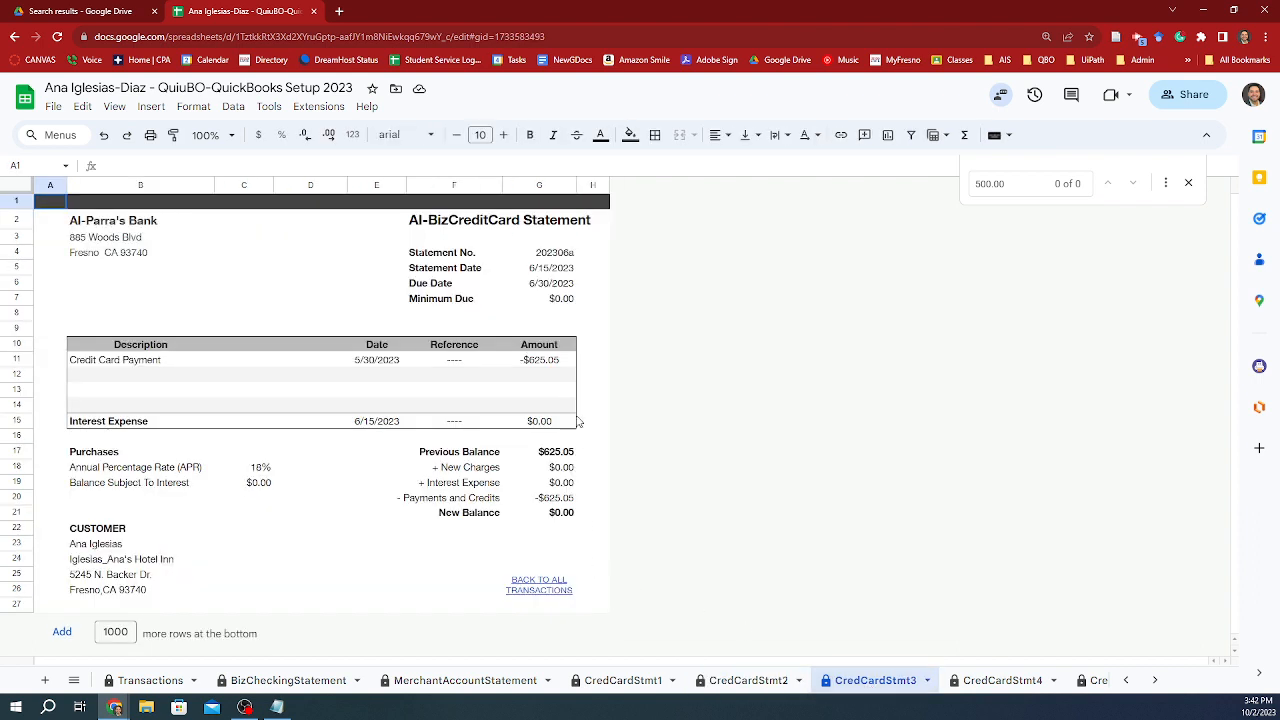
{"action": "left_click", "coordinate": [565, 273]}
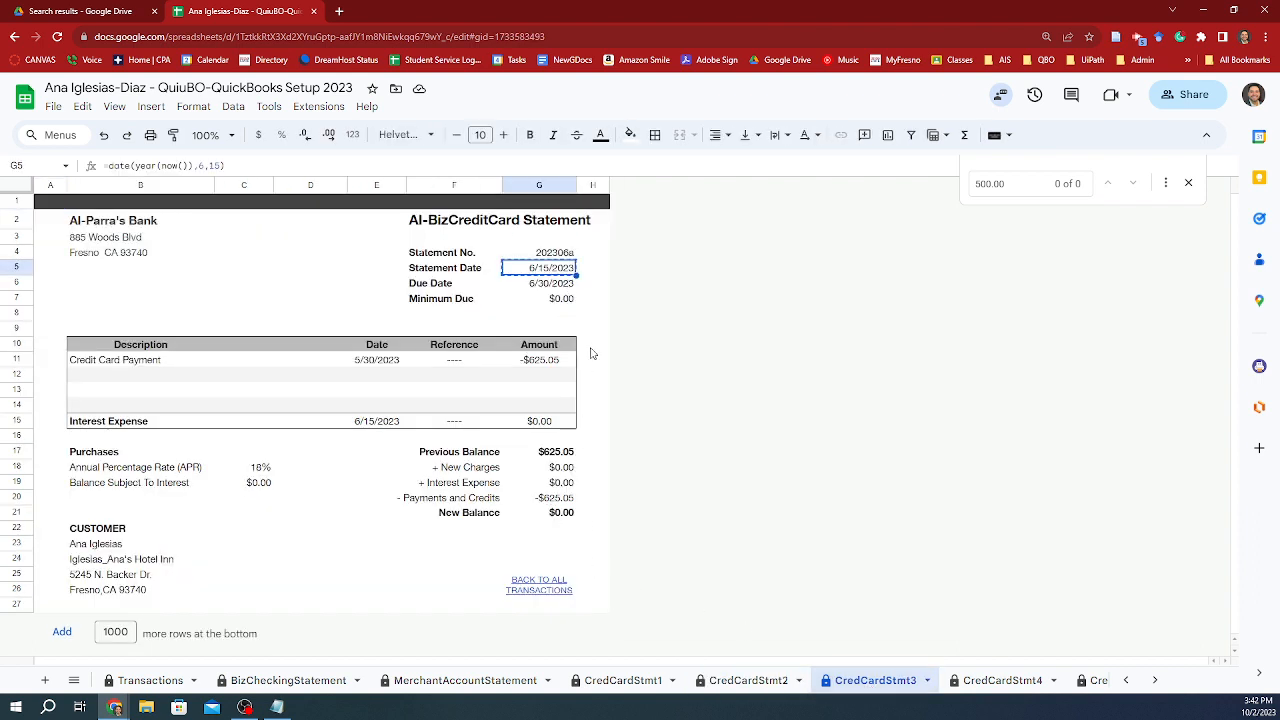
{"action": "key", "text": "alt+Tab"}
{"action": "left_click", "coordinate": [686, 531]}
{"action": "key", "text": "Tab"}
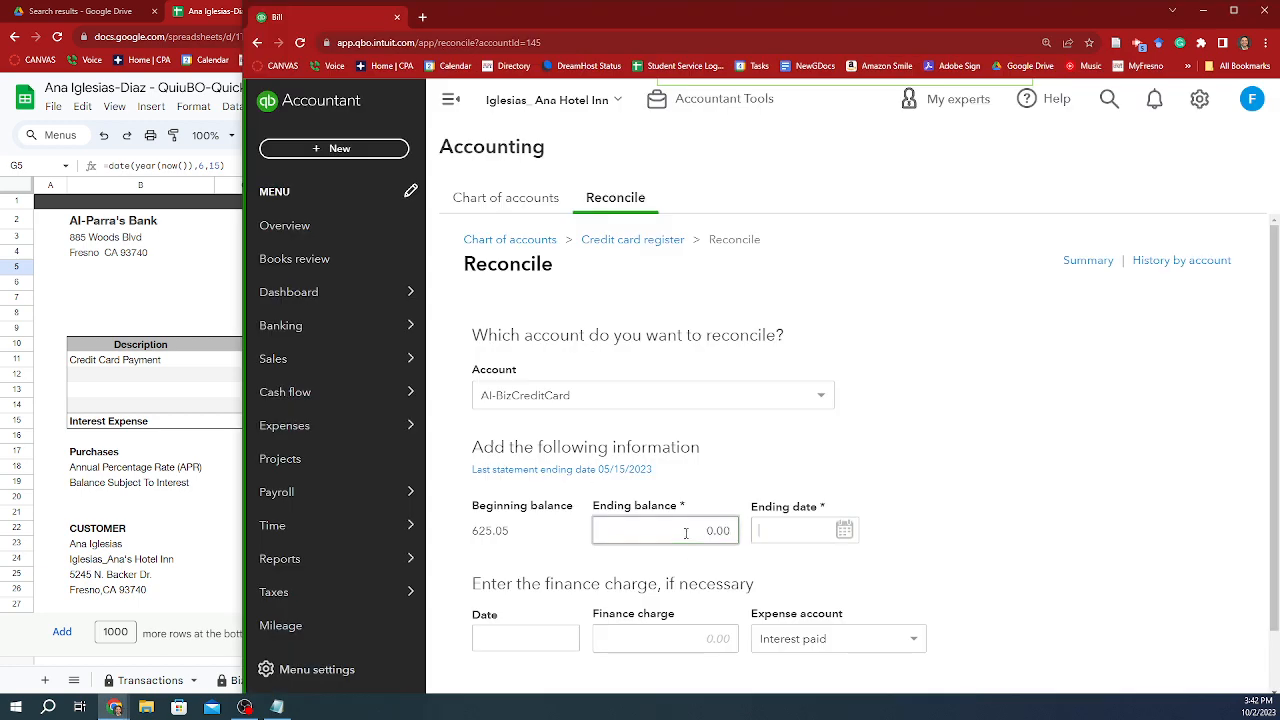
{"action": "type", "text": "6/15/2023"}
{"action": "key", "text": "Tab"}
{"action": "scroll", "coordinate": [760, 540], "scroll_direction": "down", "scroll_amount": 1}
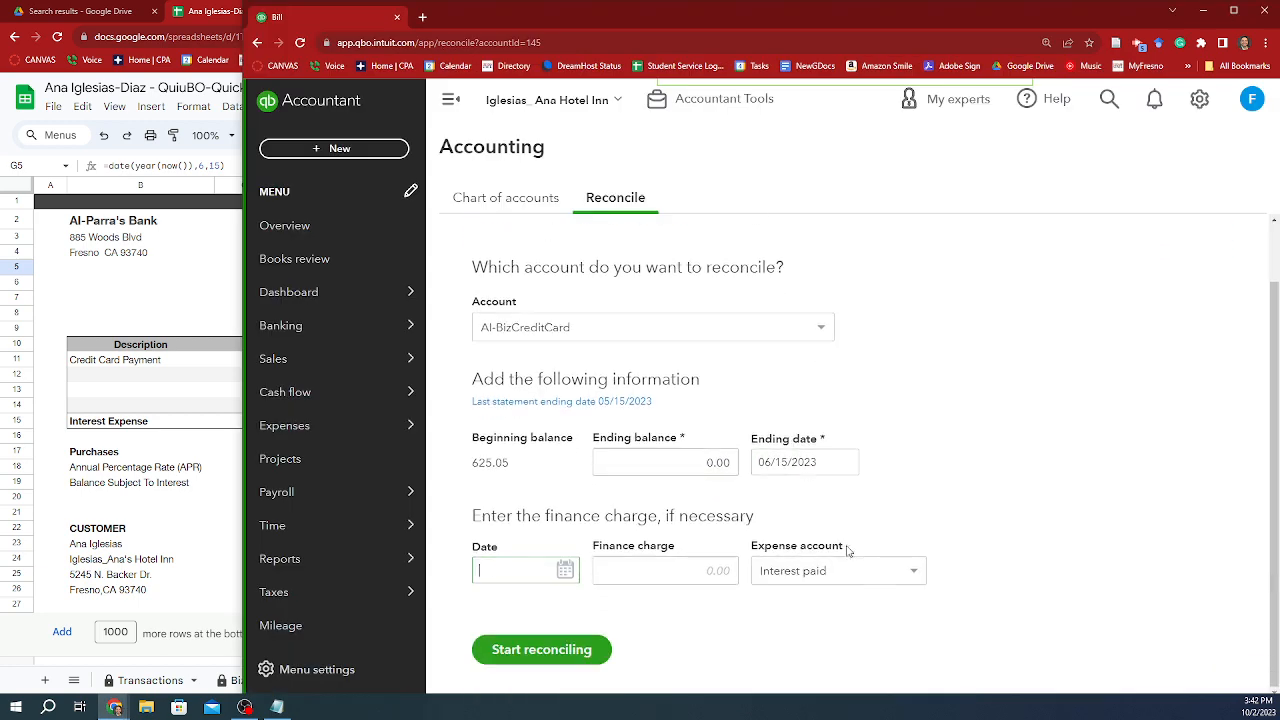
{"action": "left_click", "coordinate": [540, 650]}
Step: Match the $625.05 card payment against the CredCardStmt3 sheet, mark it as cleared and finish the June 15 reconciliation
{"action": "left_click", "coordinate": [200, 391]}
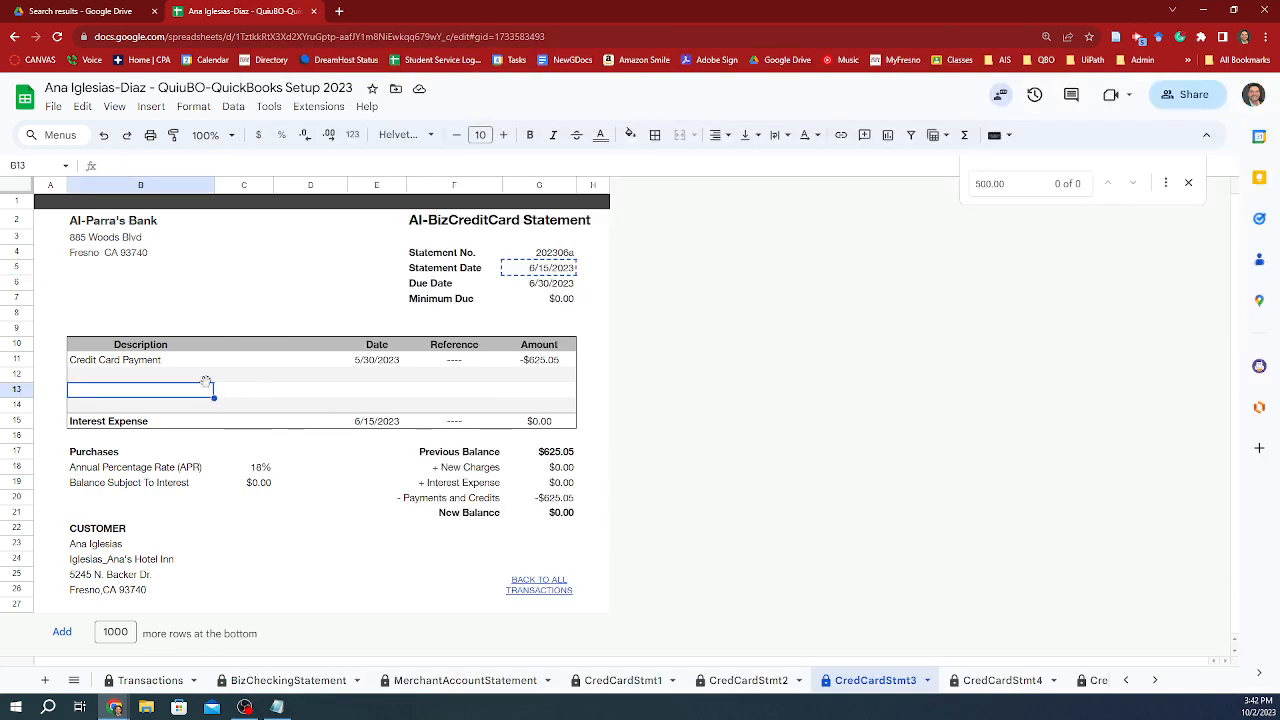
{"action": "left_click", "coordinate": [566, 362]}
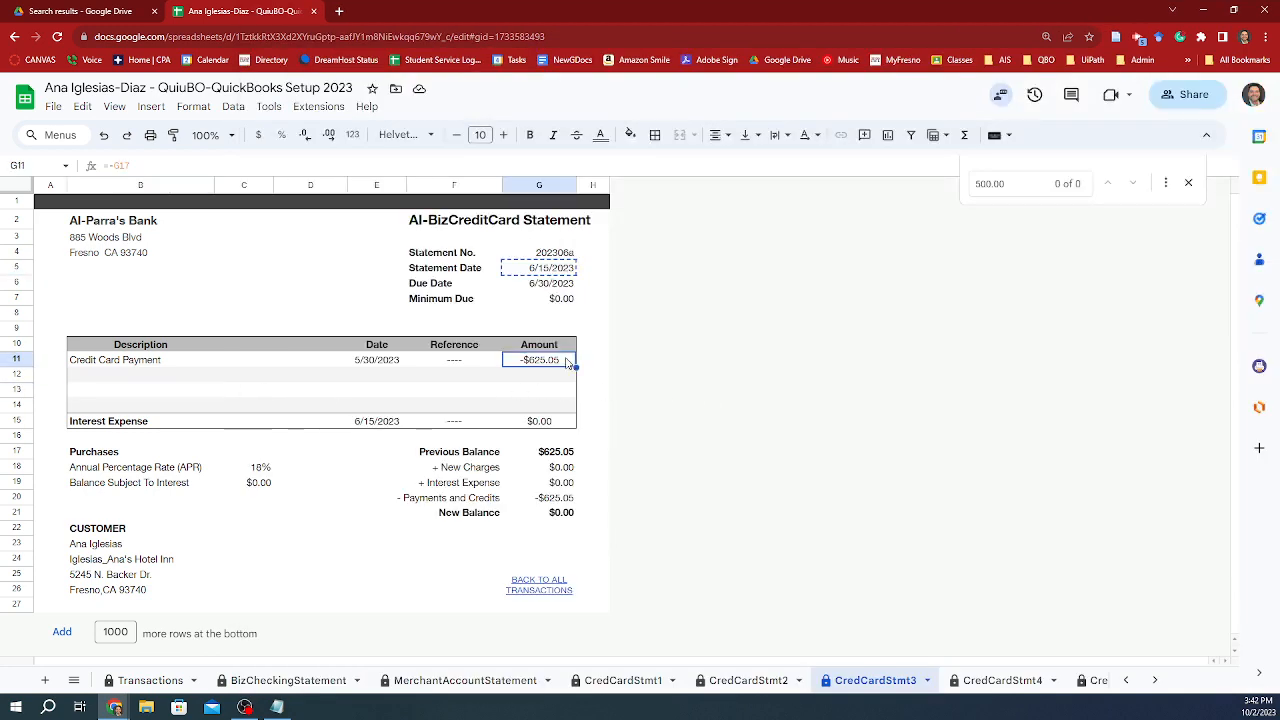
{"action": "key", "text": "alt+Tab"}
{"action": "left_click", "coordinate": [1224, 434]}
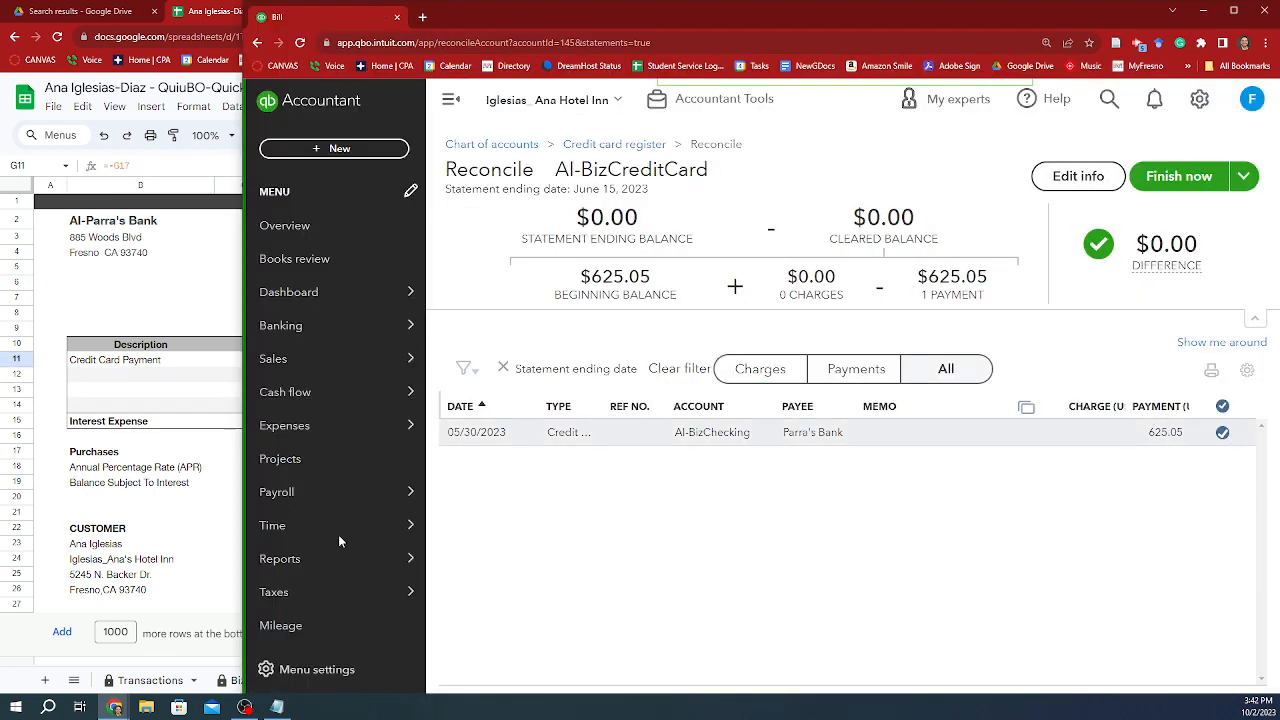
{"action": "key", "text": "alt+Tab"}
{"action": "left_click", "coordinate": [153, 363]}
{"action": "left_click_drag", "start_coordinate": [153, 363], "coordinate": [586, 373]}
{"action": "key", "text": "alt+Tab"}
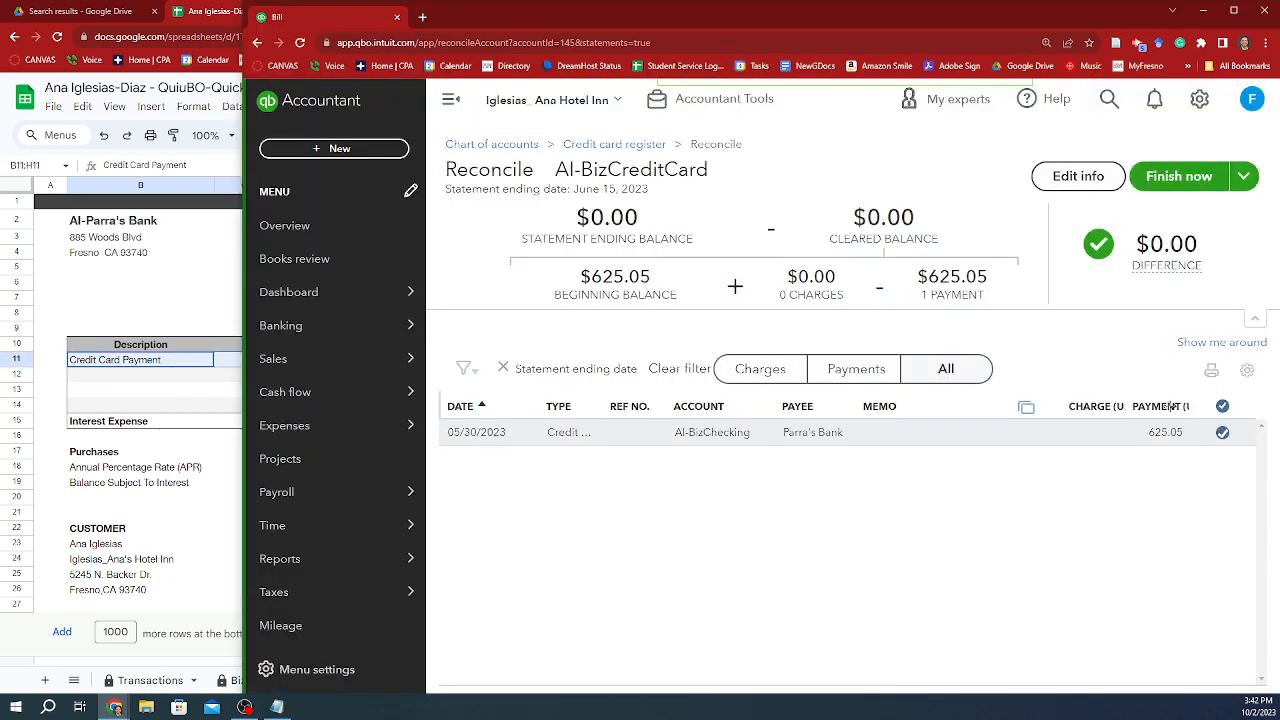
{"action": "left_click", "coordinate": [1176, 176]}
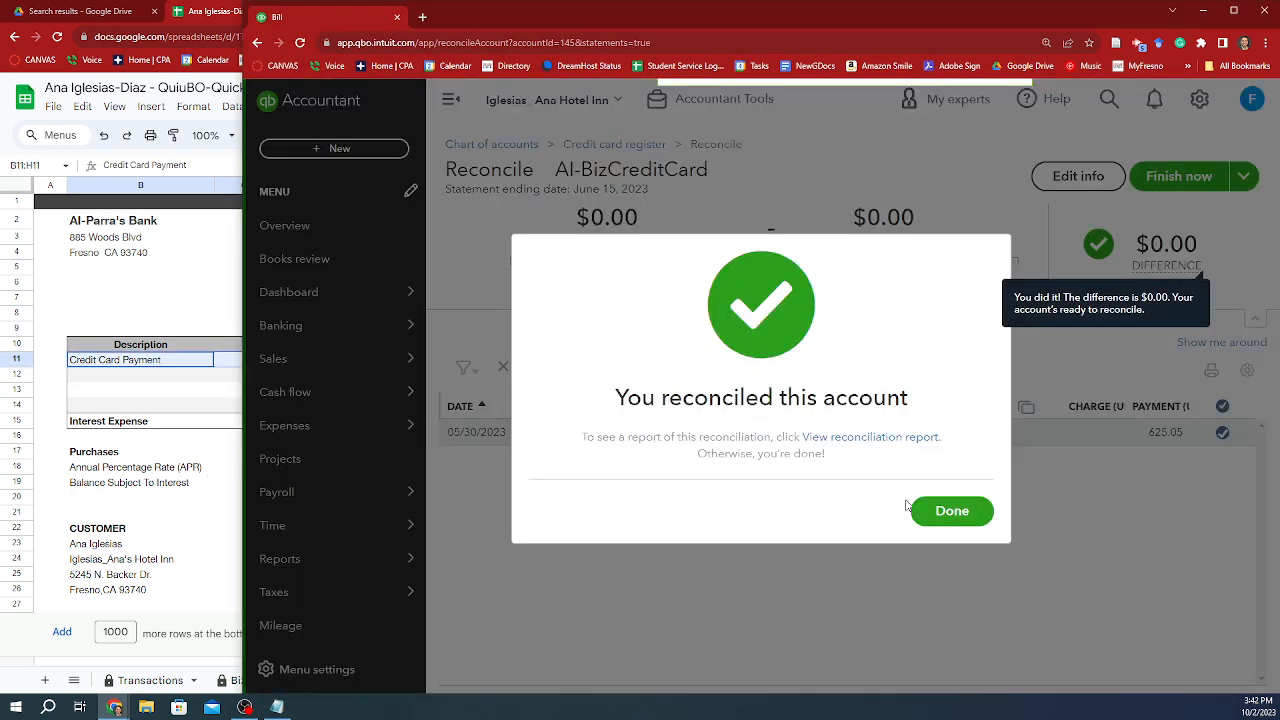
{"action": "left_click", "coordinate": [945, 510]}
Step: Copy the new balance from the AI-BizCreditCard statement on the CredCardStmt4 sheet
{"action": "scroll", "coordinate": [647, 657], "scroll_direction": "down", "scroll_amount": 1}
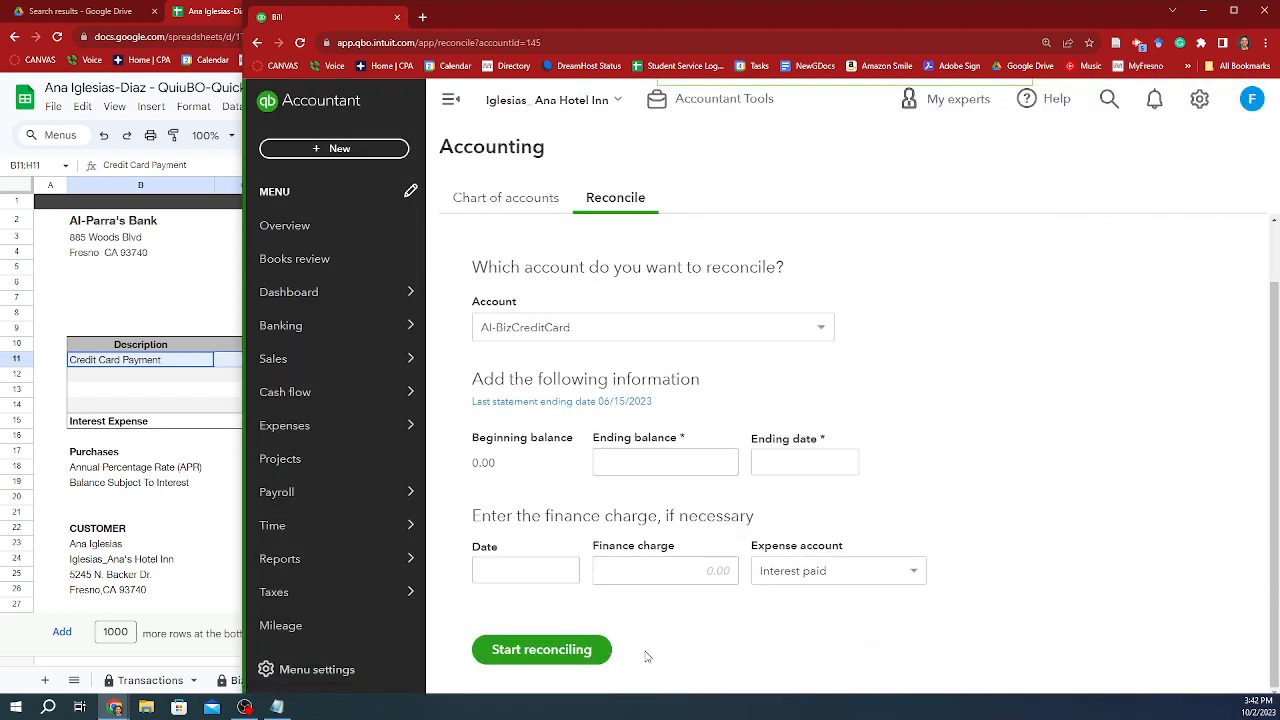
{"action": "left_click", "coordinate": [572, 650]}
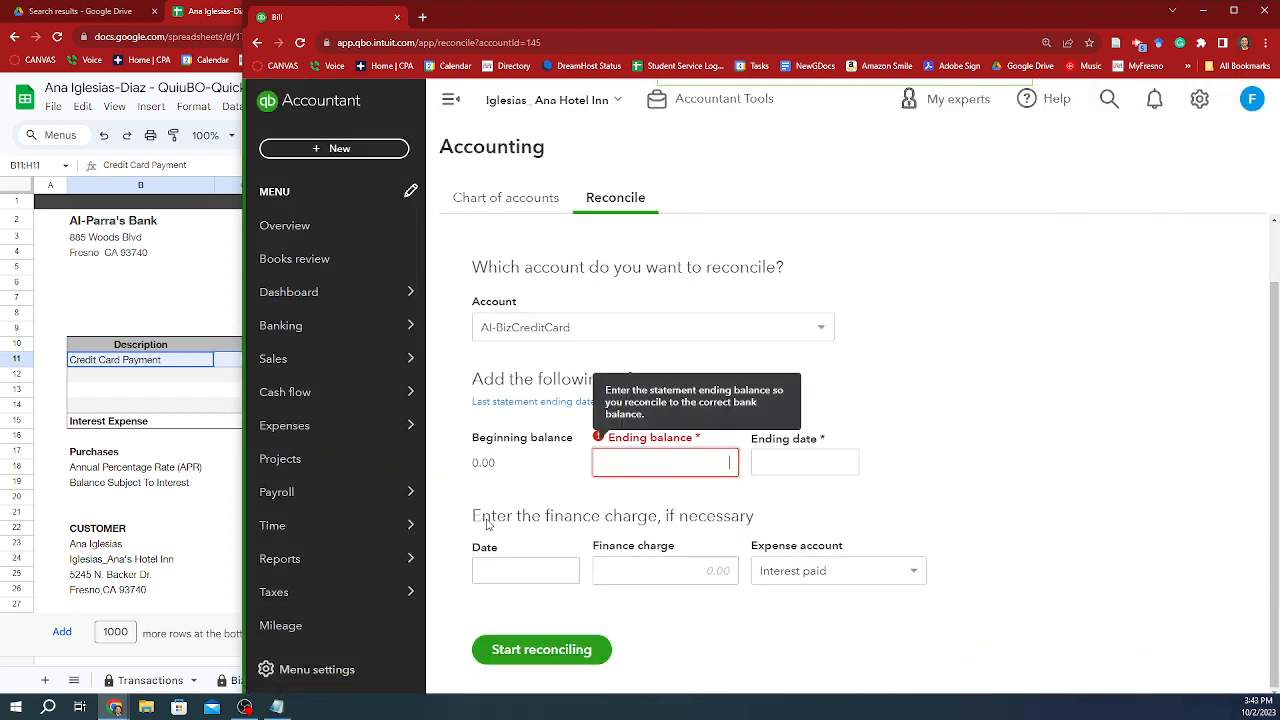
{"action": "left_click", "coordinate": [300, 425]}
{"action": "left_click", "coordinate": [140, 467]}
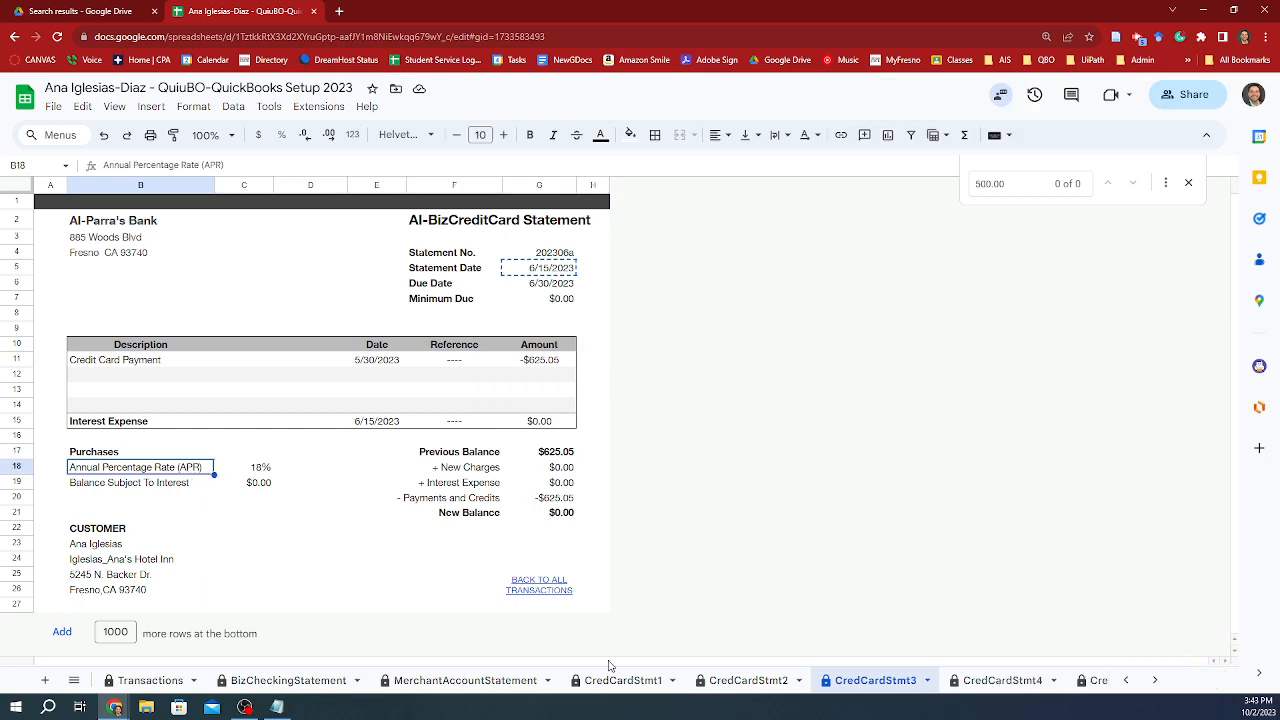
{"action": "left_click", "coordinate": [995, 680]}
{"action": "left_click", "coordinate": [547, 514]}
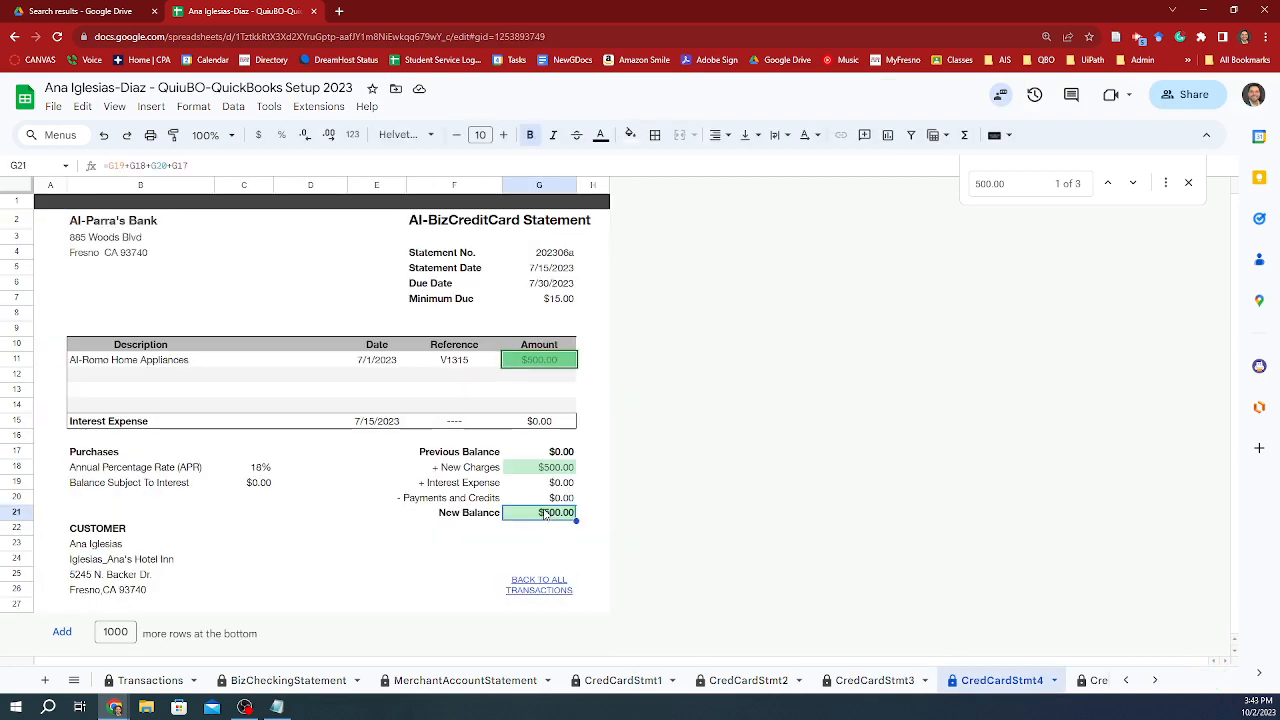
Step: Return to the Reconcile page for AI-BizCreditCard and set the ending balance to 500.00
{"action": "key", "text": "alt+Tab"}
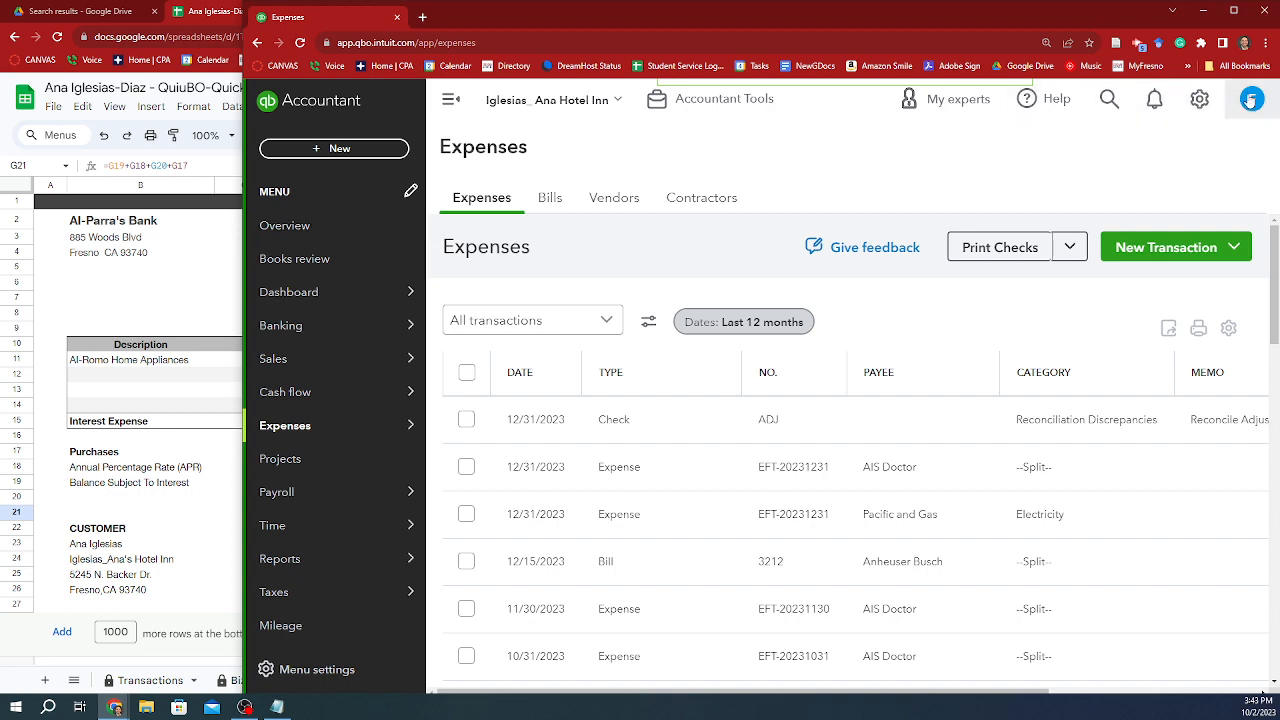
{"action": "left_click", "coordinate": [1199, 99]}
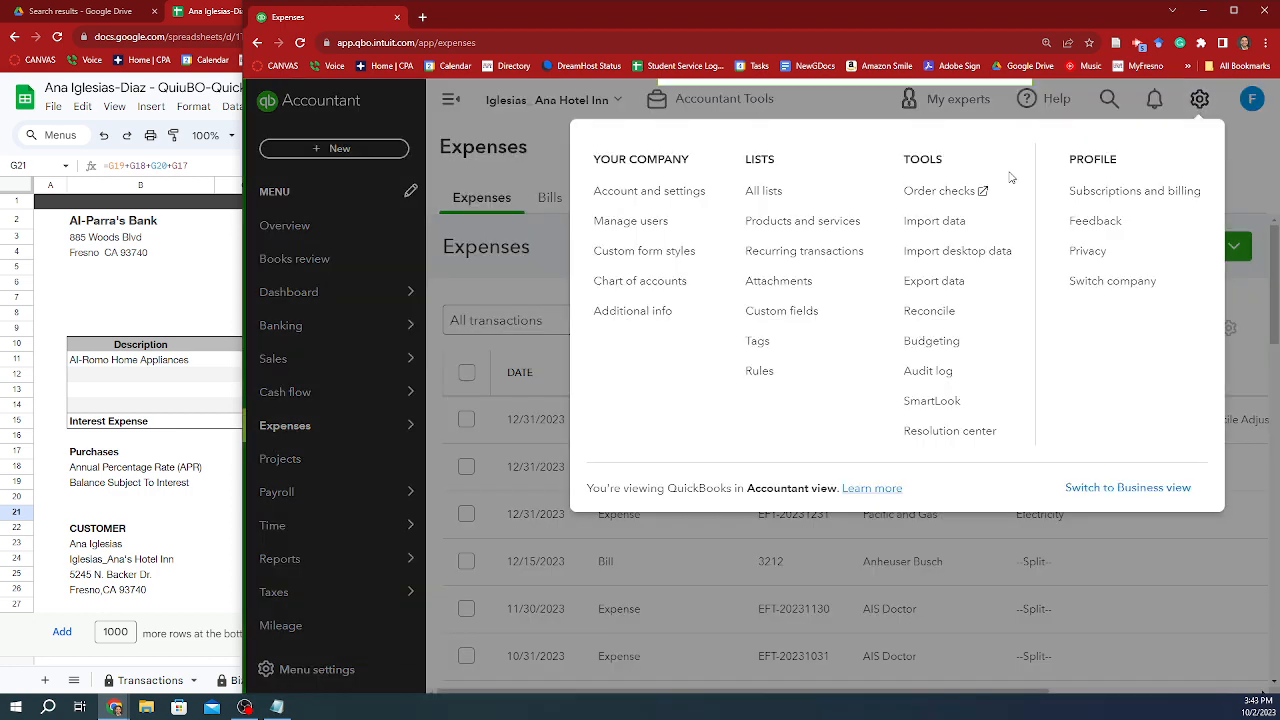
{"action": "left_click", "coordinate": [912, 310]}
{"action": "left_click", "coordinate": [673, 521]}
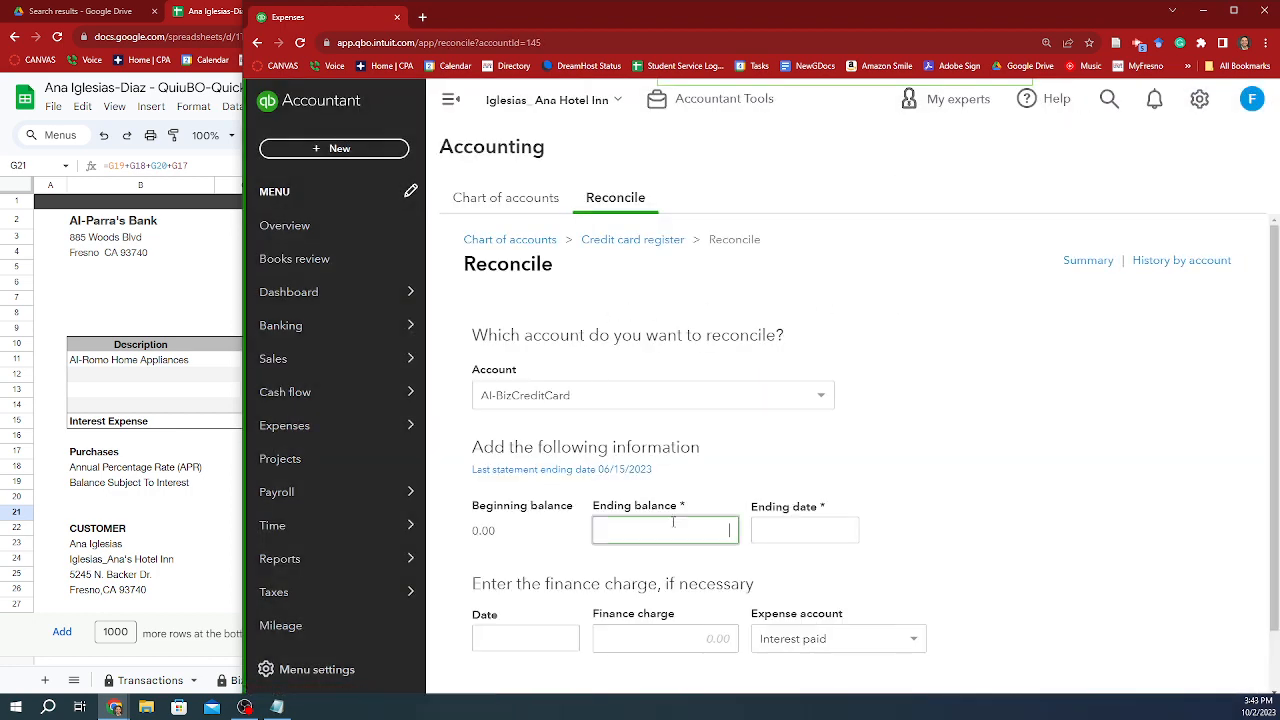
{"action": "type", "text": "$500.00"}
{"action": "key", "text": "Tab"}
Step: Copy the statement date from the CredCardStmt4 sheet and start reconciling with ending date 07/15/2023
{"action": "key", "text": "alt+Tab"}
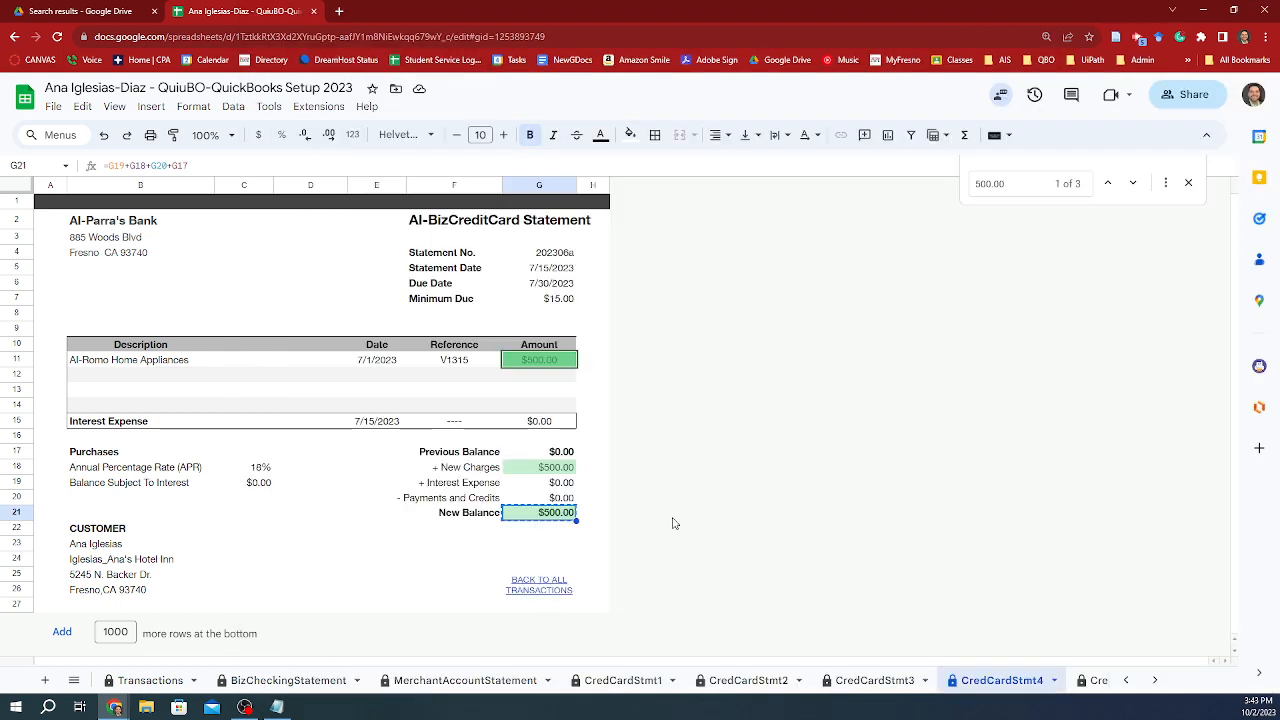
{"action": "key", "text": "Up"}
{"action": "key", "text": "Up"}
{"action": "key", "text": "Up"}
{"action": "key", "text": "Up"}
{"action": "key", "text": "Up"}
{"action": "key", "text": "Up"}
{"action": "key", "text": "Up"}
{"action": "key", "text": "Up"}
{"action": "key", "text": "Up"}
{"action": "key", "text": "Up"}
{"action": "key", "text": "Up"}
{"action": "key", "text": "Up"}
{"action": "key", "text": "Up"}
{"action": "key", "text": "Up"}
{"action": "key", "text": "Up"}
{"action": "key", "text": "Up"}
{"action": "key", "text": "ctrl+c"}
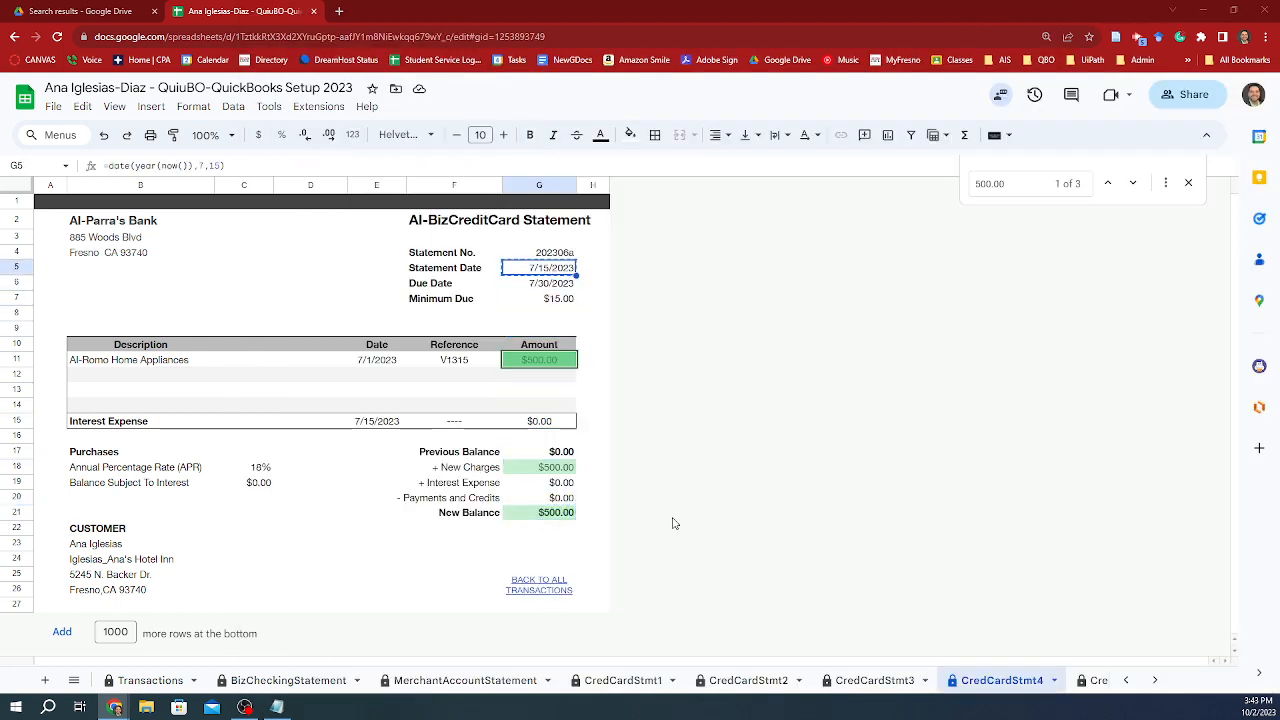
{"action": "key", "text": "alt+Tab"}
{"action": "key", "text": "ctrl+v"}
{"action": "key", "text": "Tab"}
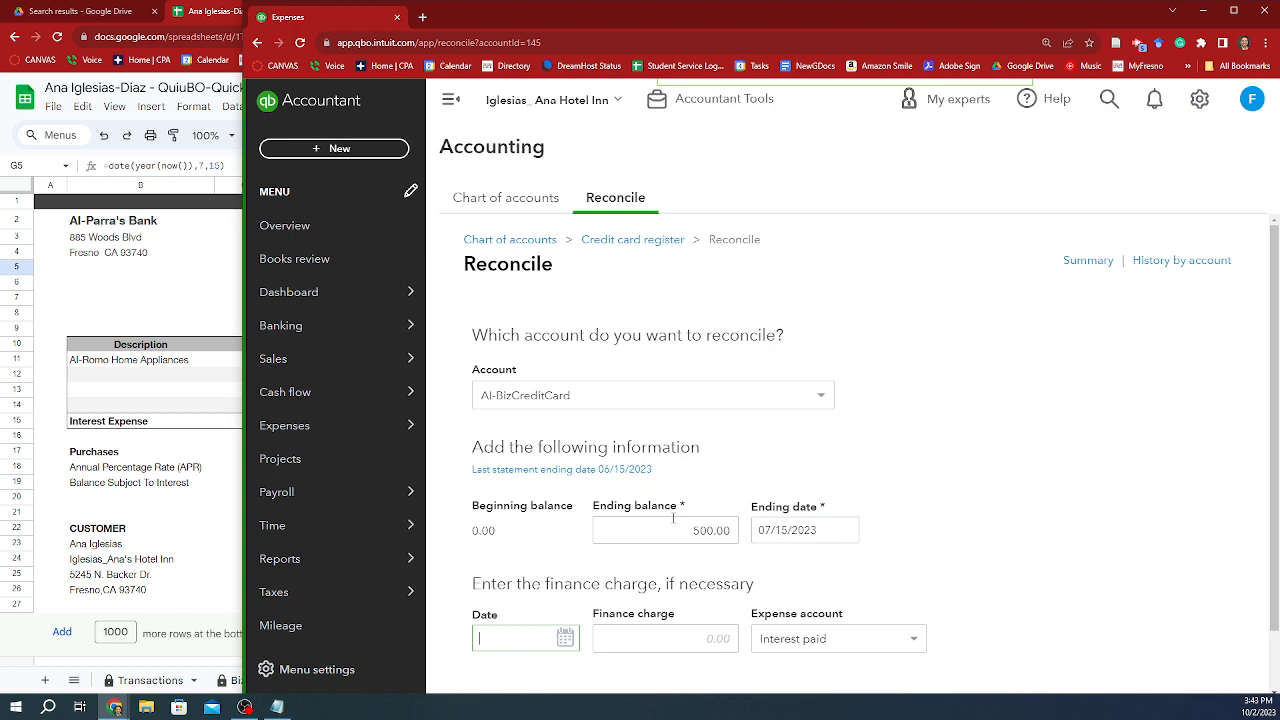
{"action": "scroll", "coordinate": [954, 614], "scroll_direction": "down", "scroll_amount": 1}
{"action": "left_click", "coordinate": [543, 651]}
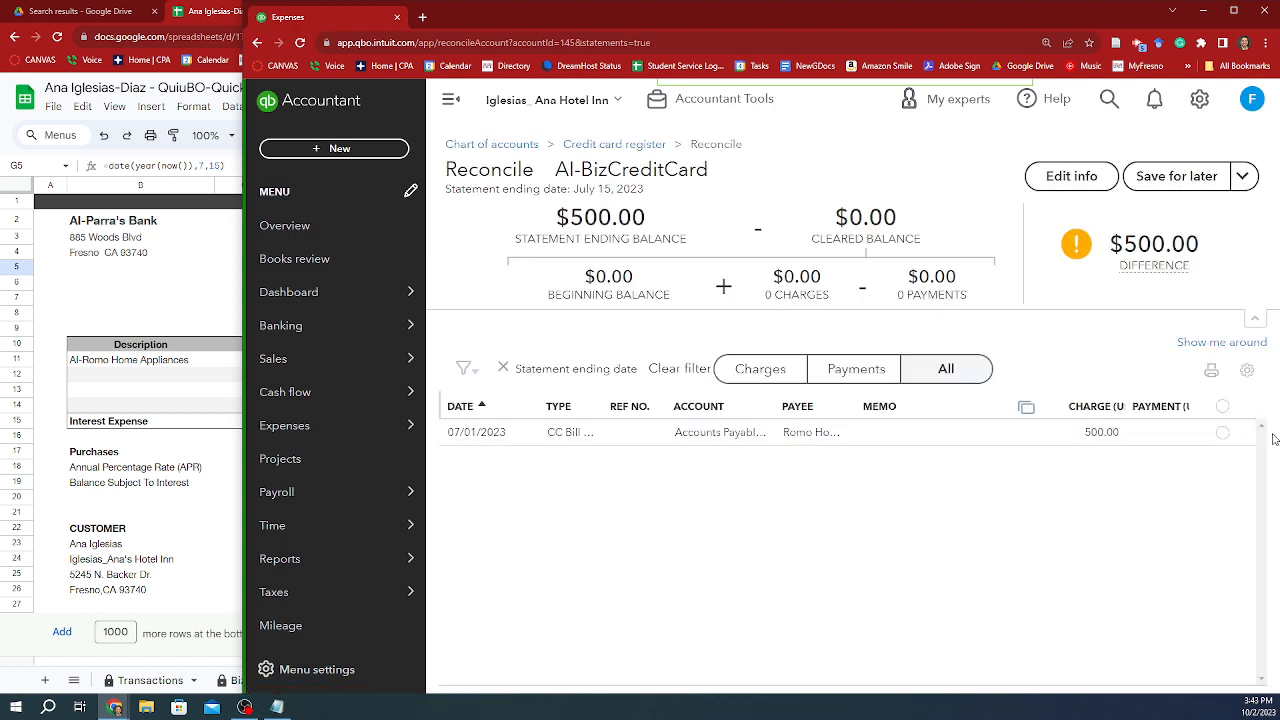
Step: Mark the 07/01/2023 bill payment of $500.00 as cleared and finish the July 15 reconciliation
{"action": "left_click", "coordinate": [1222, 432]}
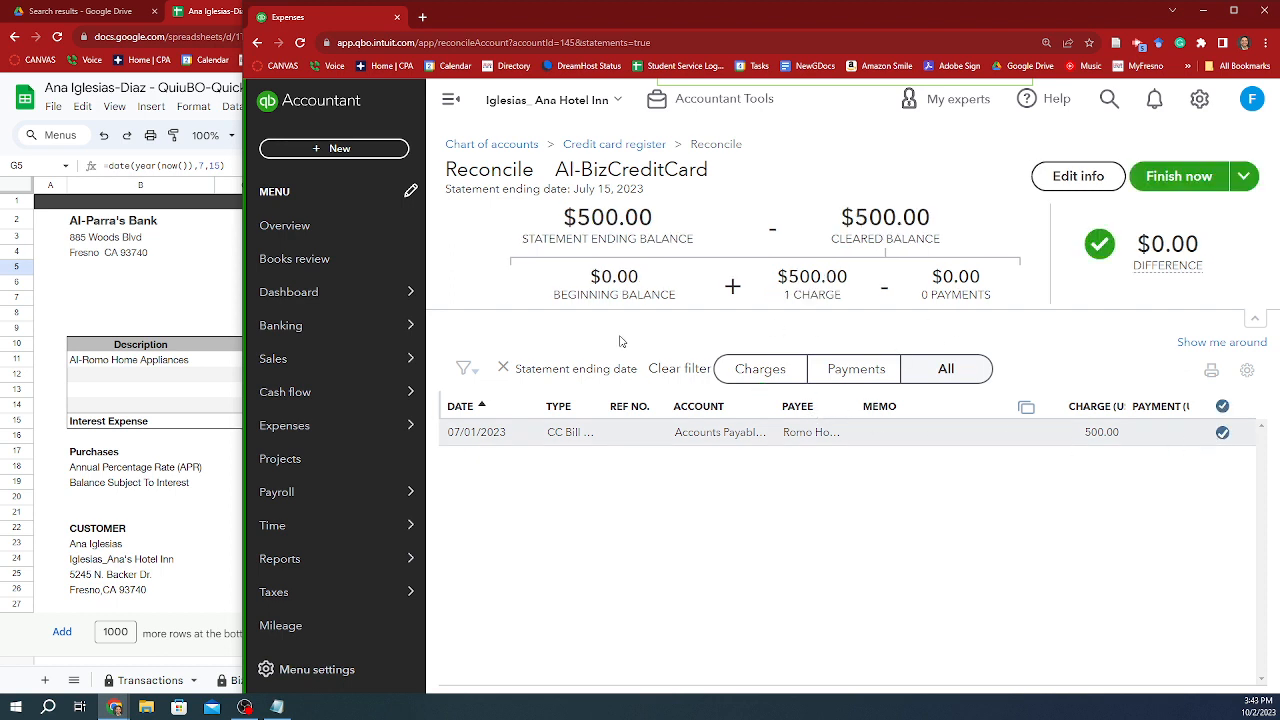
{"action": "left_click", "coordinate": [1188, 189]}
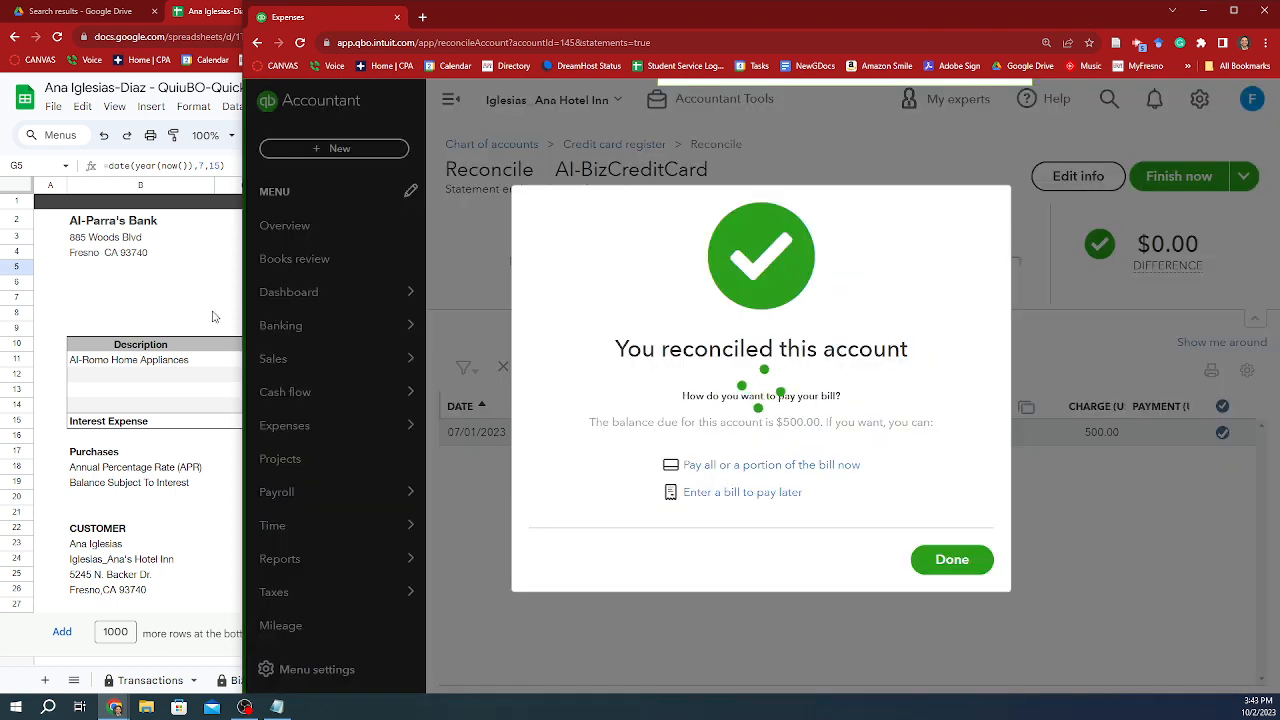
{"action": "left_click", "coordinate": [952, 559]}
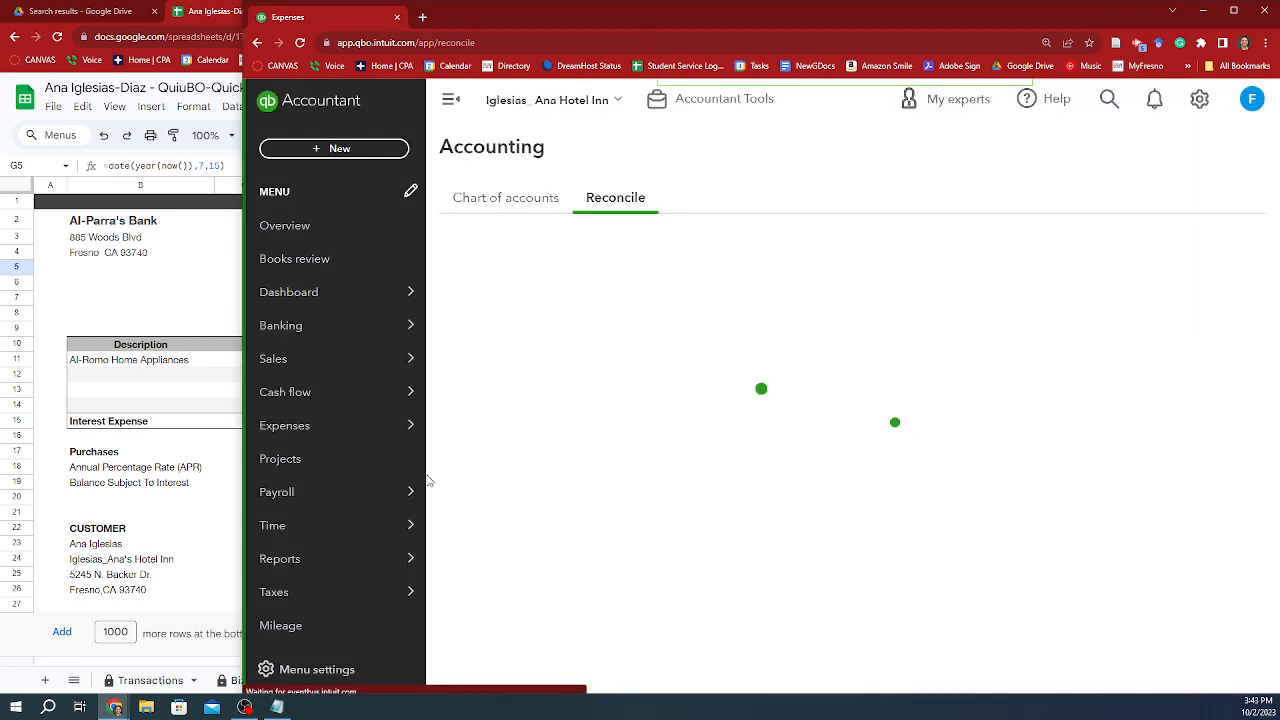
Step: Copy the statement date from the CredCardStmt5 sheet and start reconciling AI-BizCreditCard with ending balance 0.00 and ending date 08/15/2023
{"action": "left_click", "coordinate": [140, 436]}
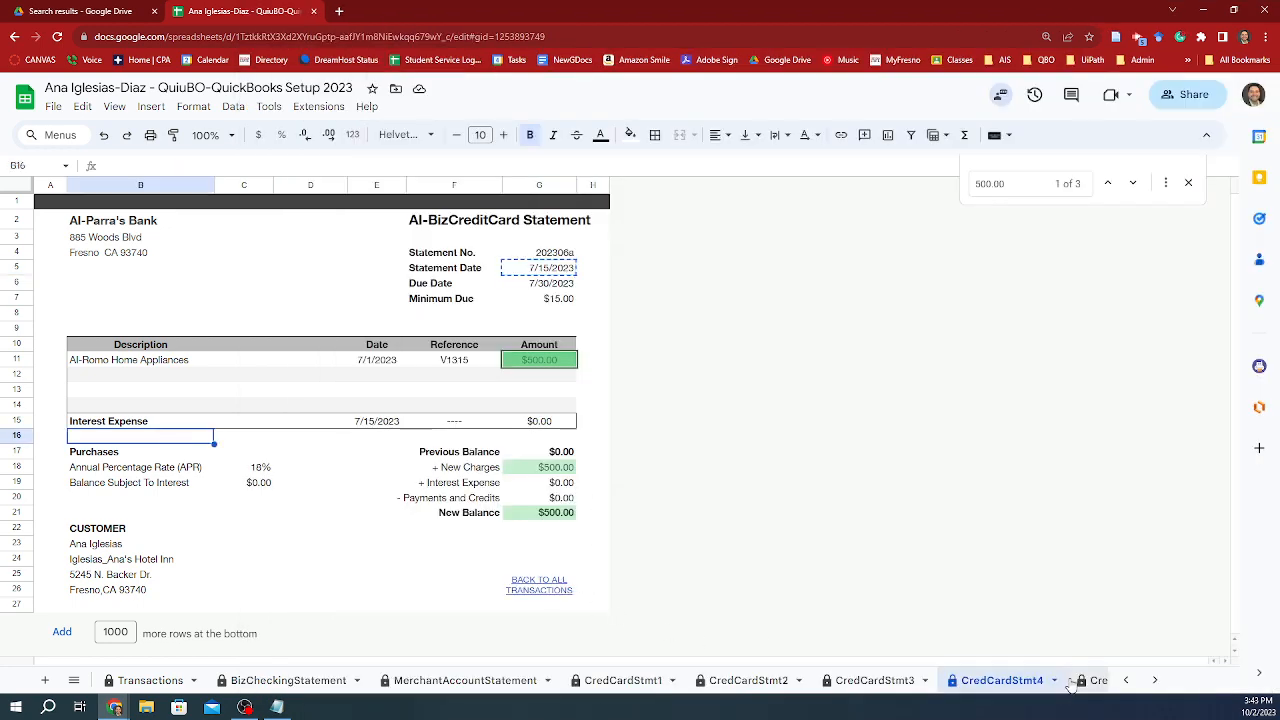
{"action": "left_click", "coordinate": [1072, 682]}
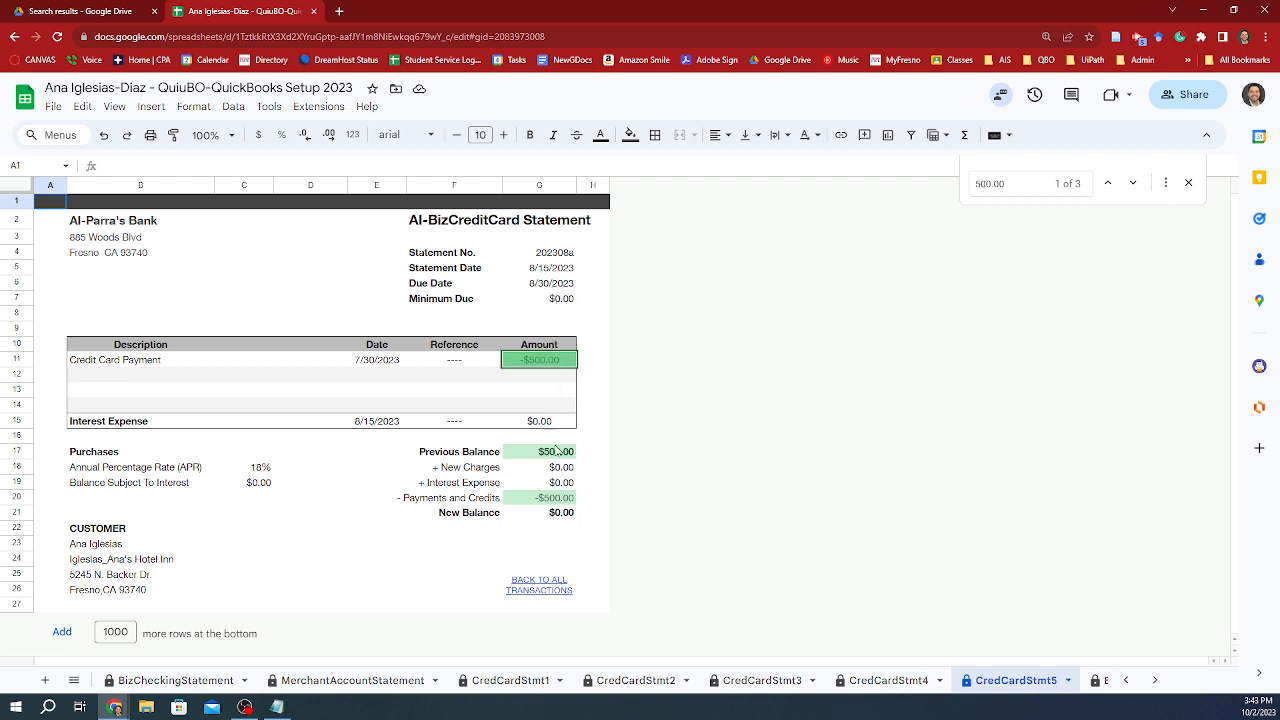
{"action": "left_click", "coordinate": [552, 276]}
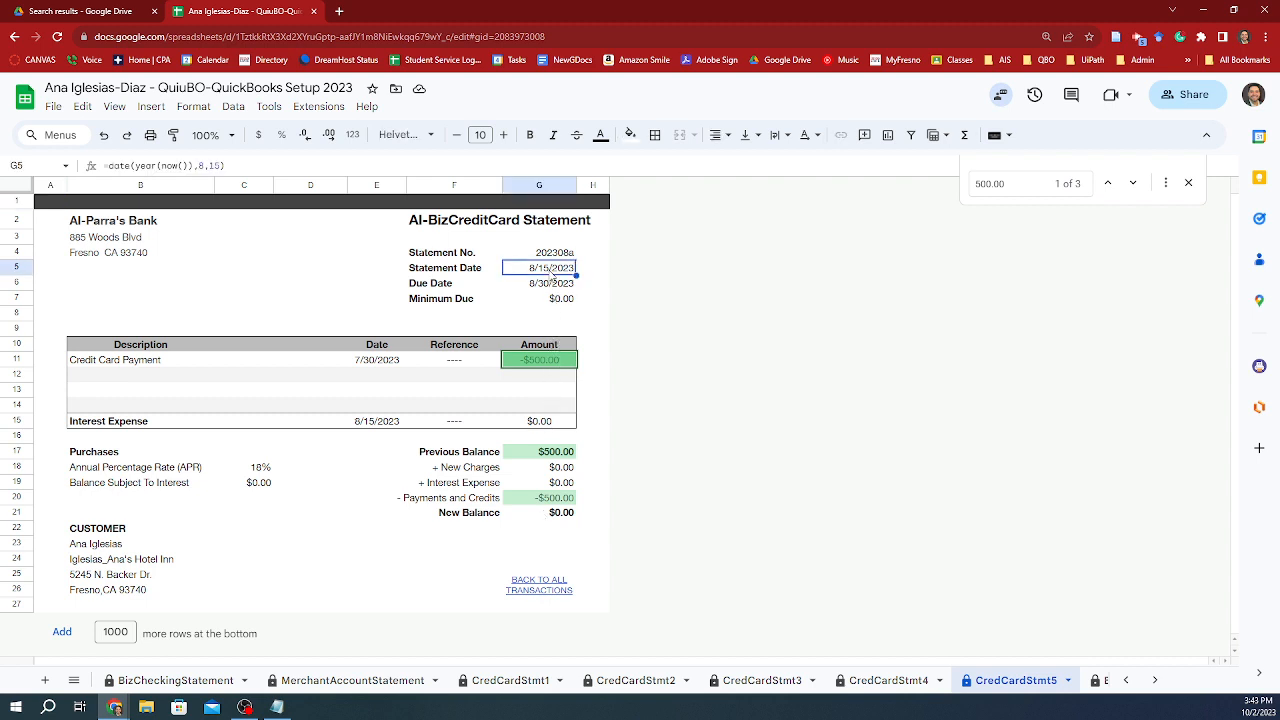
{"action": "key", "text": "alt+Tab"}
{"action": "left_click", "coordinate": [625, 529]}
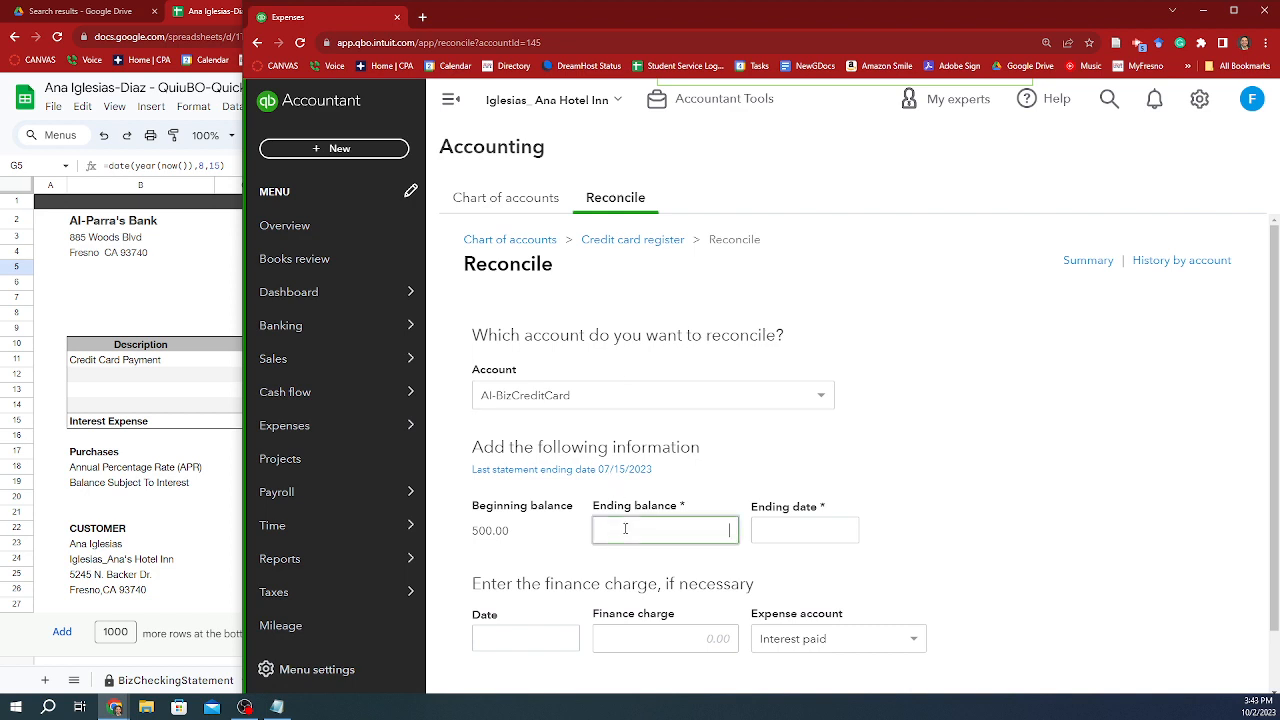
{"action": "key", "text": "Tab"}
{"action": "type", "text": "8/15/2023"}
{"action": "key", "text": "Tab"}
{"action": "scroll", "coordinate": [867, 471], "scroll_direction": "down", "scroll_amount": 1}
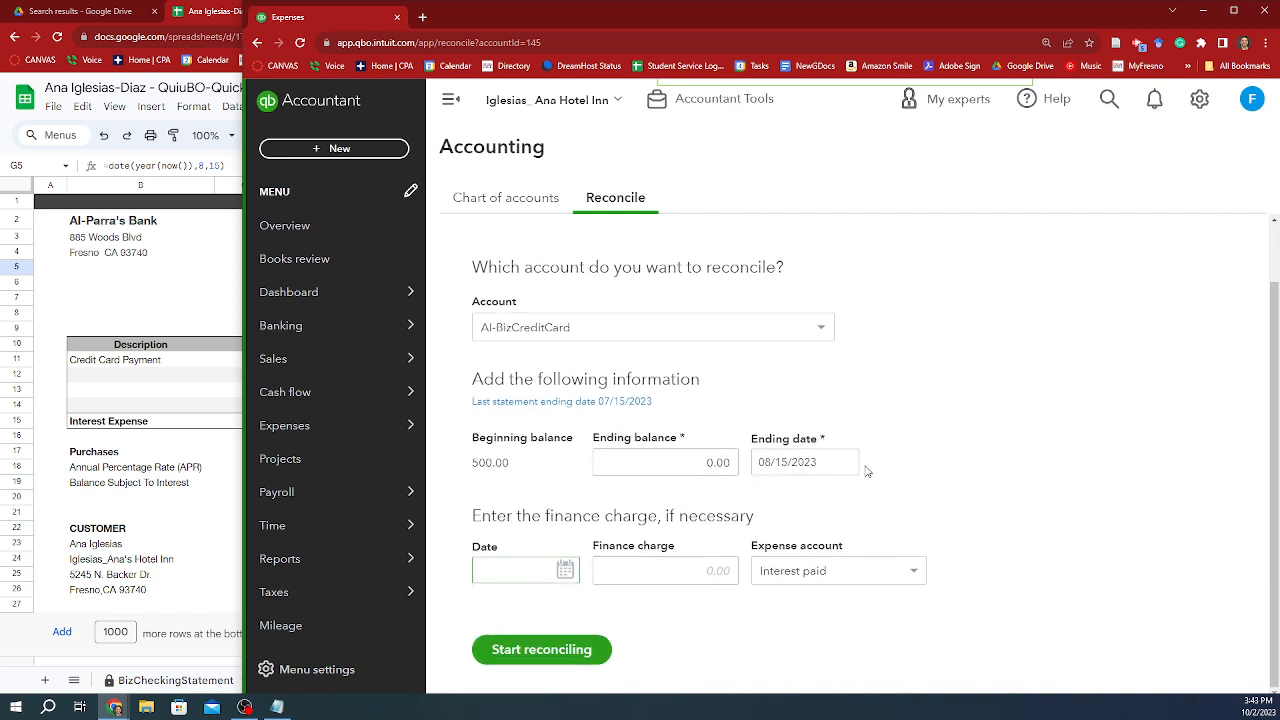
{"action": "left_click", "coordinate": [540, 650]}
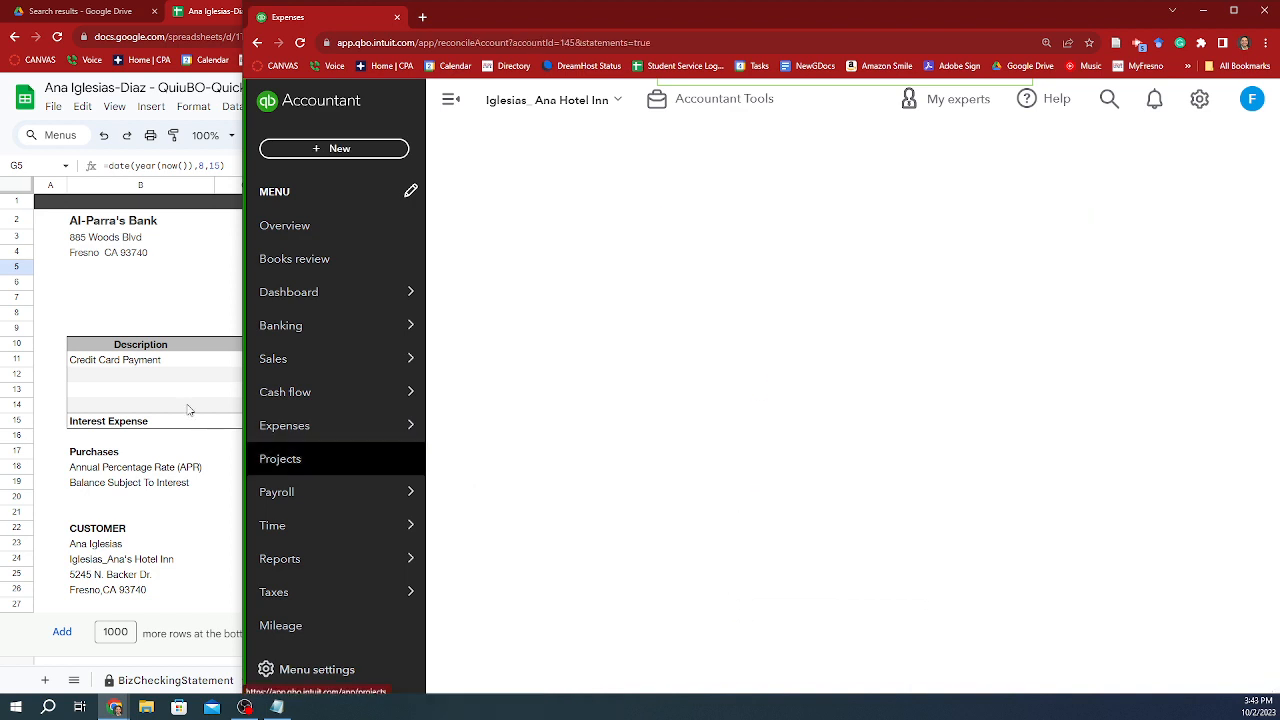
Step: Mark the 07/30/2023 card payment of $500.00 as cleared and finish the August 15 reconciliation
{"action": "left_click", "coordinate": [985, 434]}
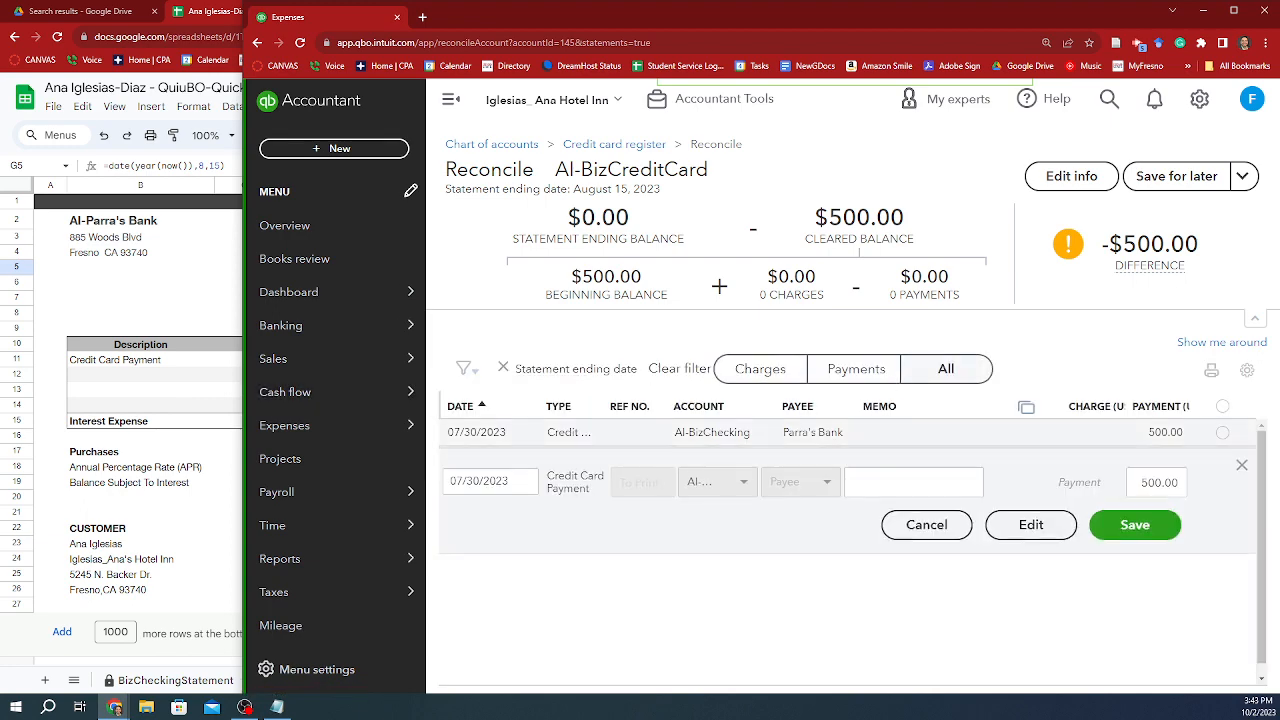
{"action": "left_click", "coordinate": [1224, 435]}
{"action": "left_click", "coordinate": [1223, 433]}
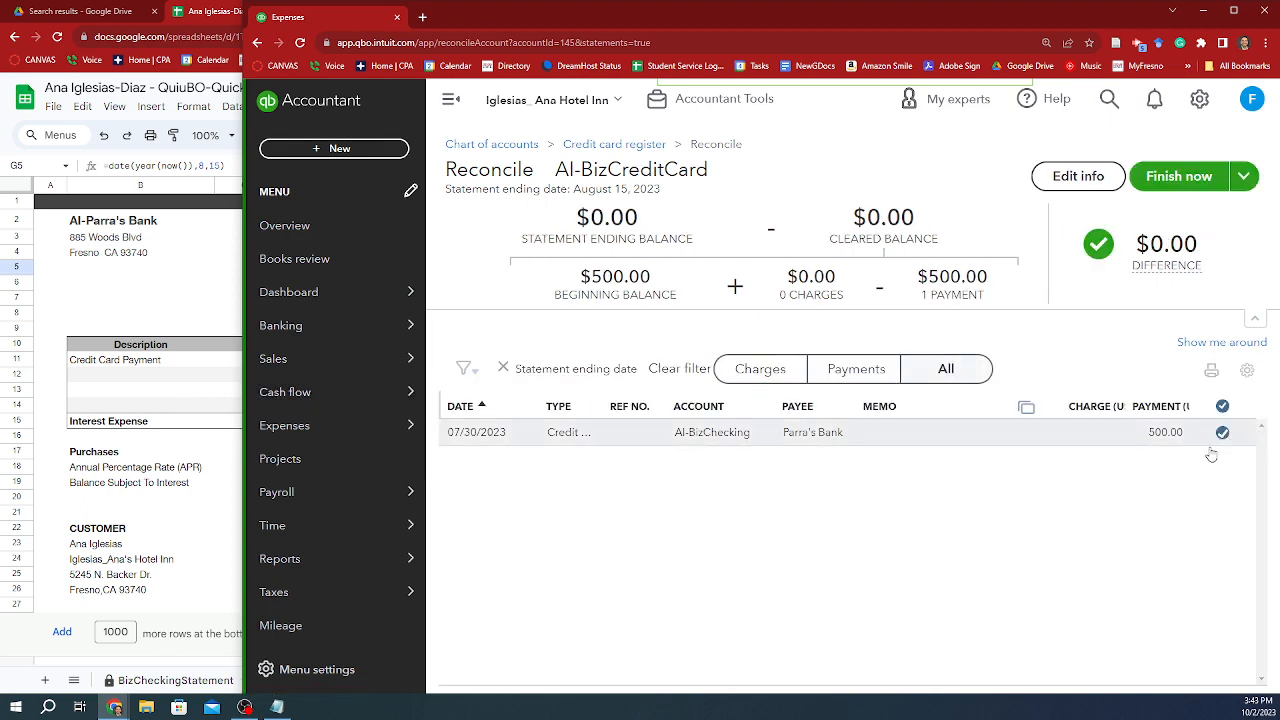
{"action": "key", "text": "alt+Tab"}
{"action": "key", "text": "alt+Tab"}
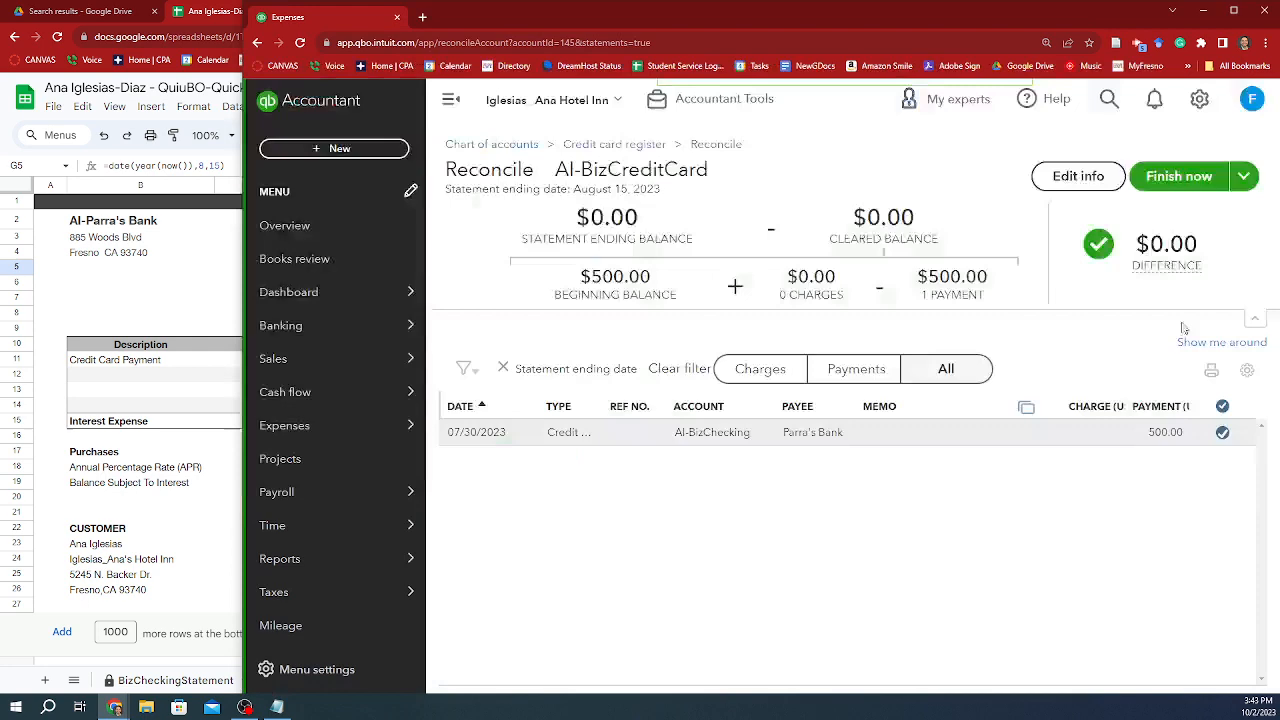
{"action": "left_click", "coordinate": [1190, 177]}
{"action": "left_click", "coordinate": [930, 512]}
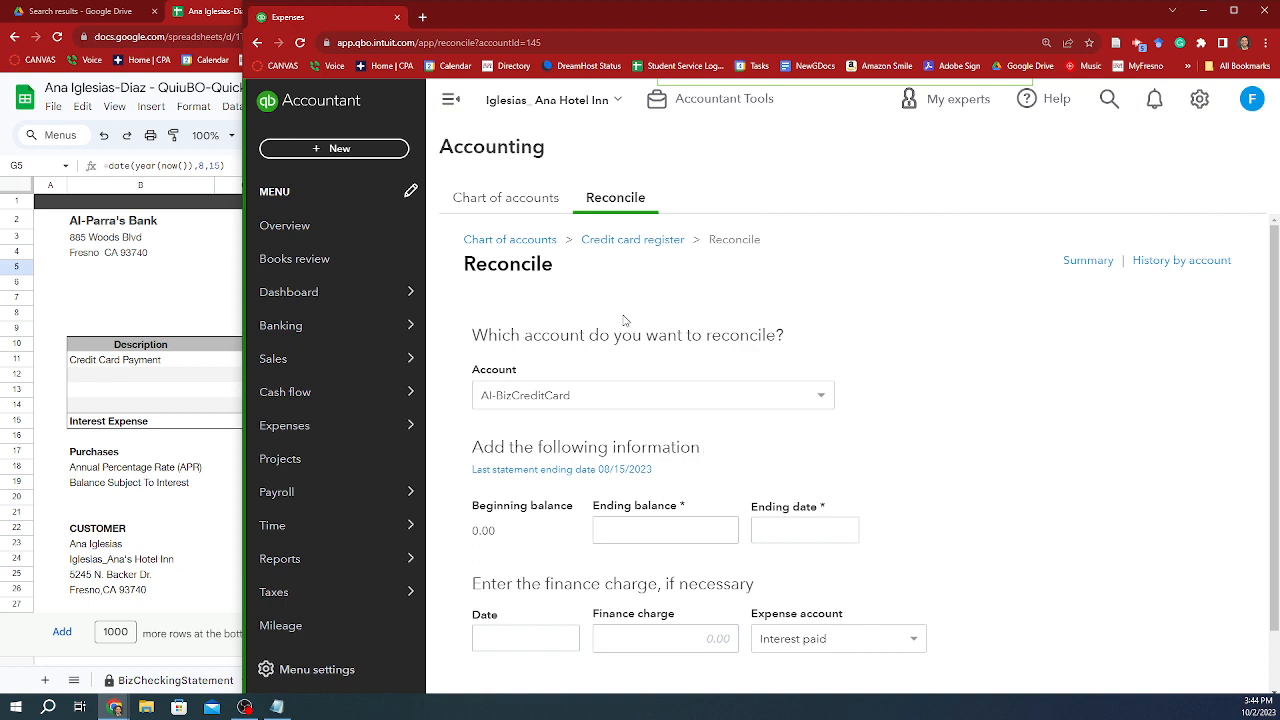
Step: Check Pay Bills for any remaining open bills, close it and return to the CredCardStmt5 sheet
{"action": "left_click", "coordinate": [337, 148]}
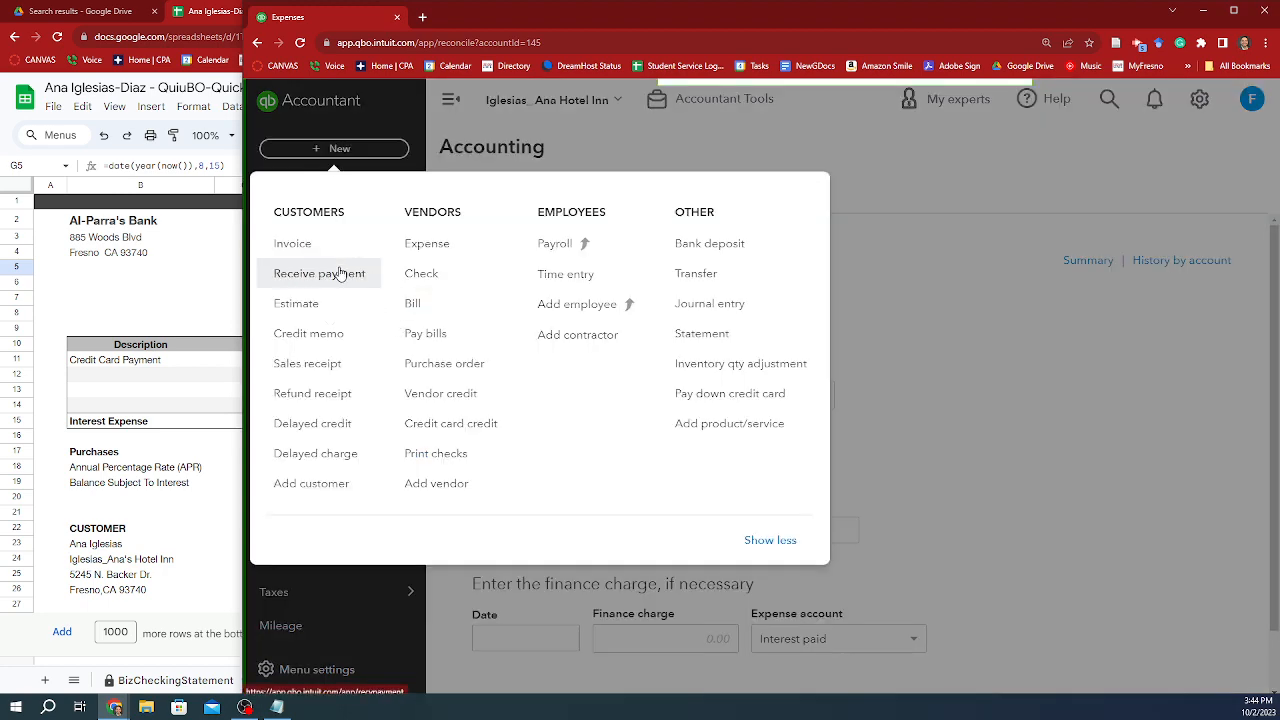
{"action": "left_click", "coordinate": [425, 334]}
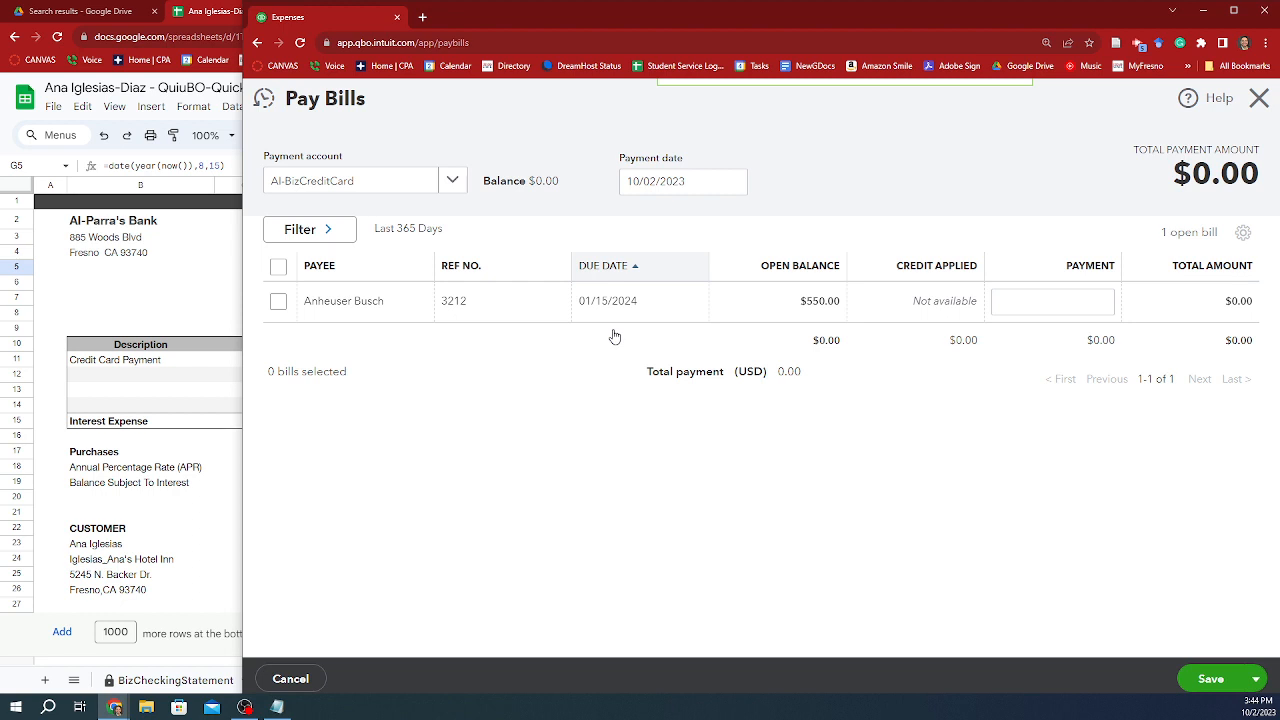
{"action": "left_click", "coordinate": [1259, 98]}
{"action": "left_click", "coordinate": [229, 331]}
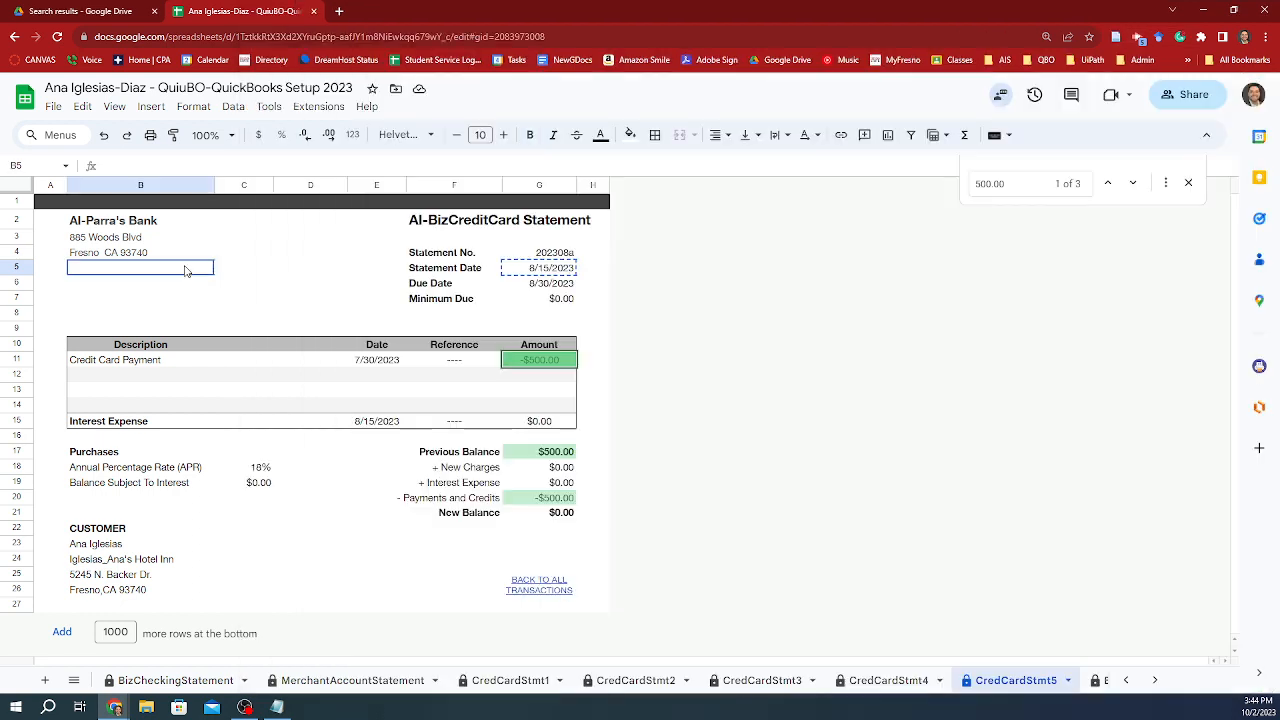